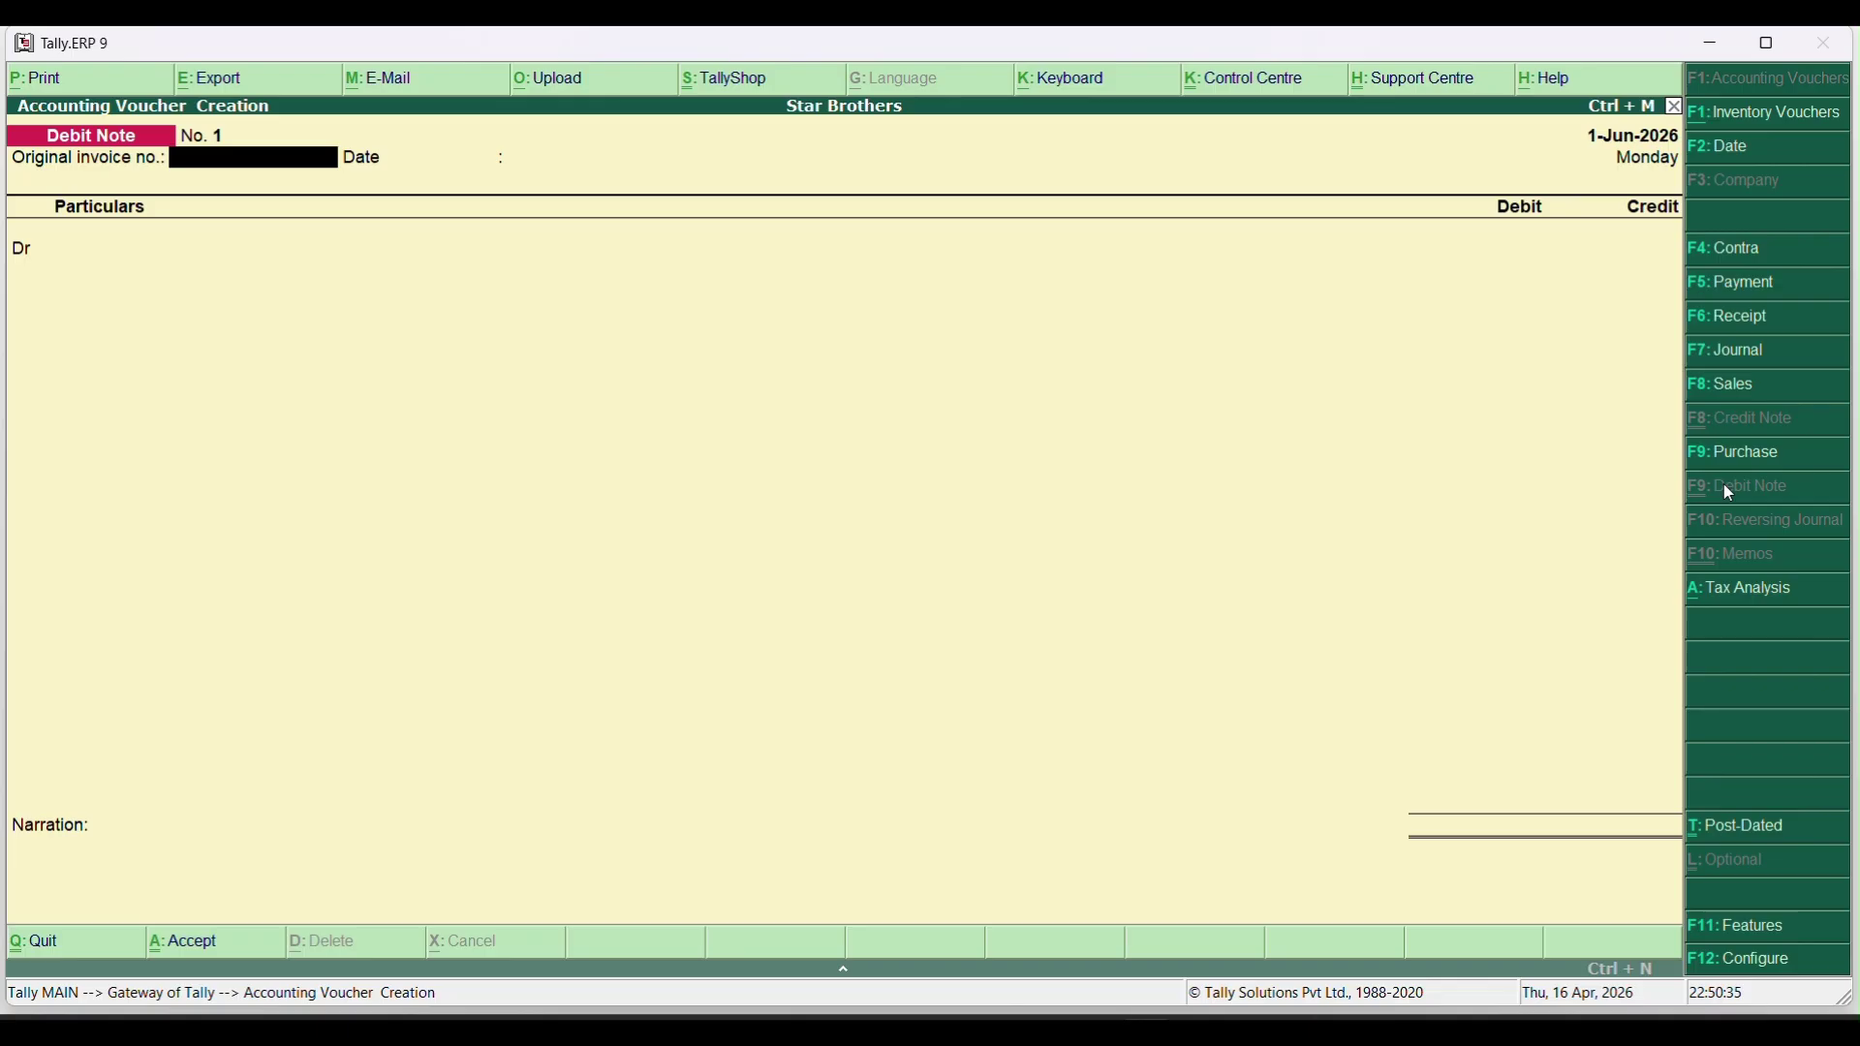
Enable the use of debit and credit notes in the company's inventory features and save the settings.
{"action": "key", "text": "Escape"}
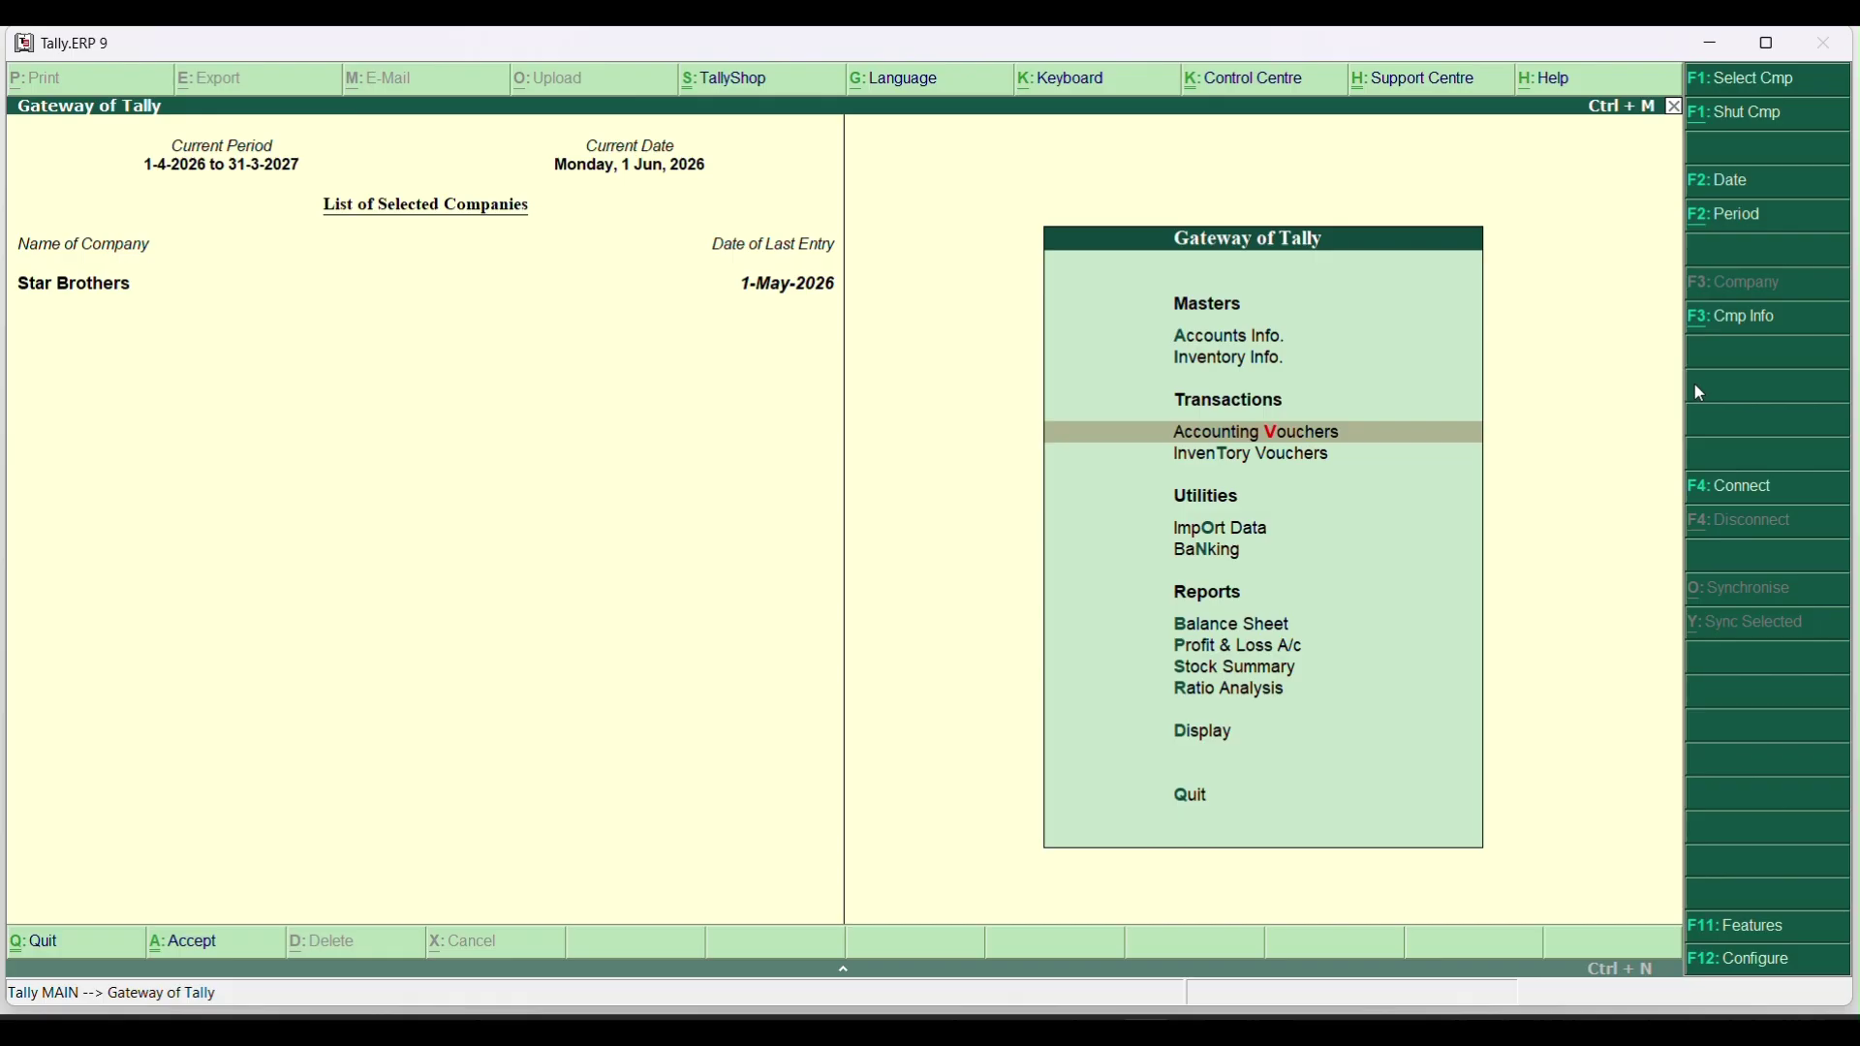
{"action": "key", "text": "F11"}
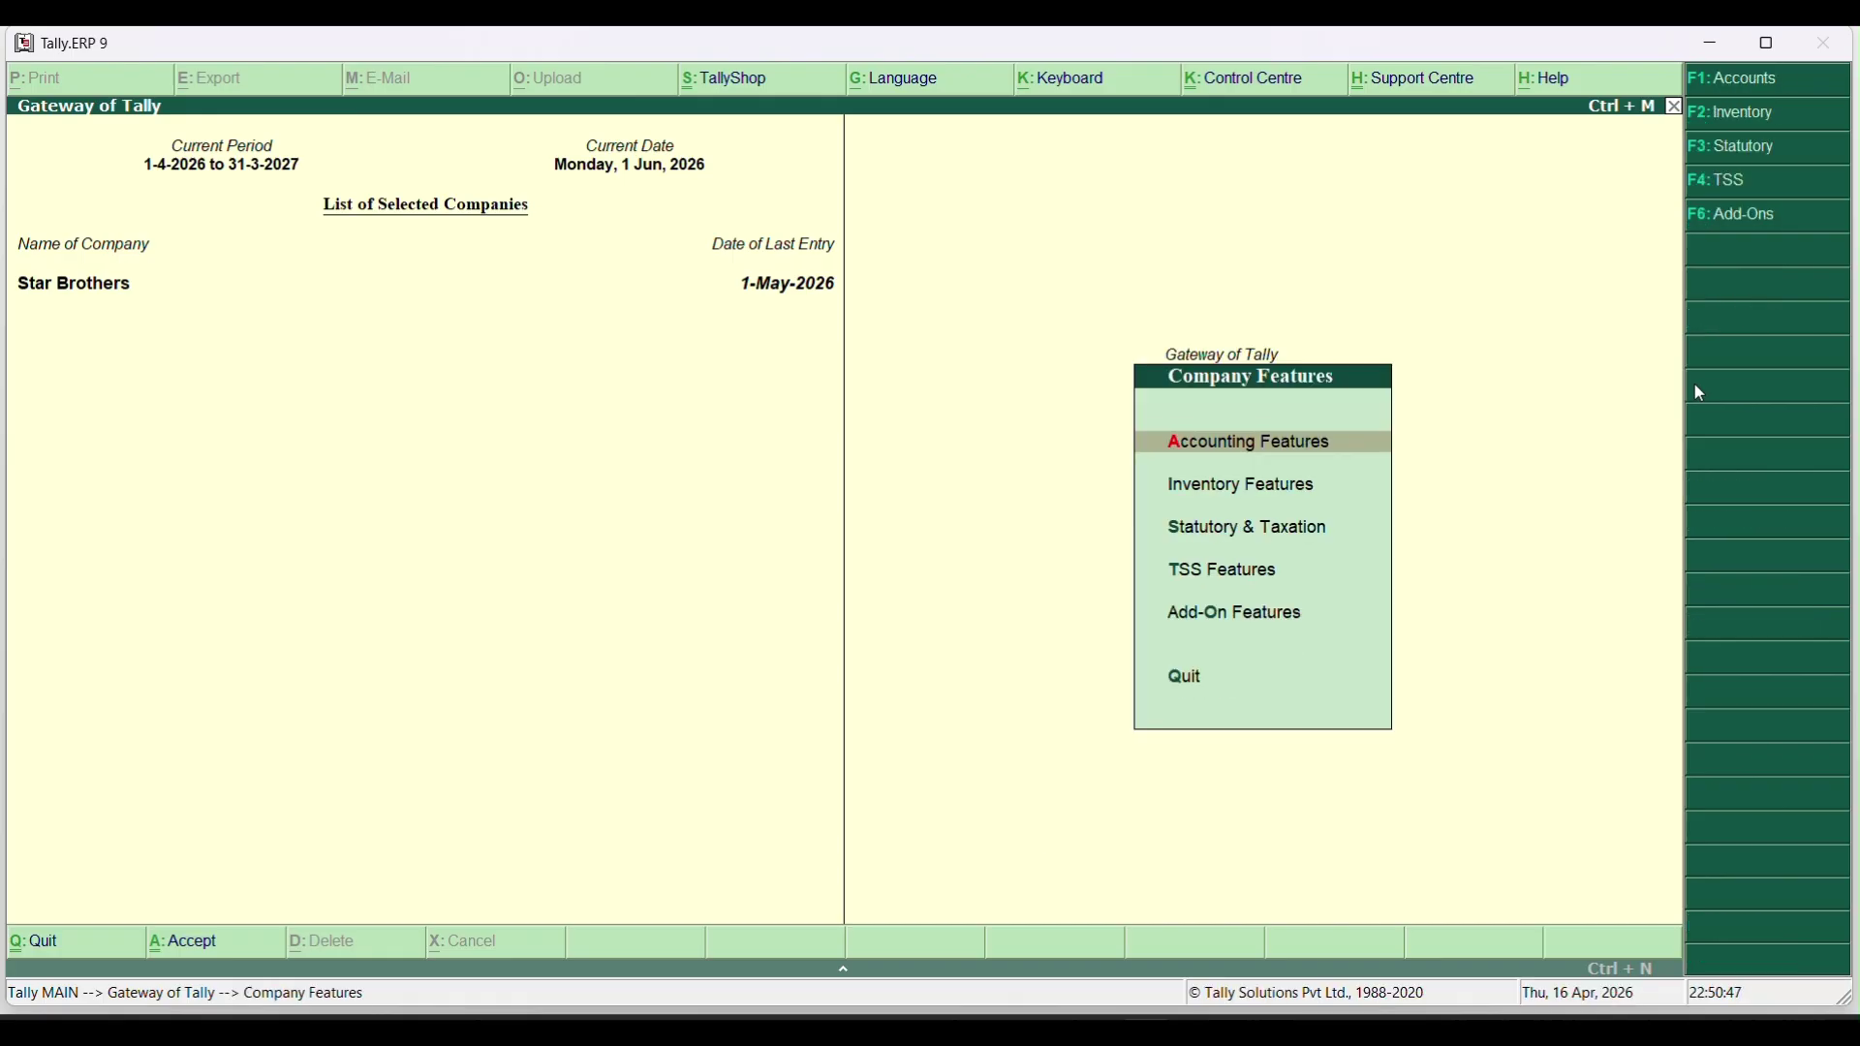
{"action": "key", "text": "Down"}
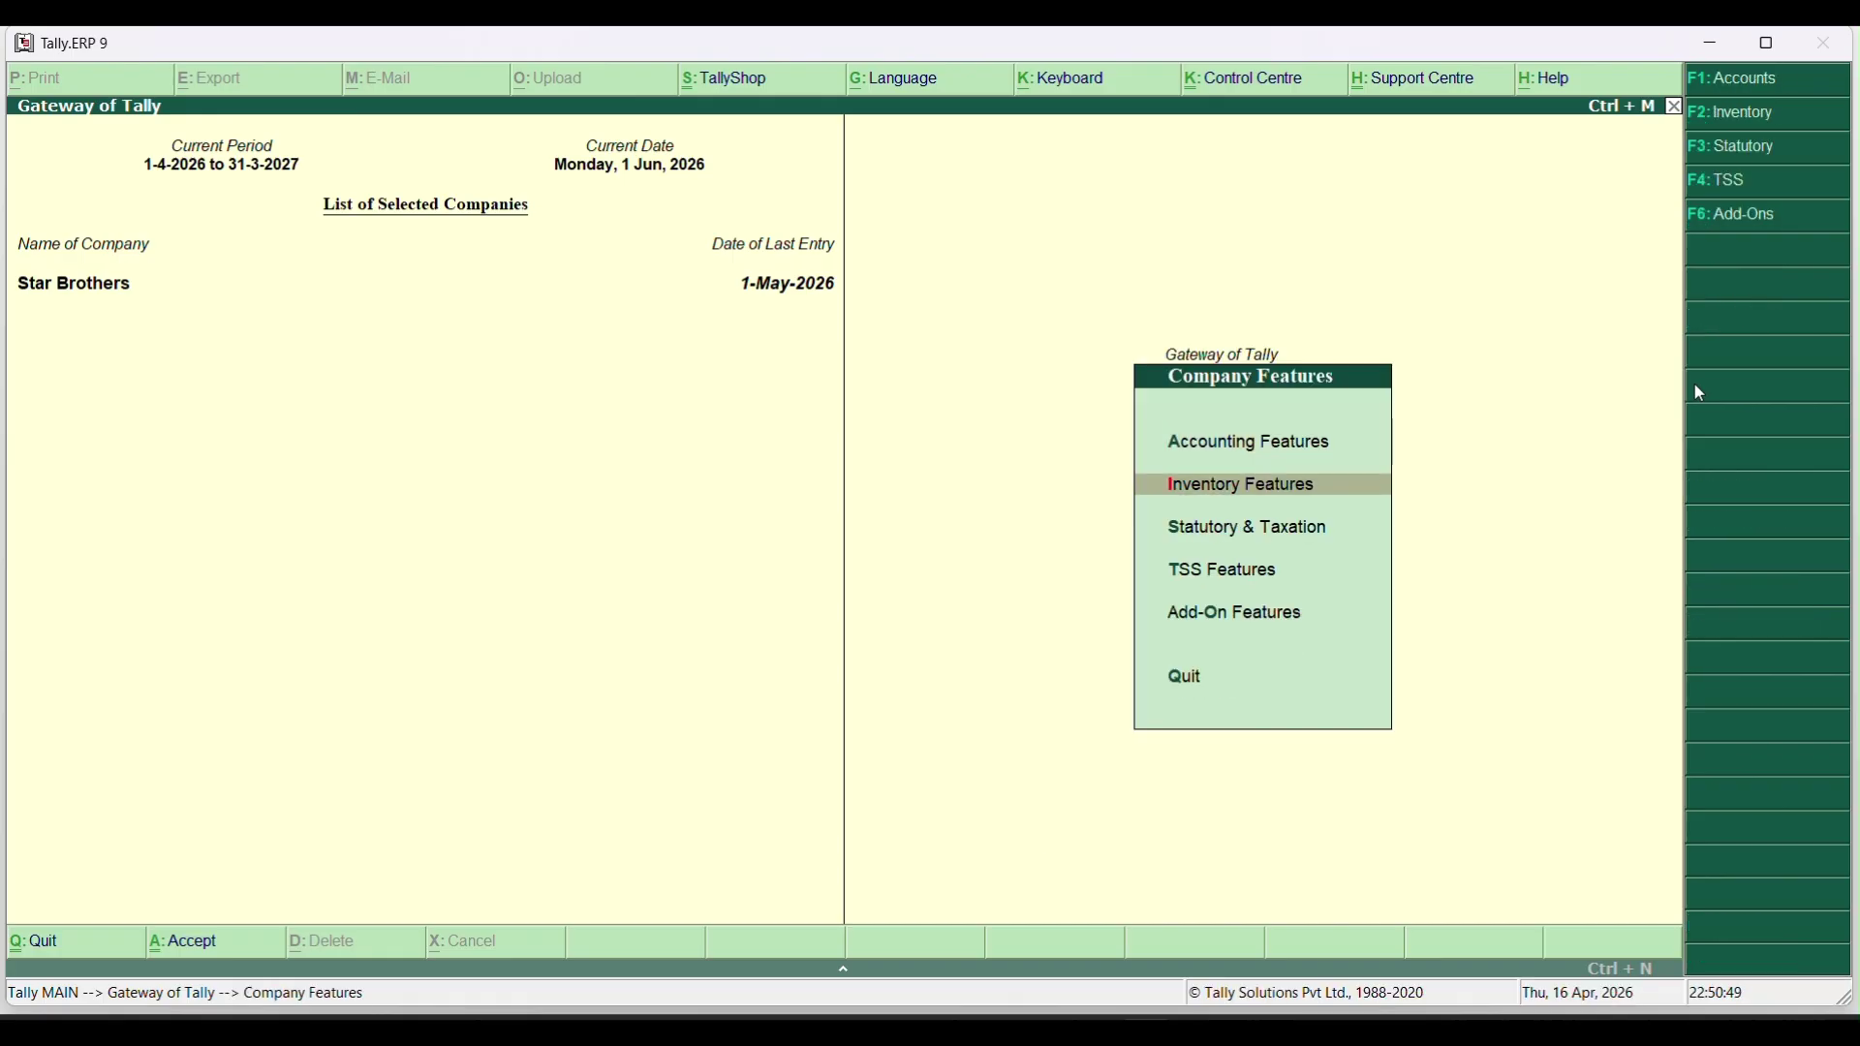
{"action": "key", "text": "Return"}
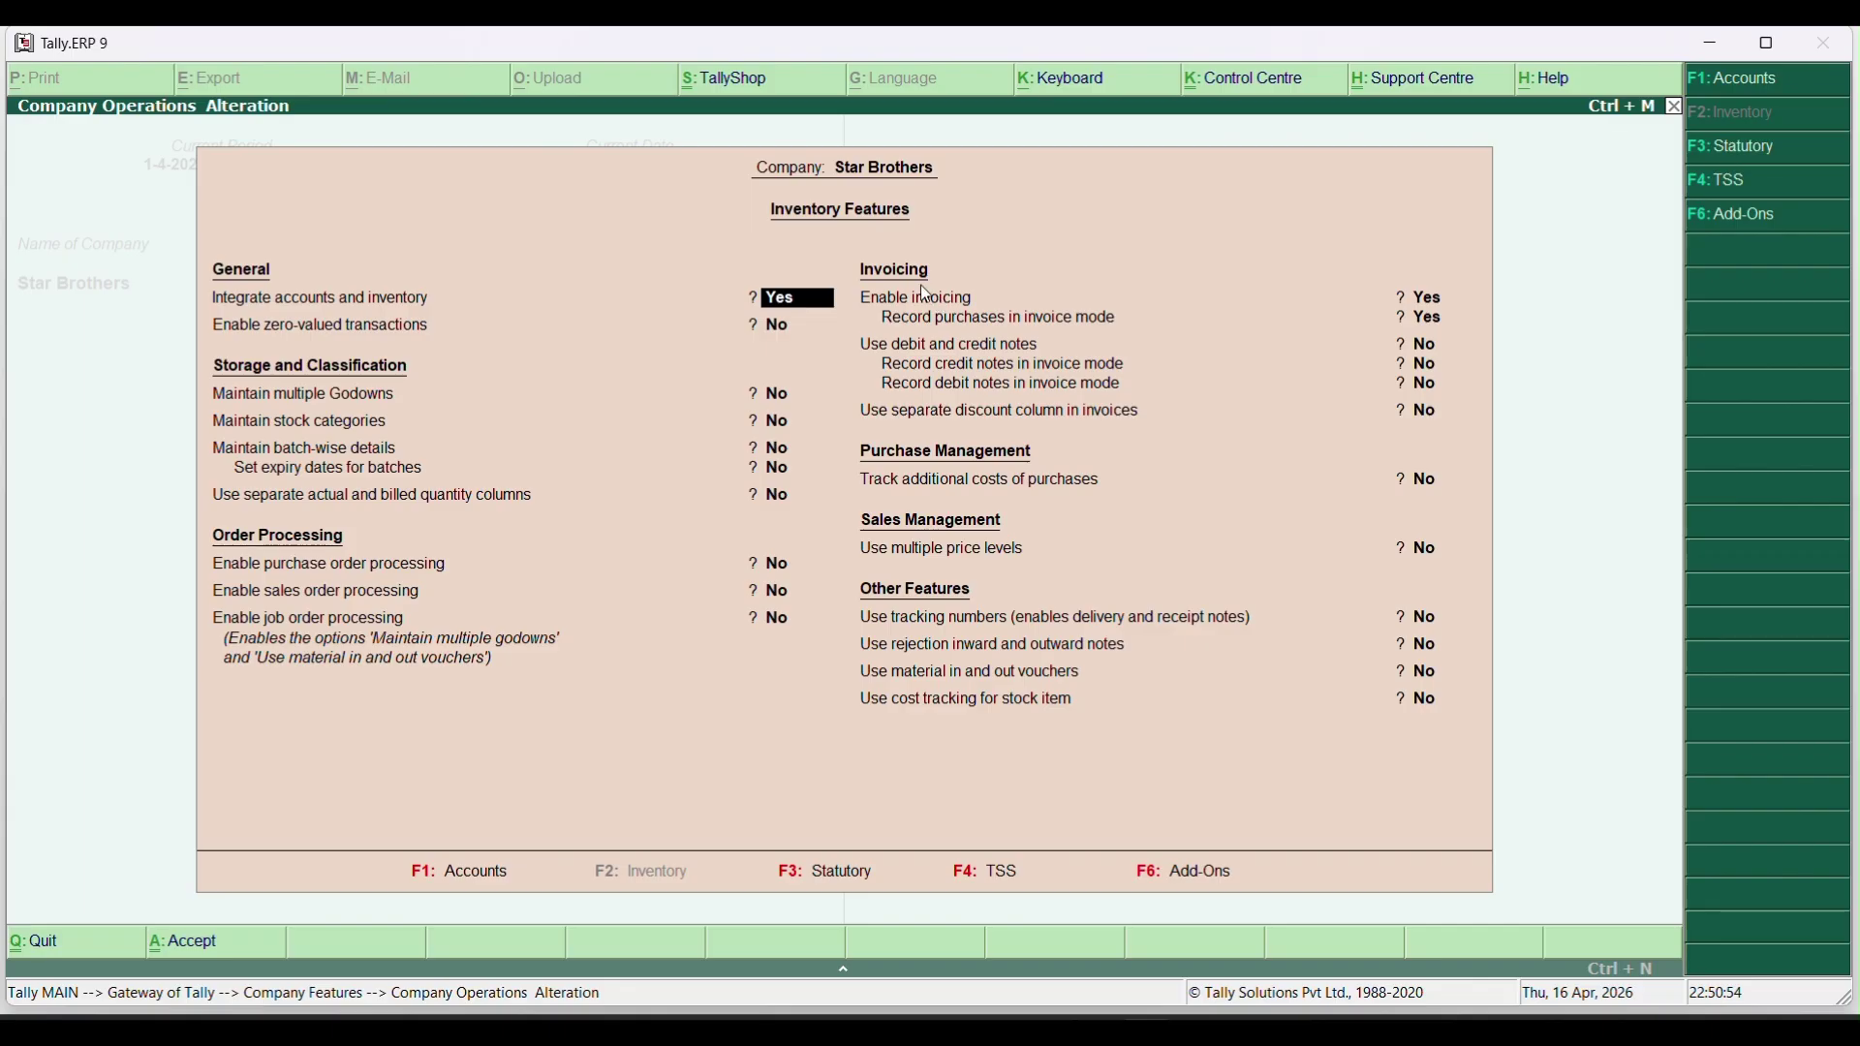
{"action": "left_click", "coordinate": [910, 349]}
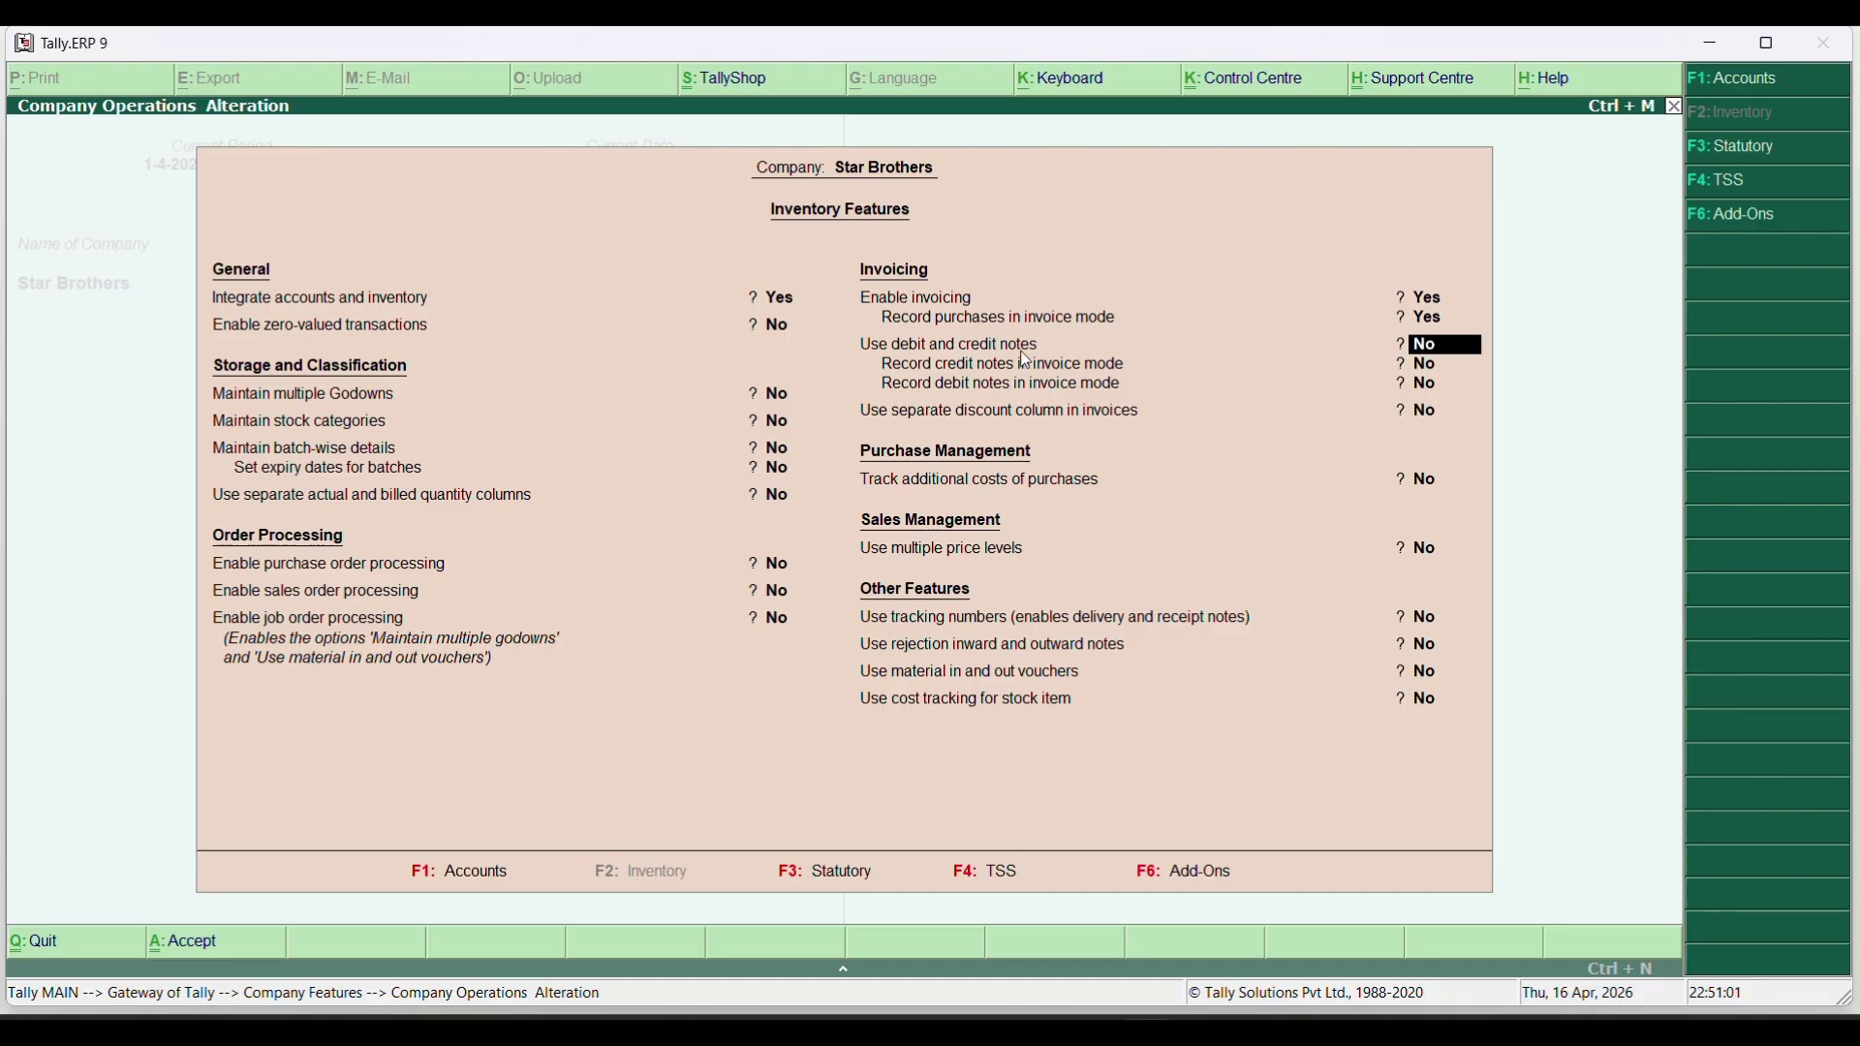
{"action": "type", "text": "y"}
{"action": "key", "text": "Return"}
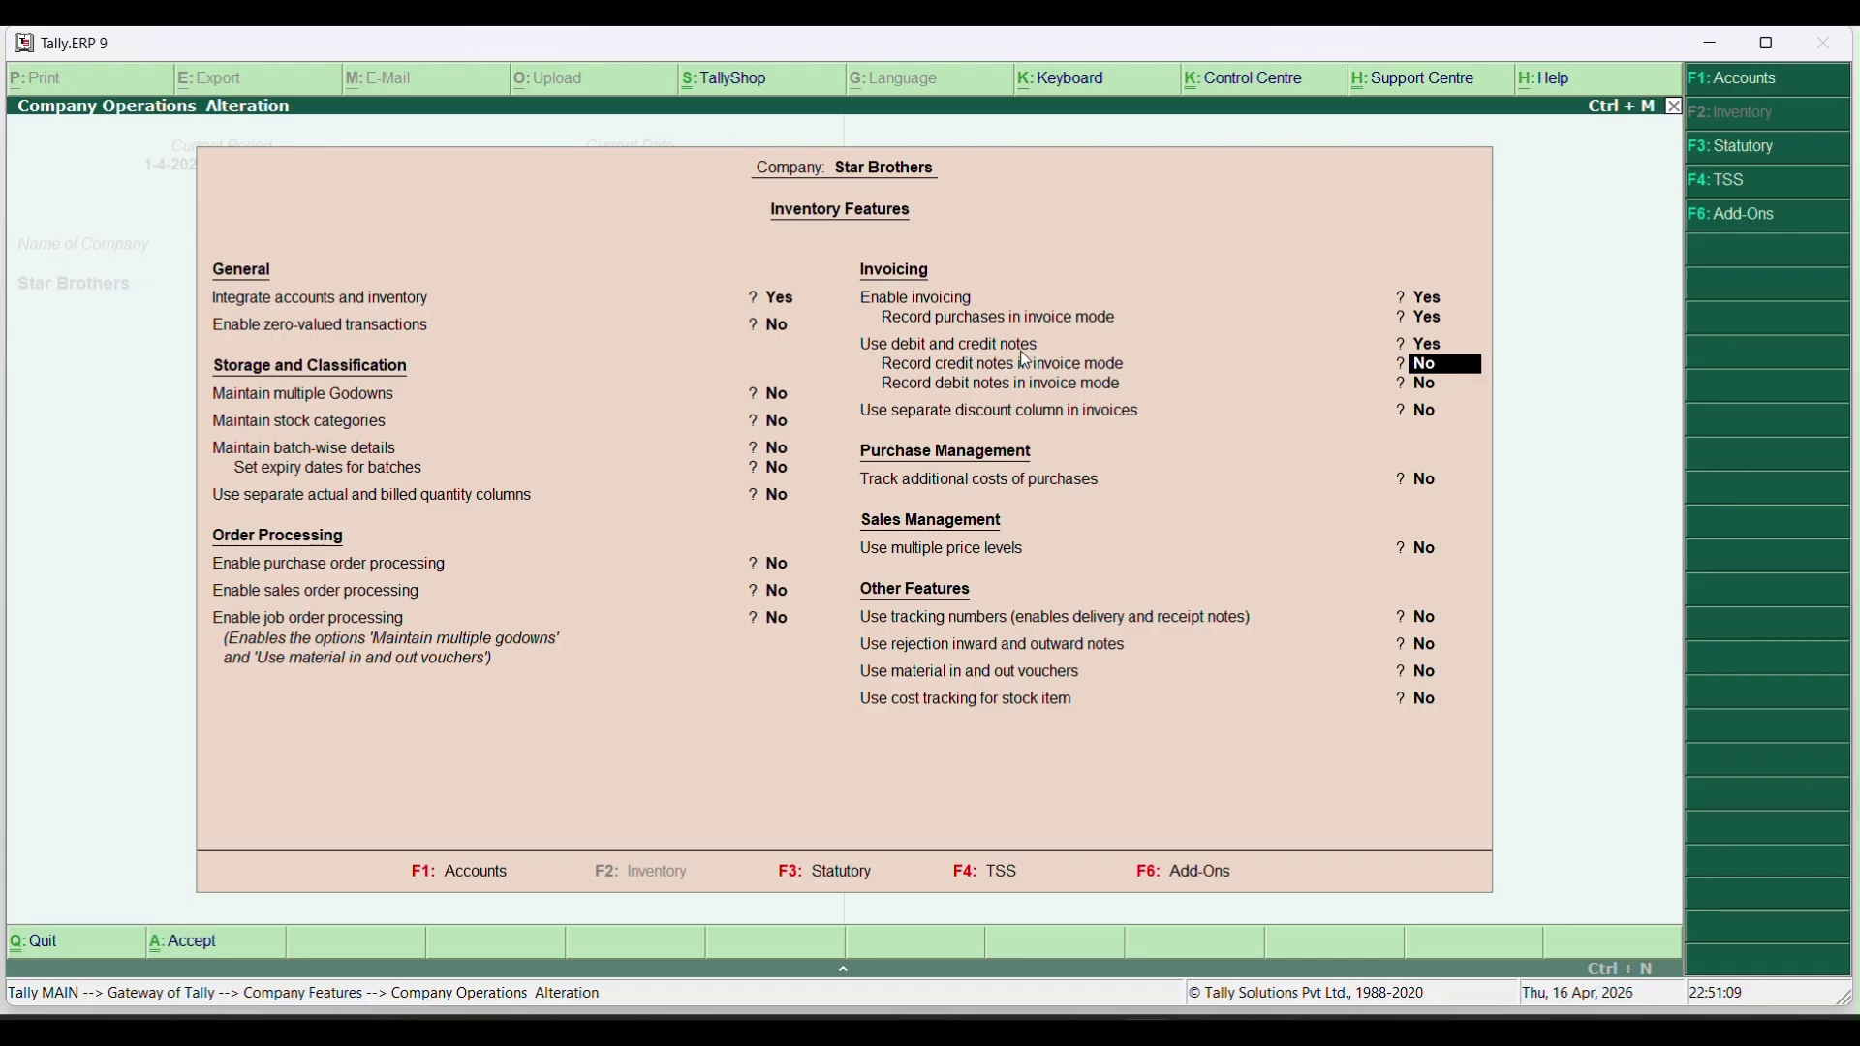
{"action": "key", "text": "Down"}
{"action": "key", "text": "Down"}
{"action": "key", "text": "Down"}
{"action": "key", "text": "Down"}
{"action": "key", "text": "Down"}
{"action": "key", "text": "Down"}
{"action": "key", "text": "Down"}
{"action": "key", "text": "Down"}
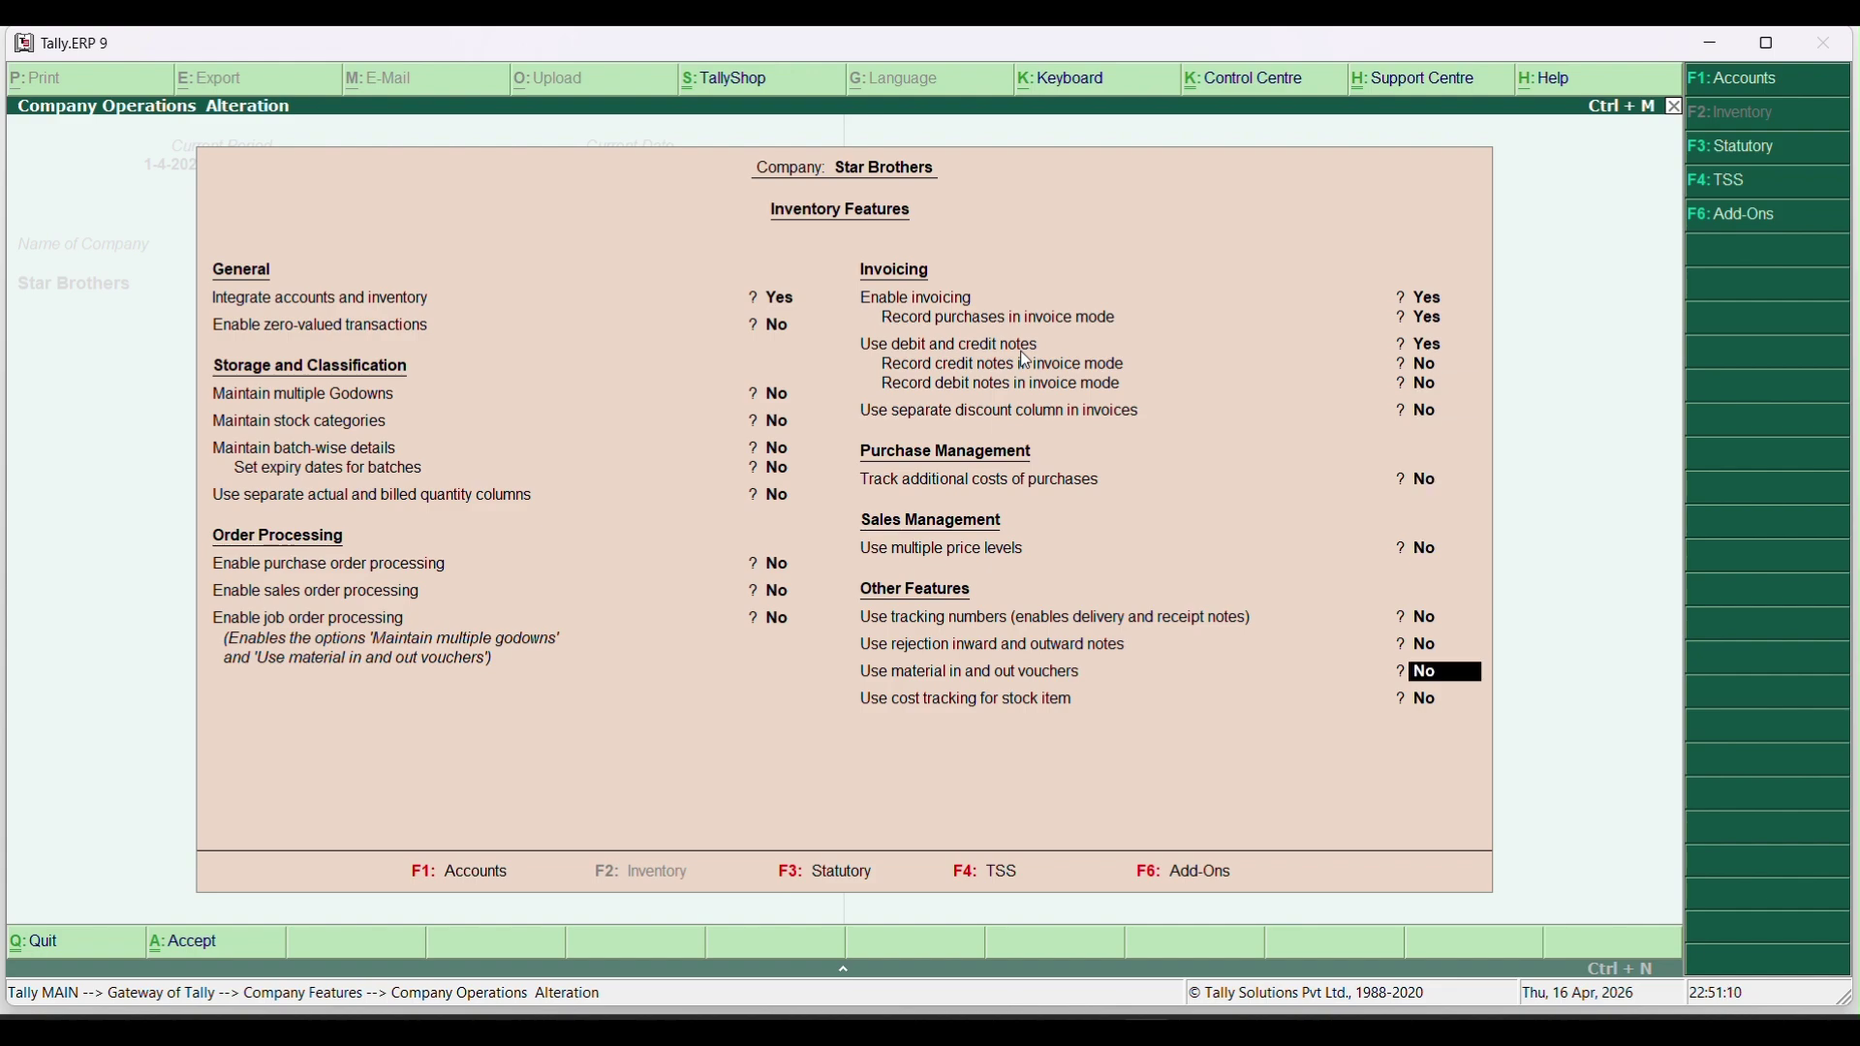
{"action": "key", "text": "Return"}
{"action": "key", "text": "Return"}
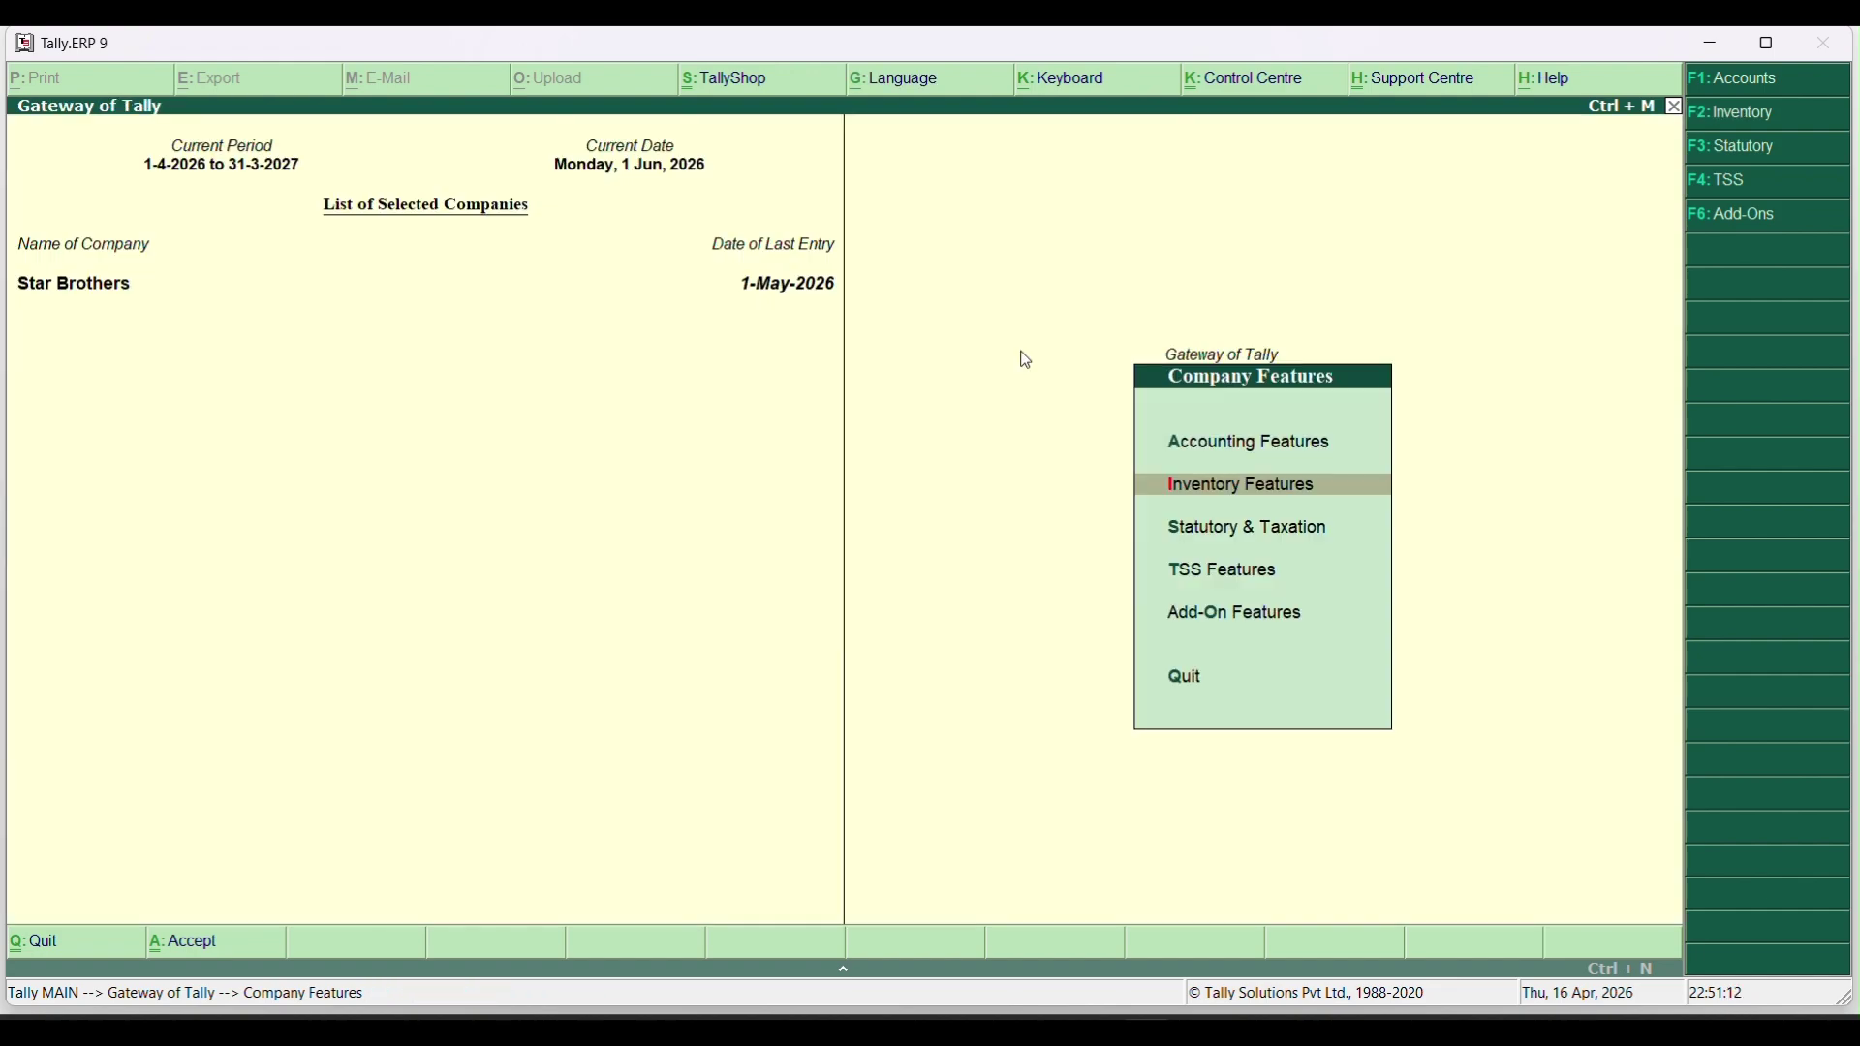
{"action": "key", "text": "Escape"}
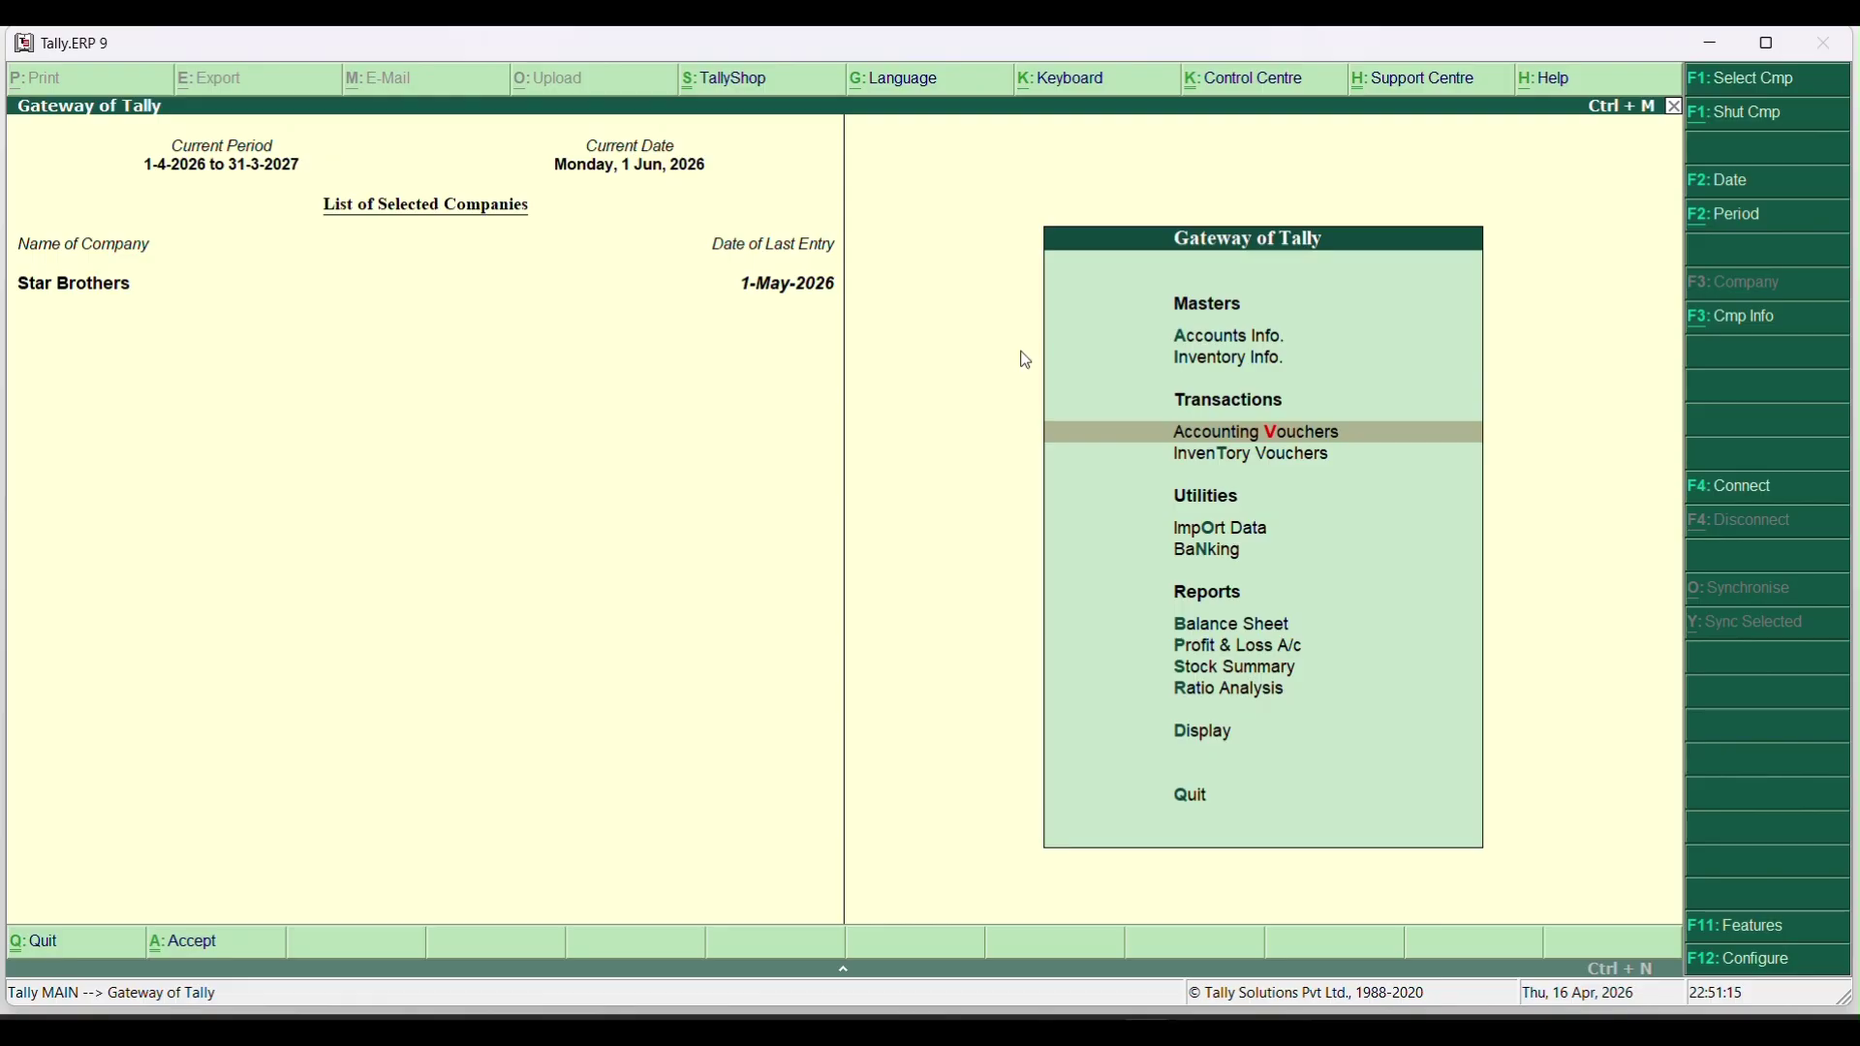
Open the credit note voucher to examine its layout, and quit it without entering anything.
{"action": "key", "text": "Return"}
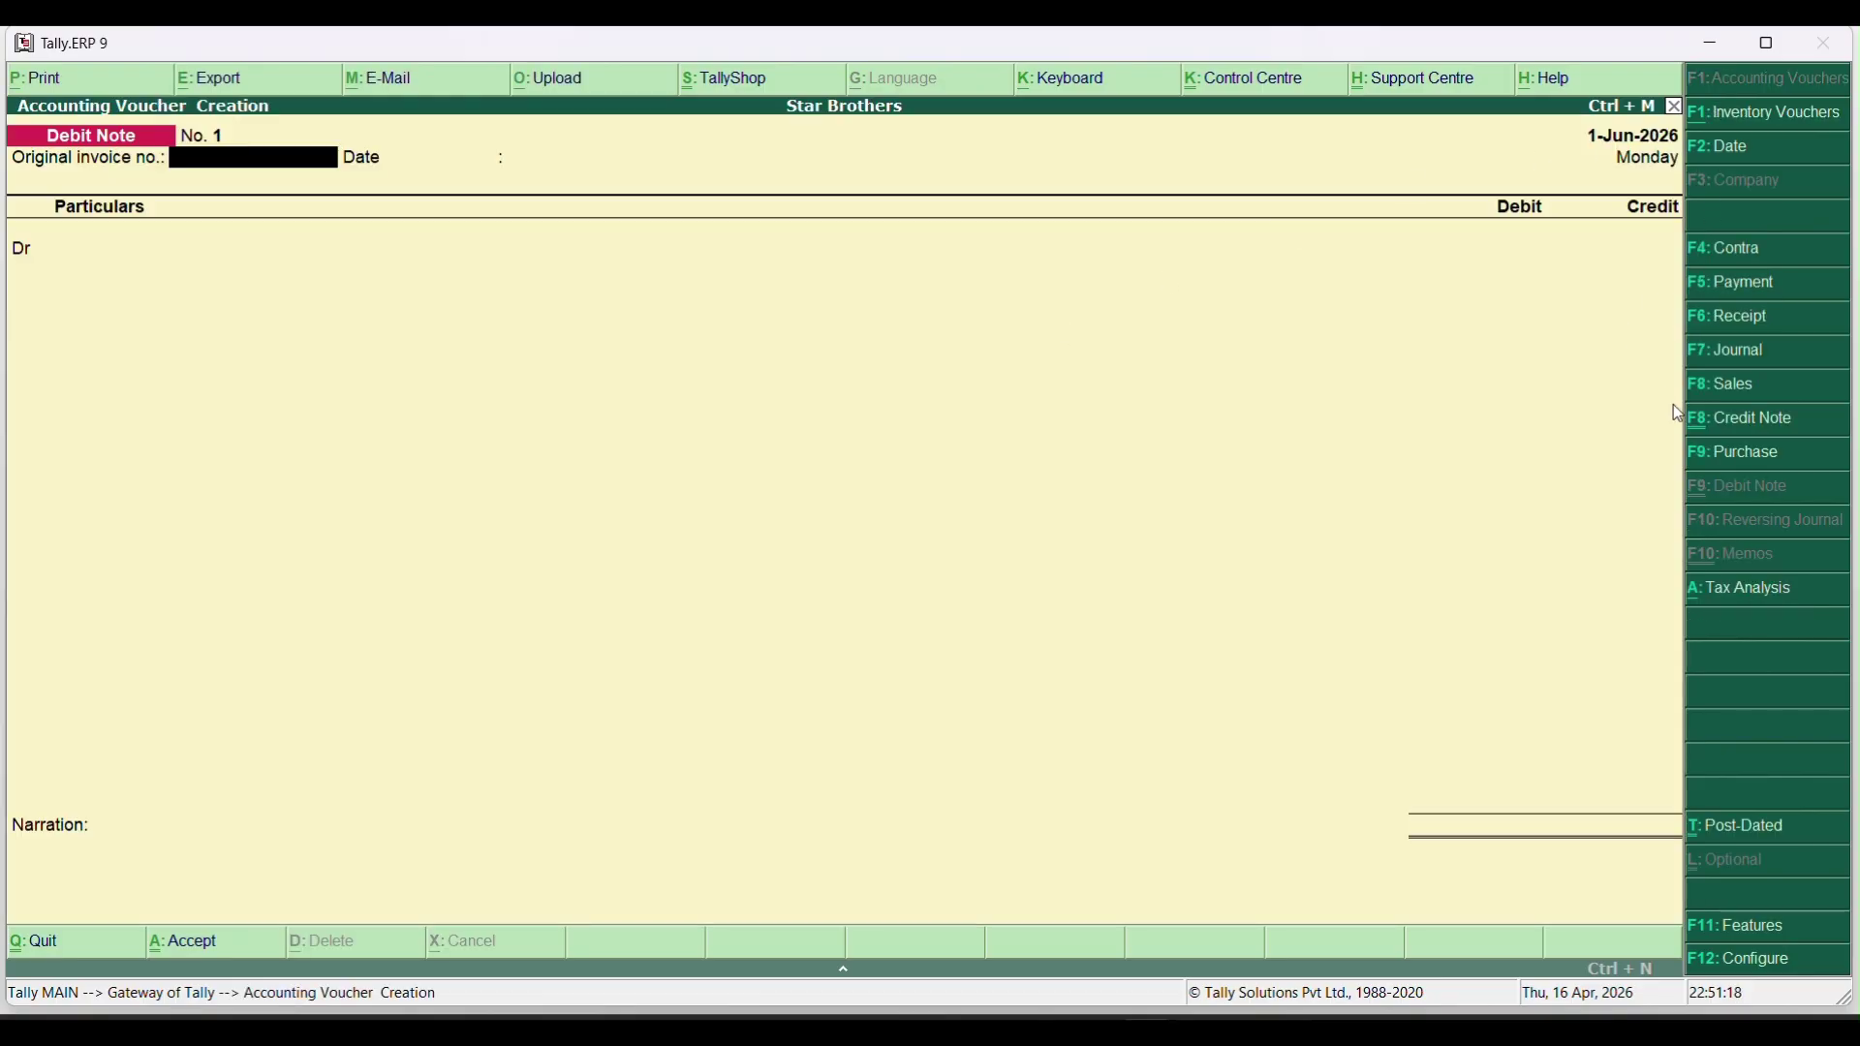
{"action": "left_click", "coordinate": [1714, 423]}
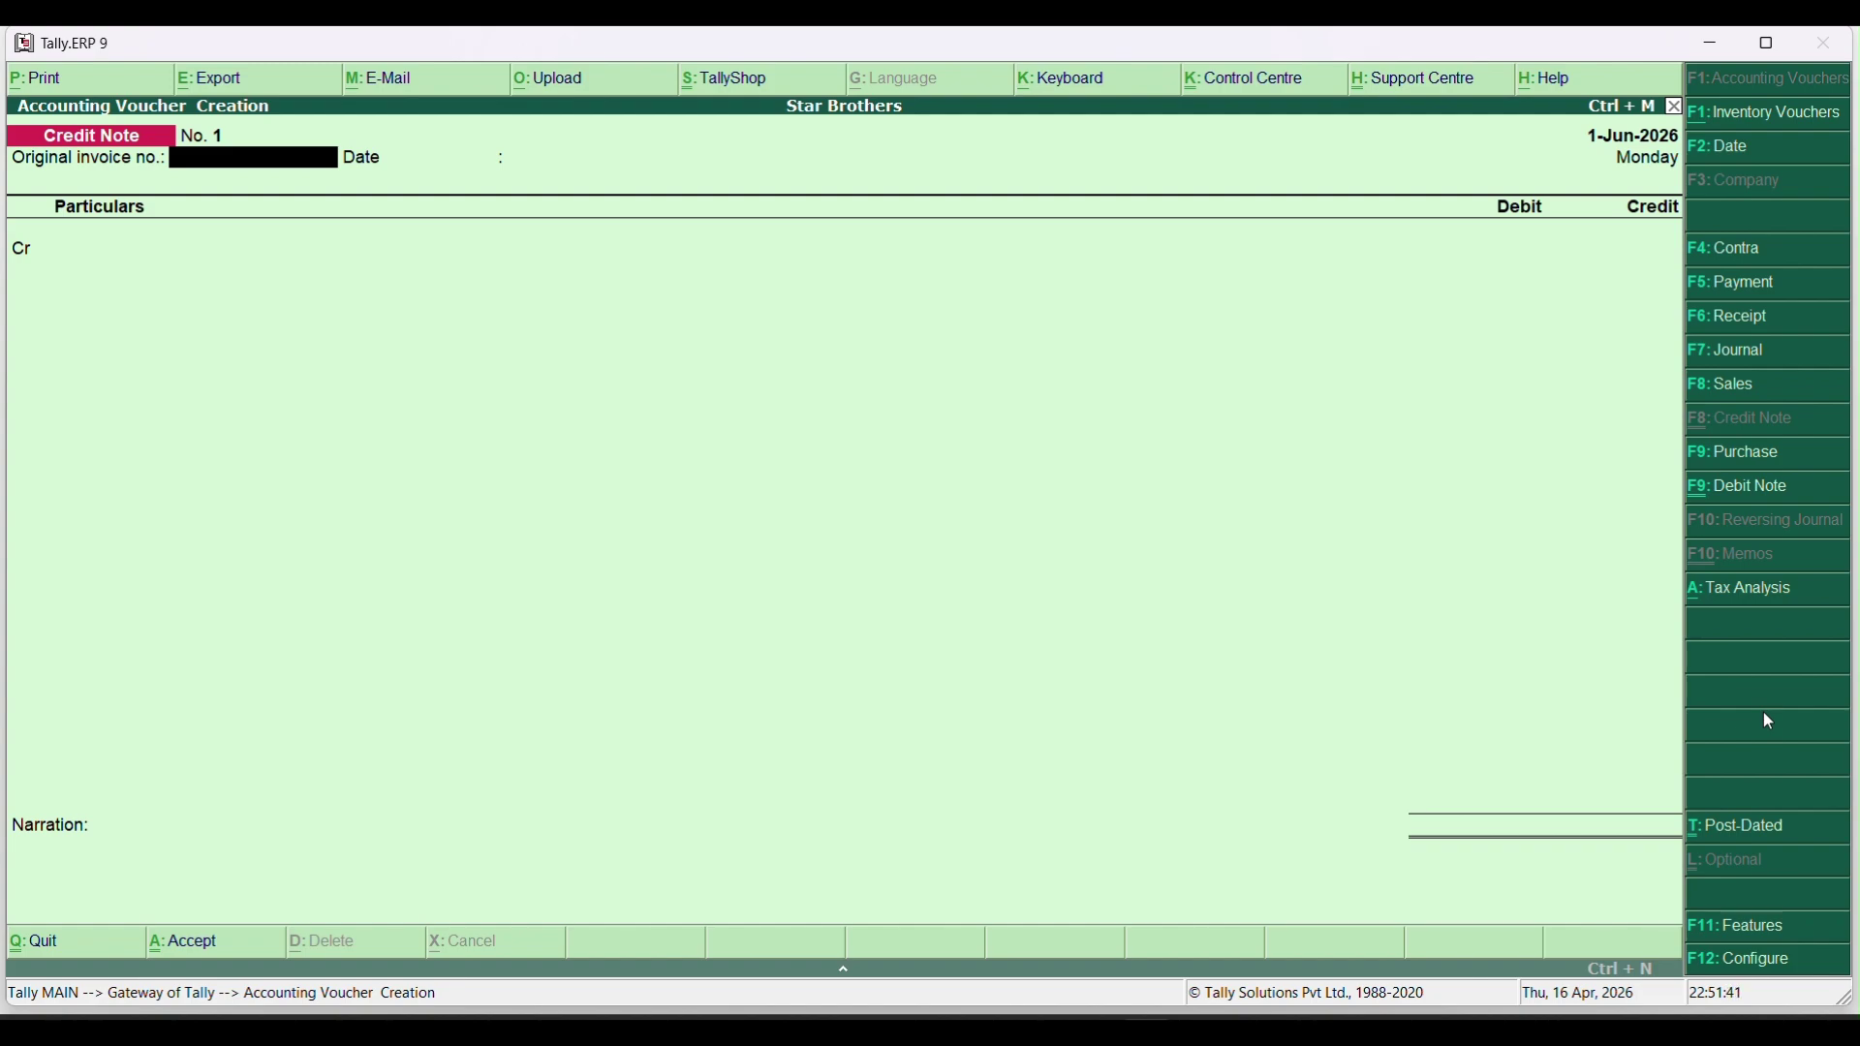
{"action": "key", "text": "Escape"}
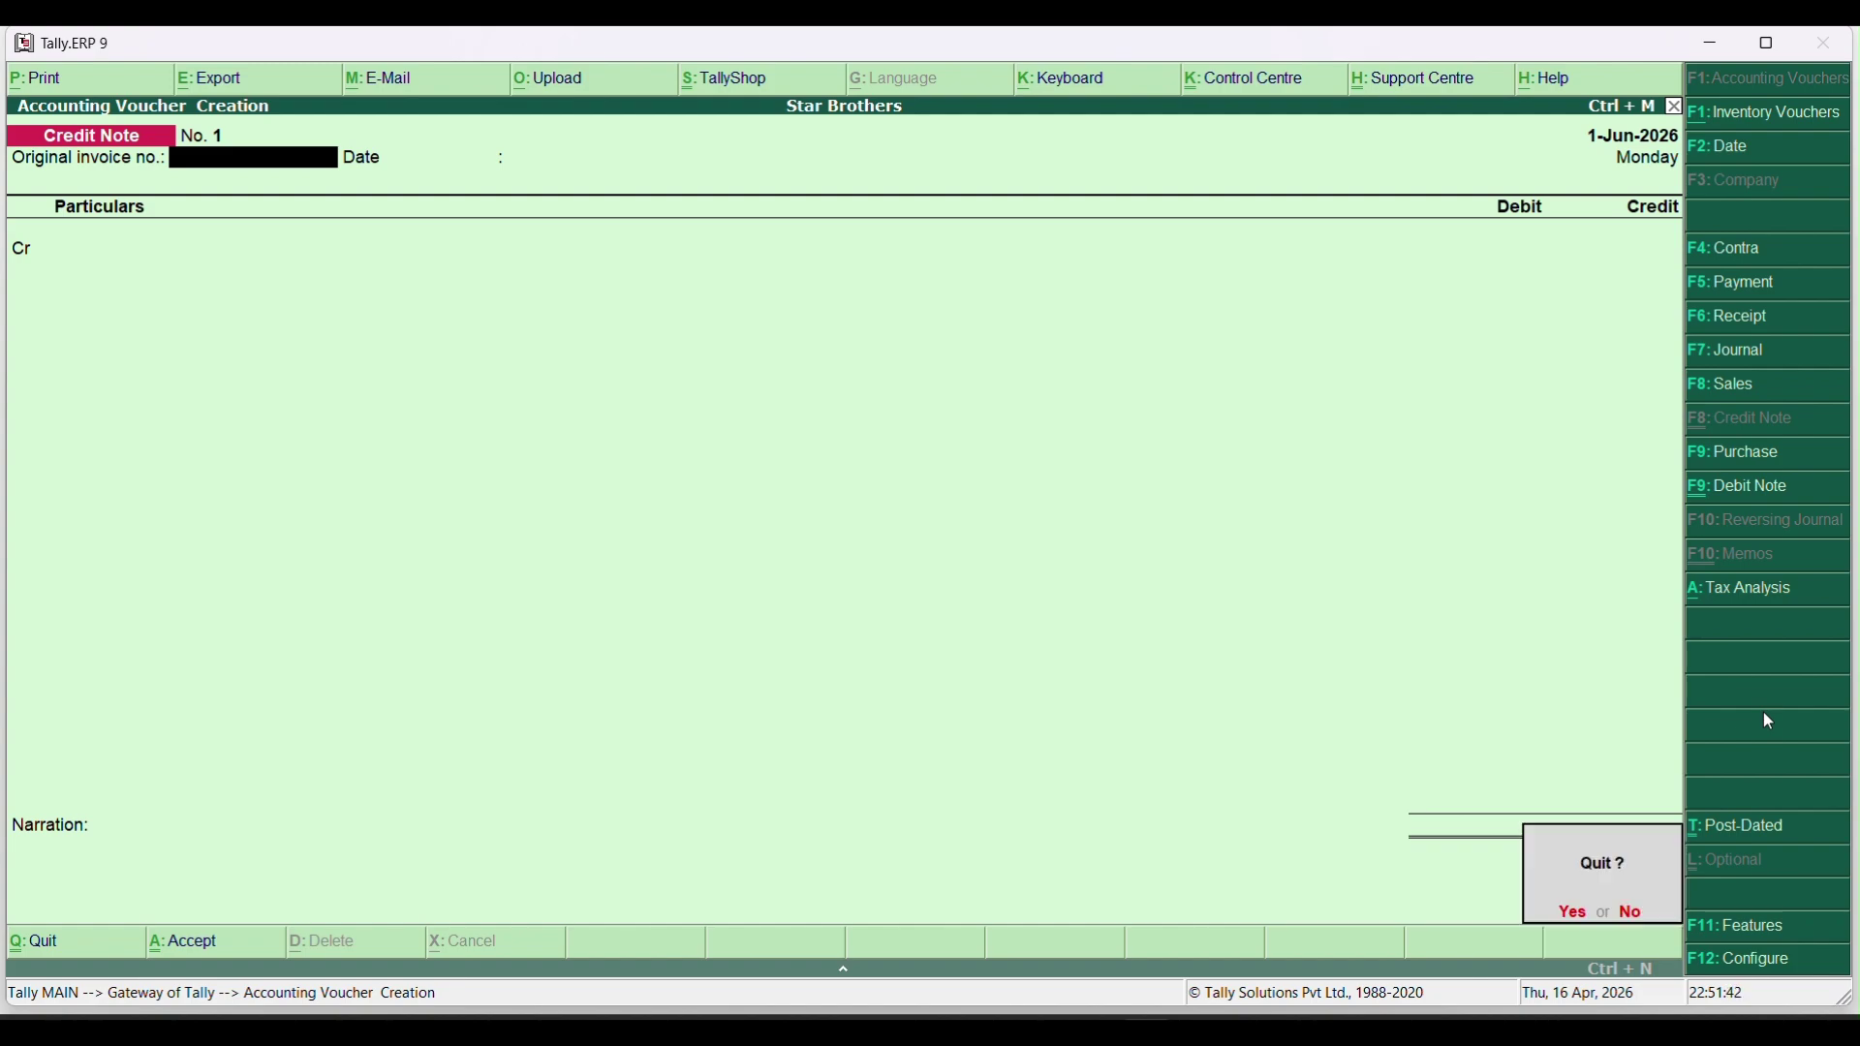
{"action": "key", "text": "Return"}
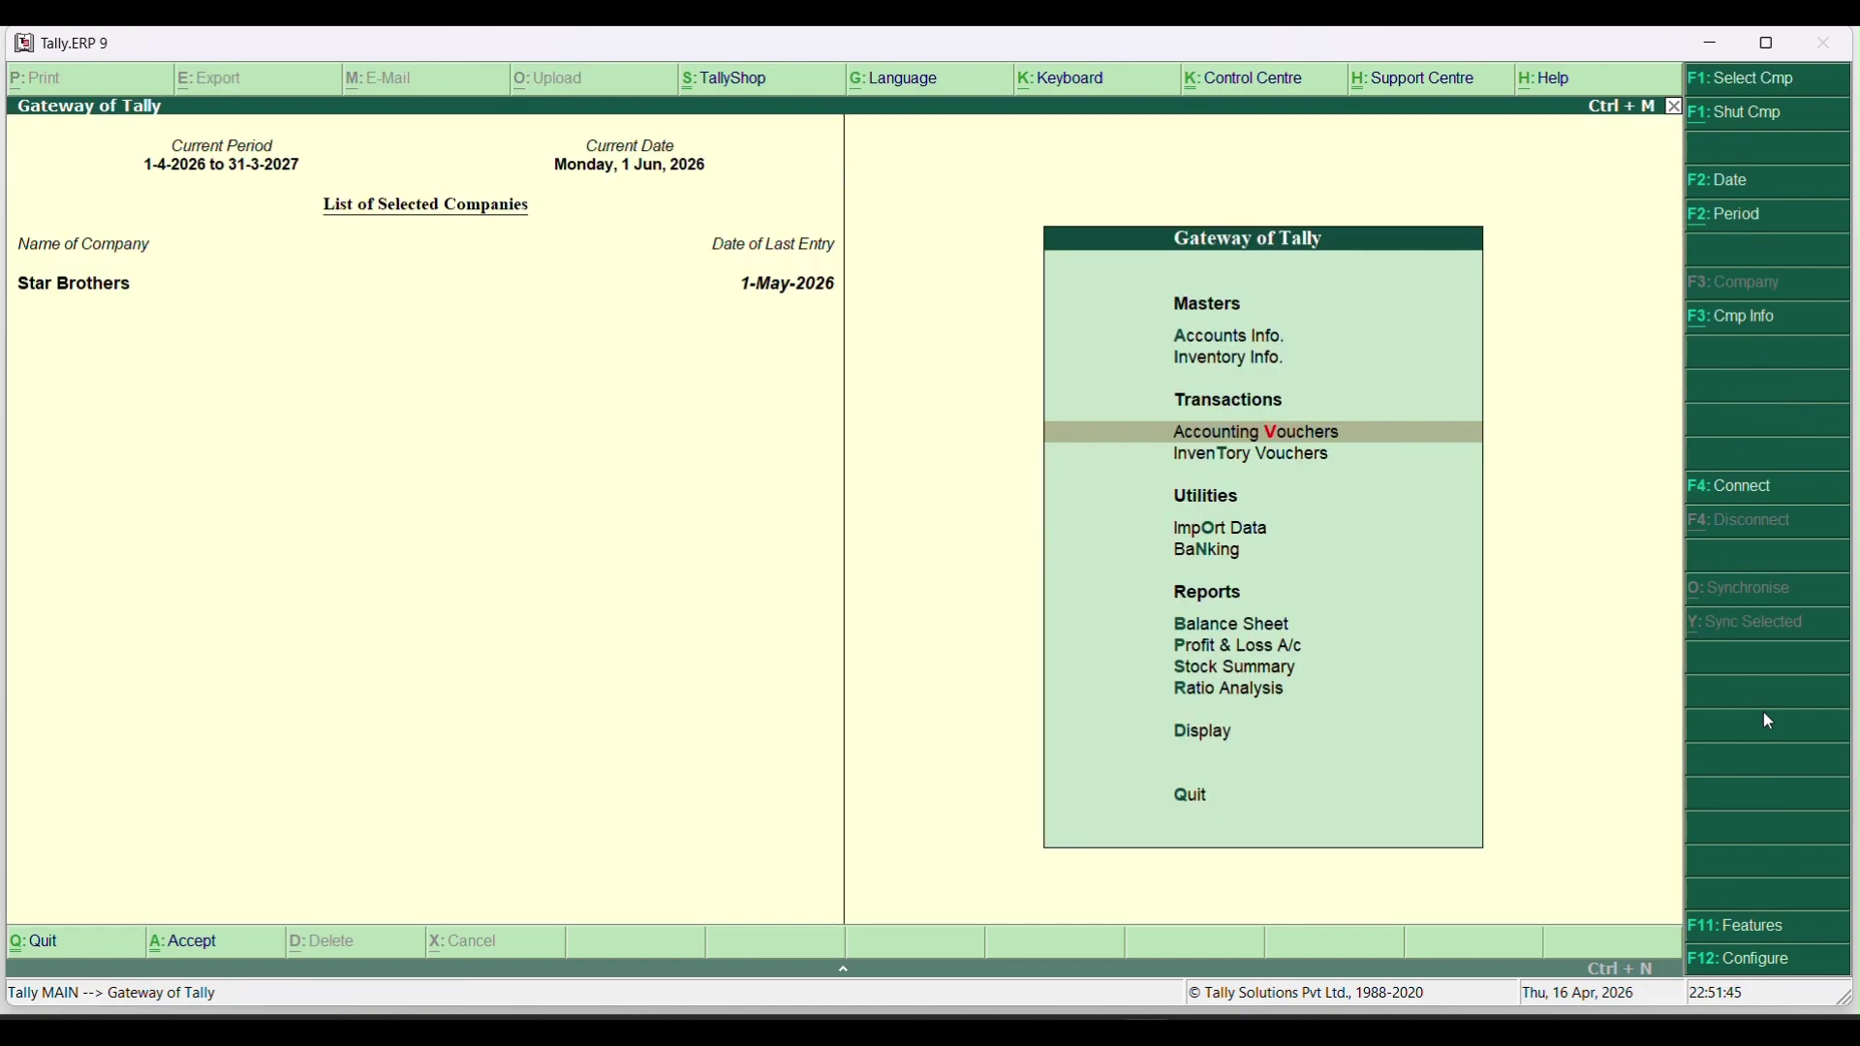
Enable recording both credit notes and debit notes in invoice mode in the inventory features, and save the settings.
{"action": "key", "text": "F11"}
{"action": "key", "text": "Down"}
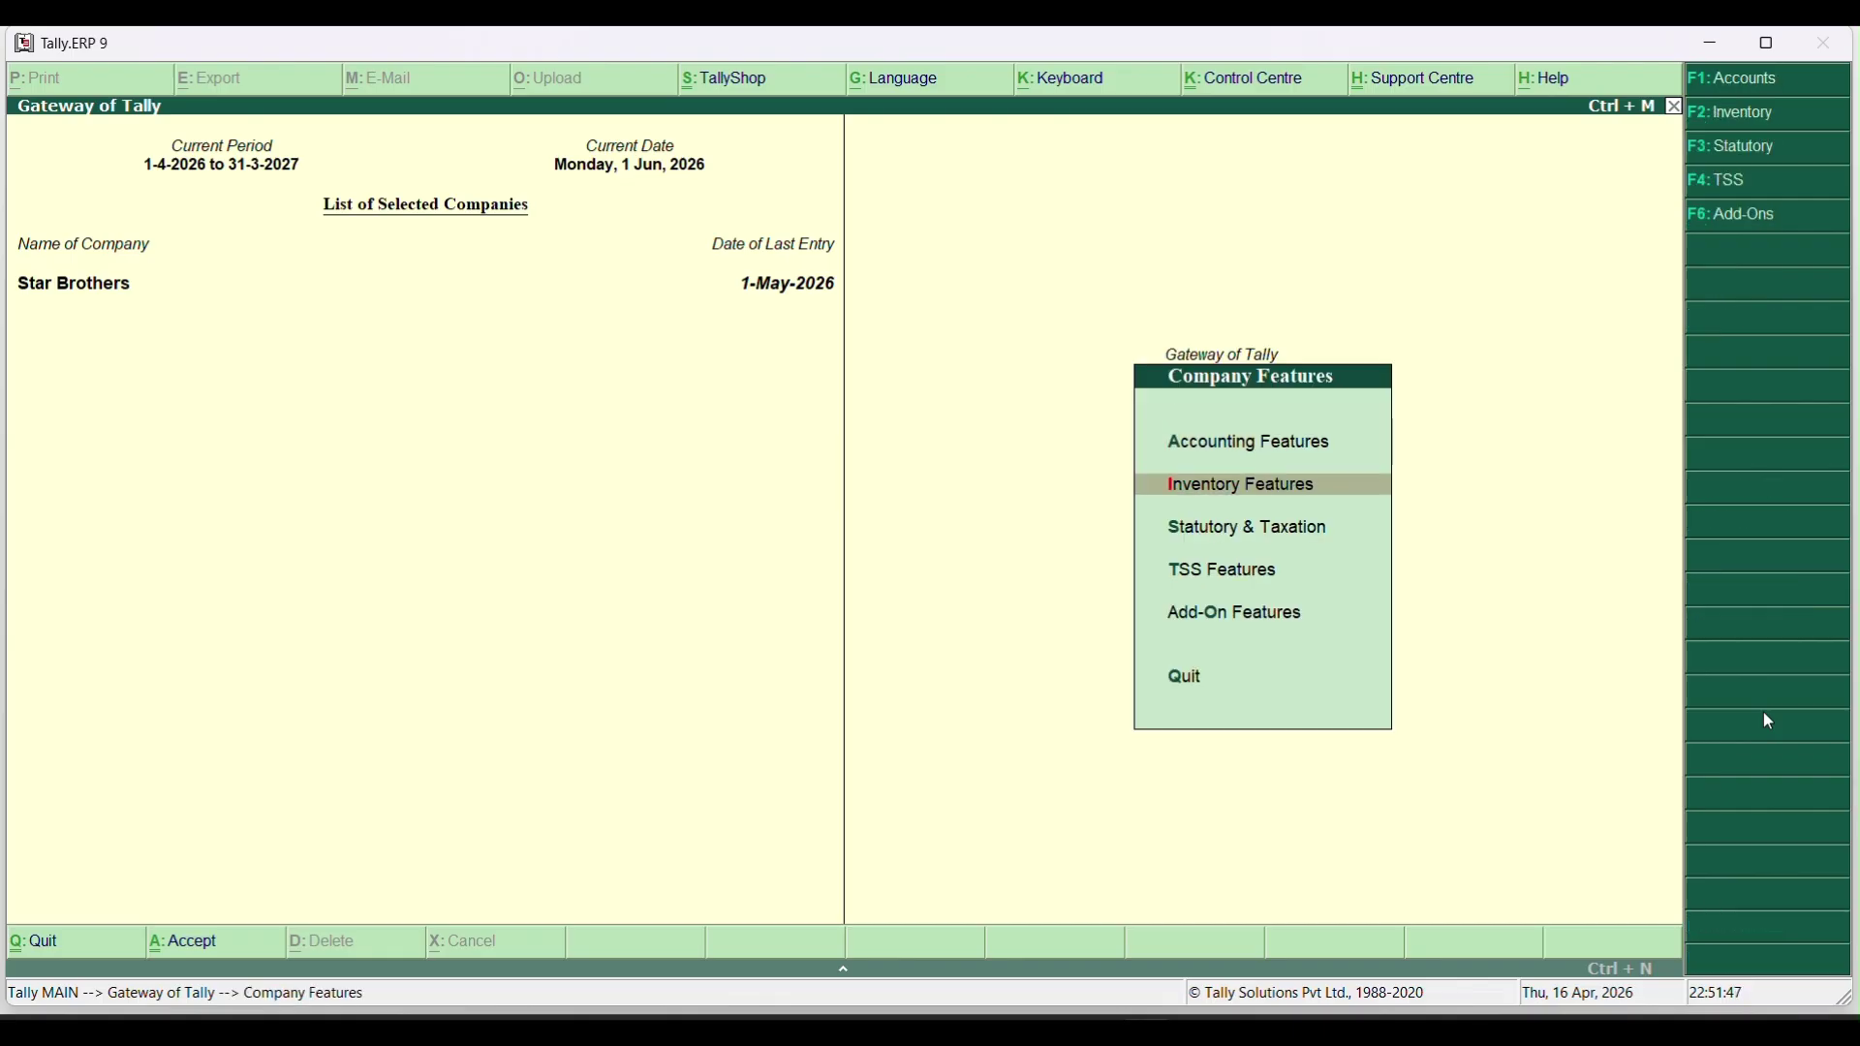
{"action": "key", "text": "Return"}
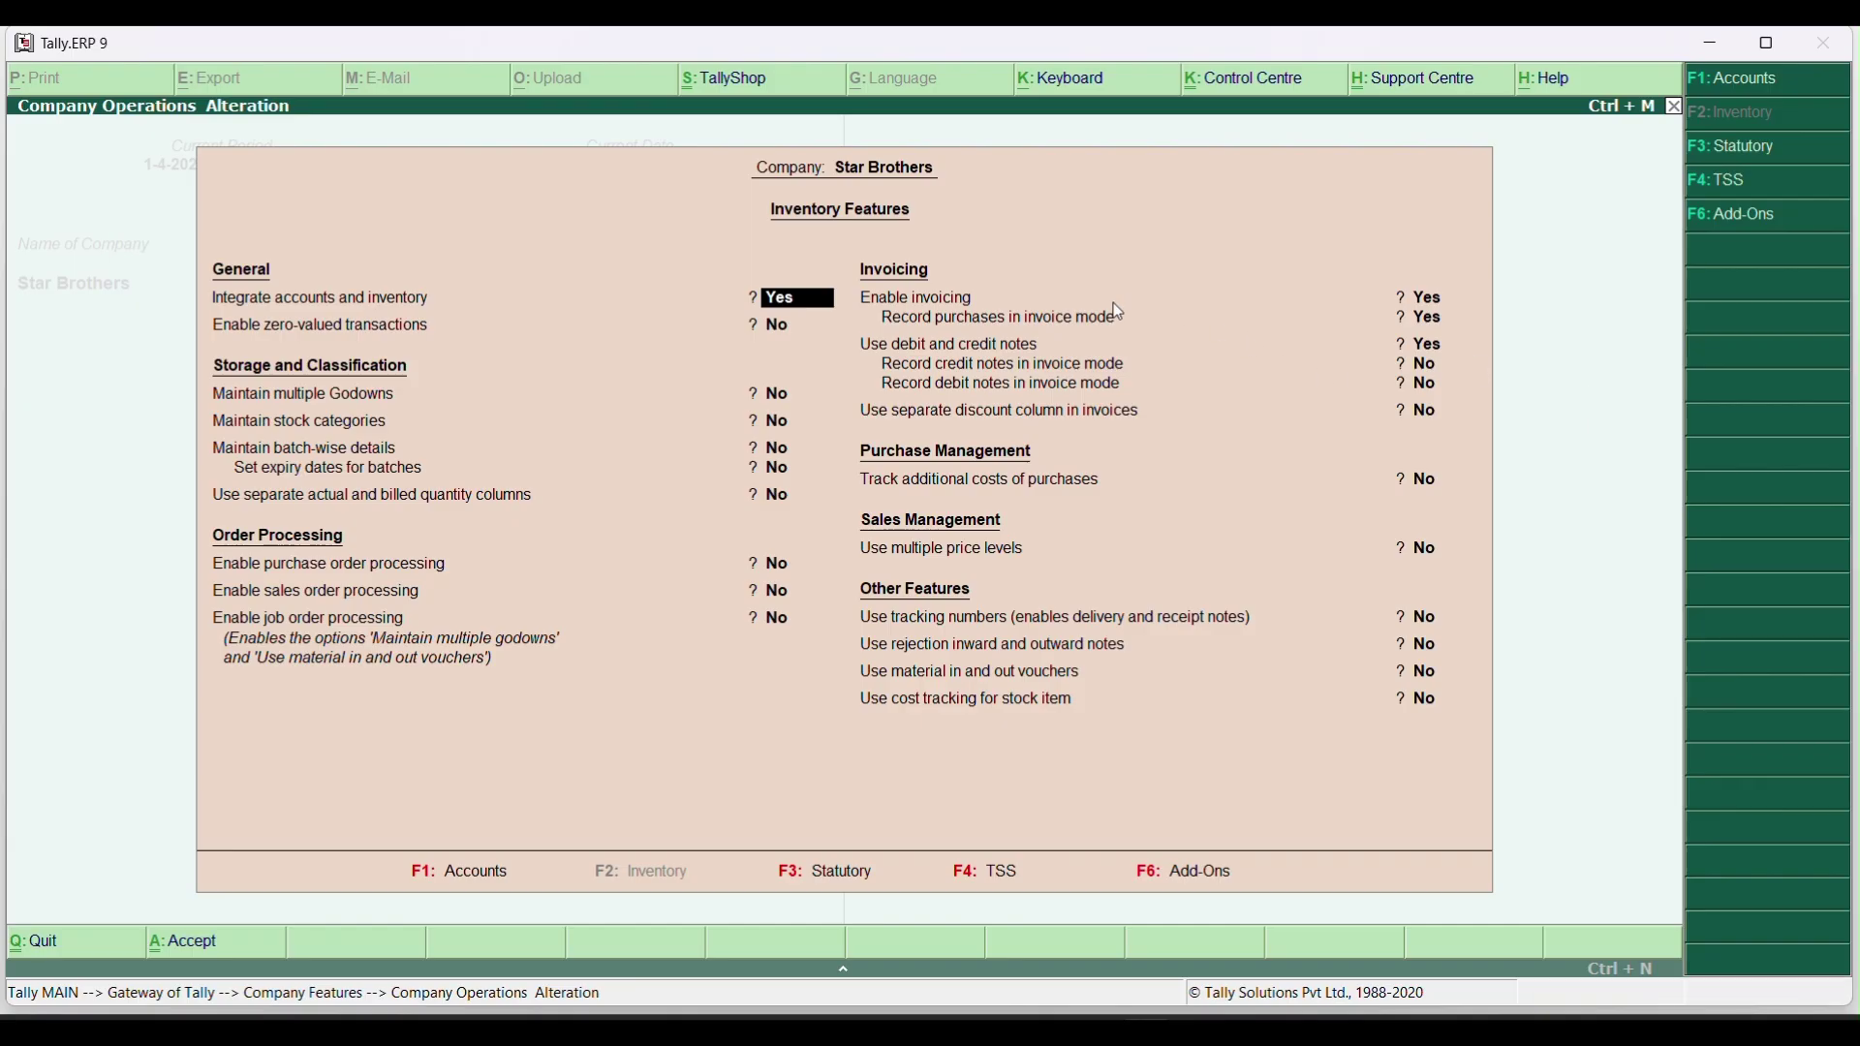
{"action": "left_click", "coordinate": [1116, 344]}
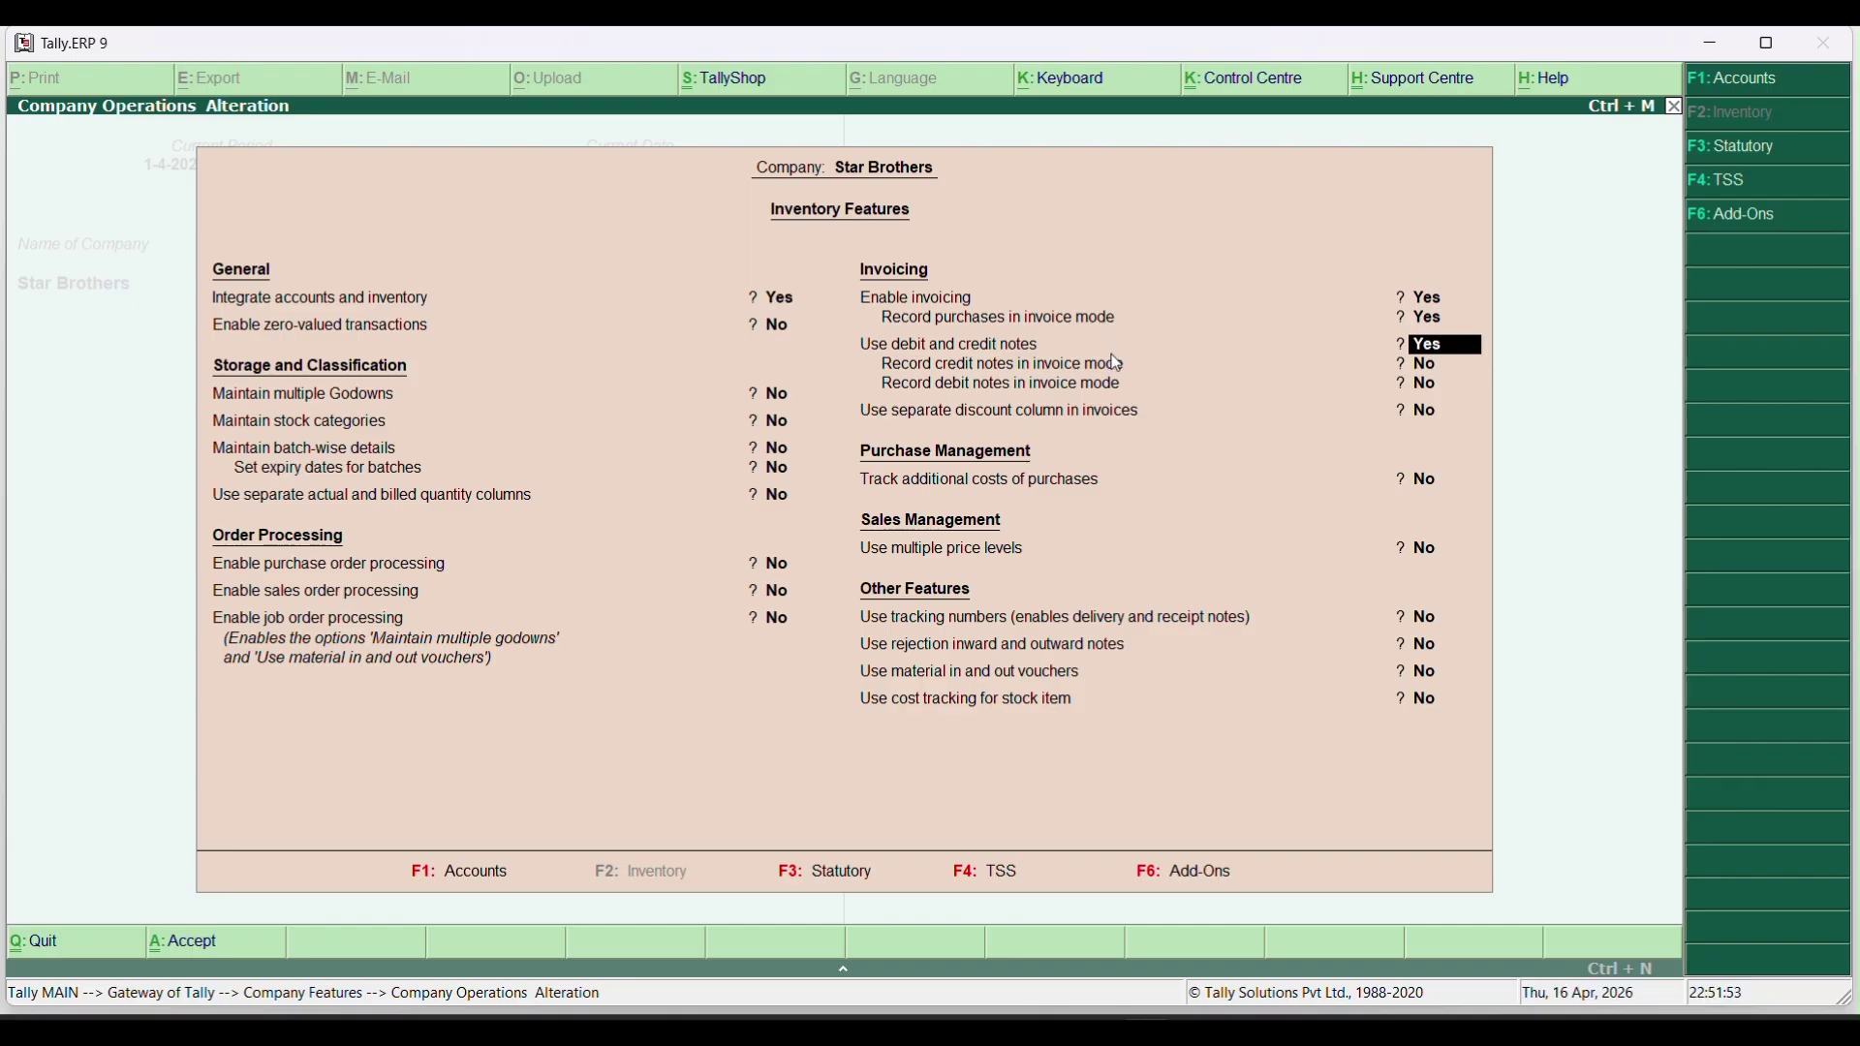
{"action": "left_click", "coordinate": [1116, 363]}
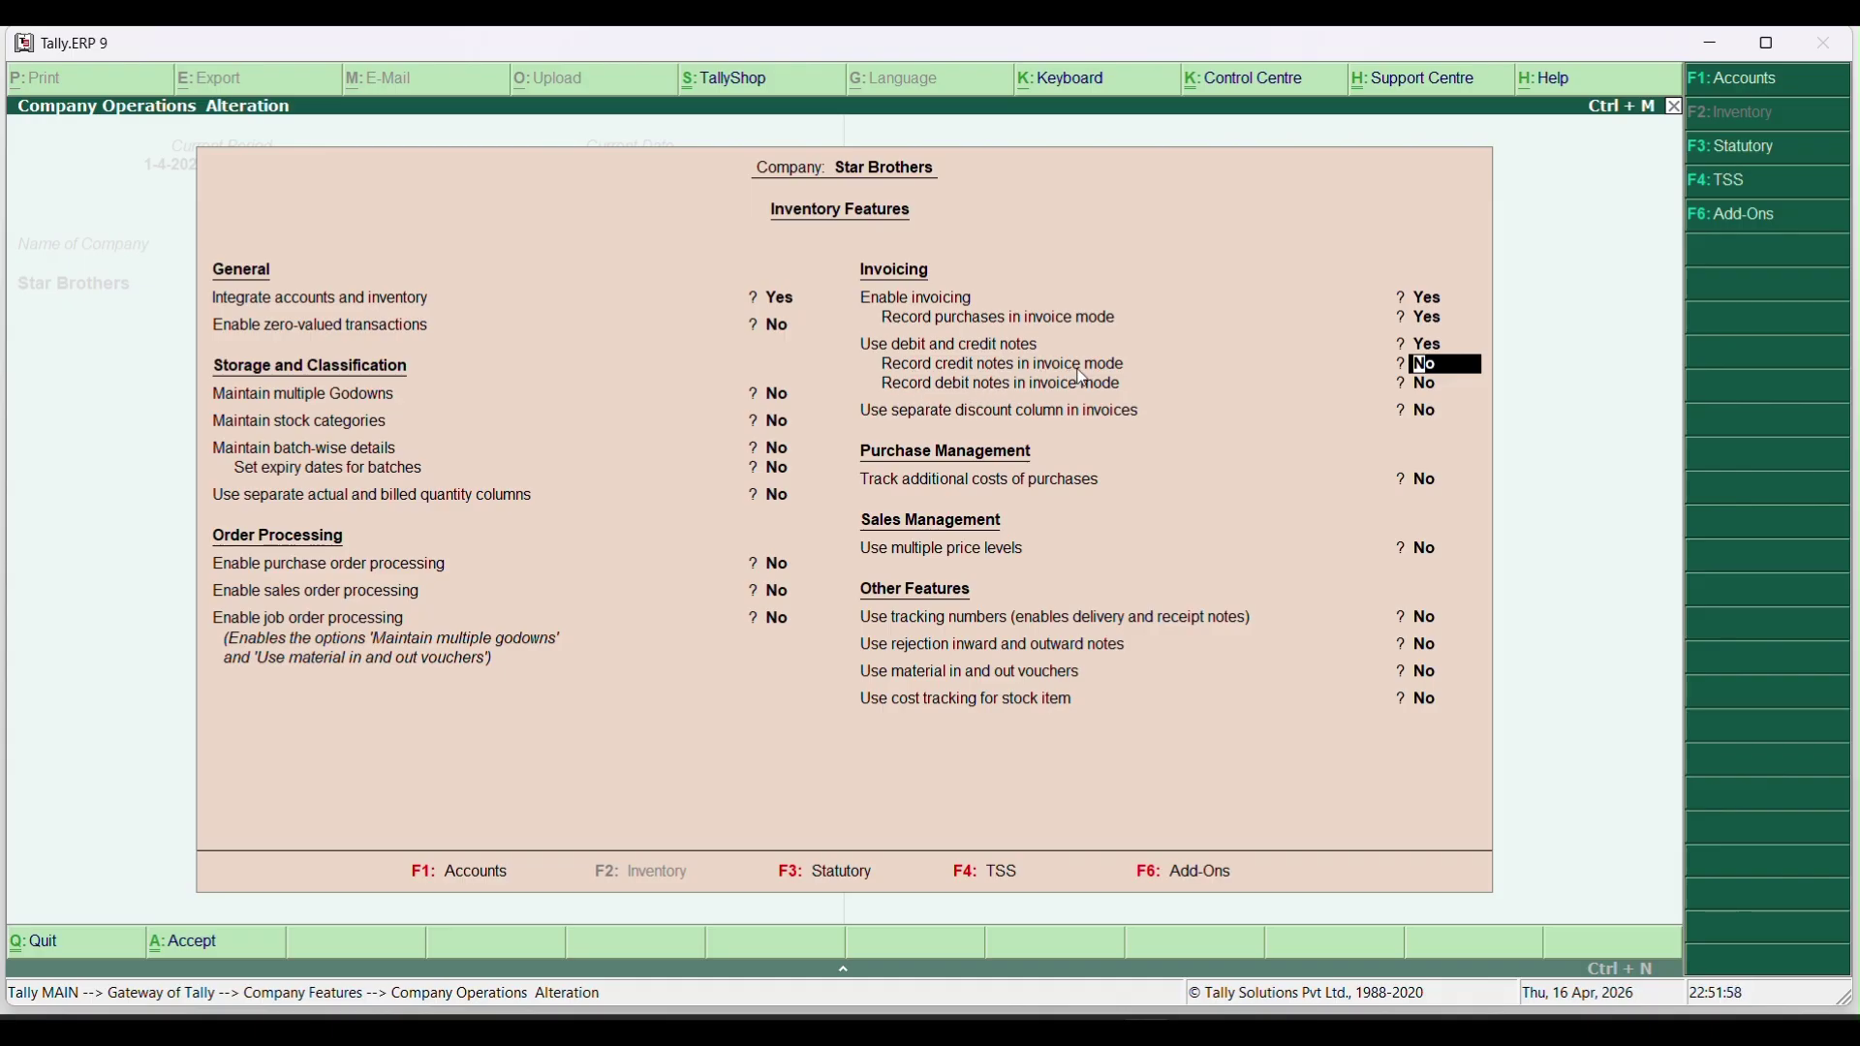
{"action": "key", "text": "y"}
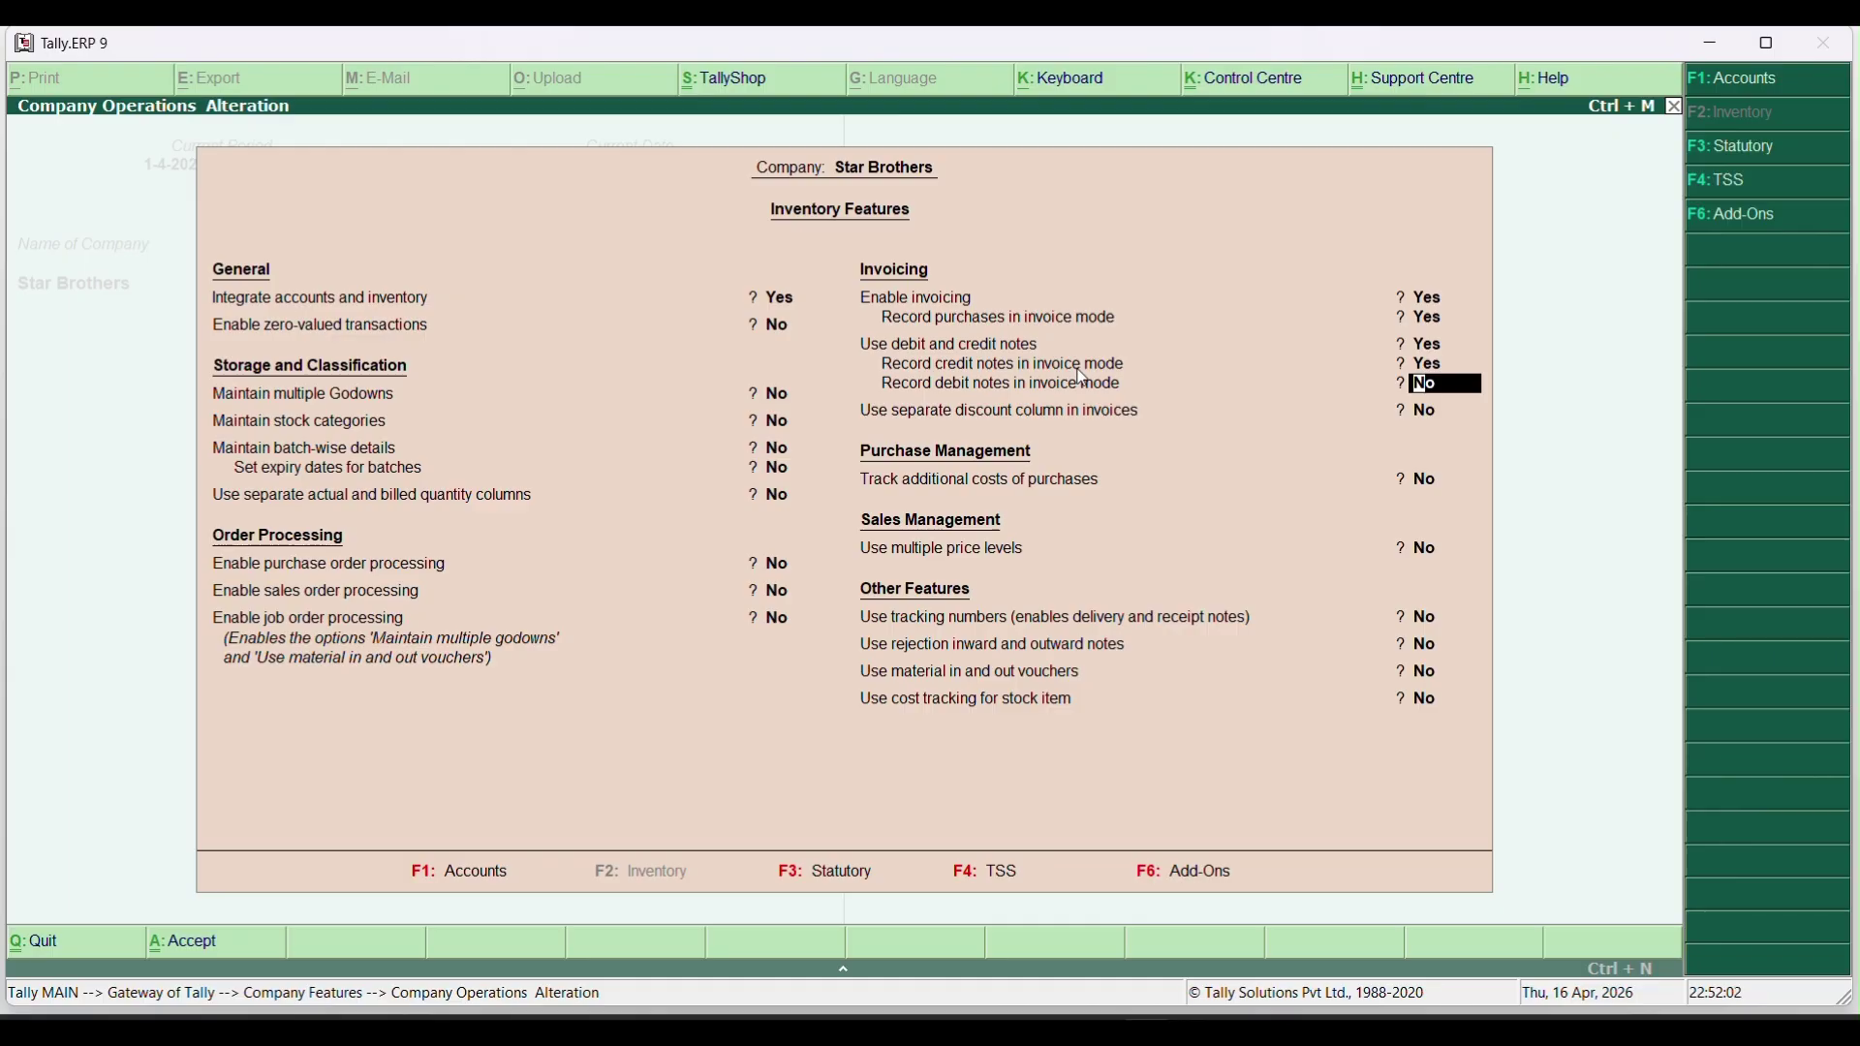
{"action": "key", "text": "y"}
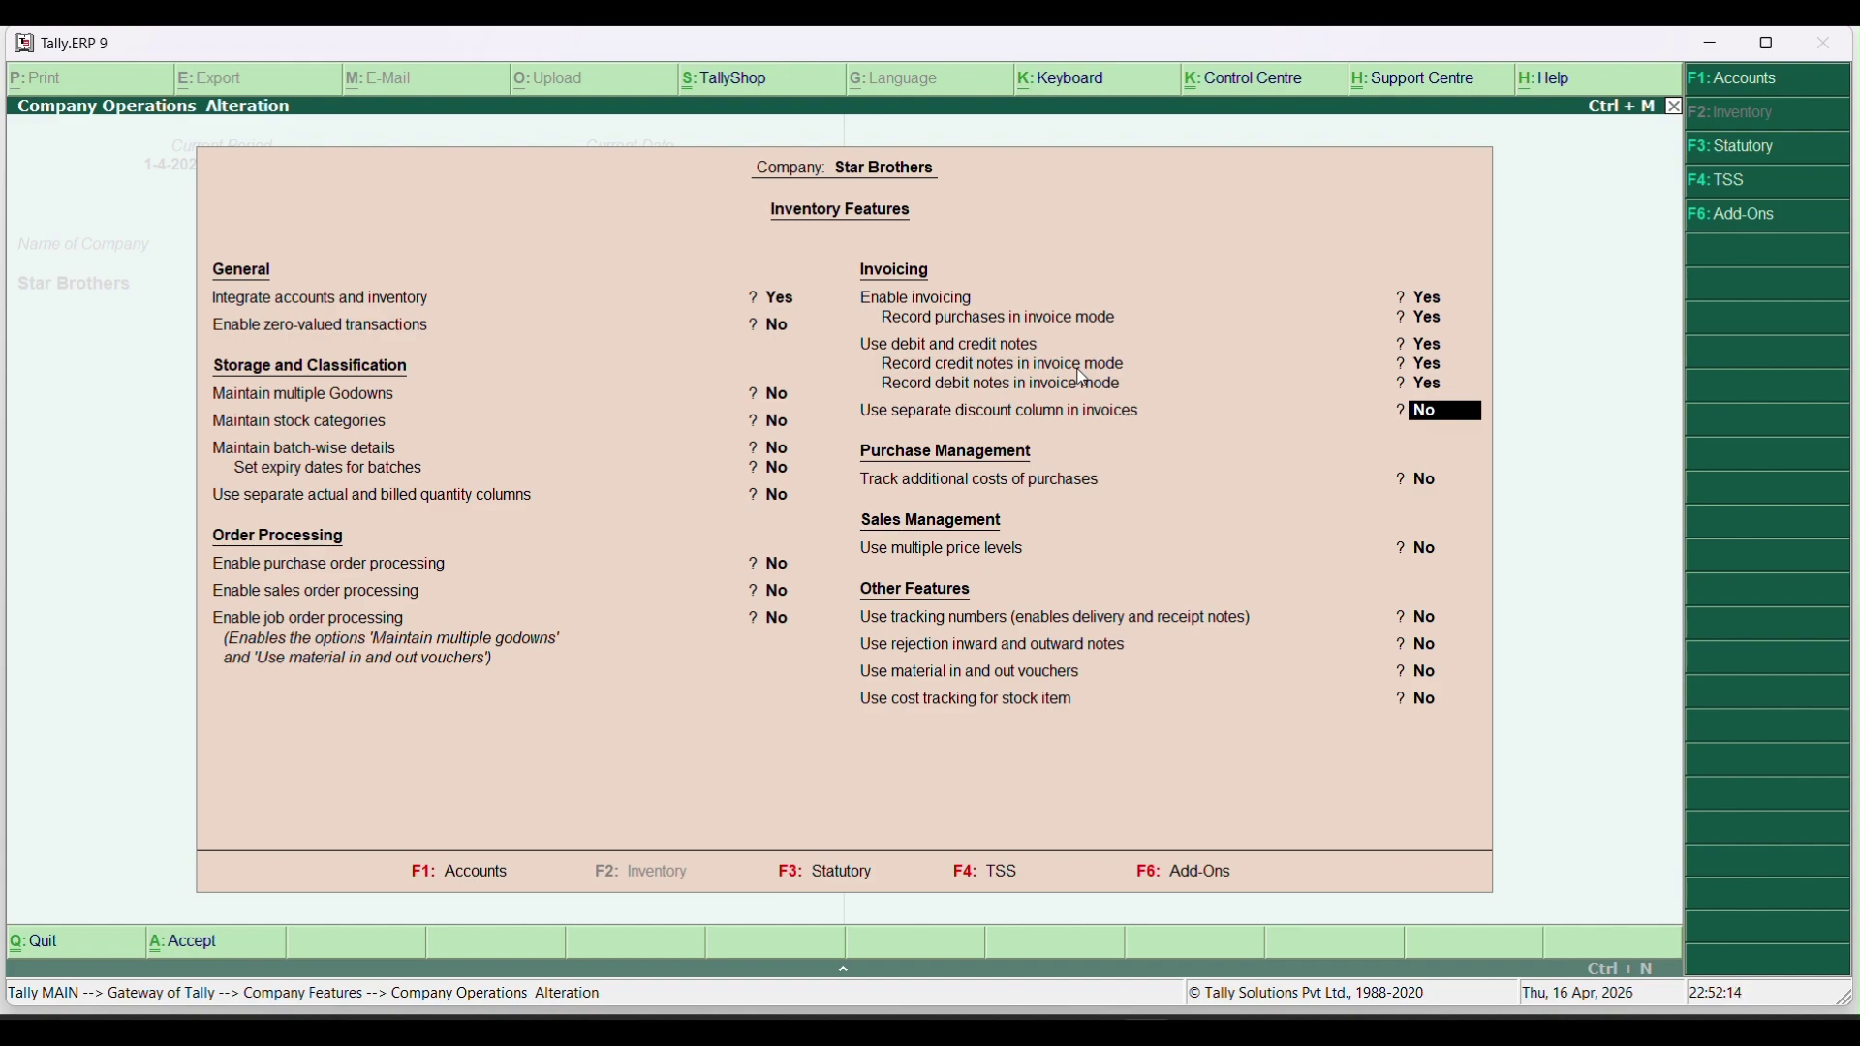
{"action": "key", "text": "ctrl+a"}
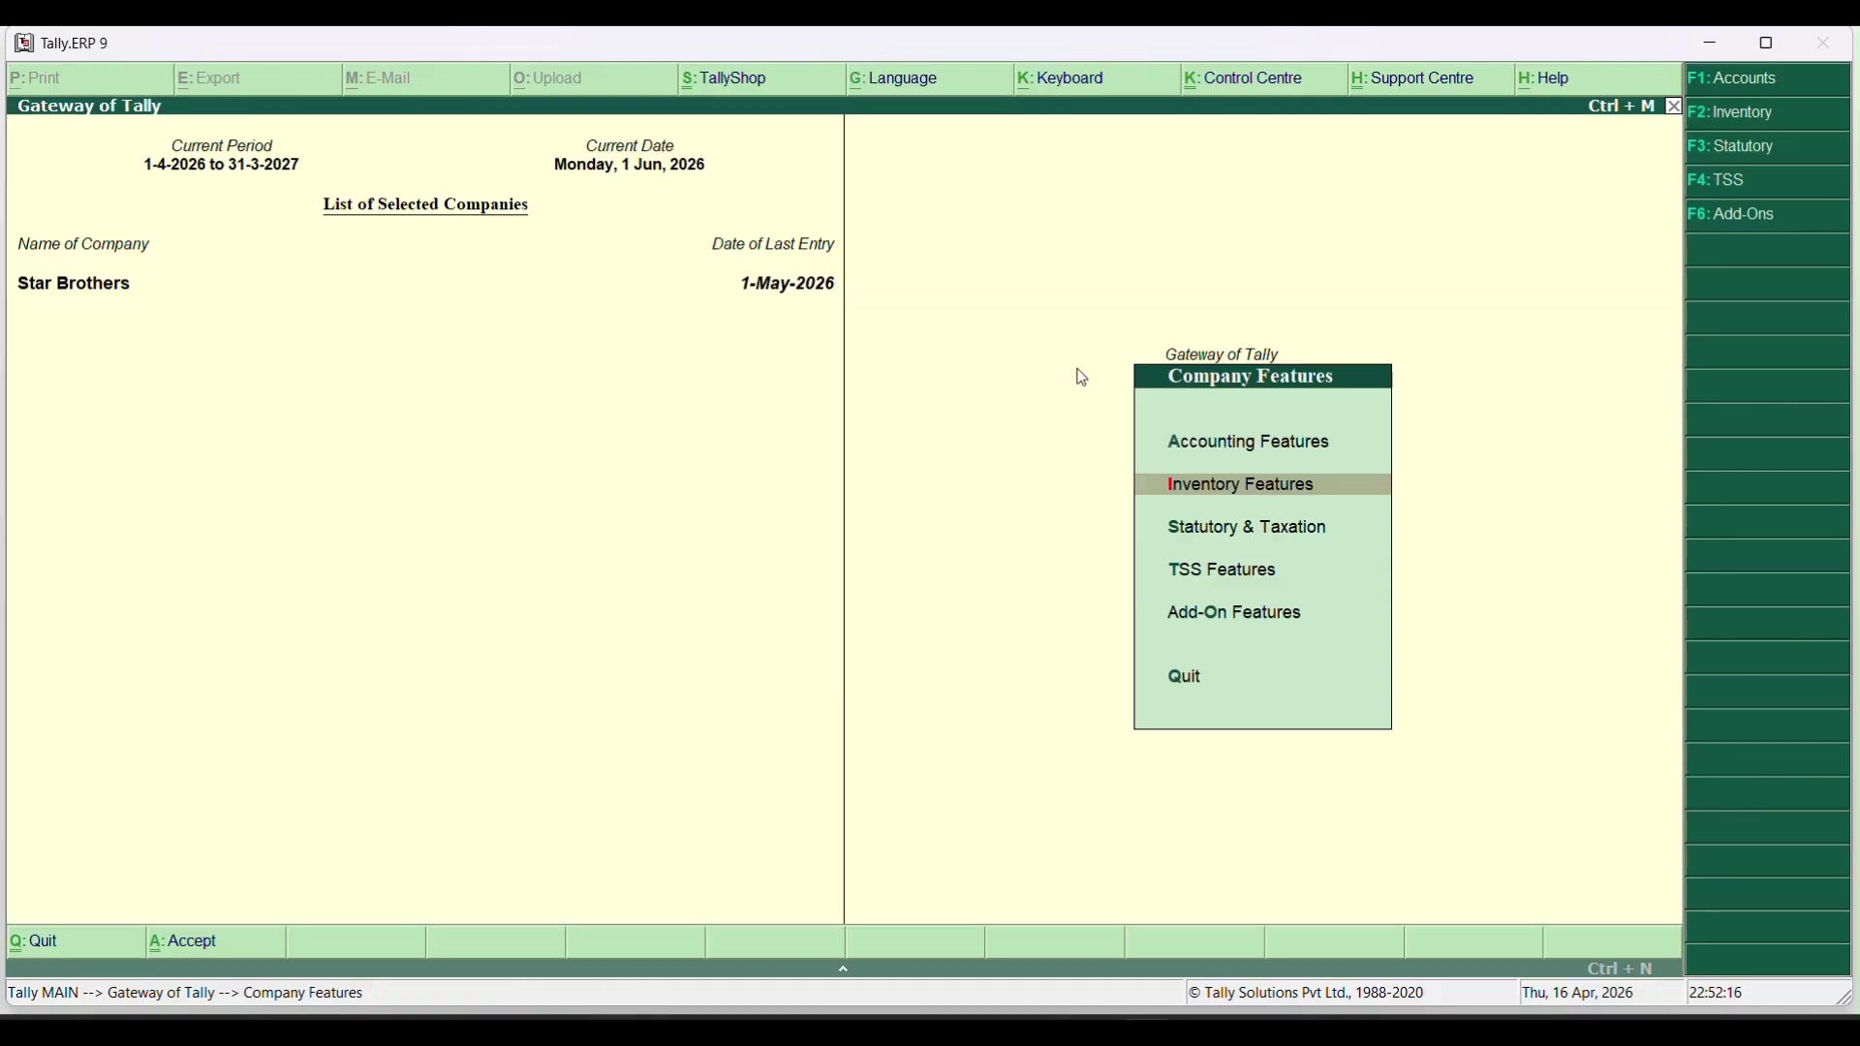
{"action": "key", "text": "Escape"}
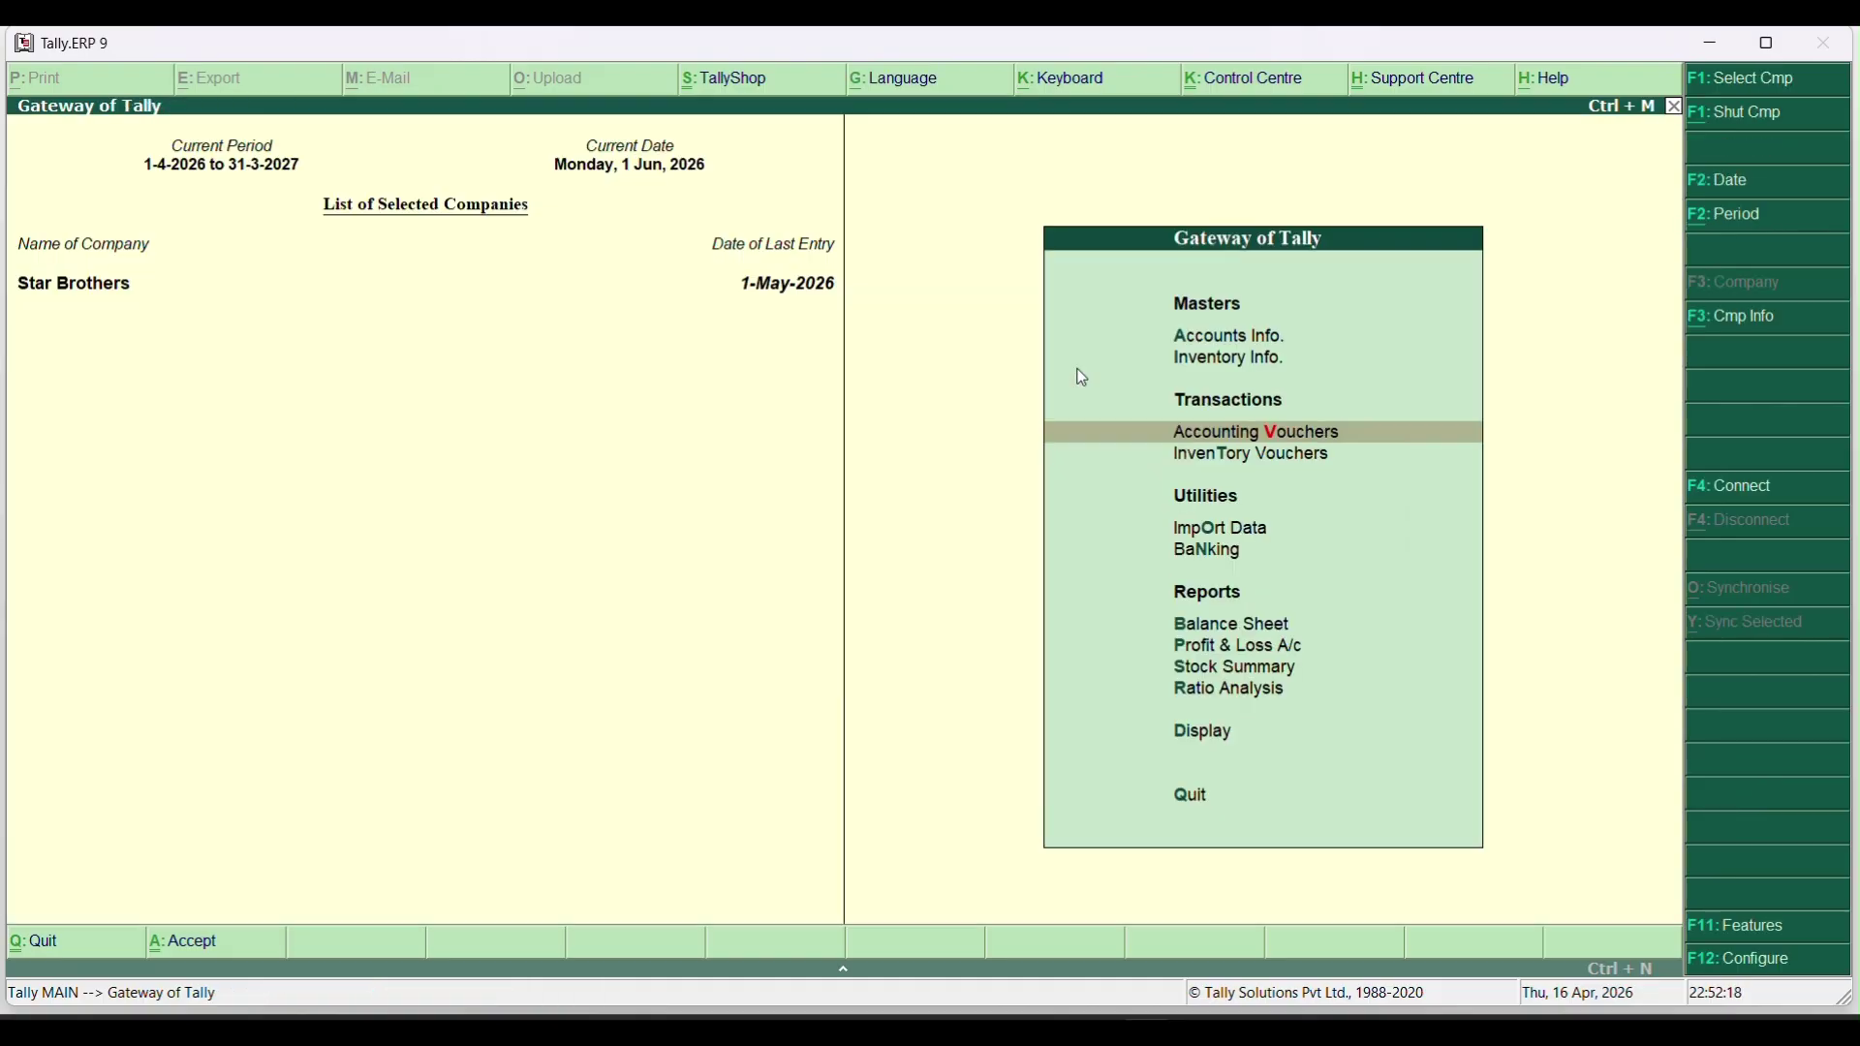
Open the credit note accounting voucher and switch it to invoice mode.
{"action": "key", "text": "Return"}
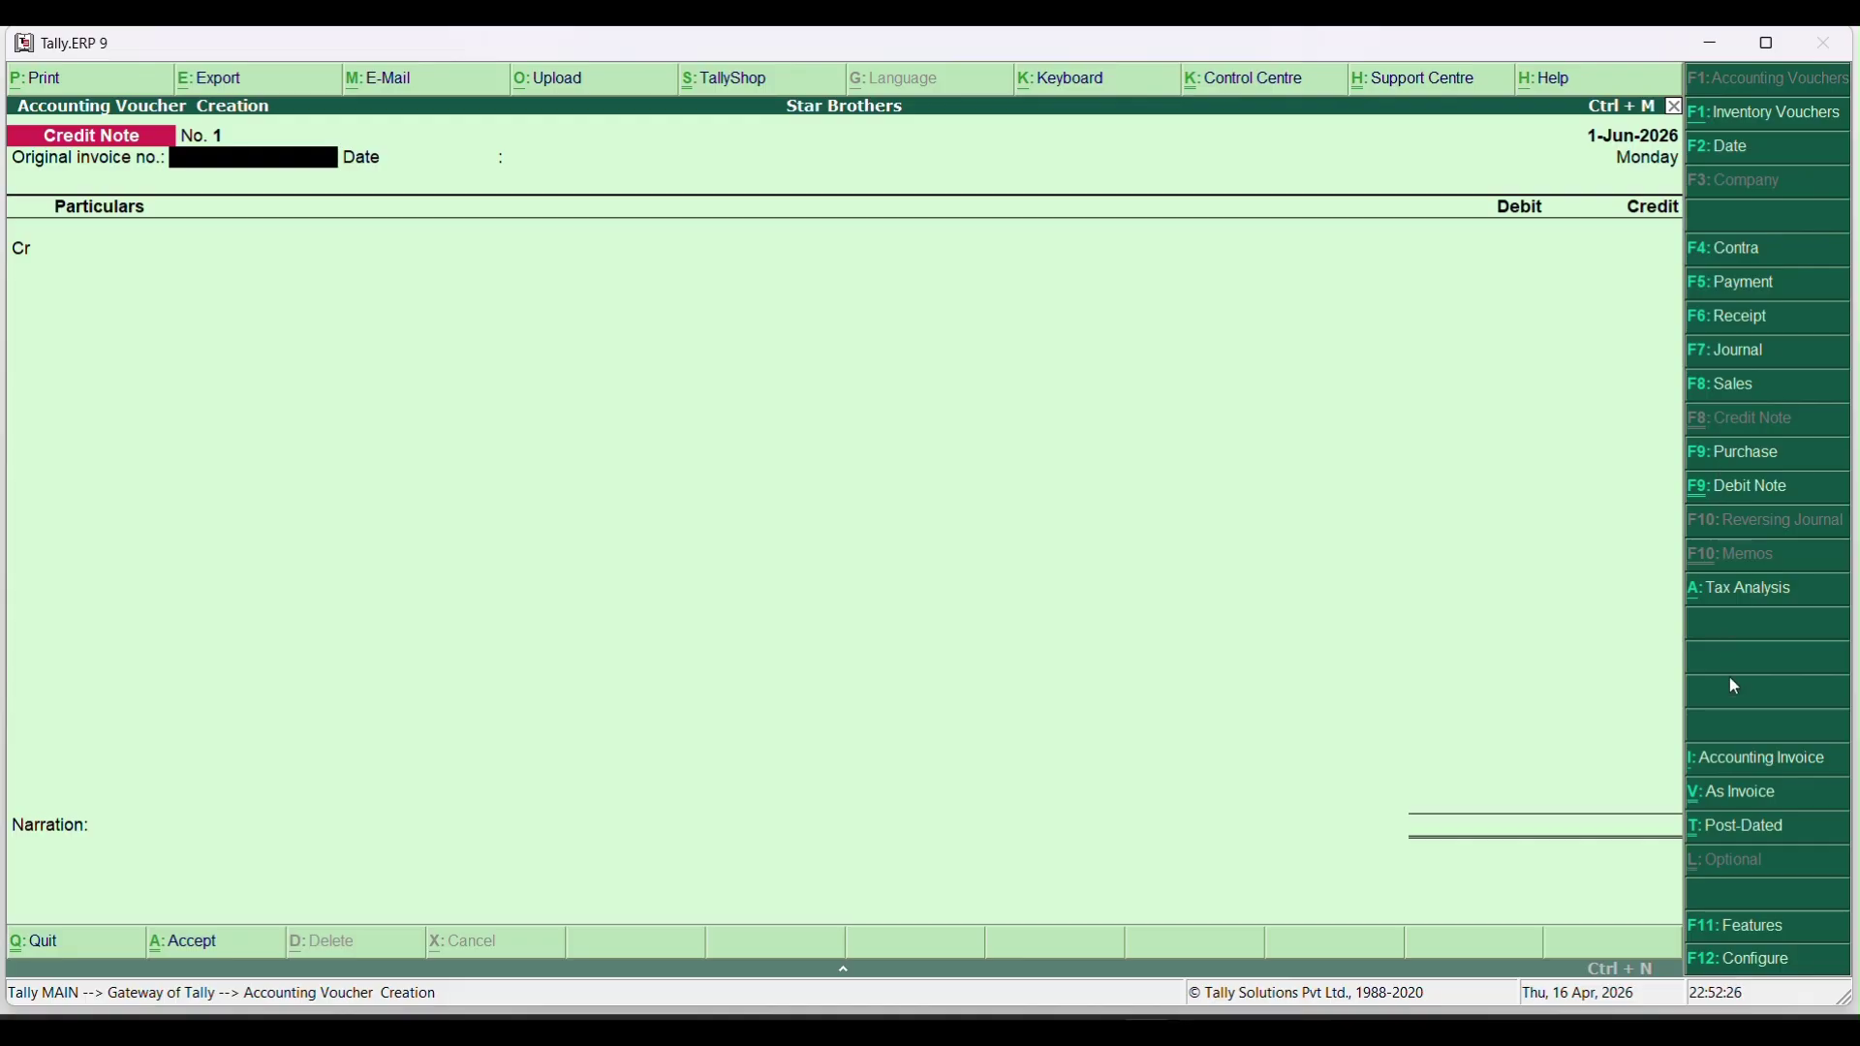
{"action": "left_click", "coordinate": [1730, 802]}
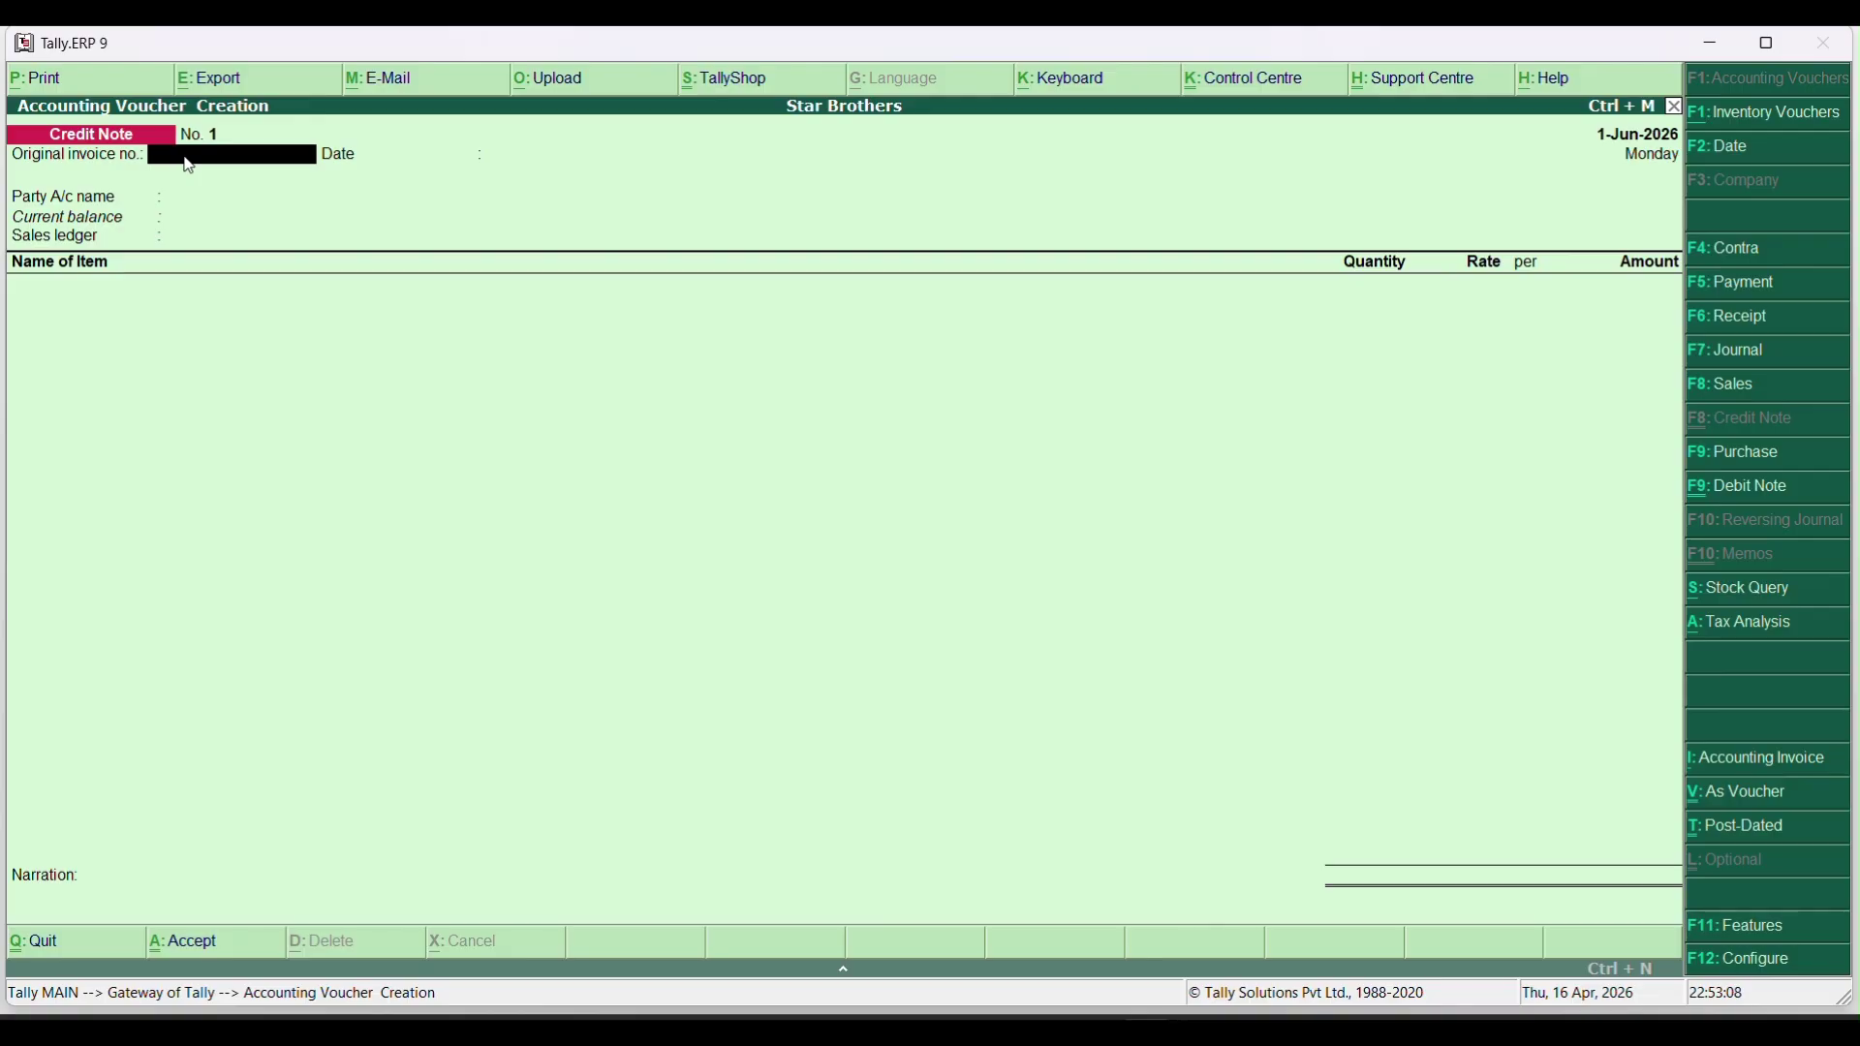
Switch to sell bill.pdf in the browser and examine the invoice's item lines, seller and buyer details.
{"action": "key", "text": "alt+Tab"}
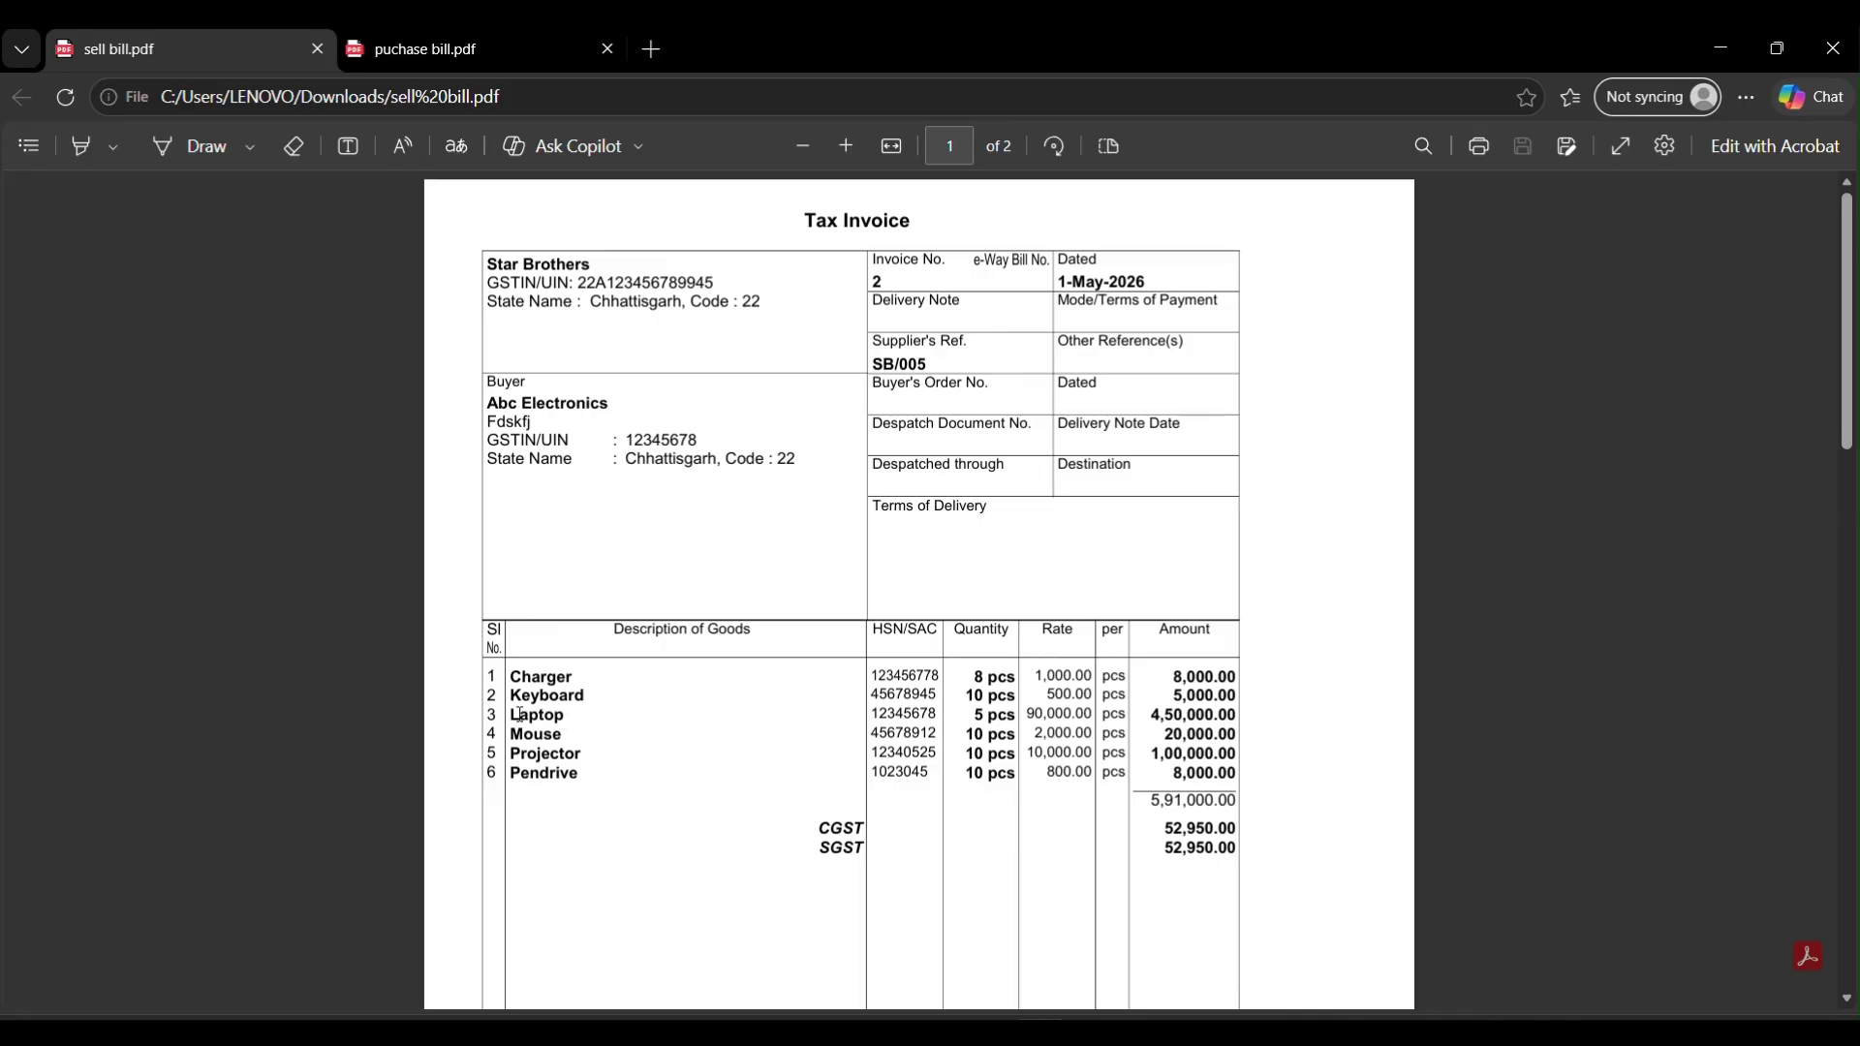
{"action": "left_click_drag", "start_coordinate": [521, 715], "coordinate": [518, 734]}
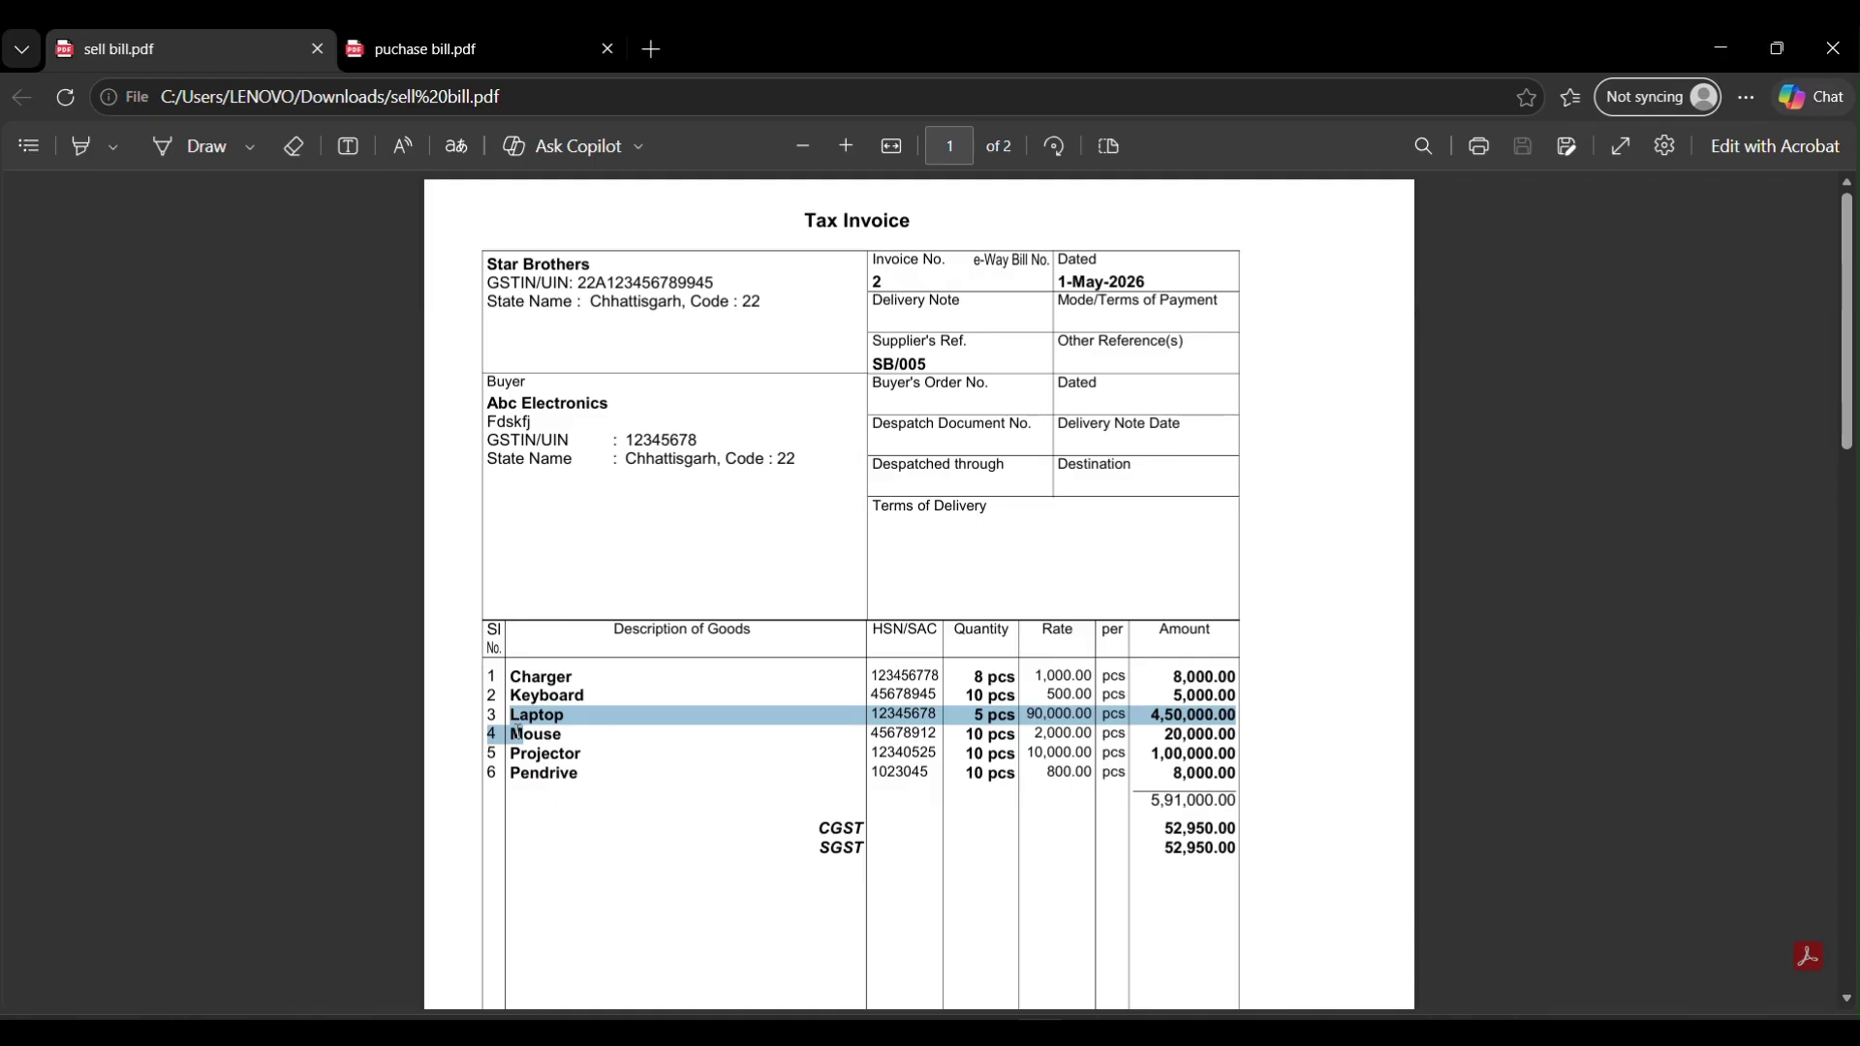
{"action": "left_click_drag", "start_coordinate": [519, 734], "coordinate": [521, 742]}
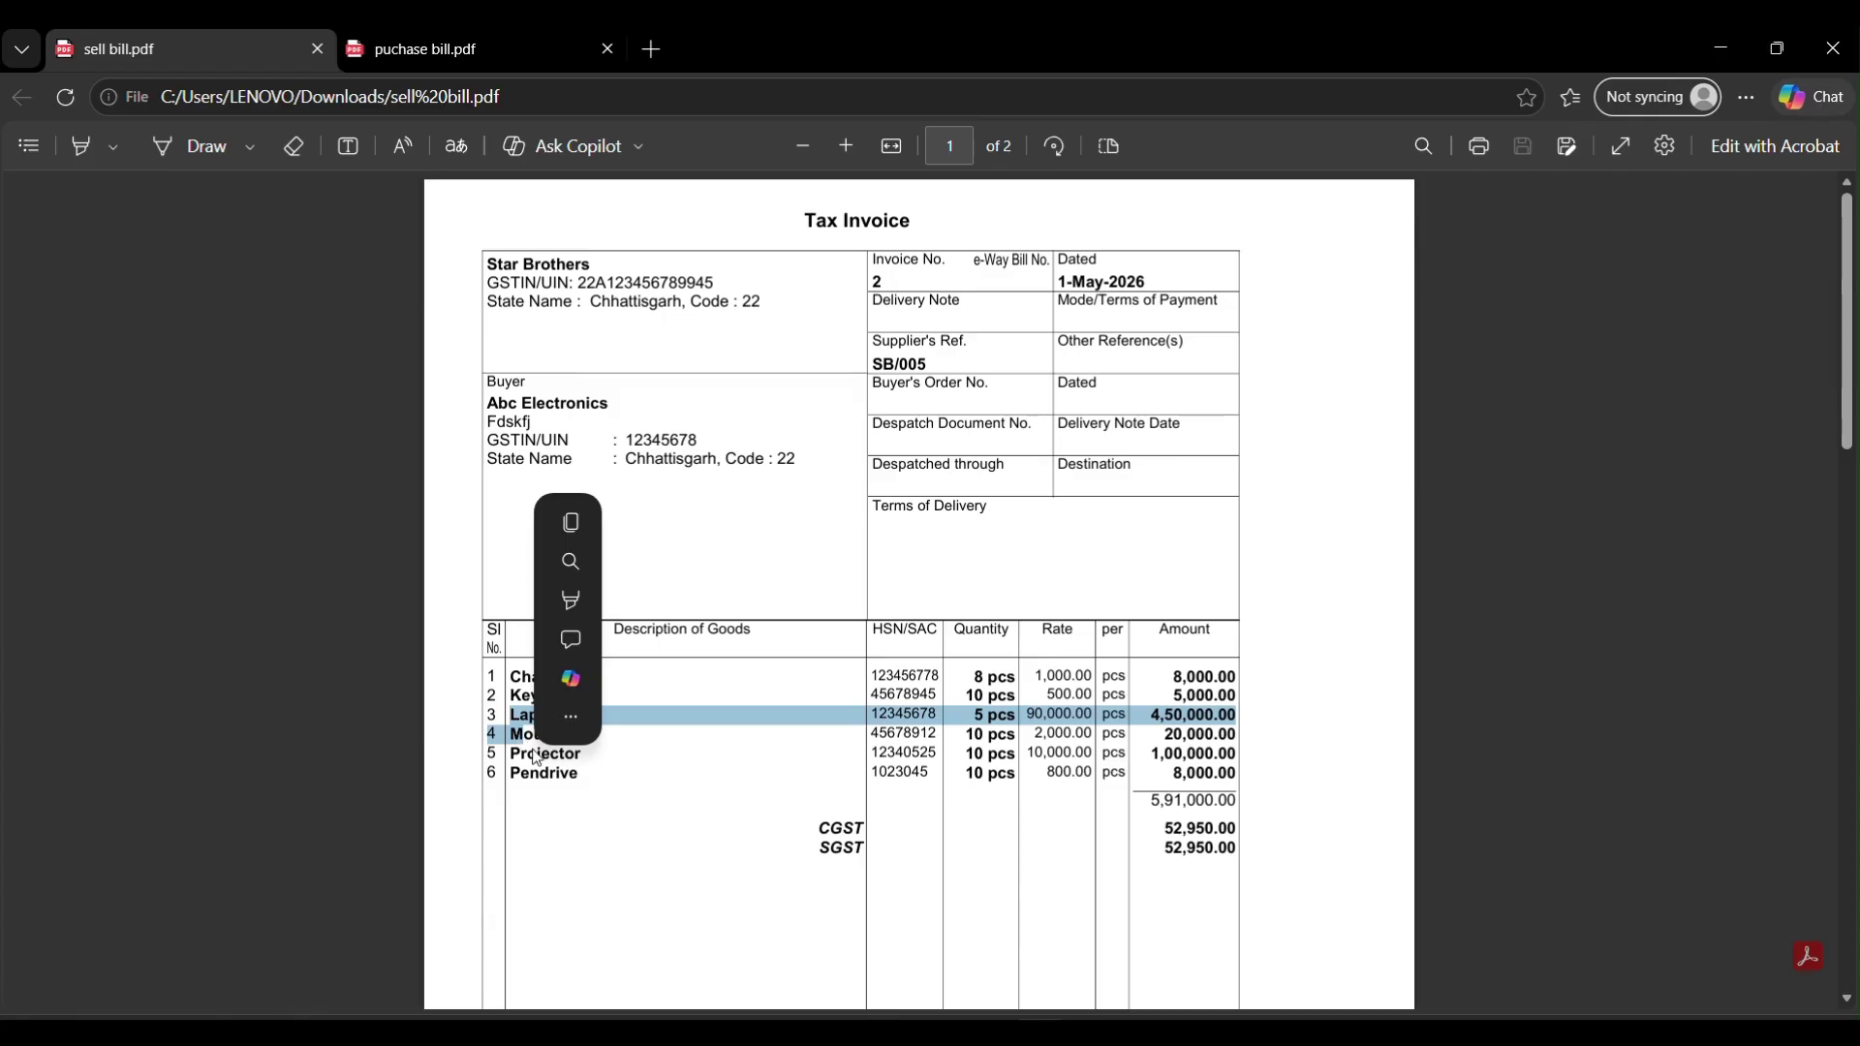
{"action": "left_click", "coordinate": [531, 753]}
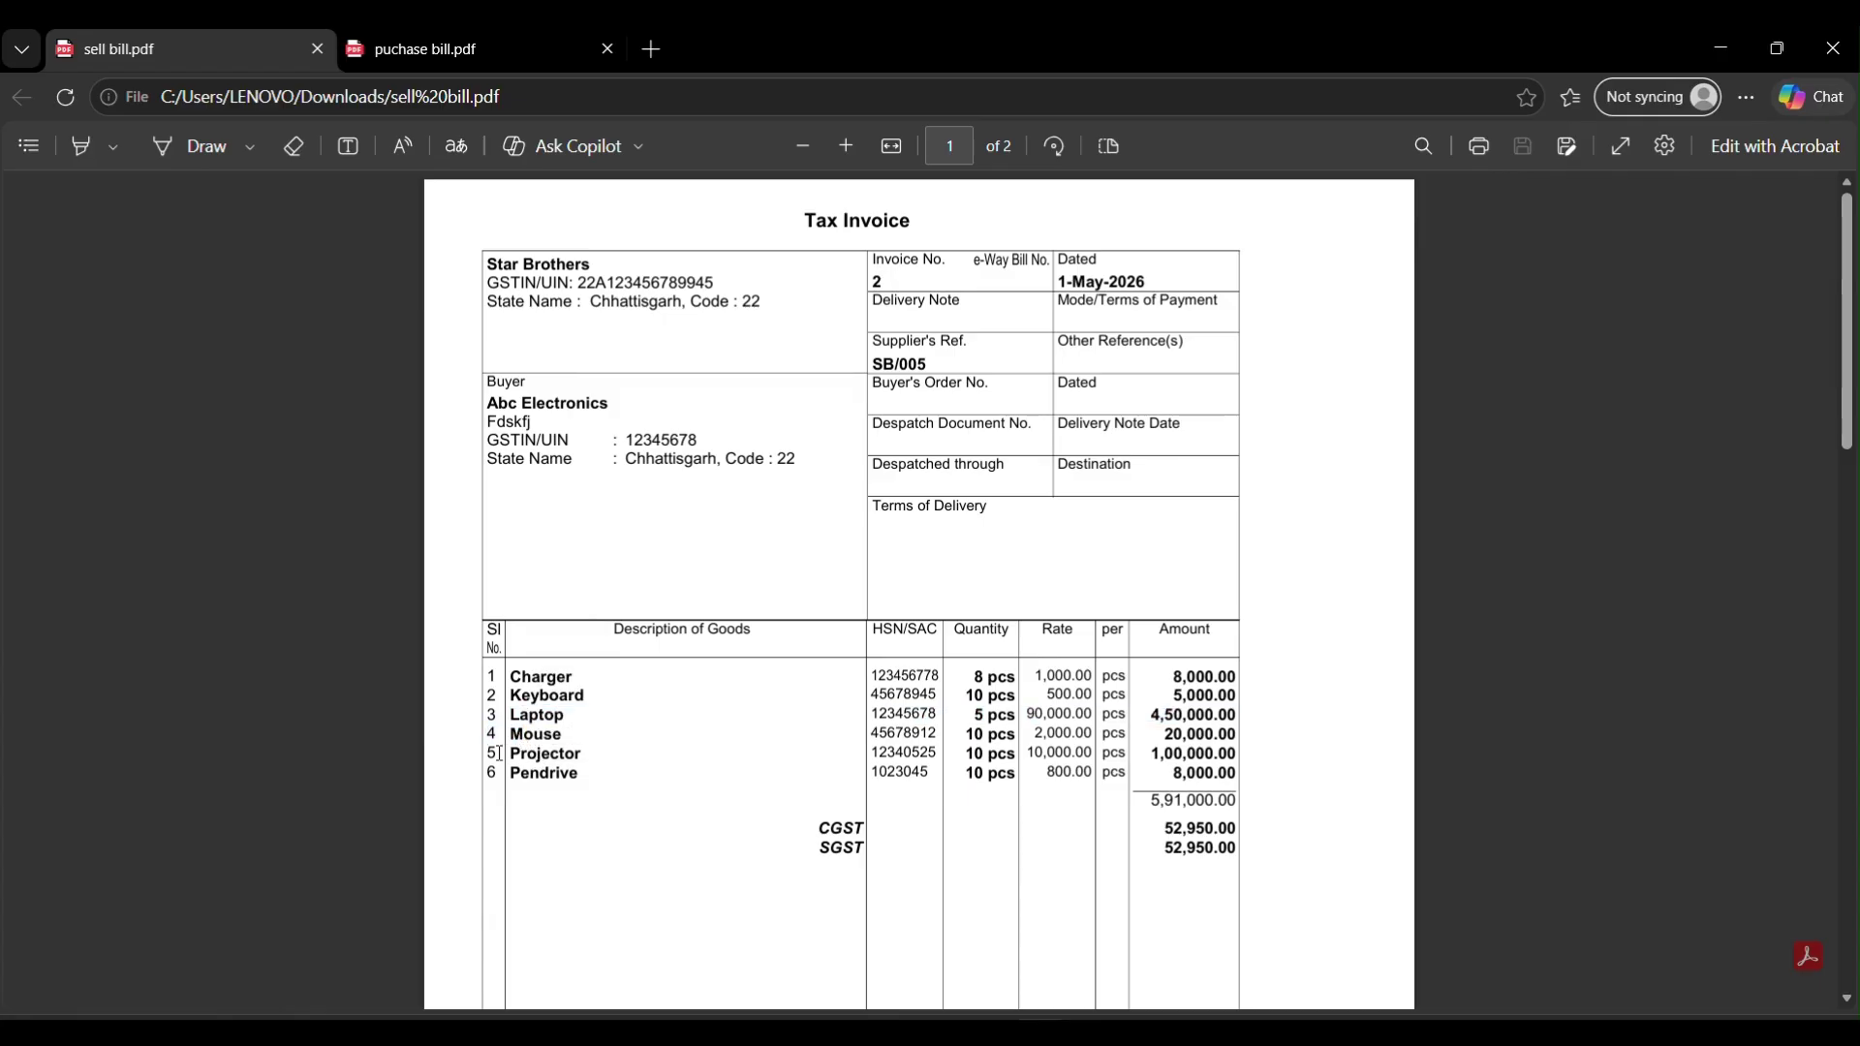
{"action": "left_click_drag", "start_coordinate": [514, 756], "coordinate": [516, 779]}
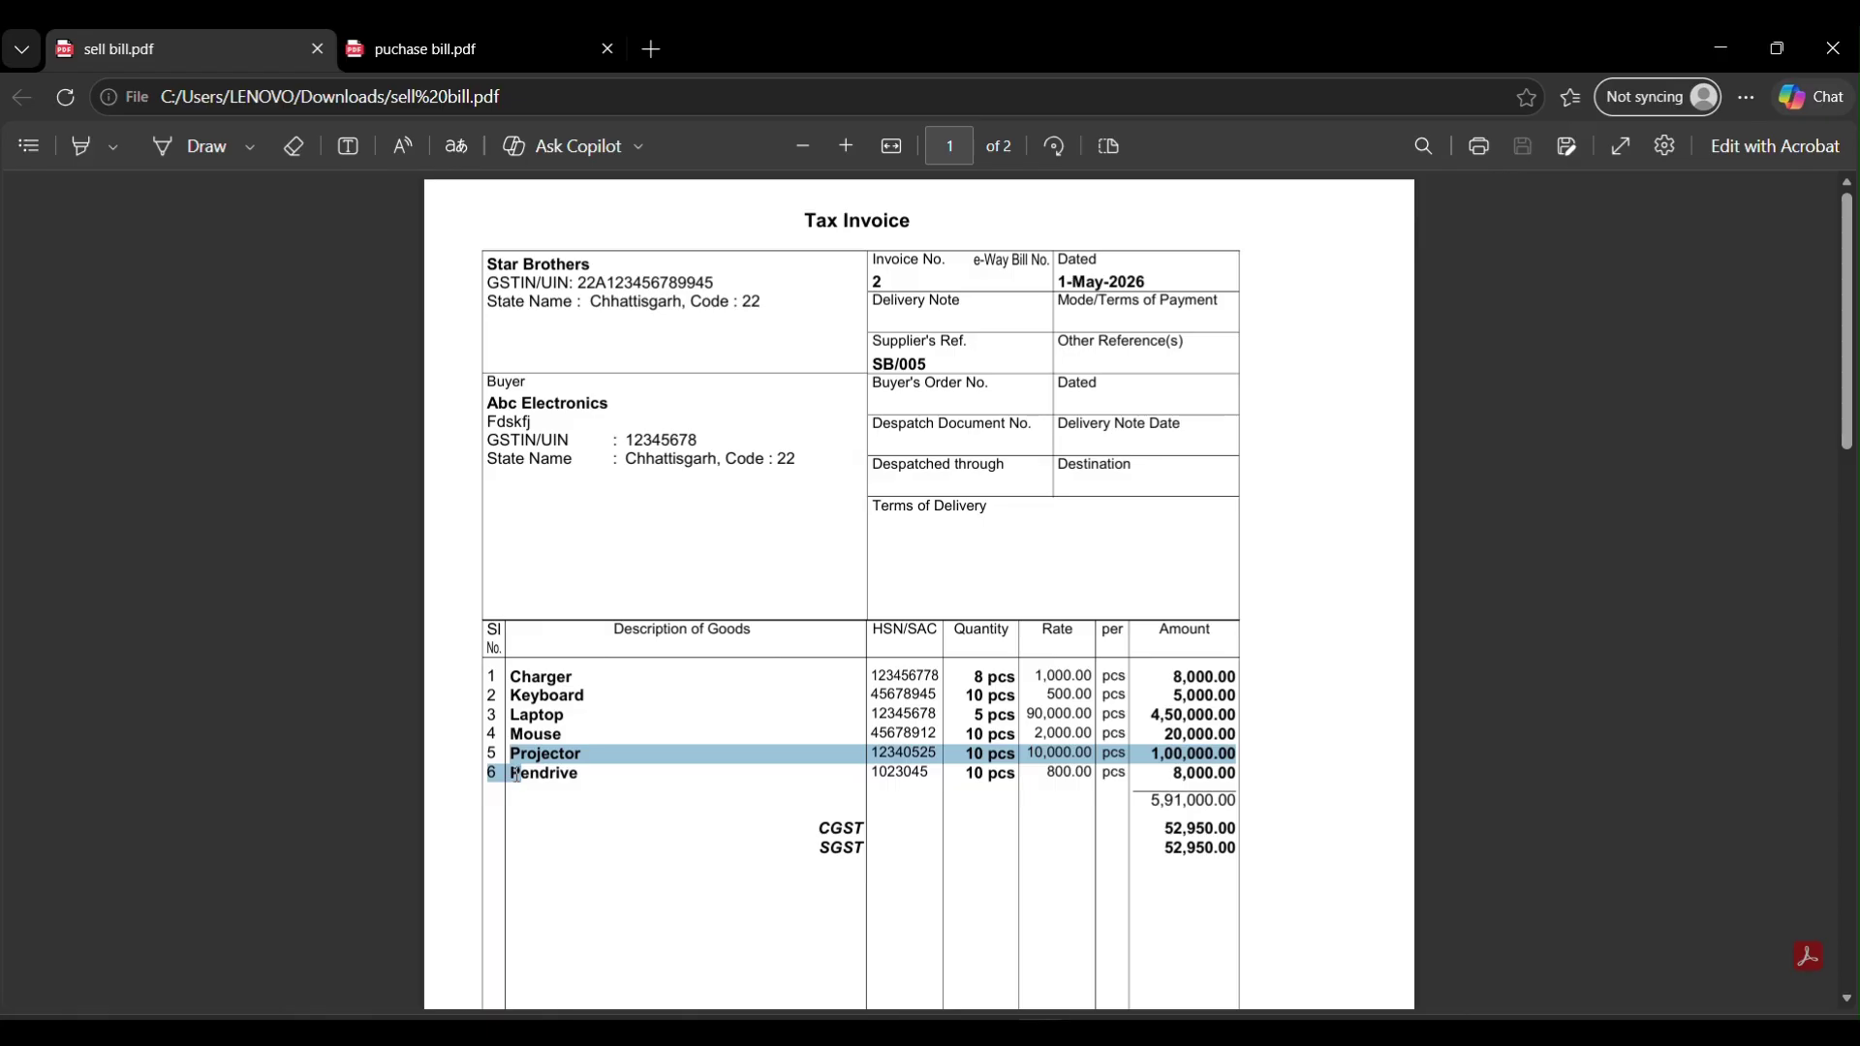
{"action": "left_click_drag", "start_coordinate": [516, 774], "coordinate": [517, 775]}
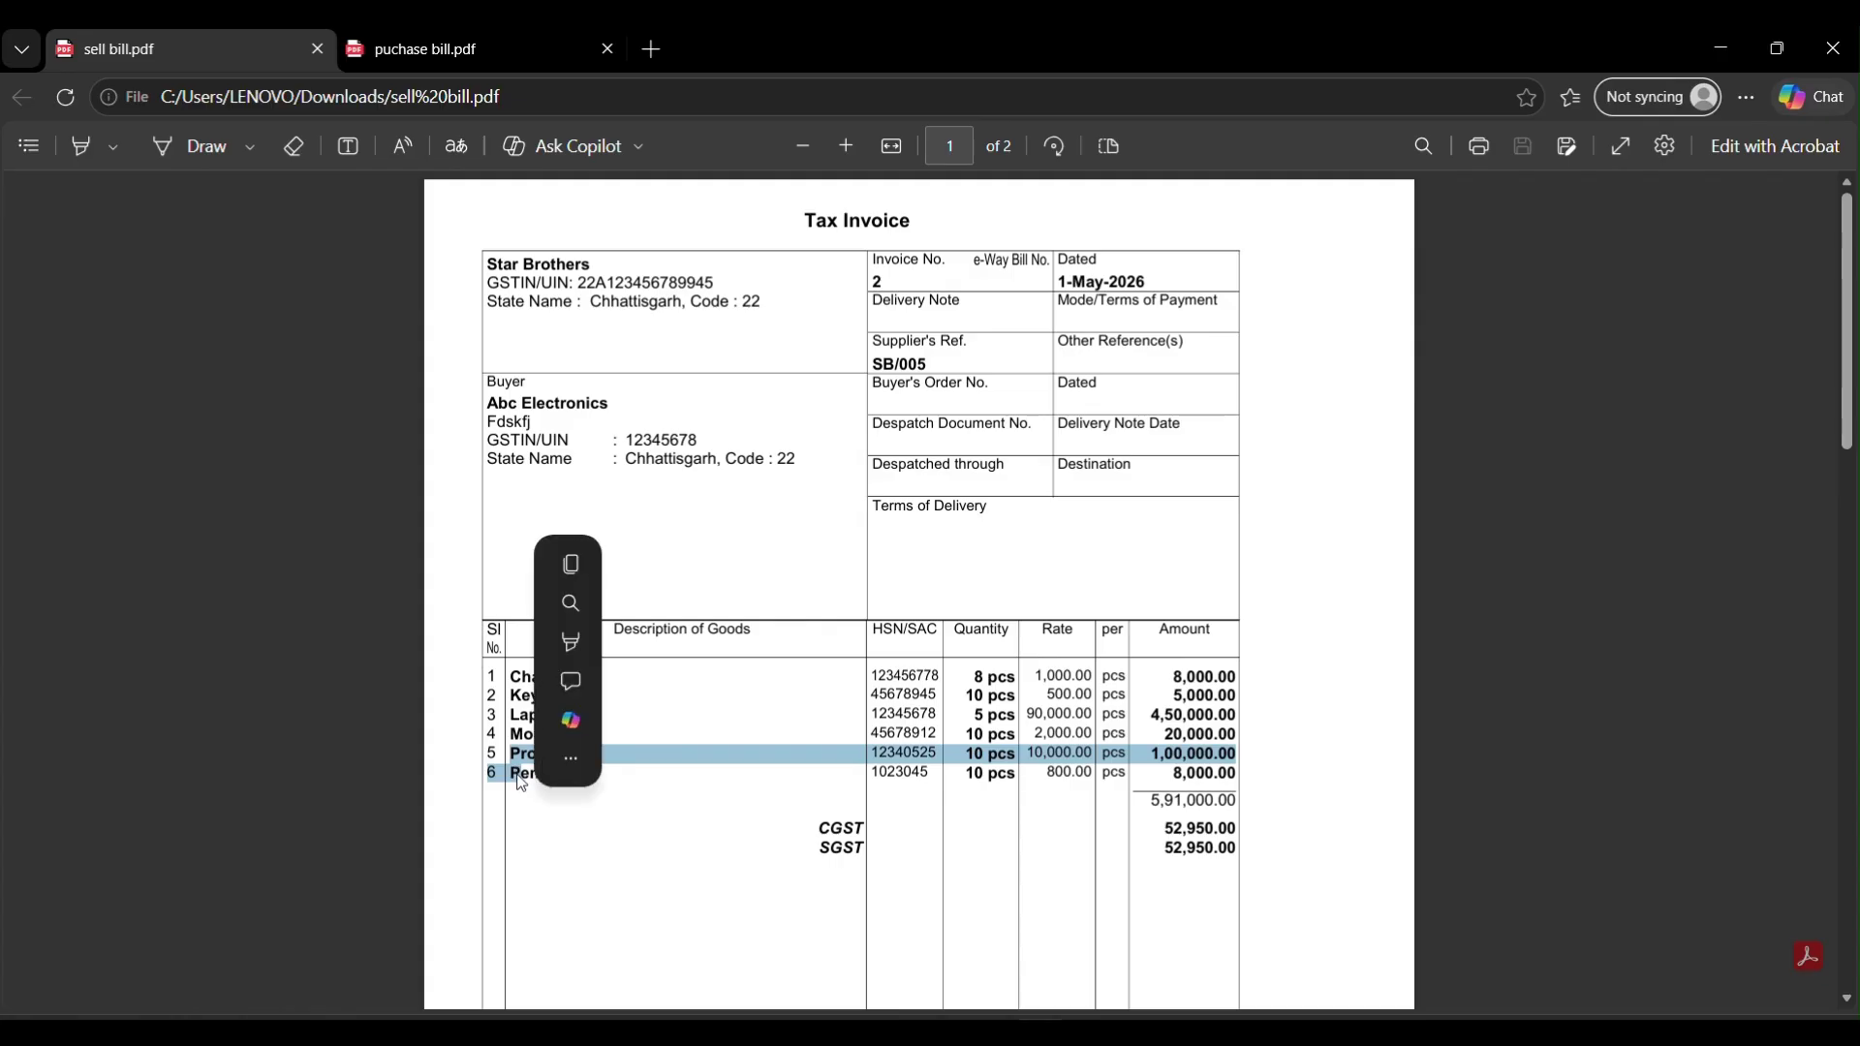
{"action": "left_click", "coordinate": [535, 345]}
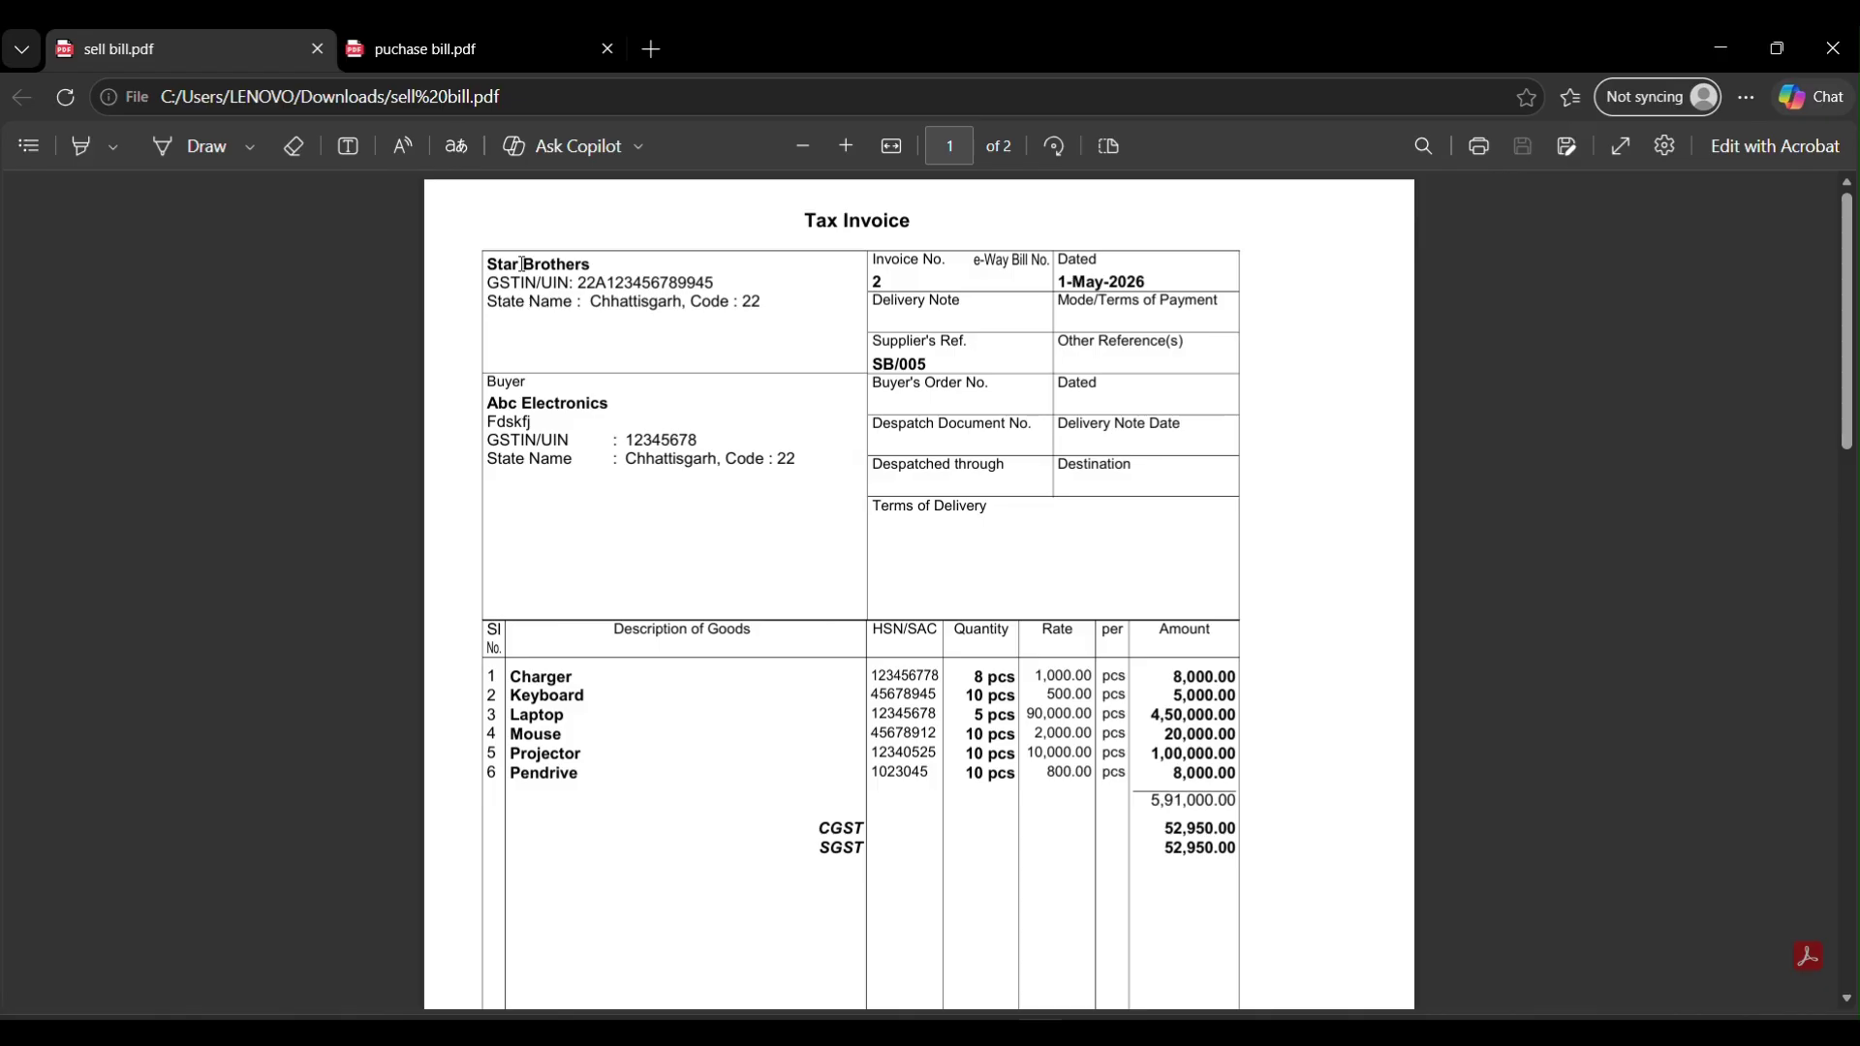
{"action": "double_click", "coordinate": [502, 382]}
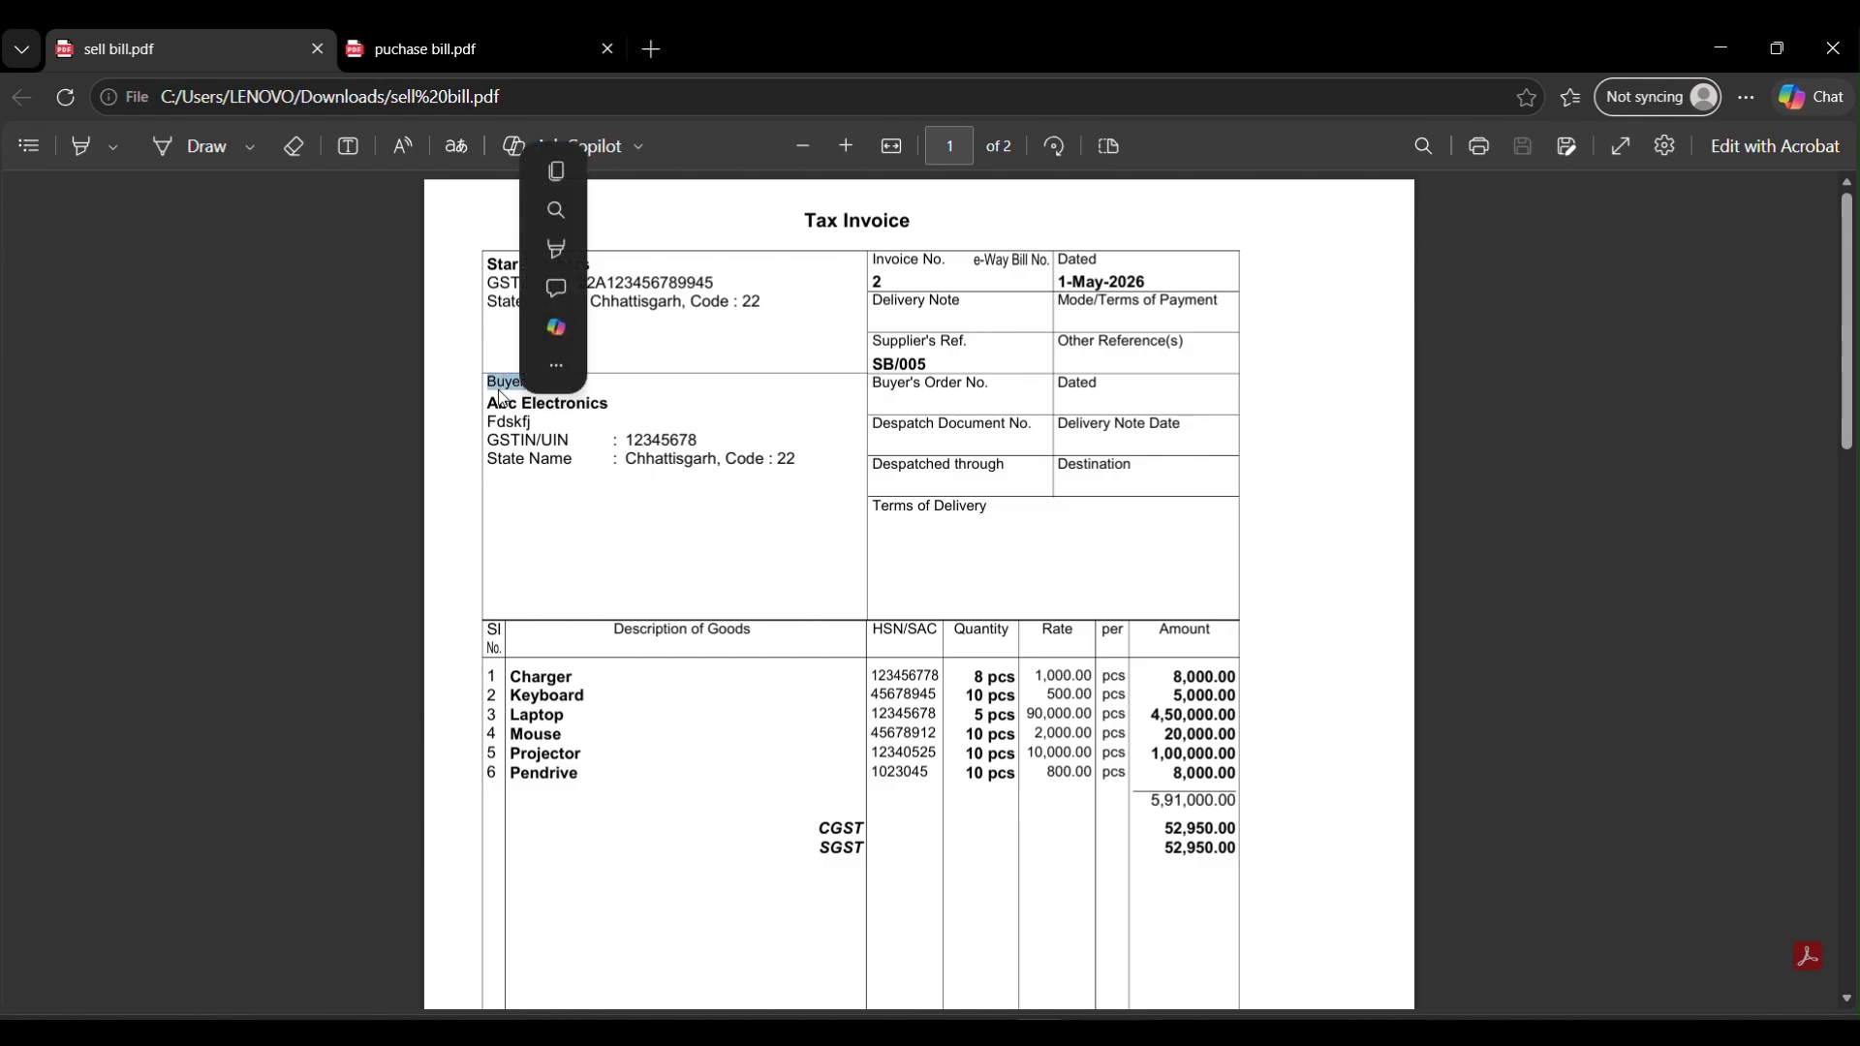
{"action": "left_click", "coordinate": [493, 298]}
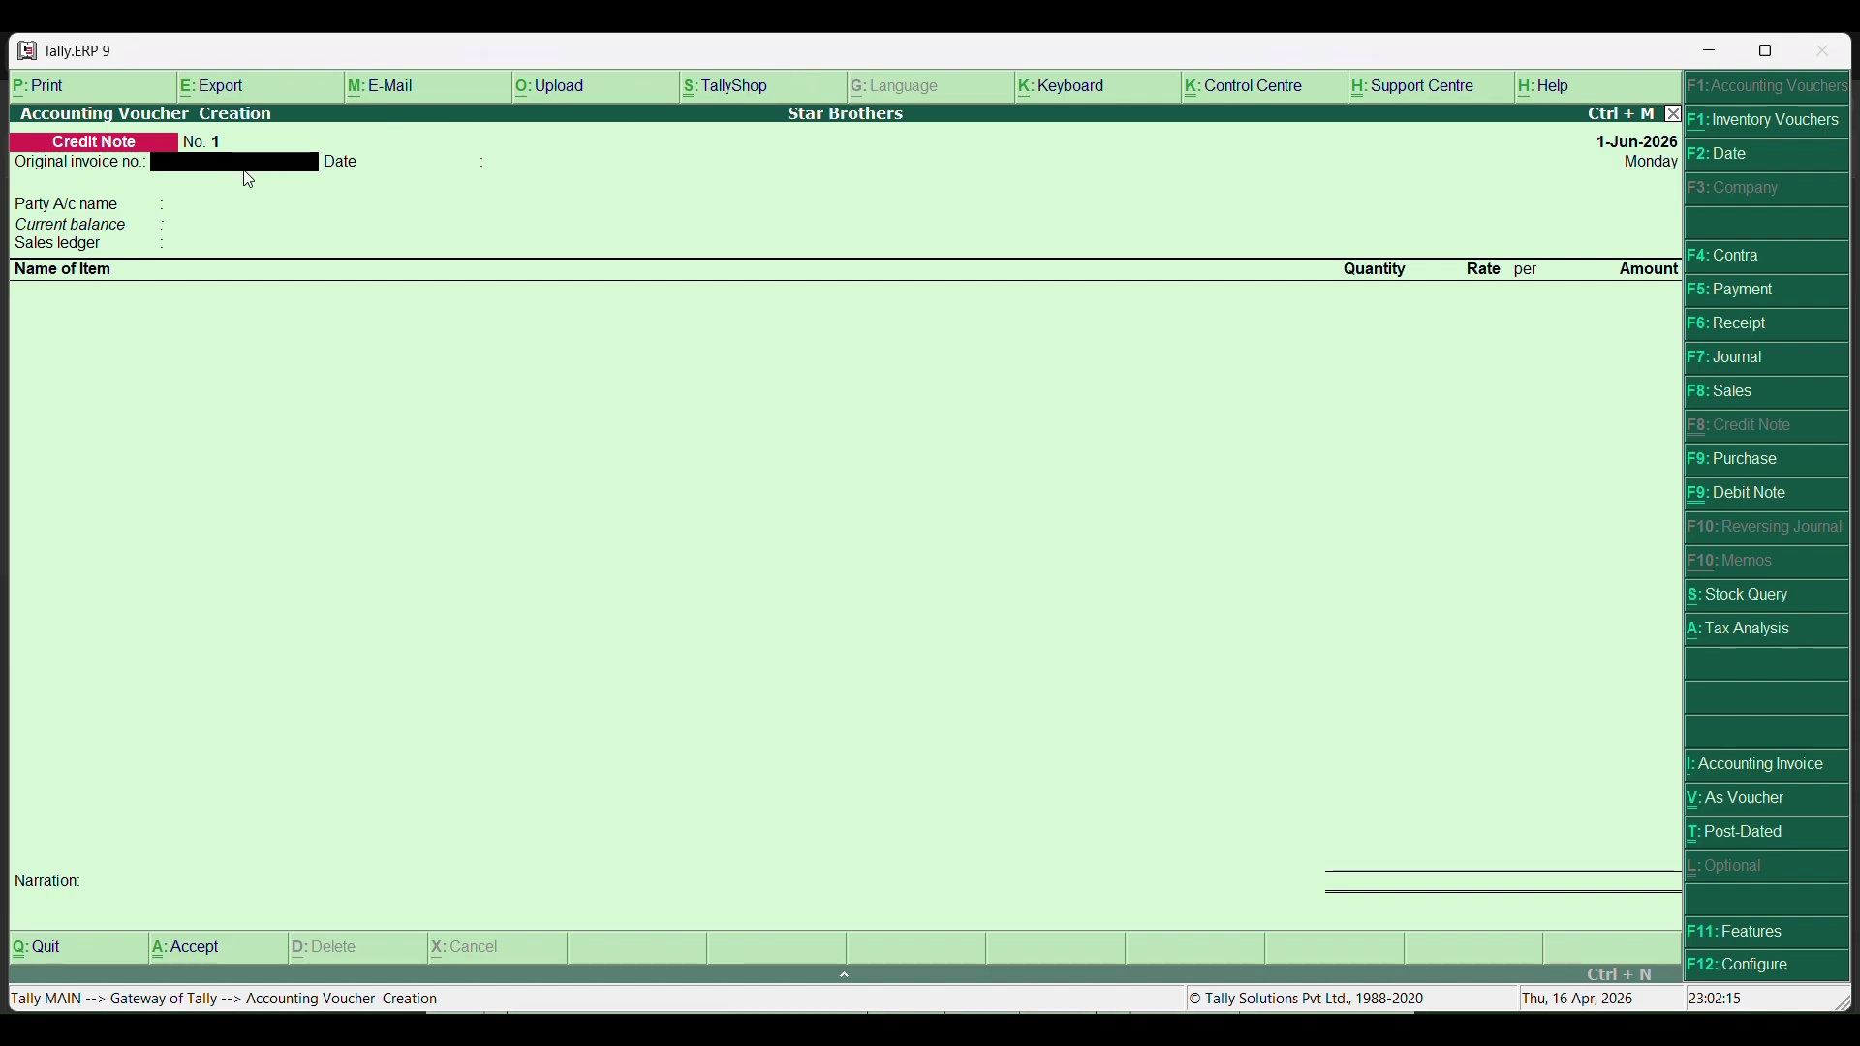
Fill the credit note header with original invoice number 2, date 1-Jun-2026 and Abc Electronics as the party account.
{"action": "type", "text": "2"}
{"action": "key", "text": "Return"}
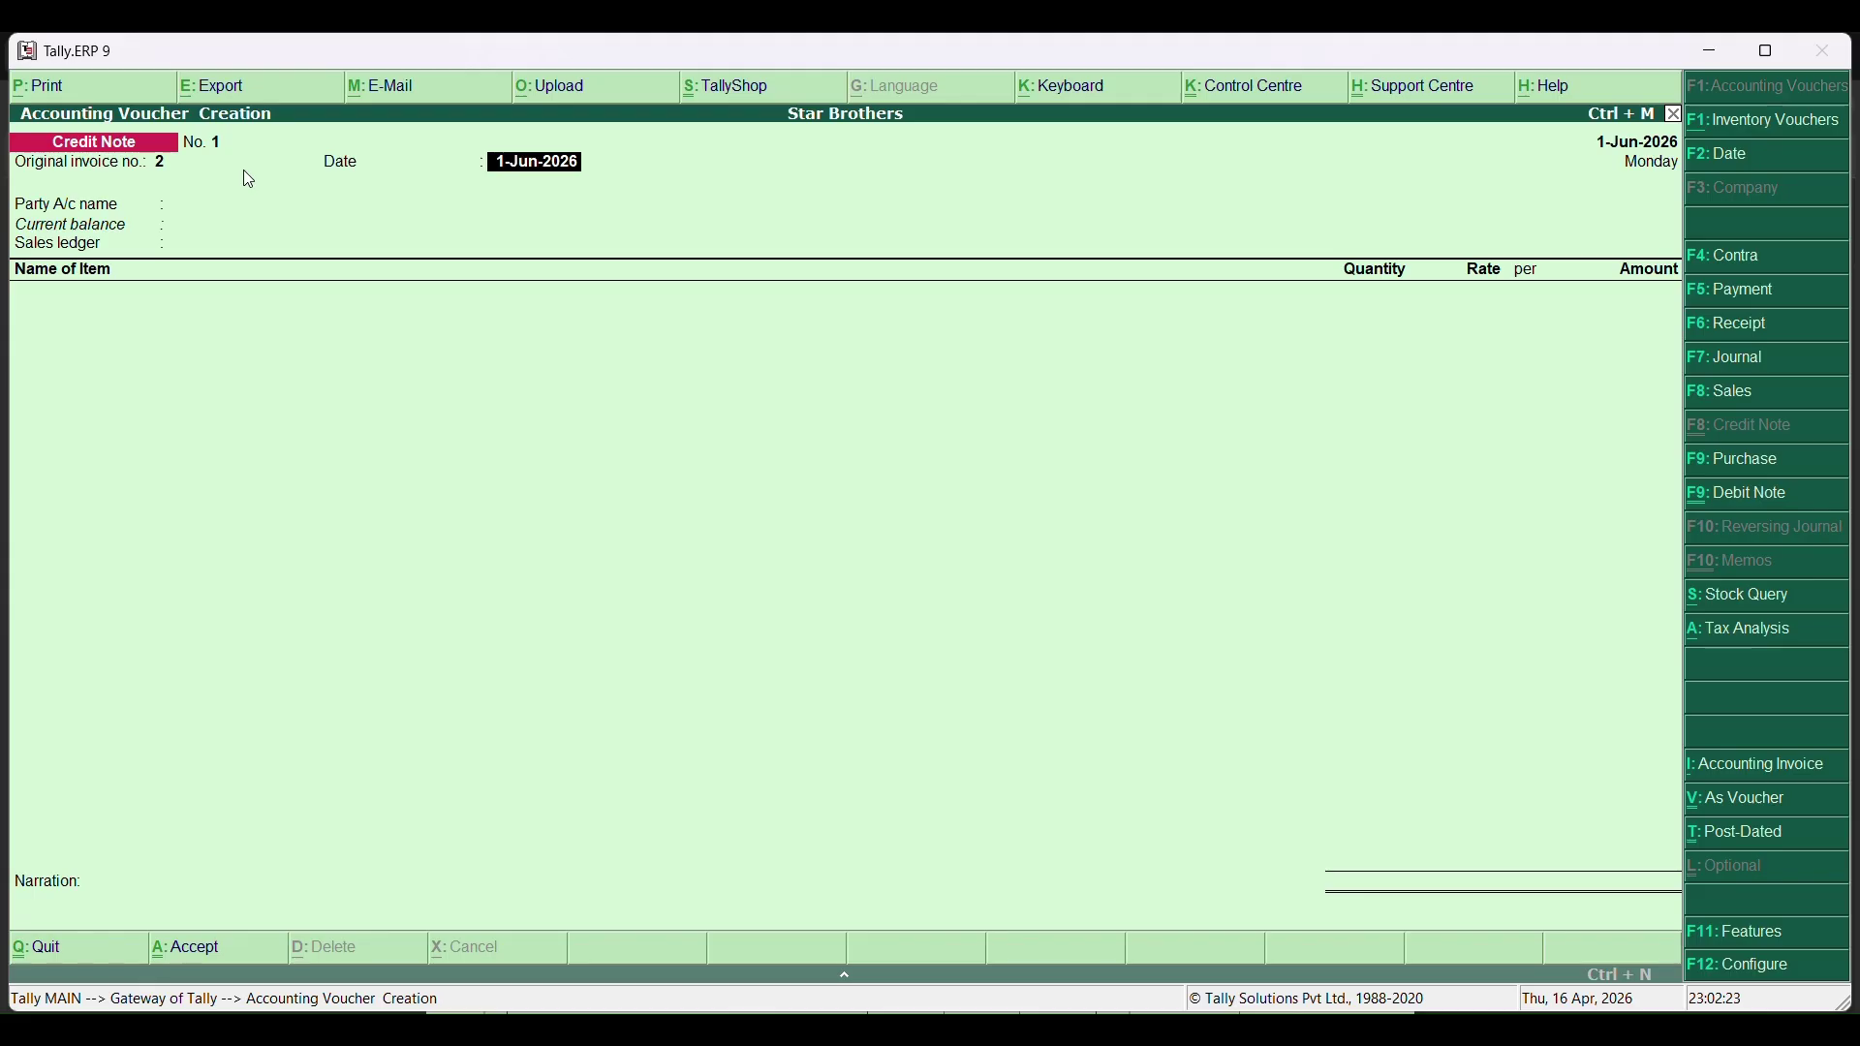
{"action": "key", "text": "Return"}
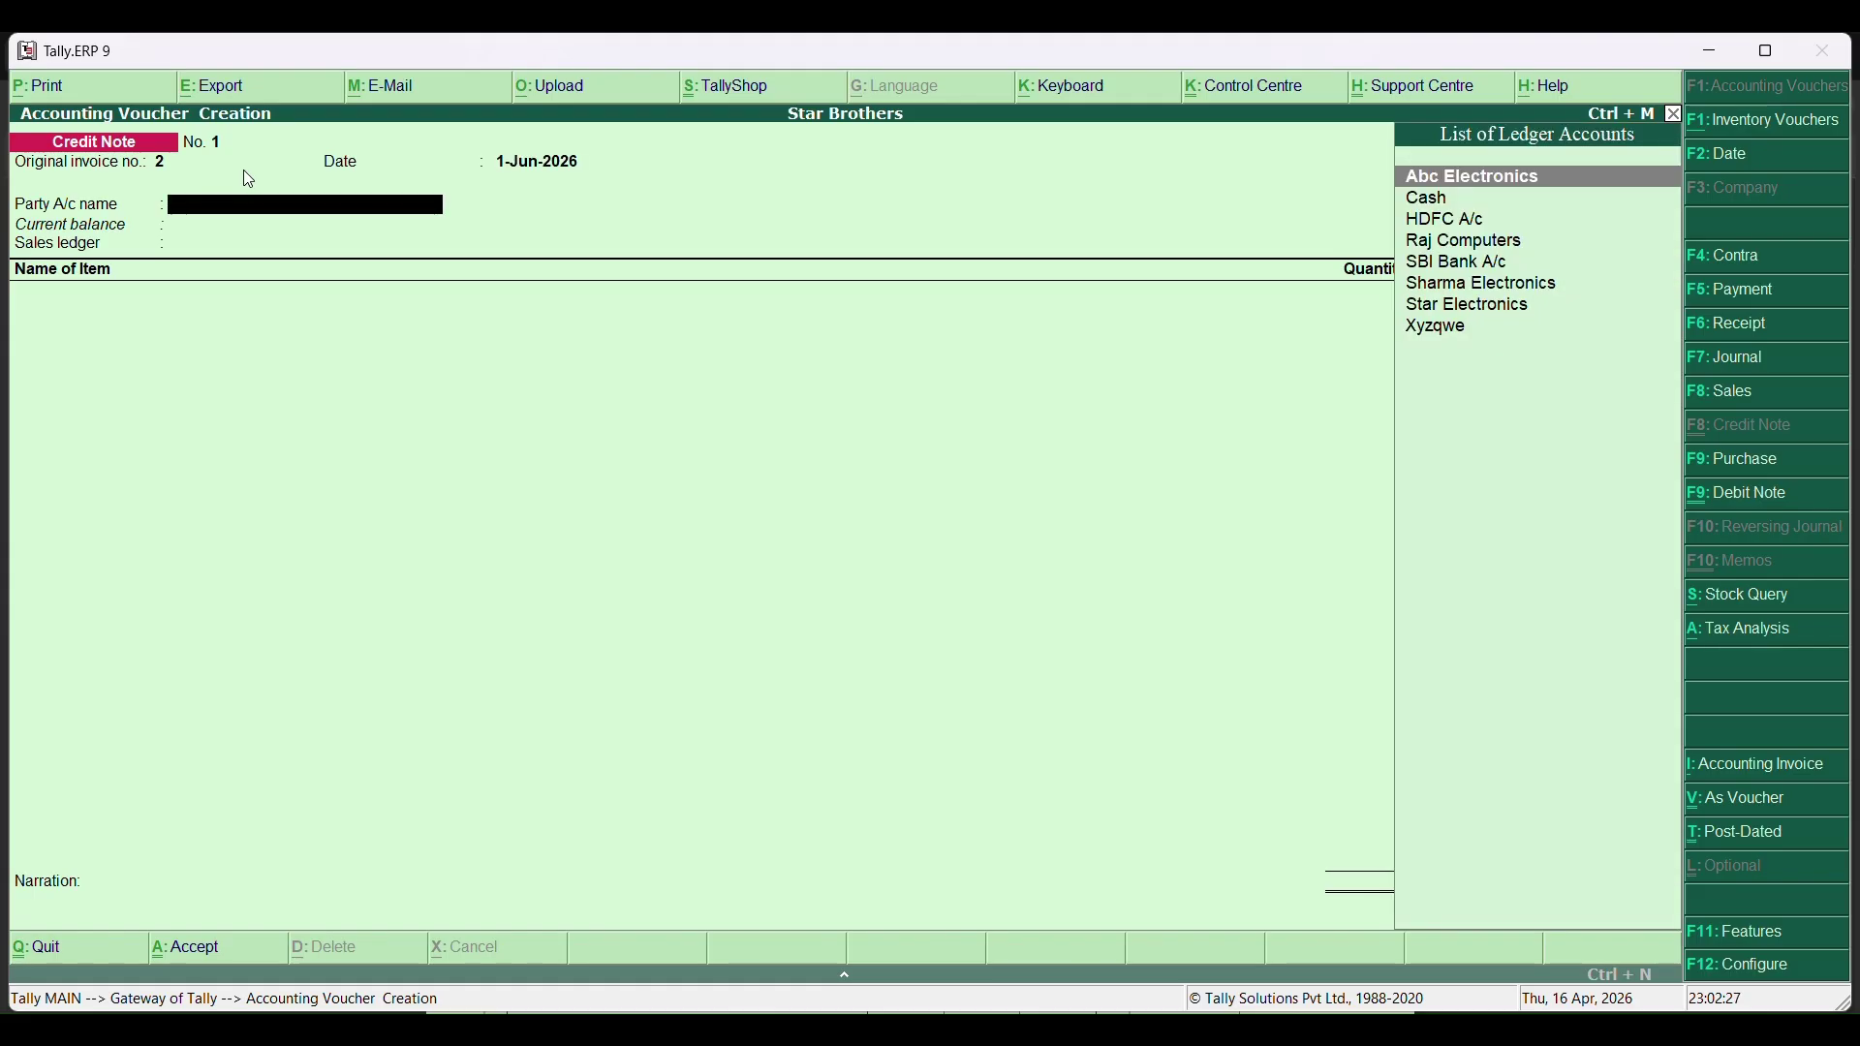
{"action": "key", "text": "Return"}
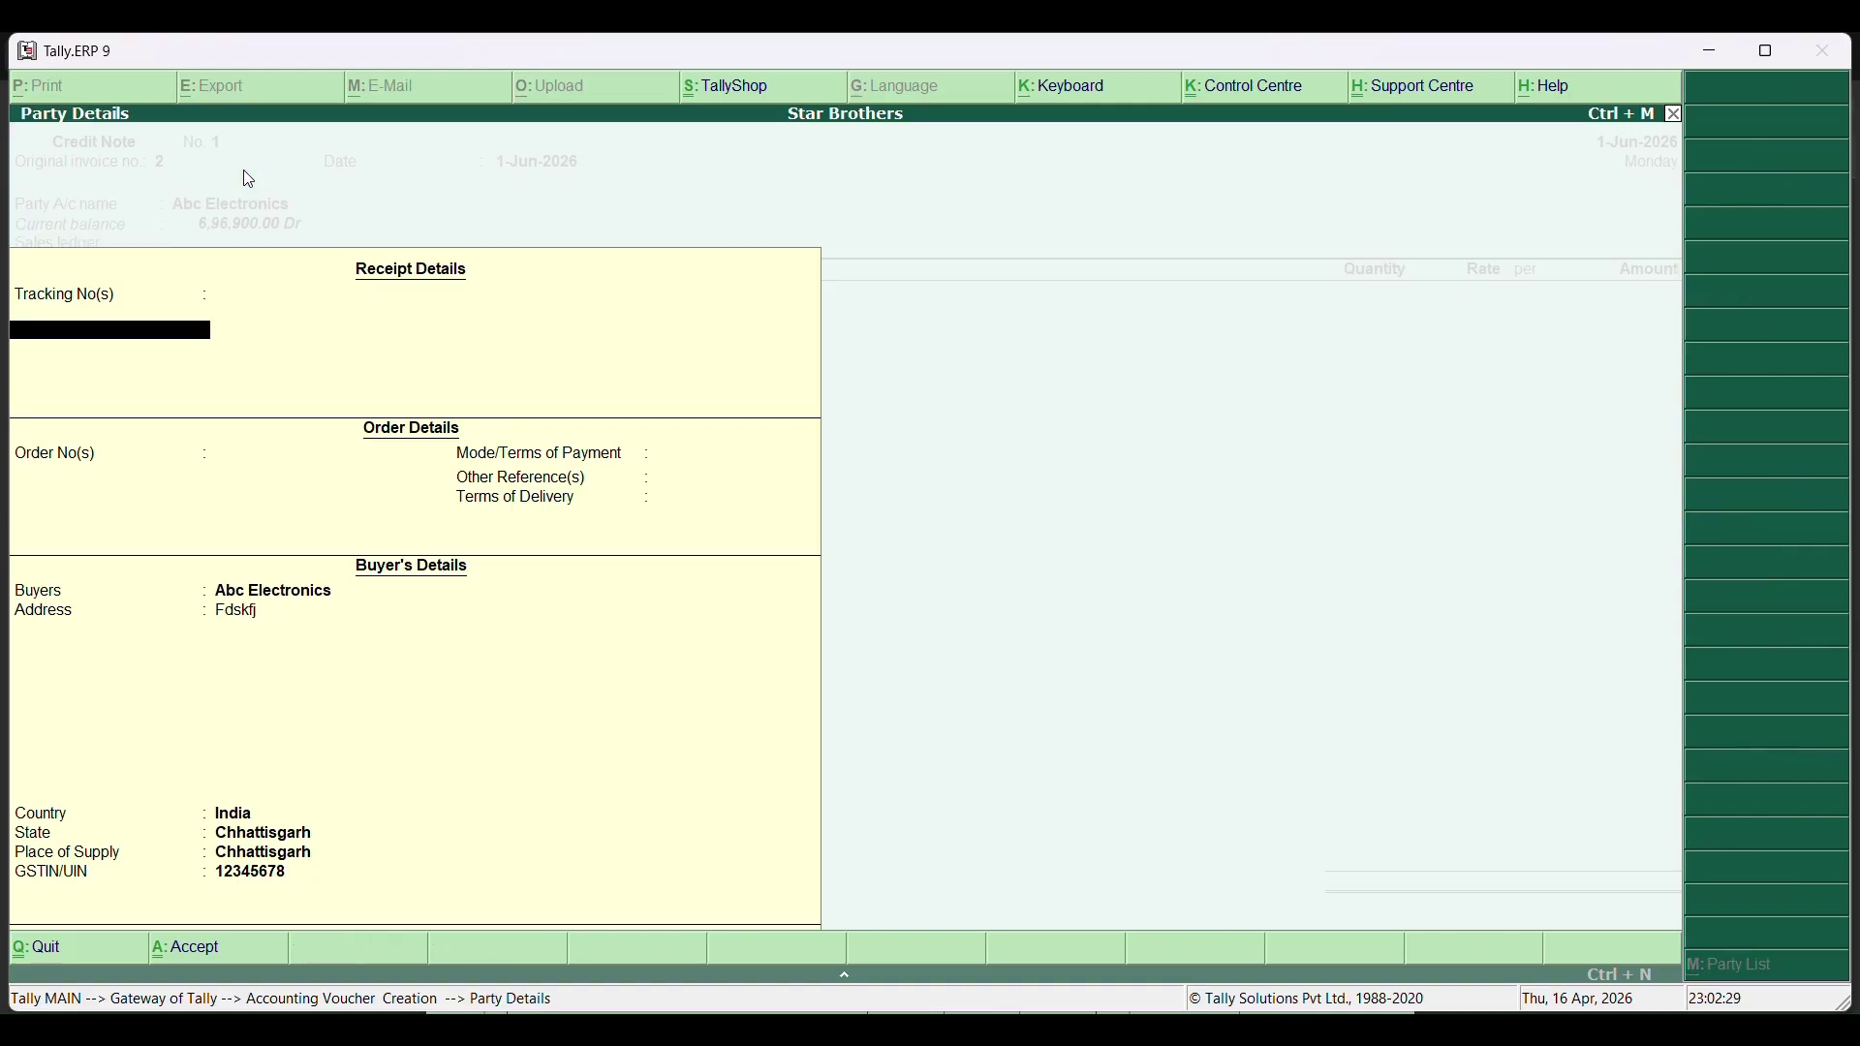
Accept the party details and start a sales ledger named Sales Return under Sales Accounts, keeping inventory values affected.
{"action": "key", "text": "ctrl+a"}
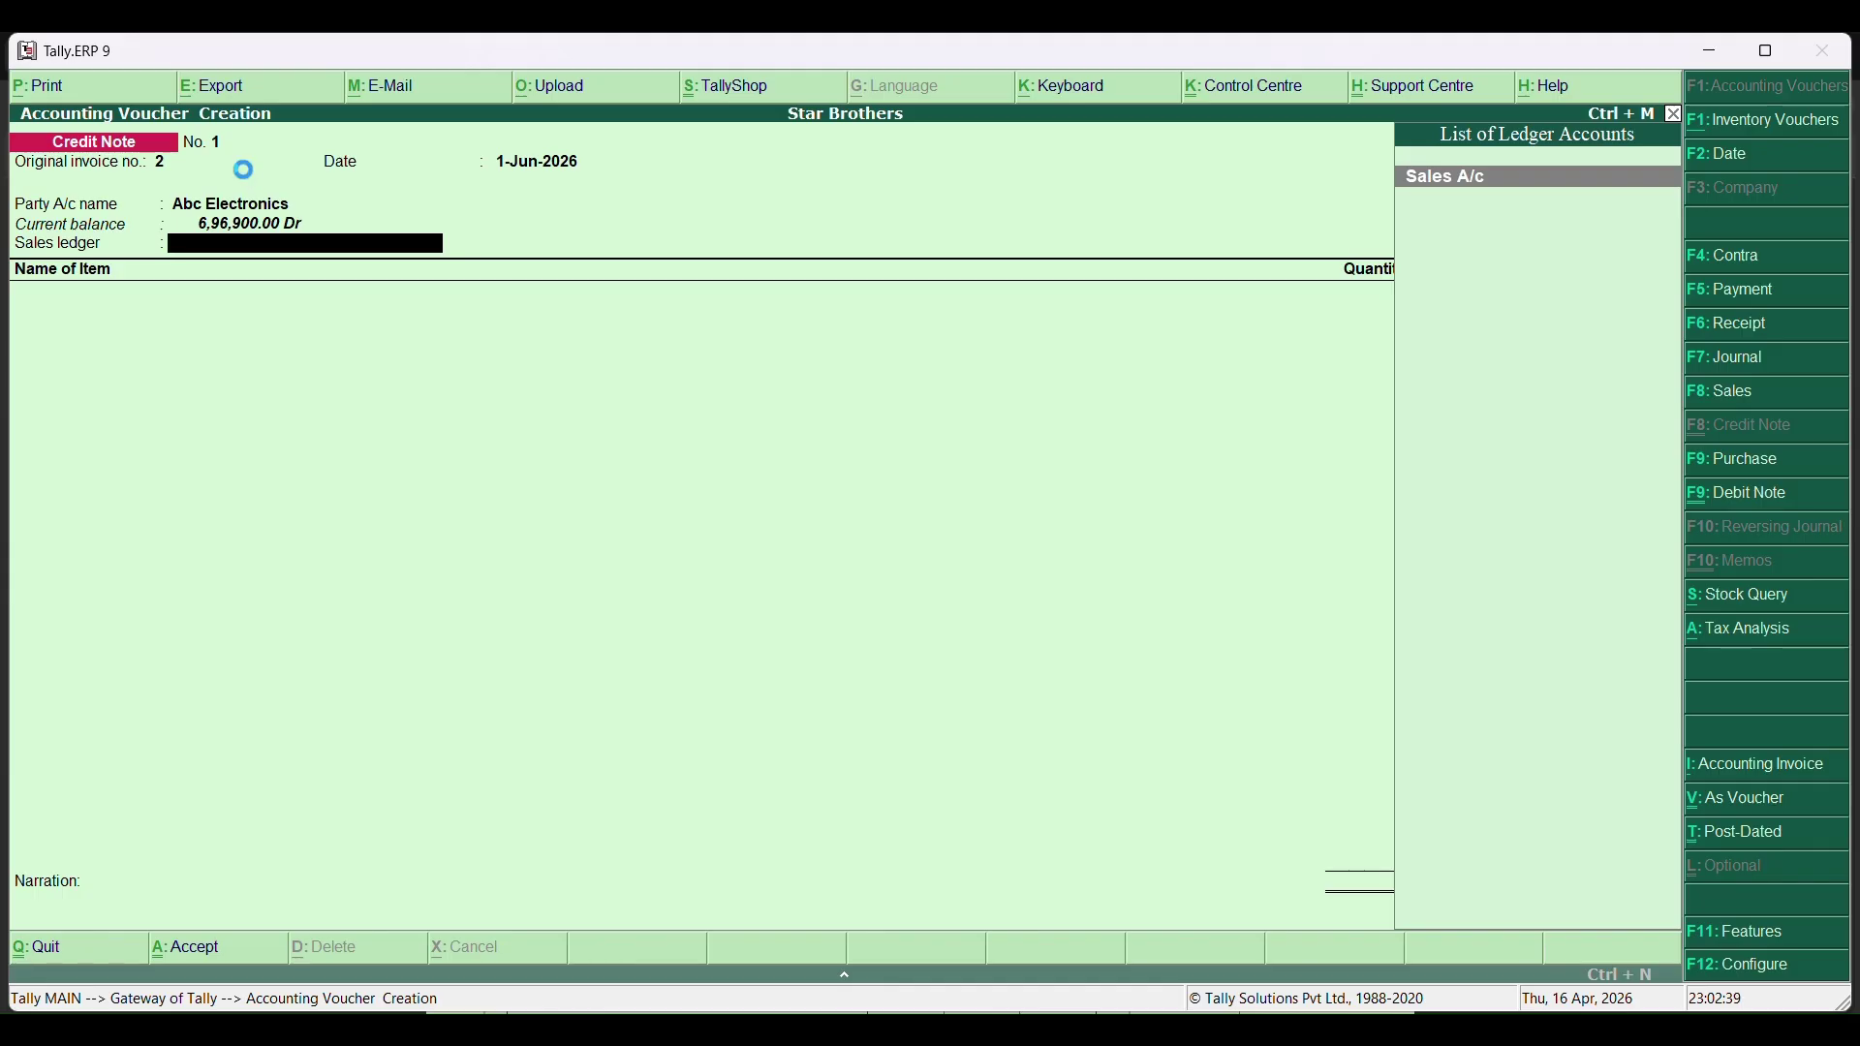
{"action": "key", "text": "alt+c"}
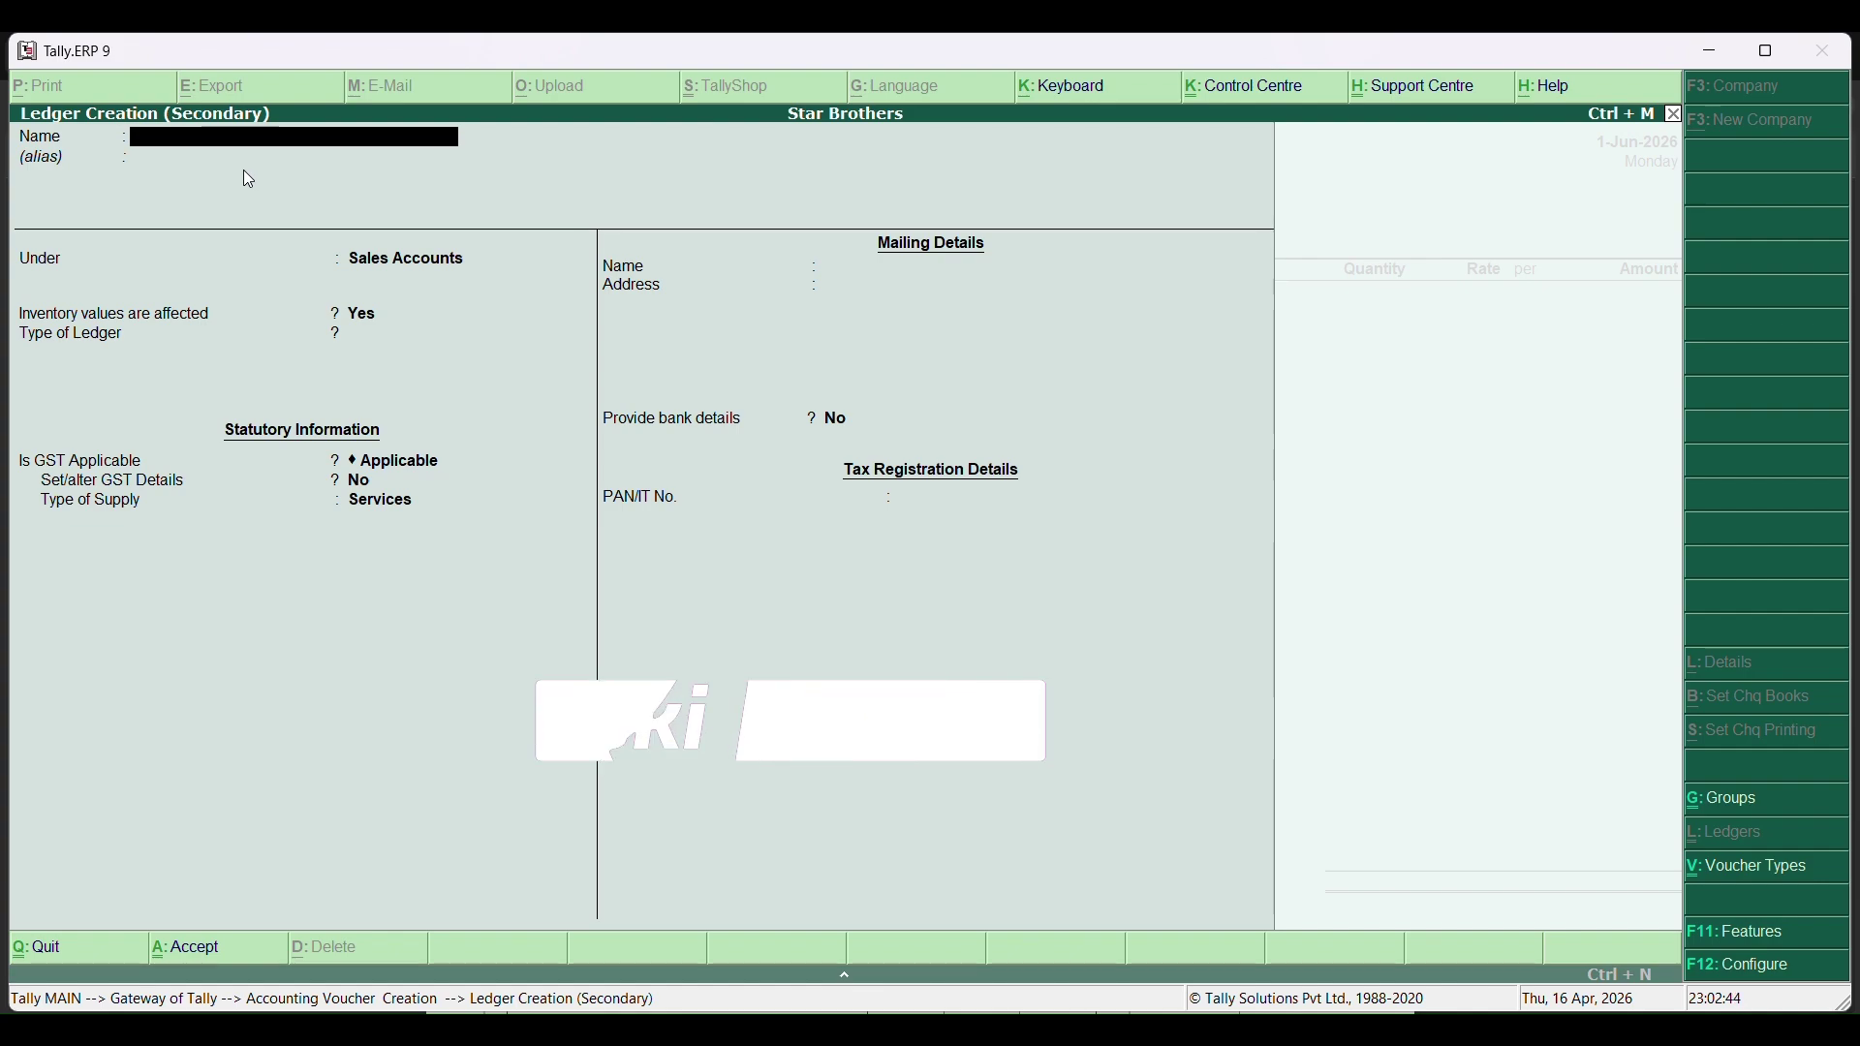
{"action": "type", "text": "Sa"}
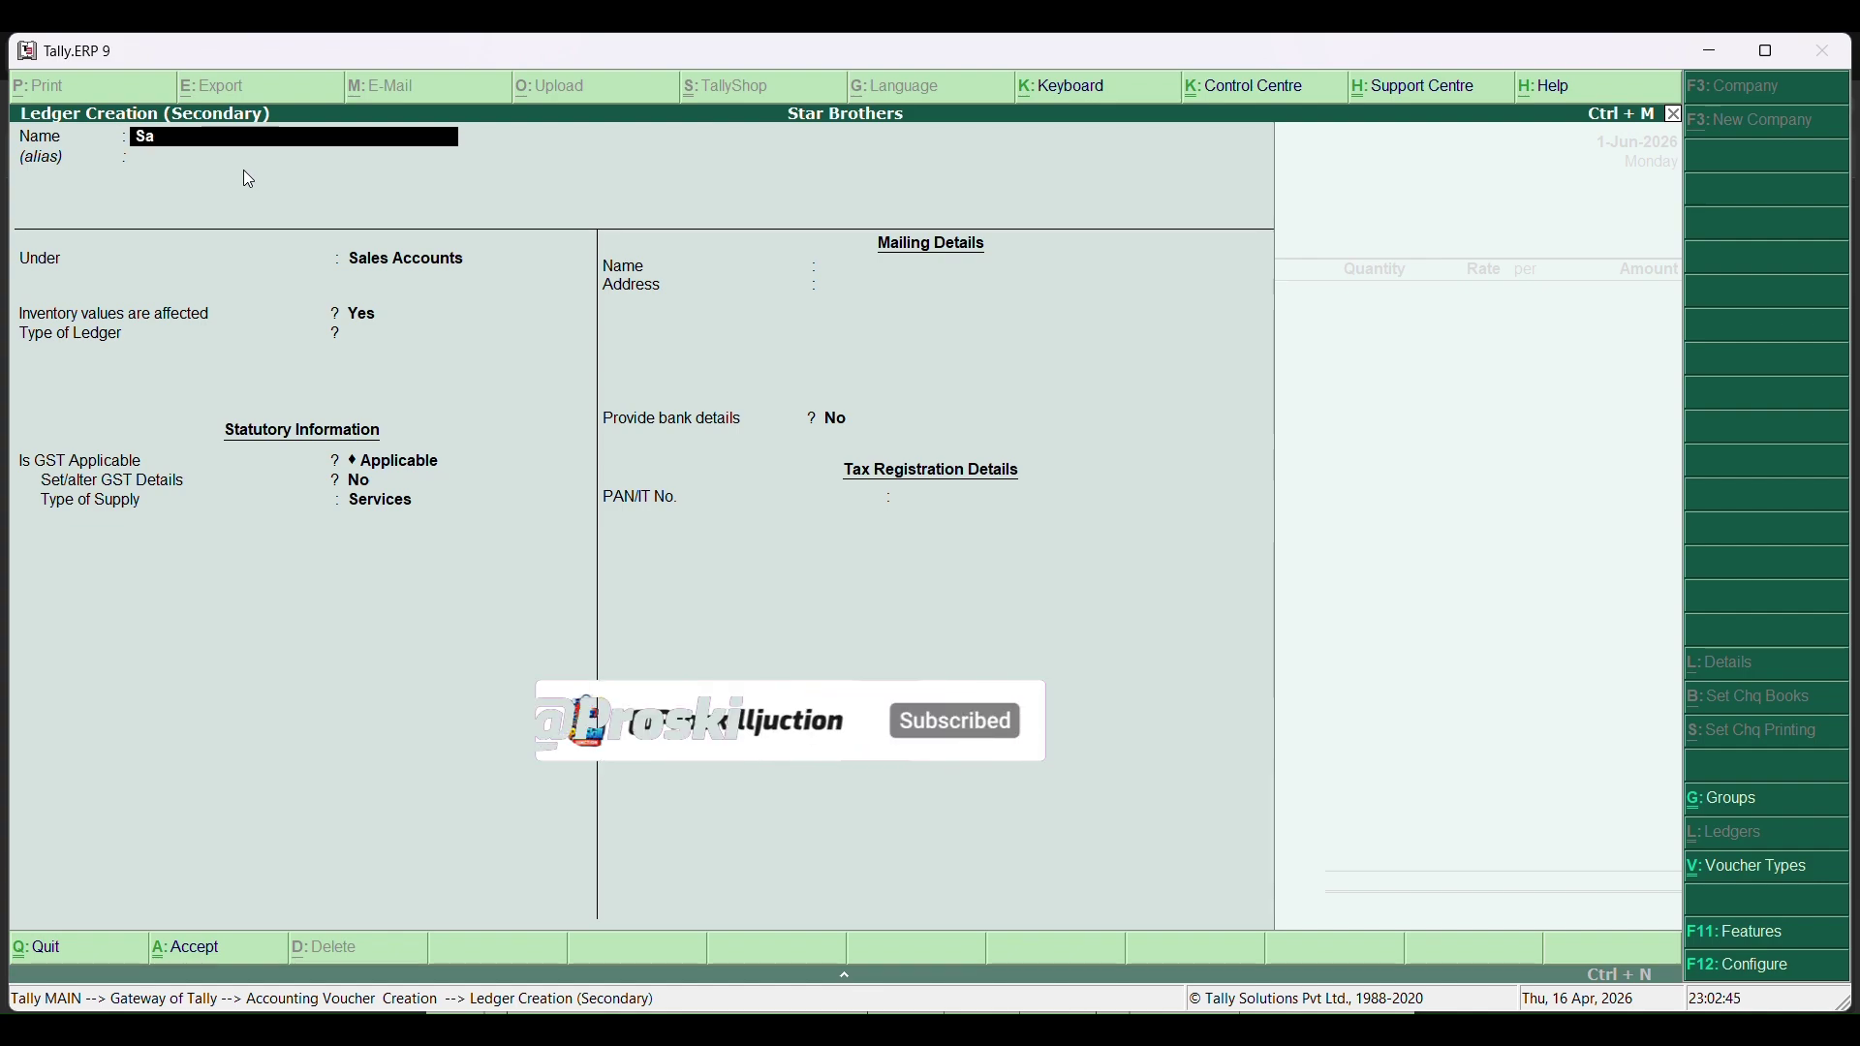
{"action": "type", "text": "les Return"}
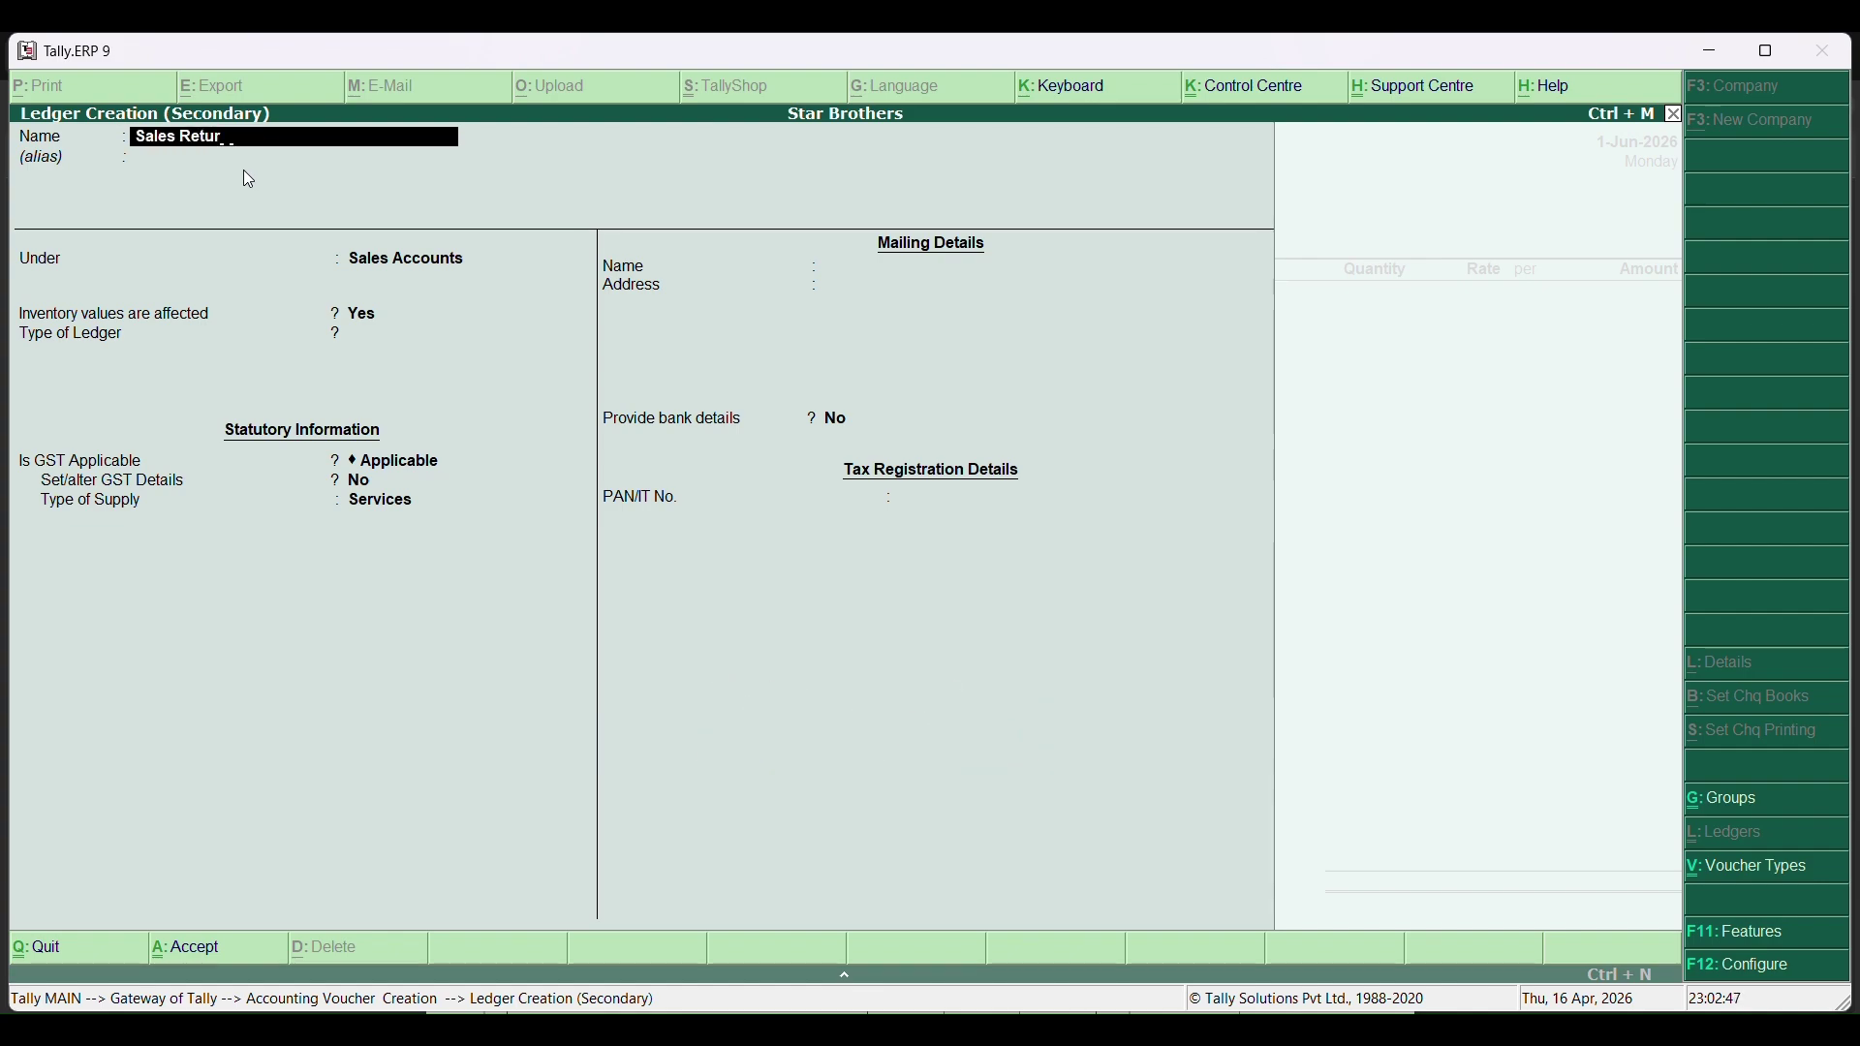
{"action": "key", "text": "Return"}
{"action": "key", "text": "Return"}
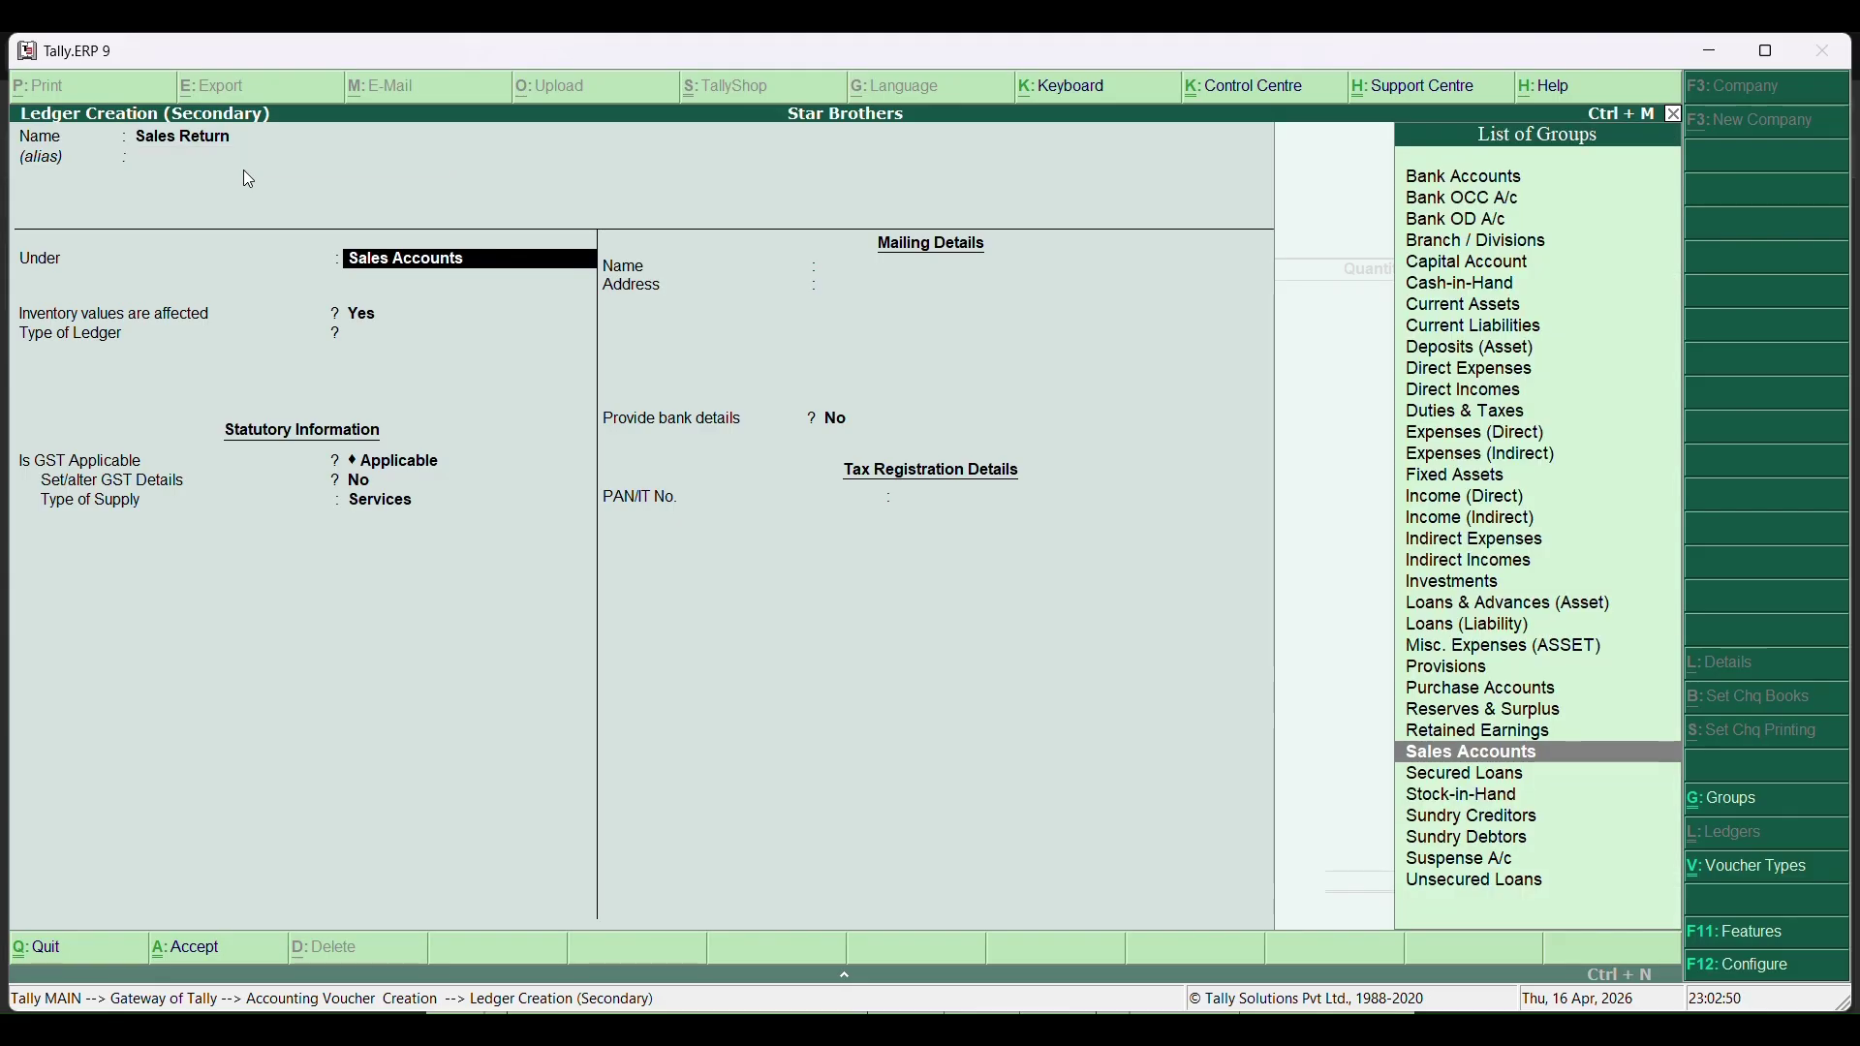
{"action": "key", "text": "Return"}
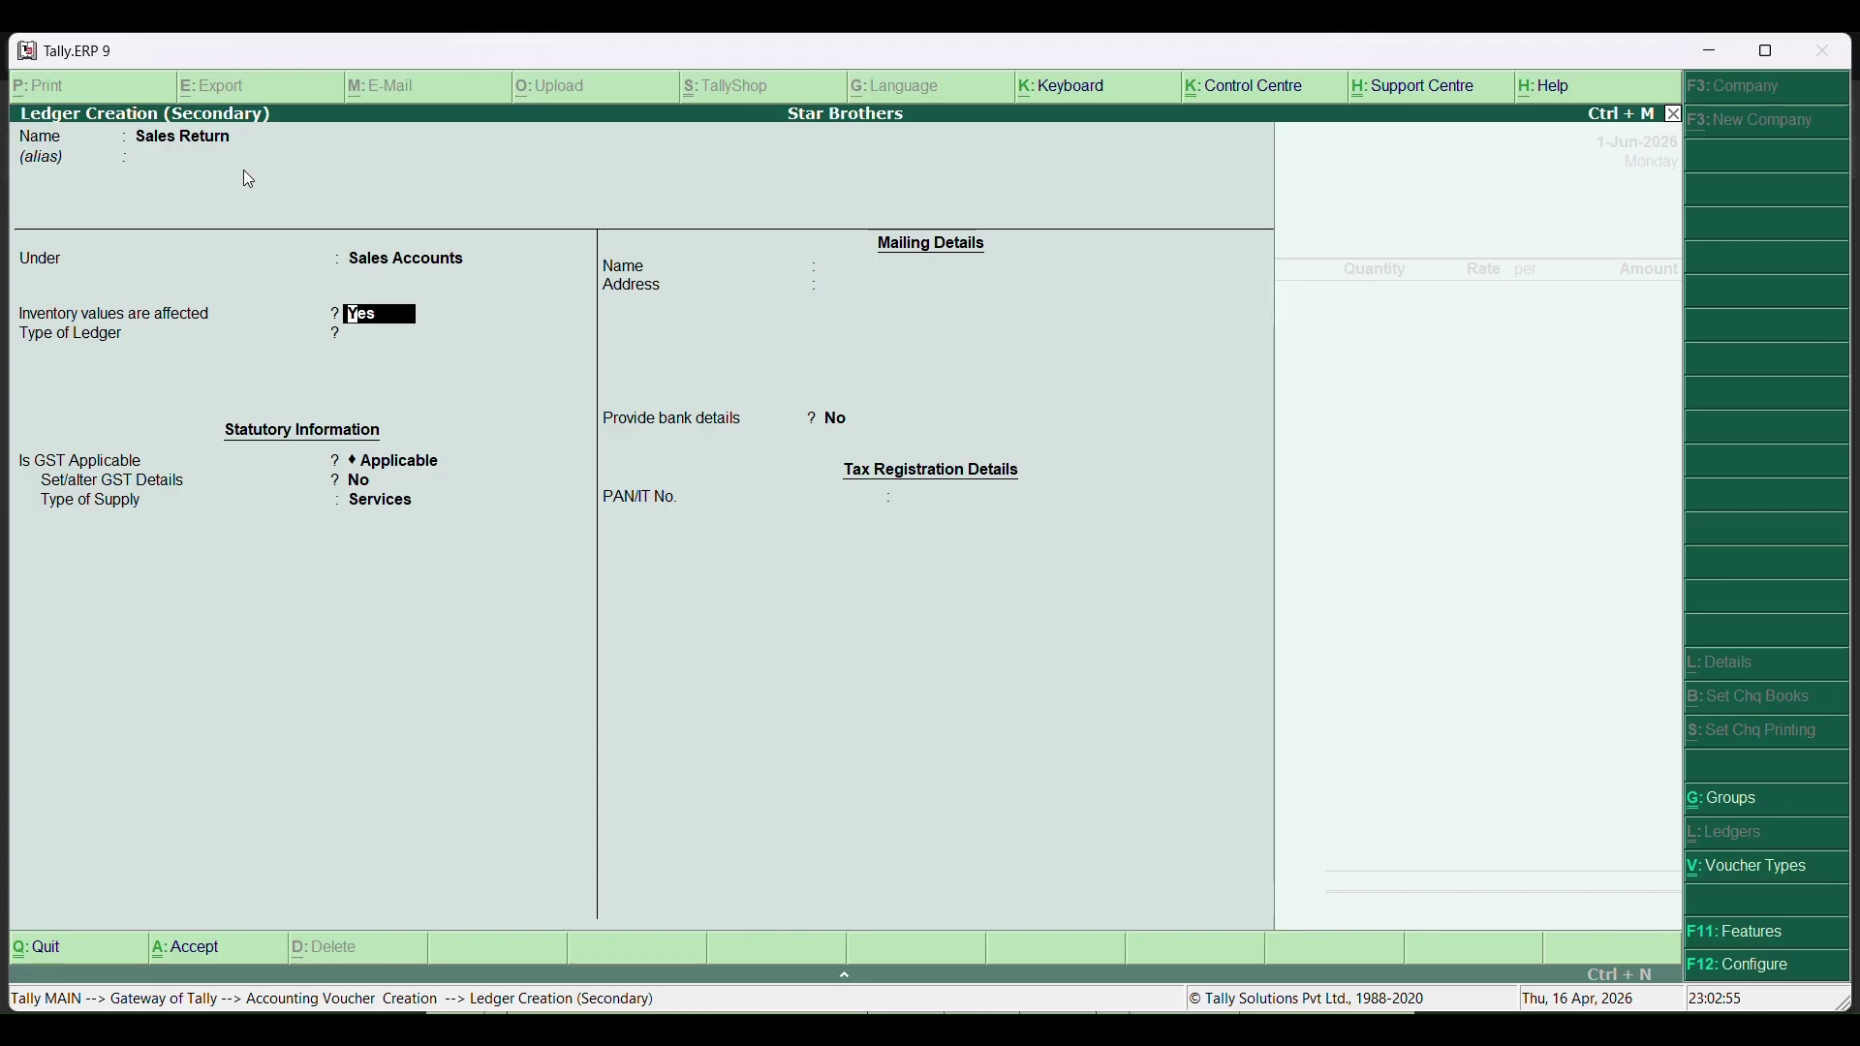
{"action": "key", "text": "Return"}
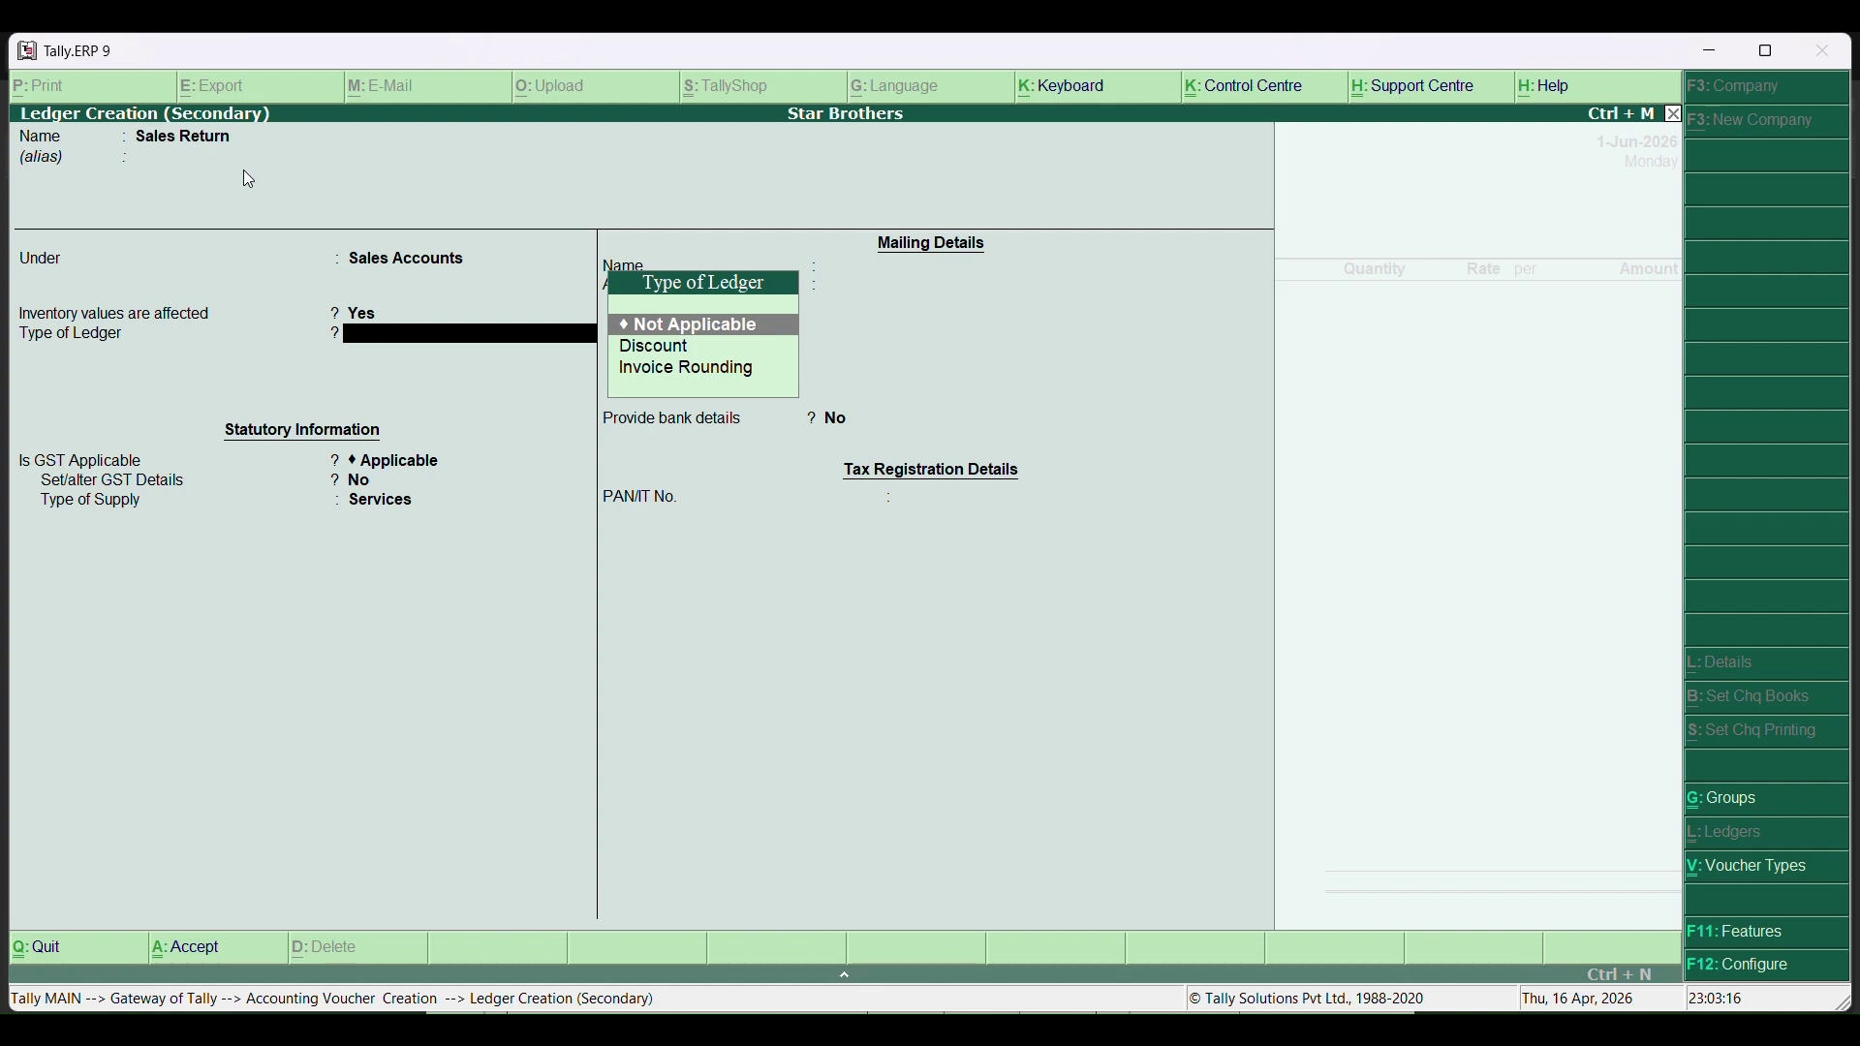
Set the Sales Return ledger's type to Not Applicable and its type of supply to Goods, and save it.
{"action": "key", "text": "BackSpace"}
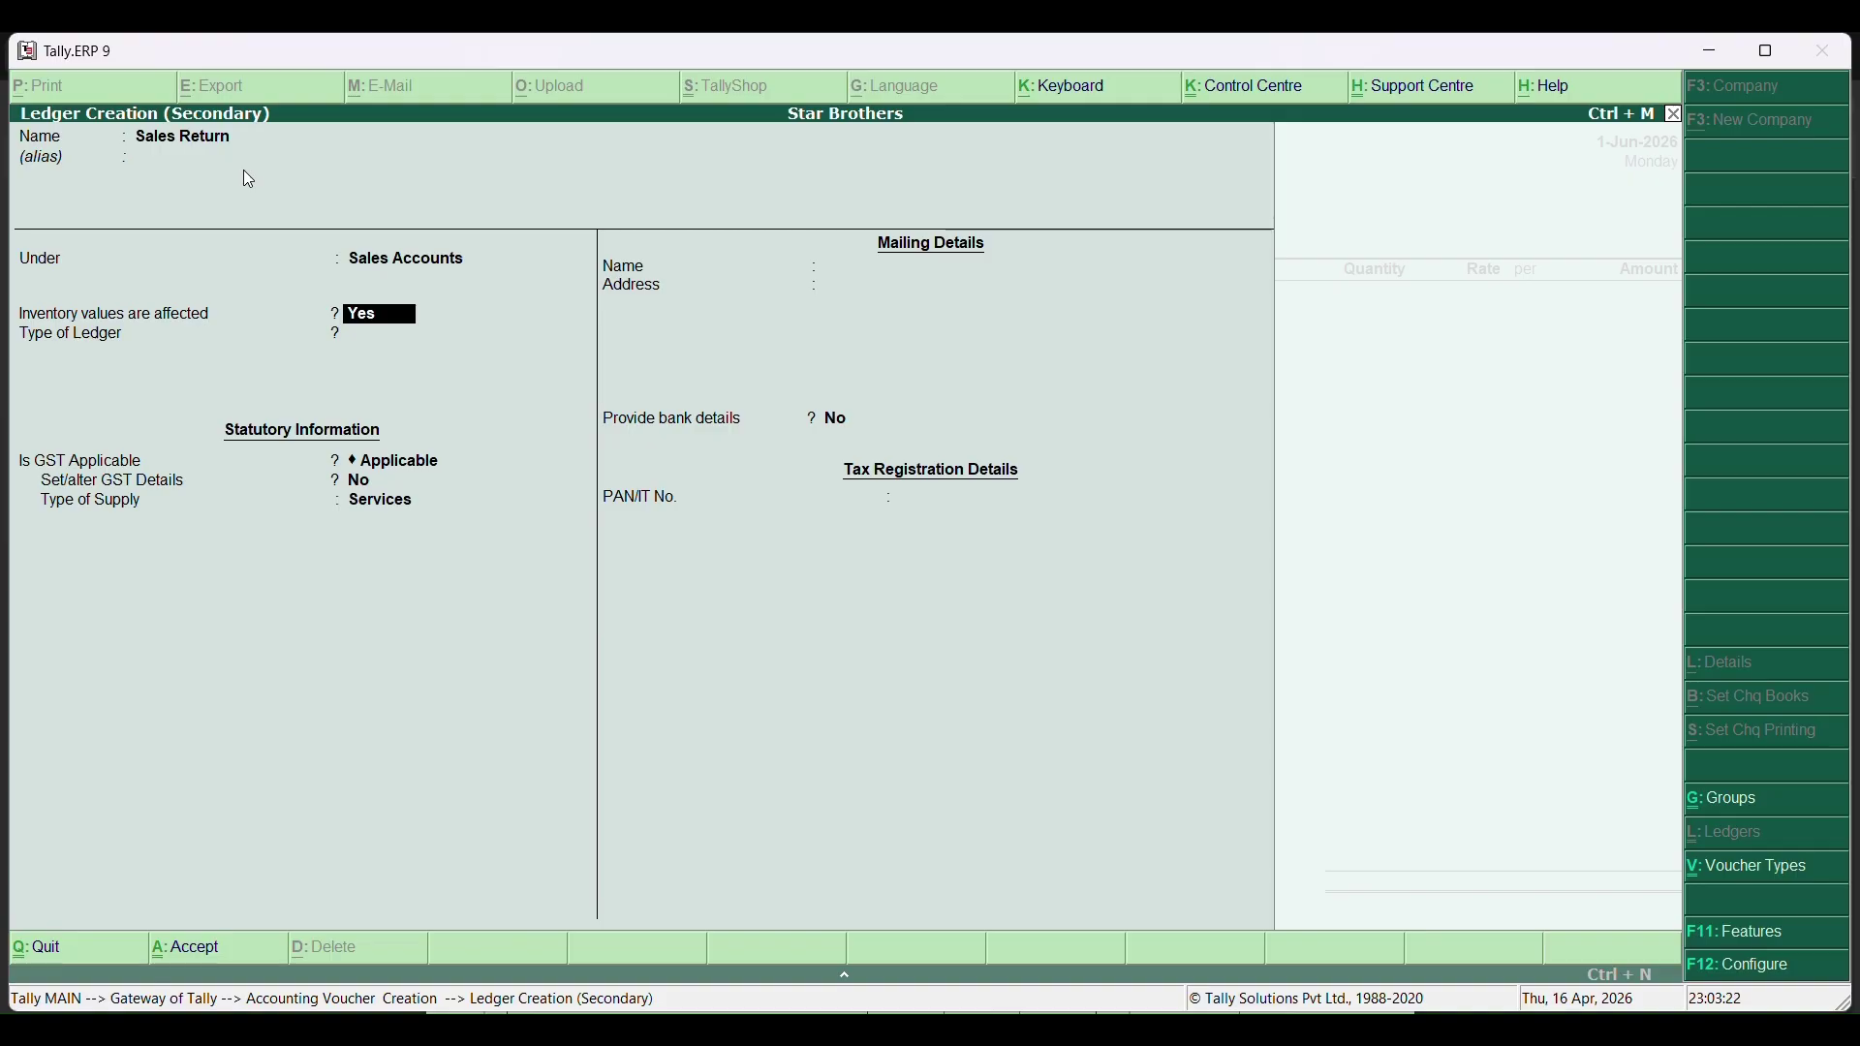
{"action": "key", "text": "Return"}
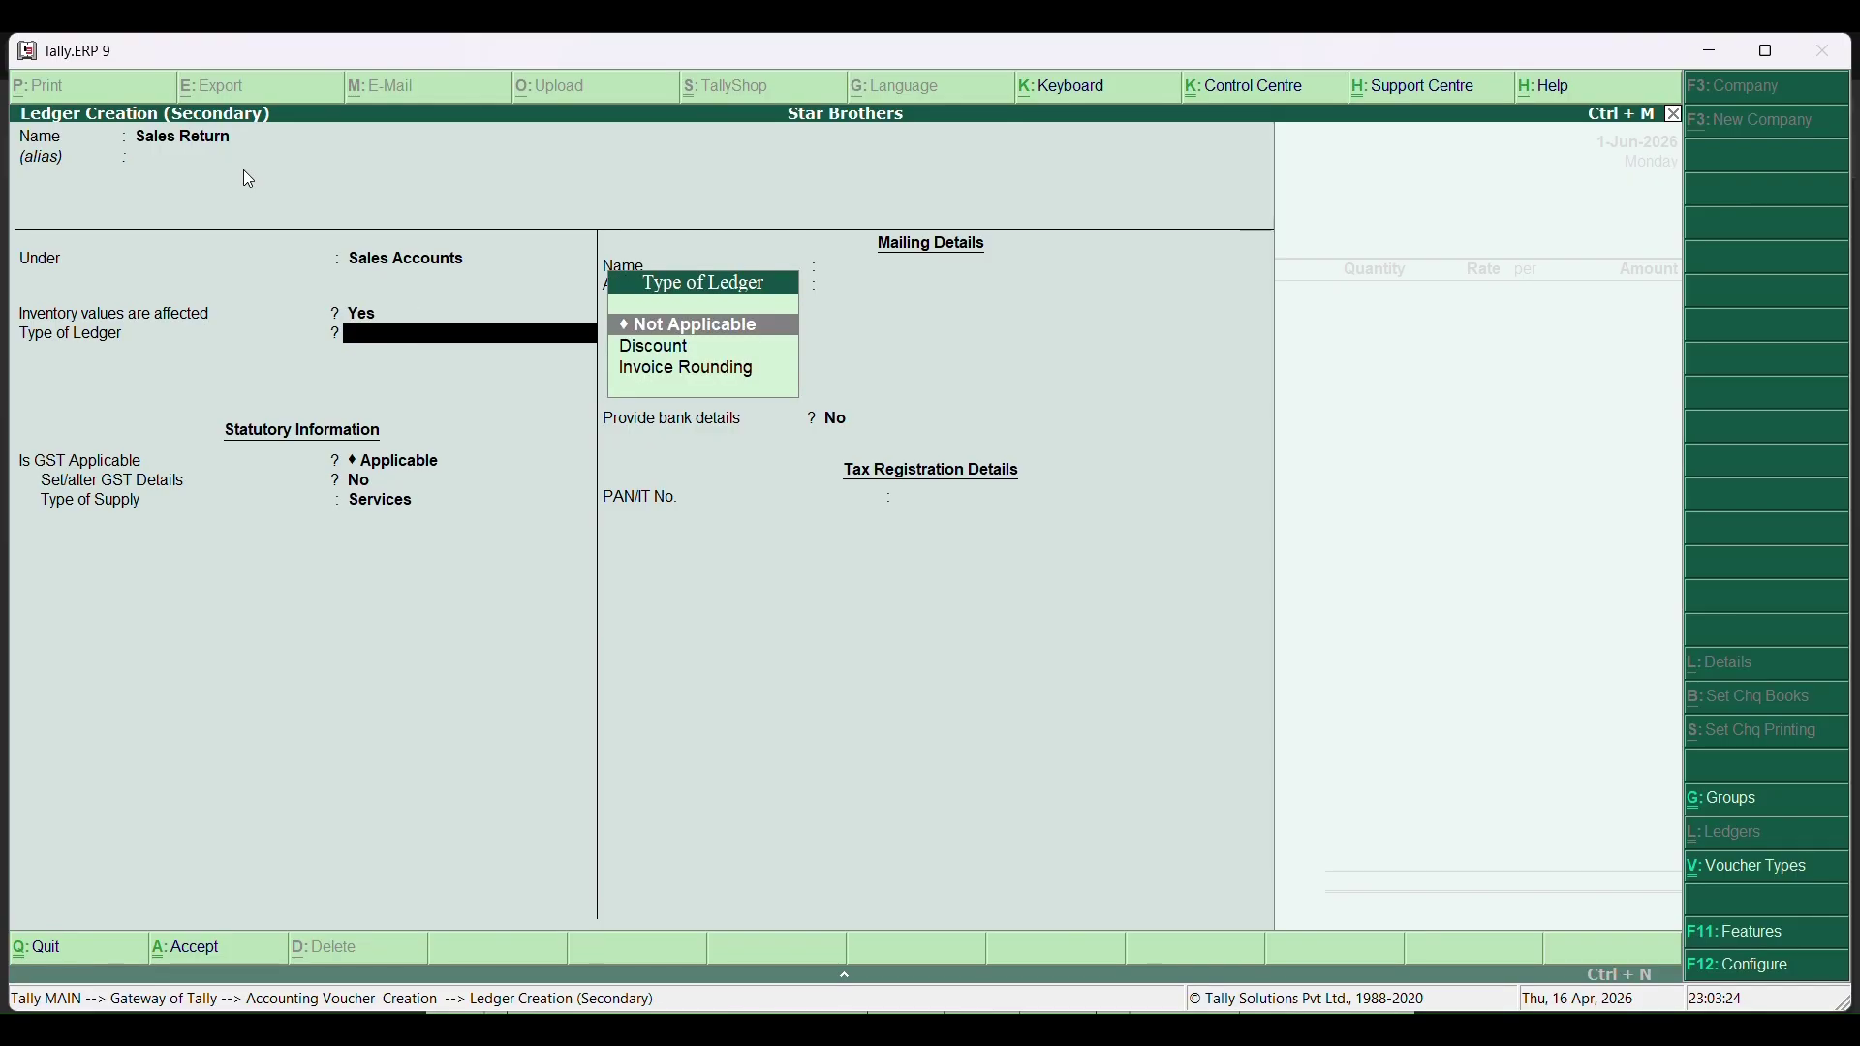
{"action": "key", "text": "Return"}
{"action": "key", "text": "Return"}
{"action": "key", "text": "Return"}
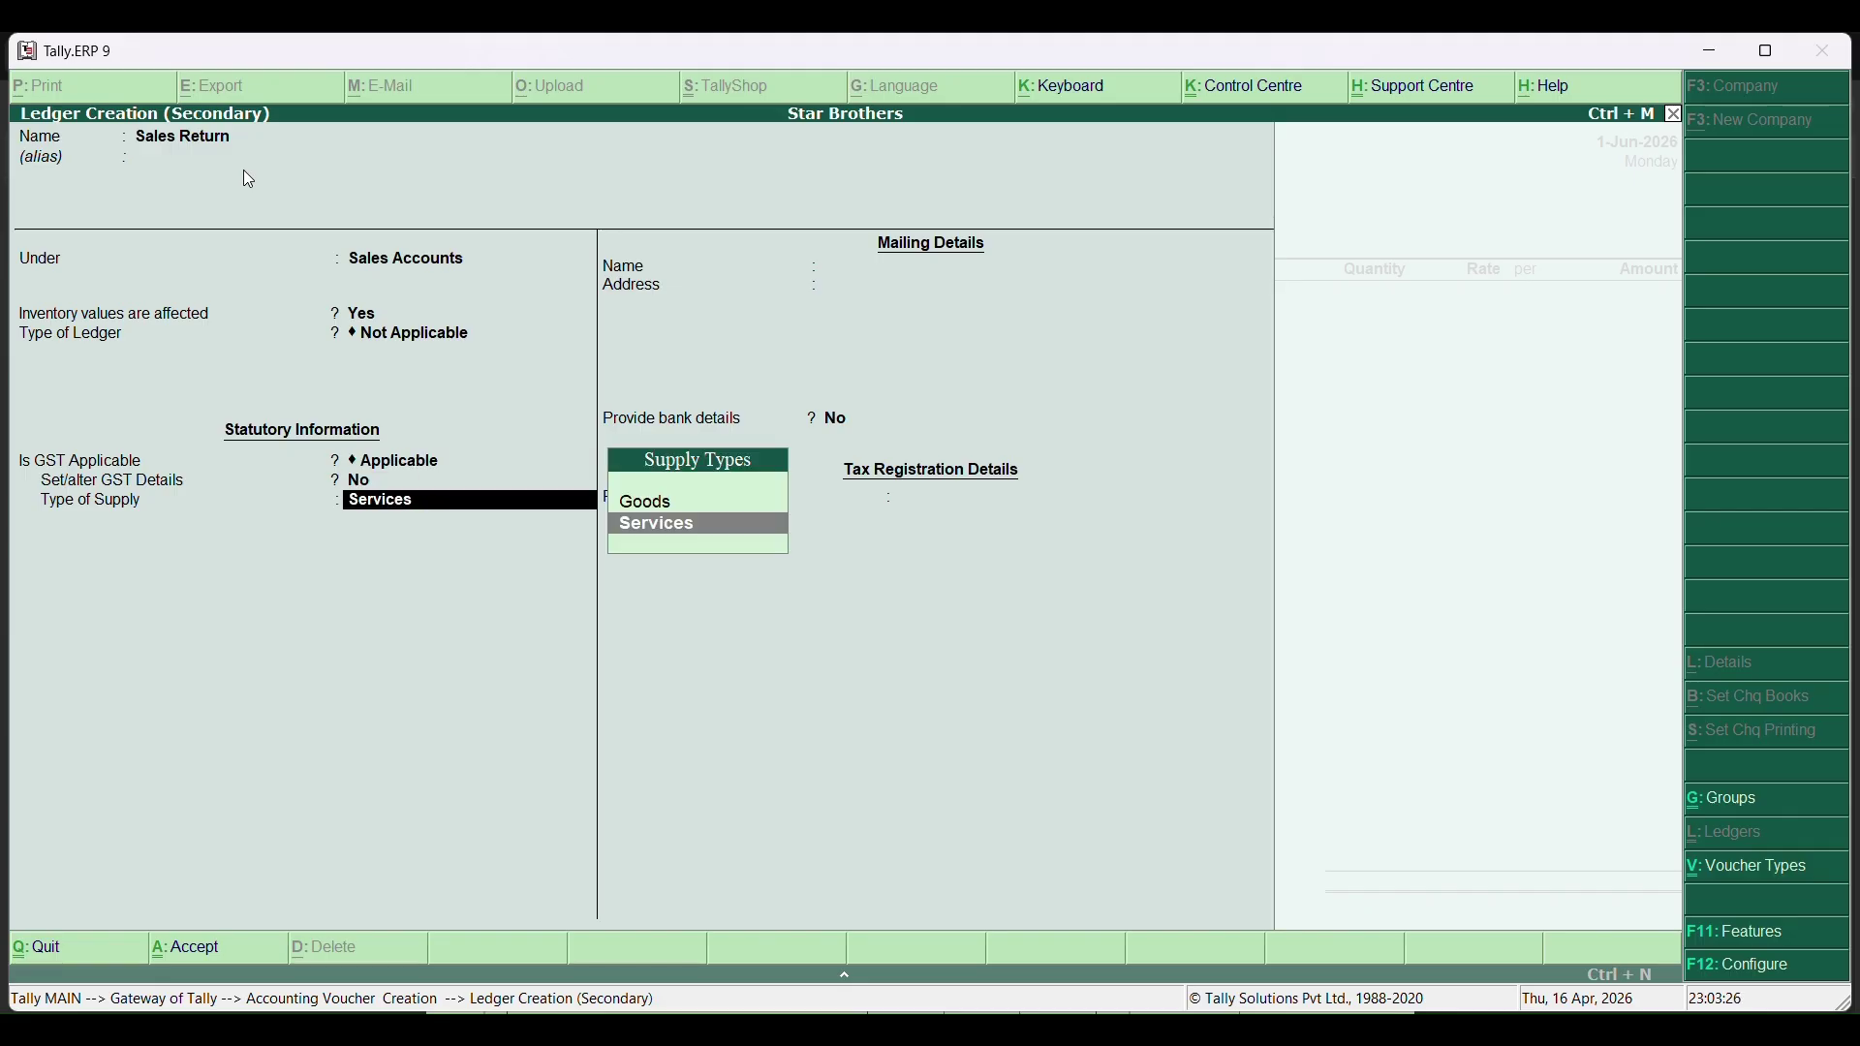
{"action": "key", "text": "Up"}
{"action": "key", "text": "Return"}
{"action": "key", "text": "Return"}
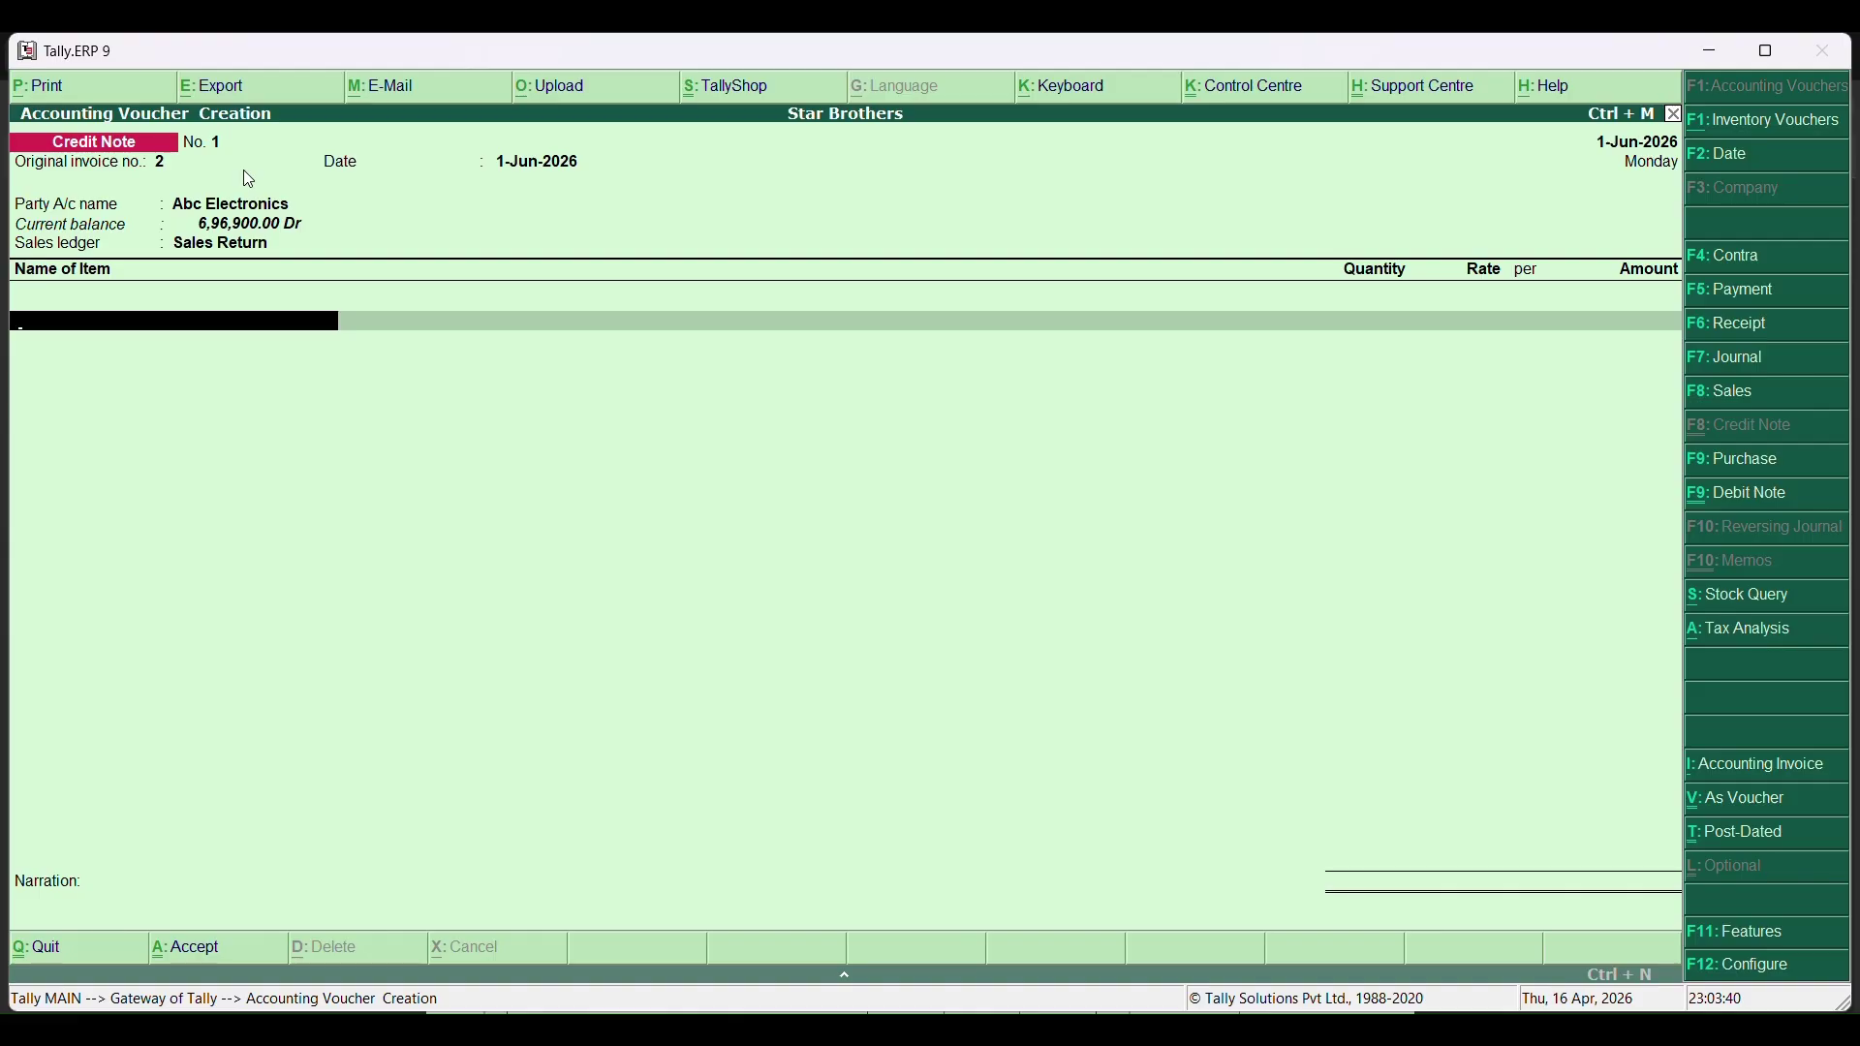
Add the stock item Laptop to the credit note with quantity 3 pcs at a rate of 90,000.00.
{"action": "key", "text": "space"}
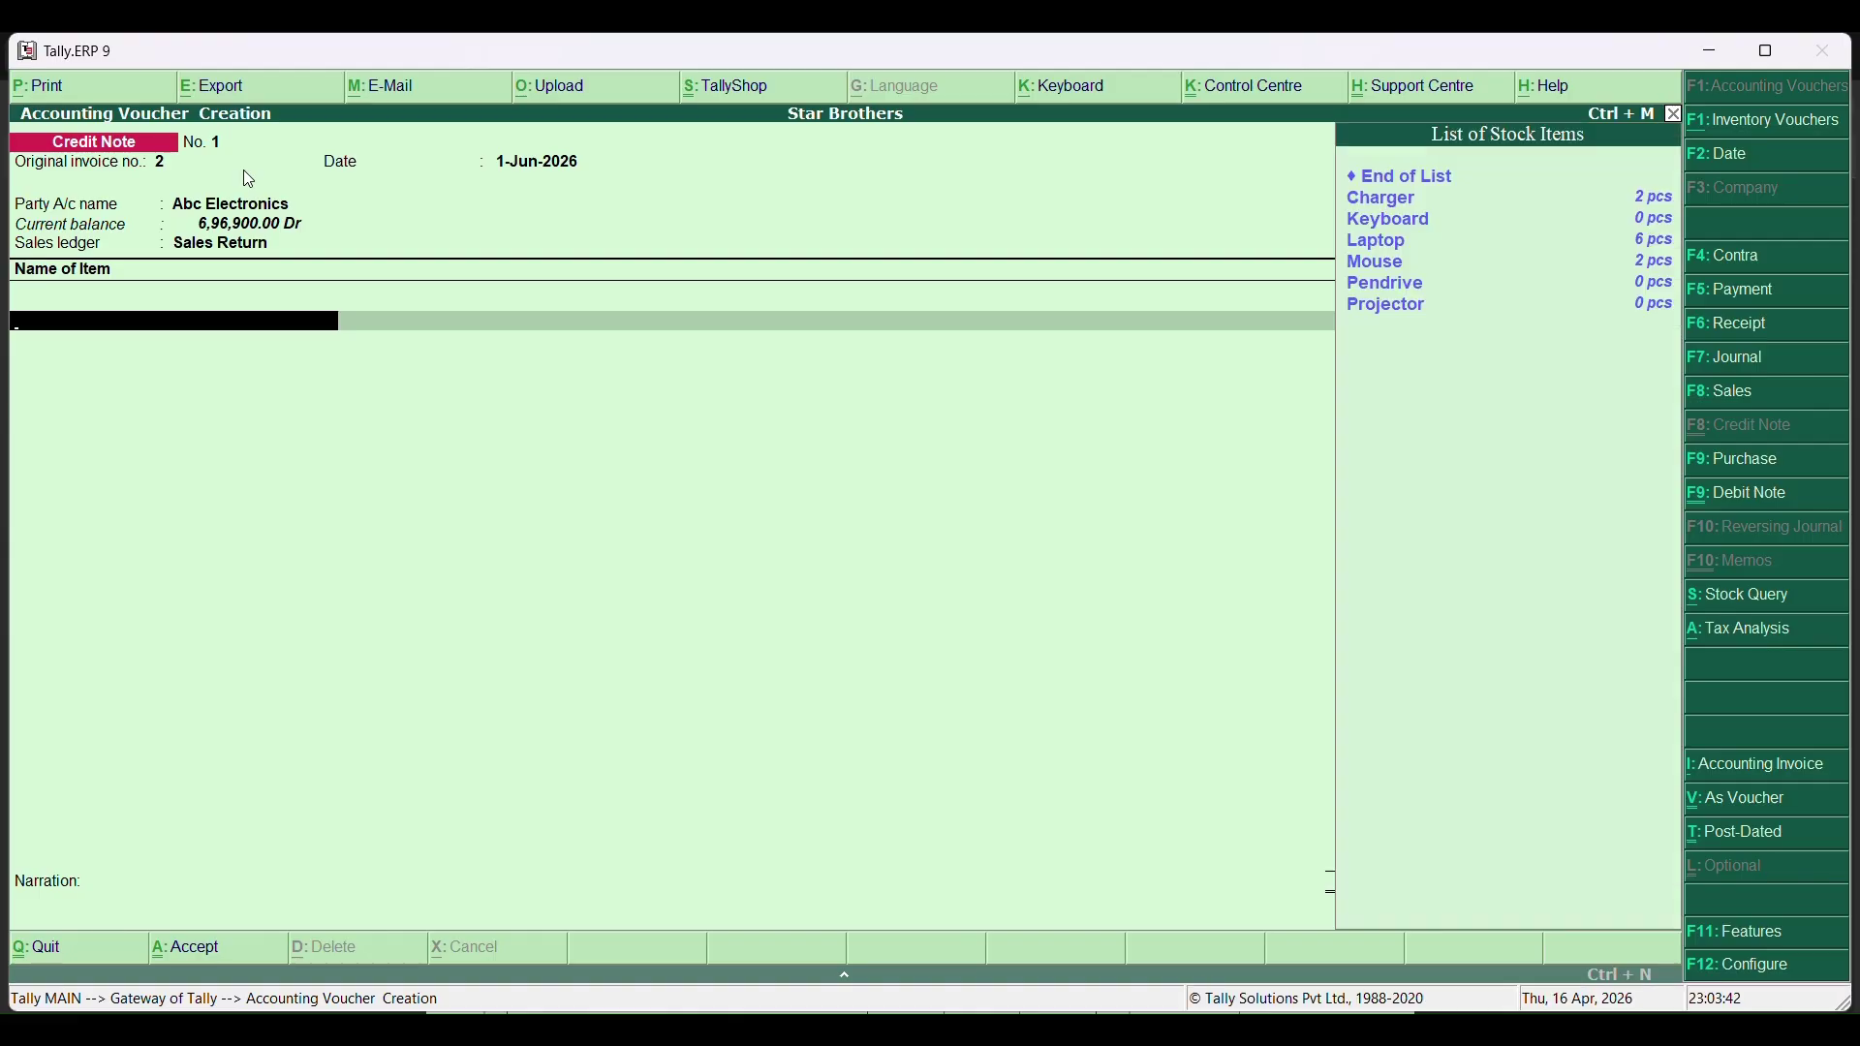
{"action": "type", "text": "La"}
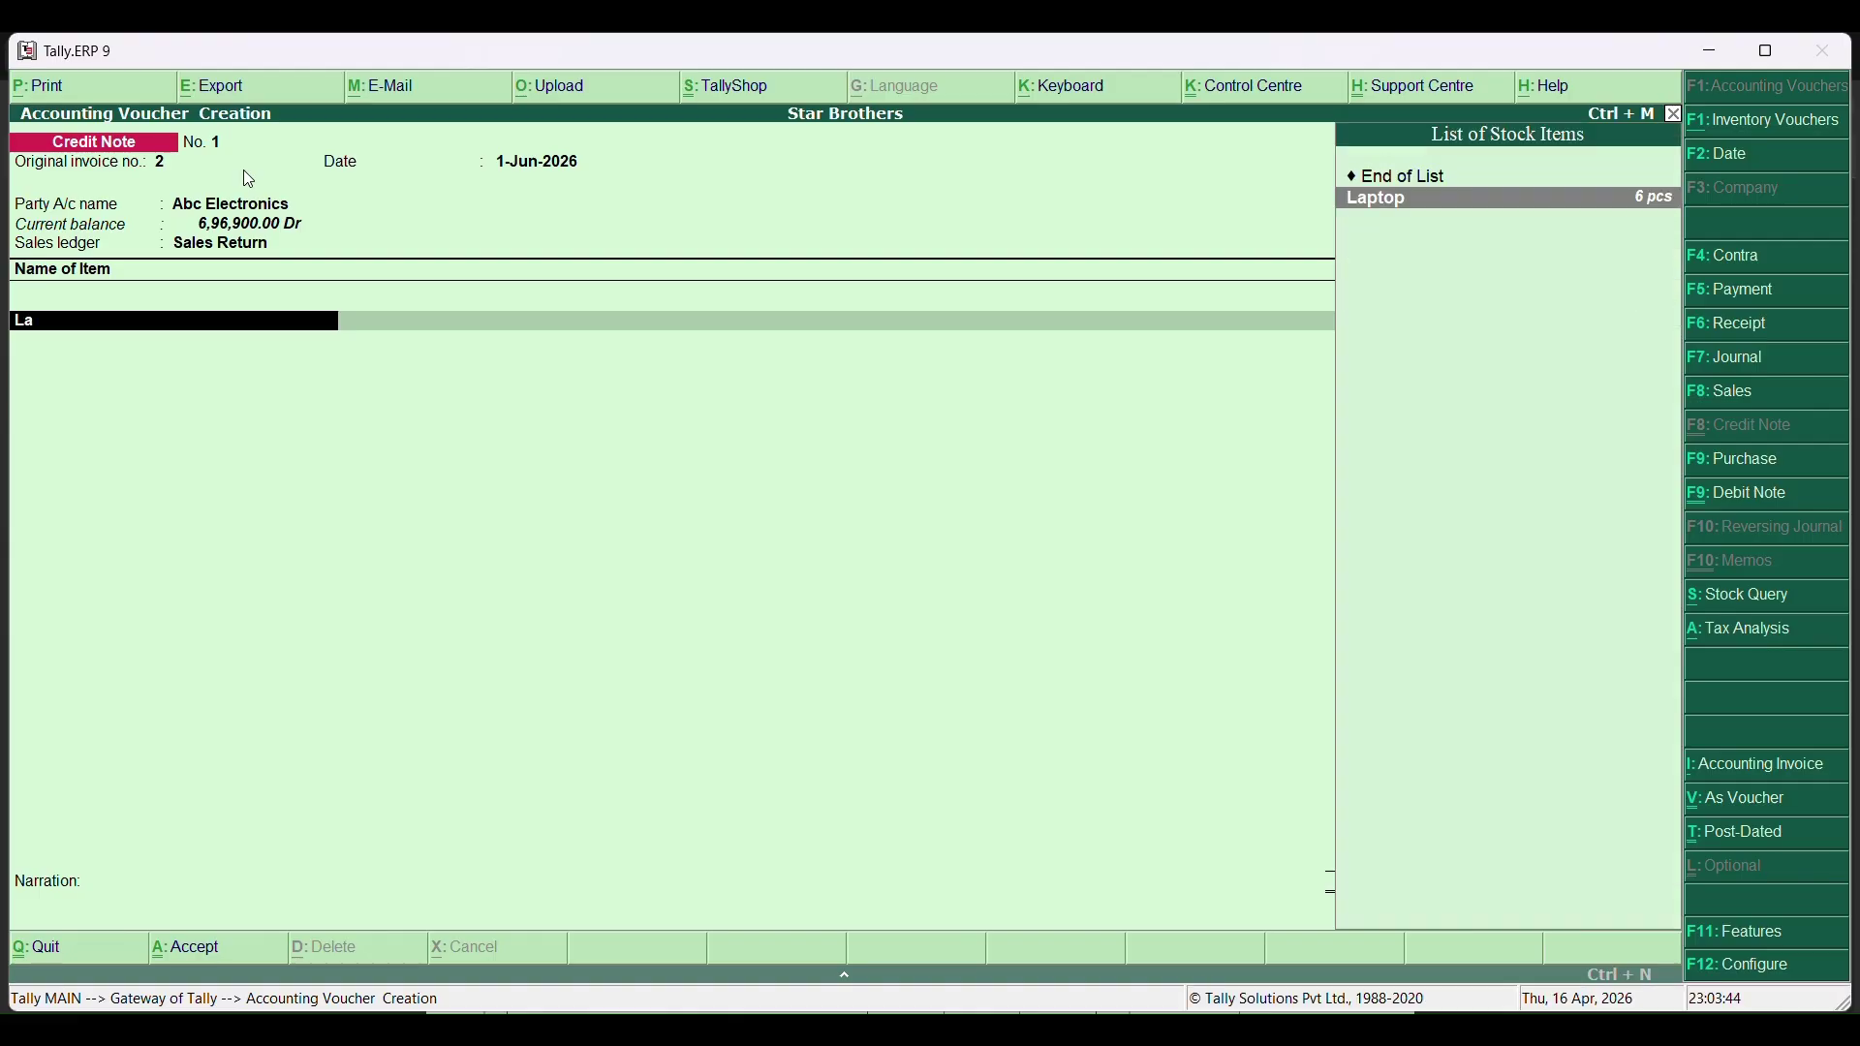
{"action": "key", "text": "Return"}
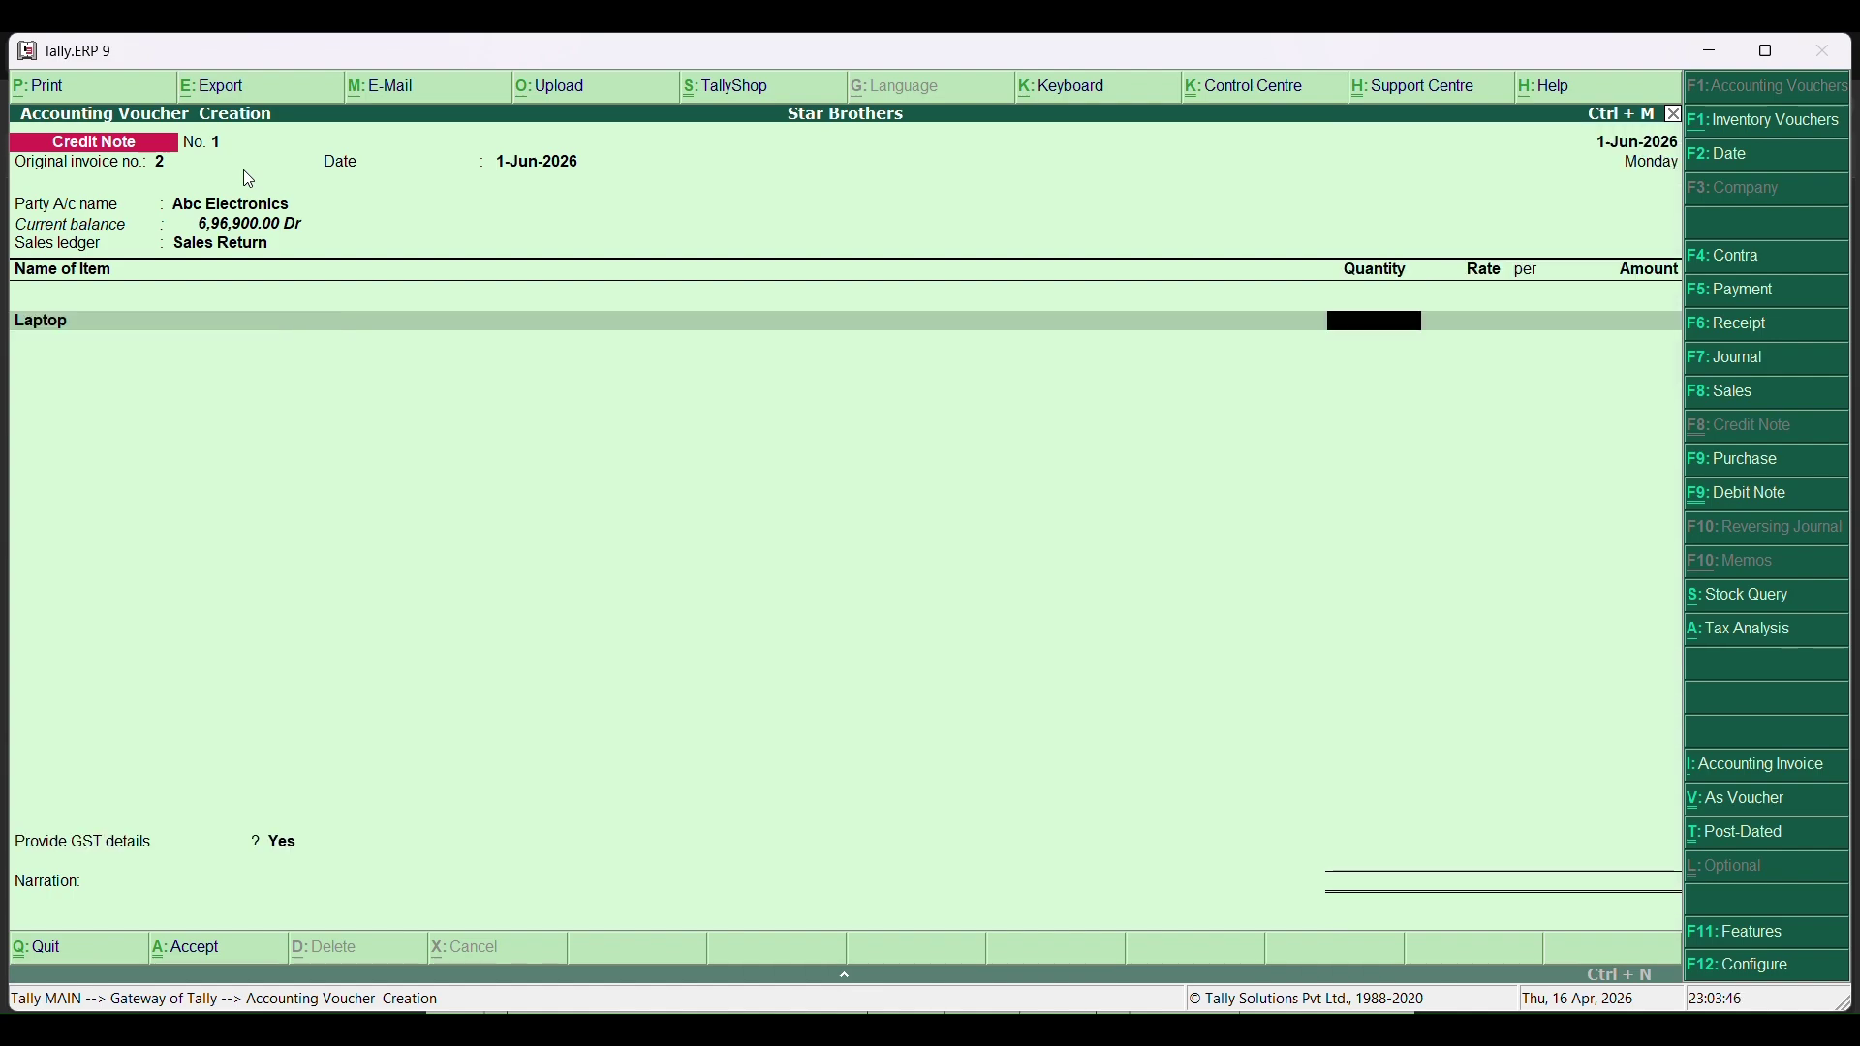
{"action": "type", "text": "3"}
{"action": "key", "text": "Return"}
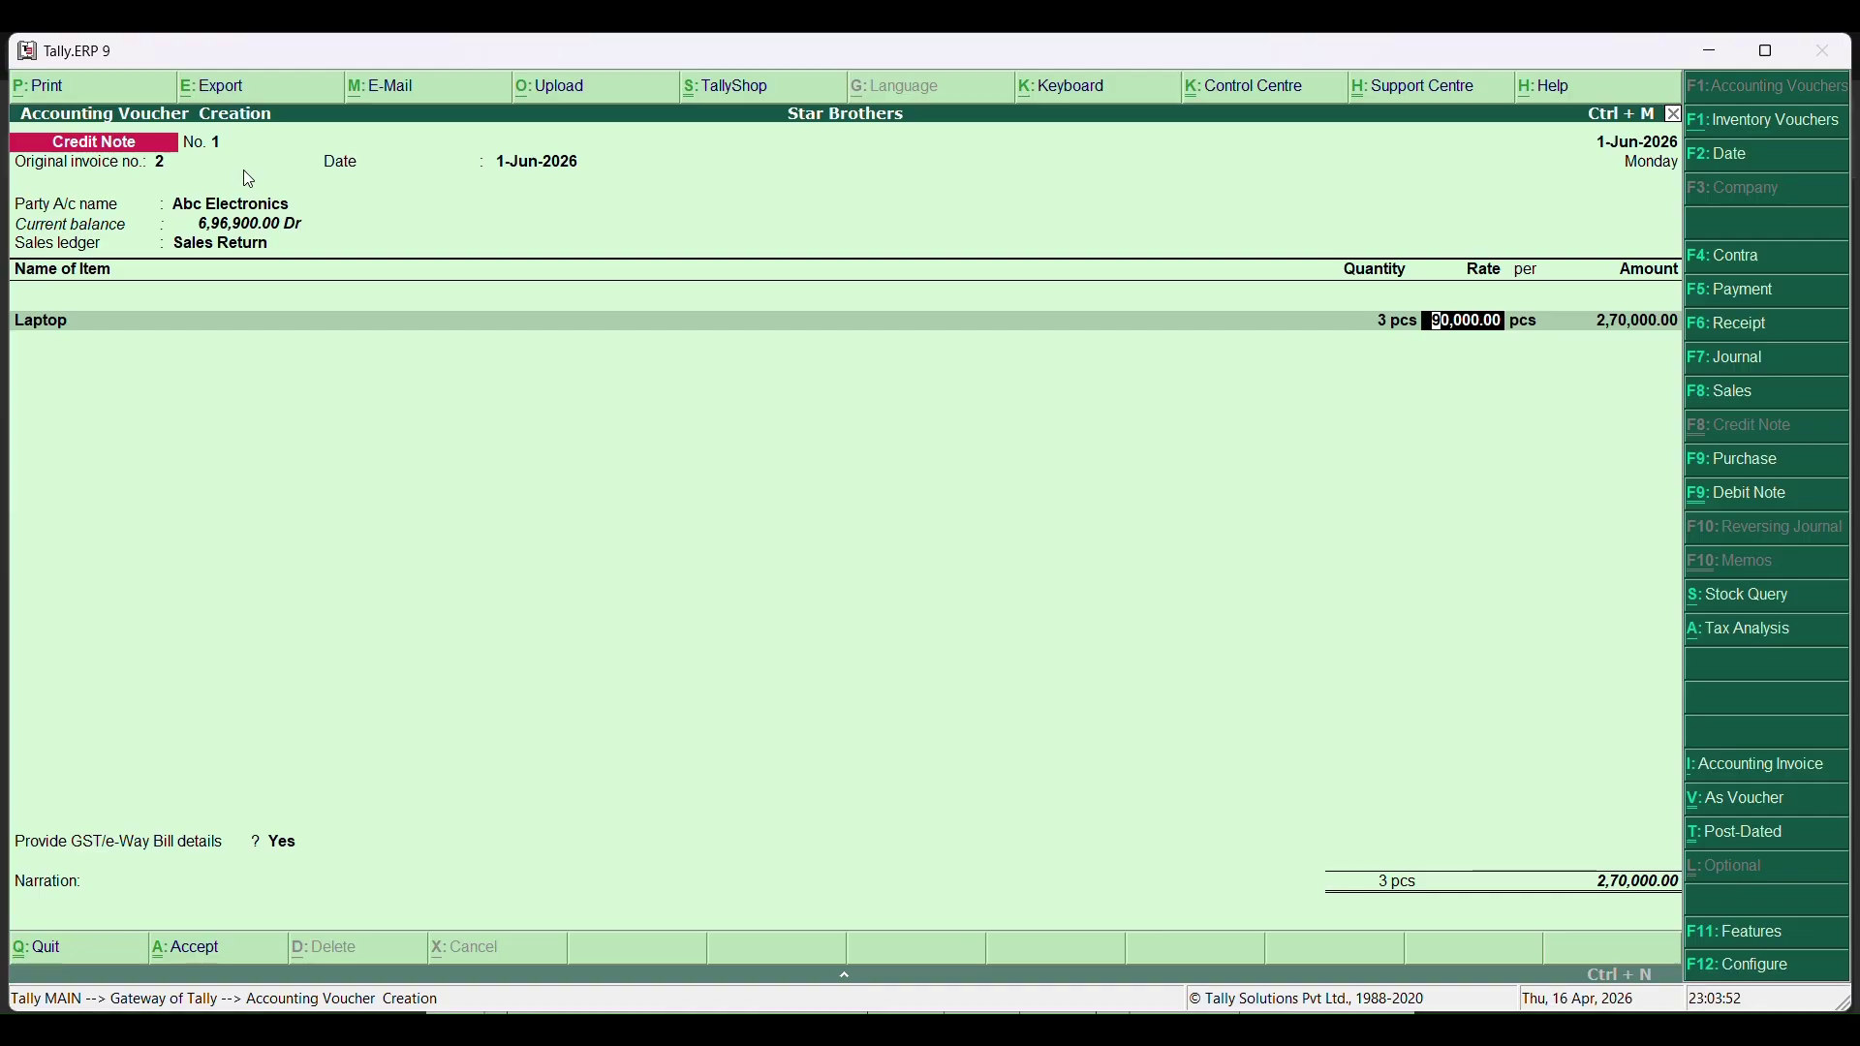
{"action": "key", "text": "Return"}
{"action": "key", "text": "Return"}
{"action": "key", "text": "Return"}
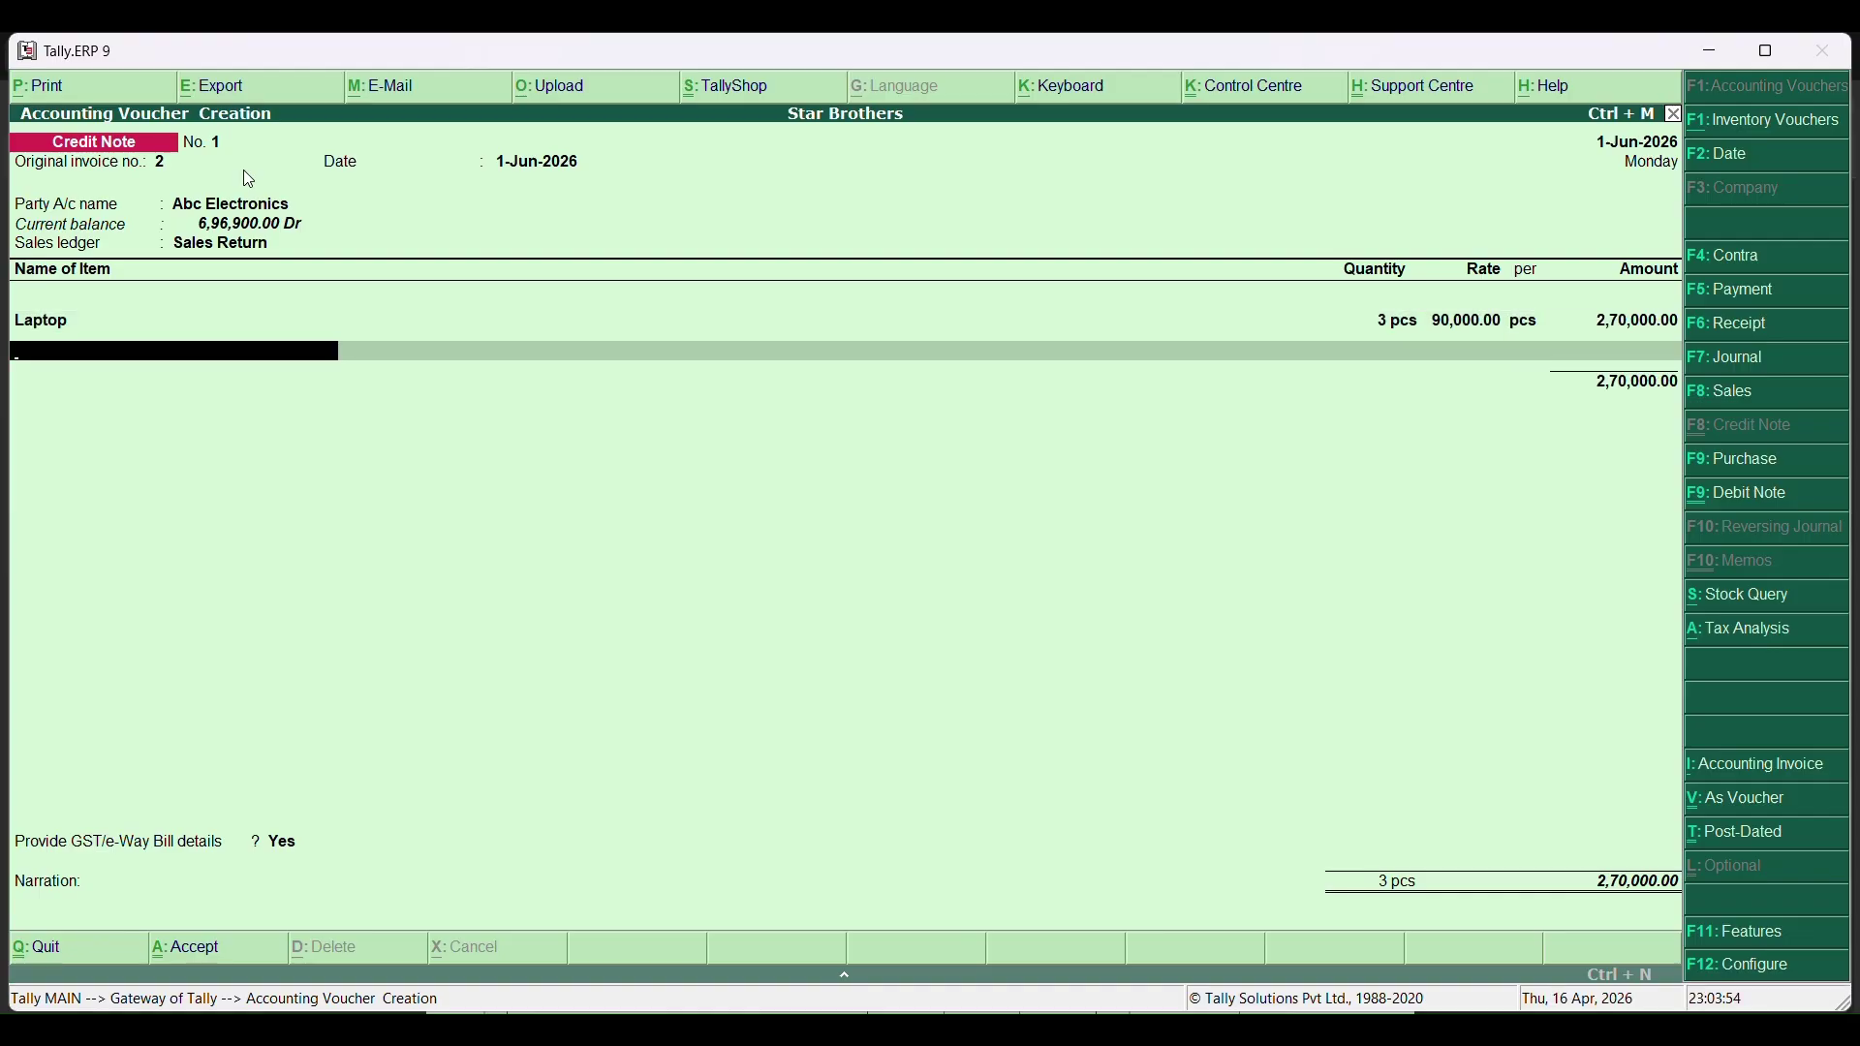
Add the stock item Projector with quantity 5 pcs at a rate of 10,000.00 and finish the item list.
{"action": "type", "text": "P"}
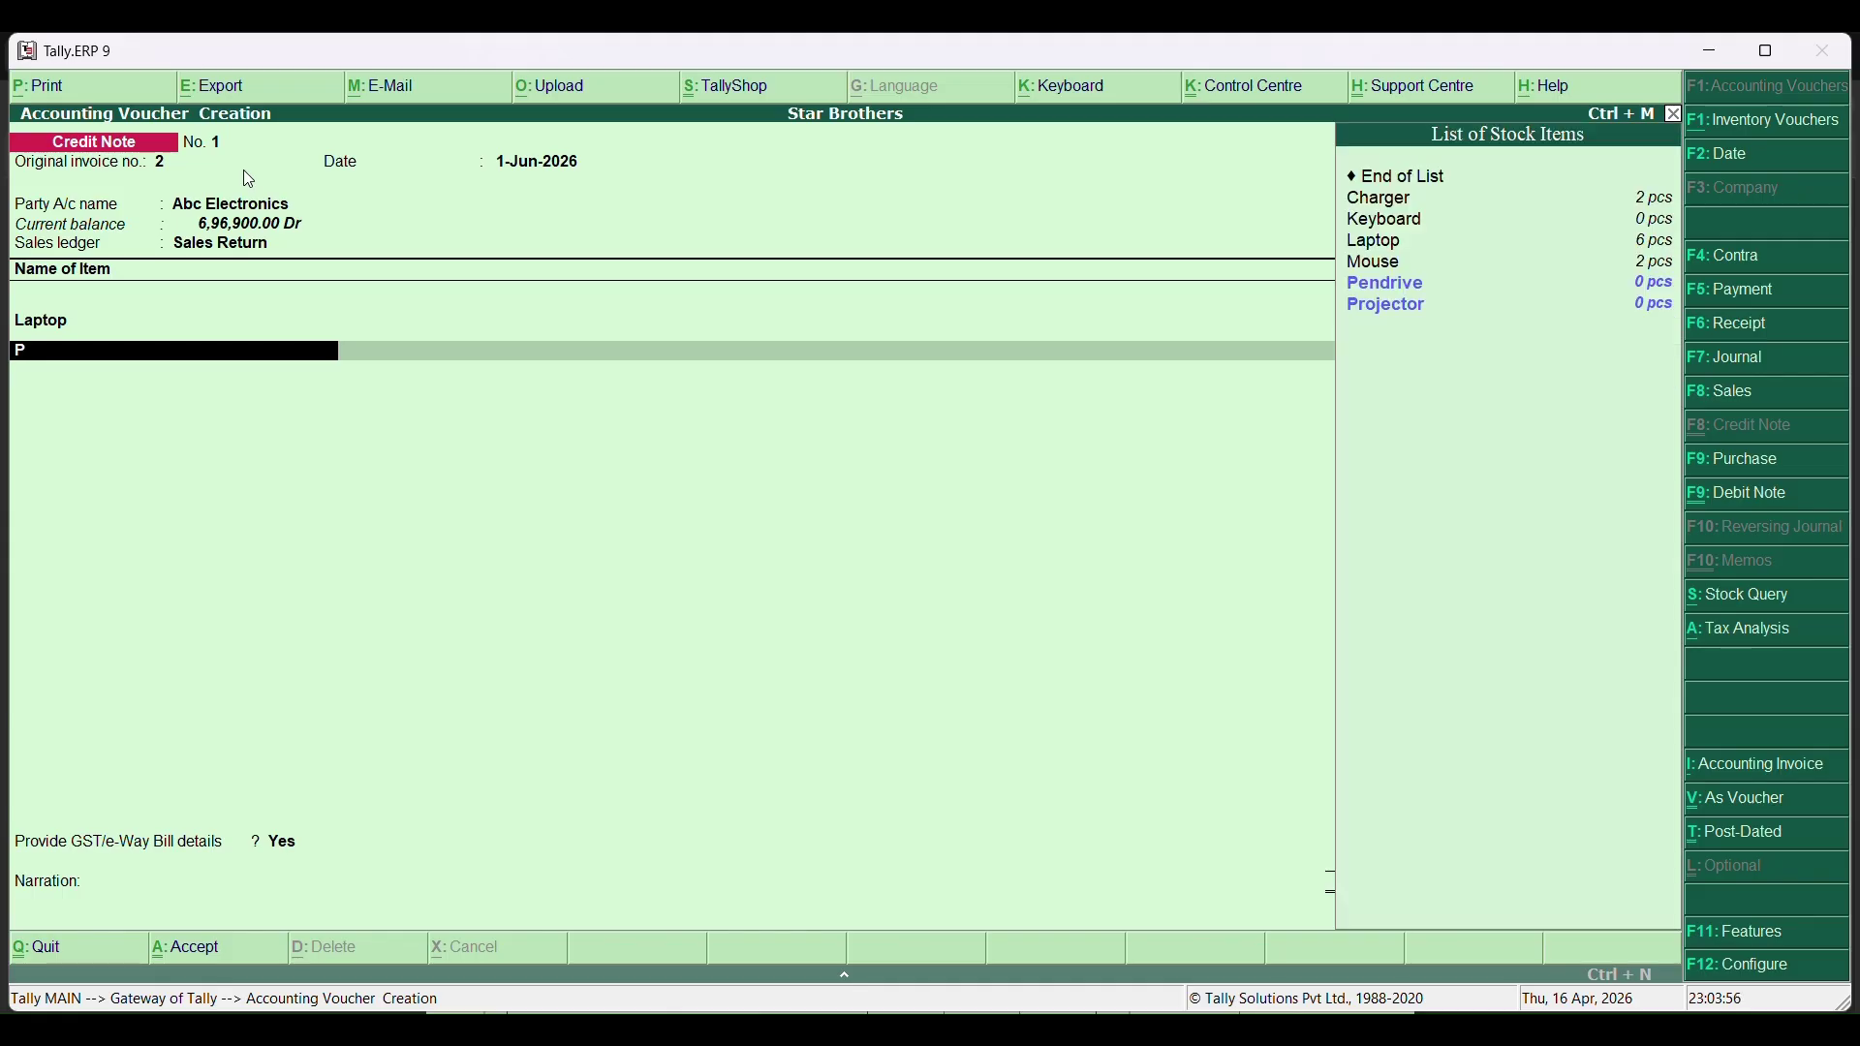
{"action": "type", "text": "r"}
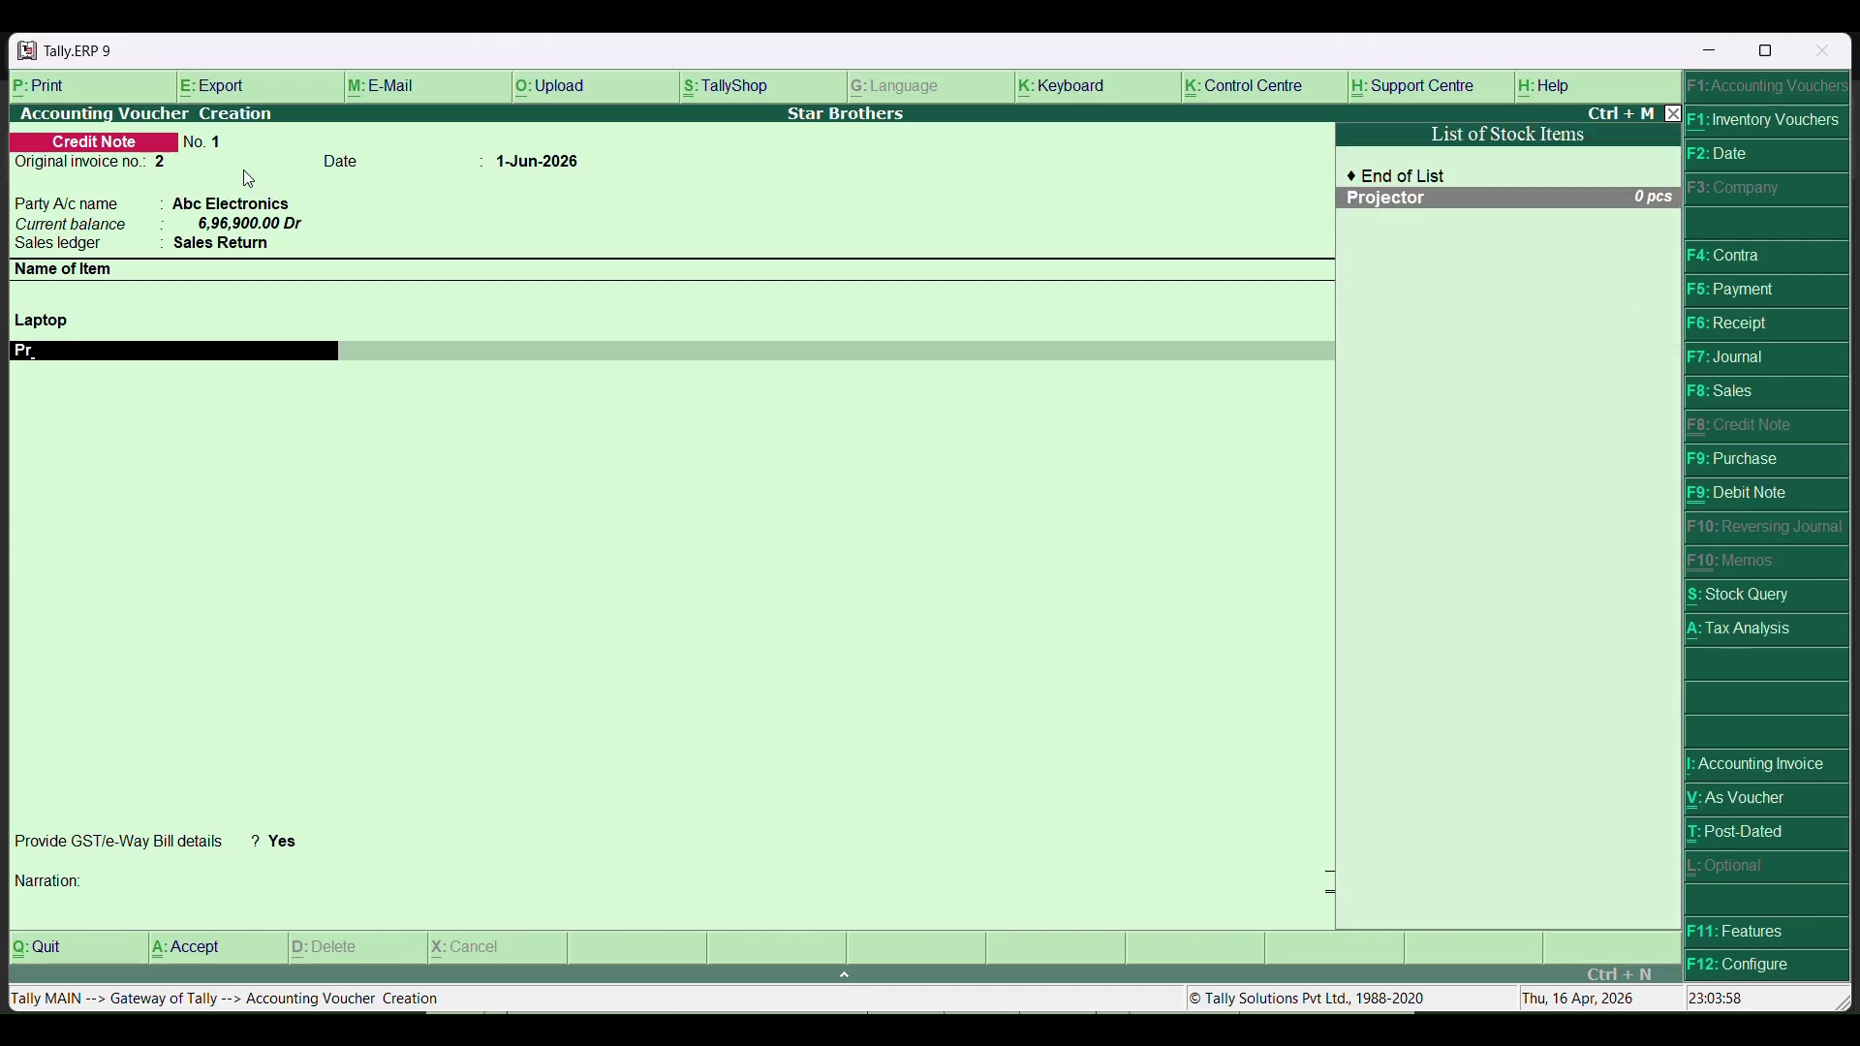
{"action": "key", "text": "Return"}
{"action": "type", "text": "5"}
{"action": "key", "text": "Return"}
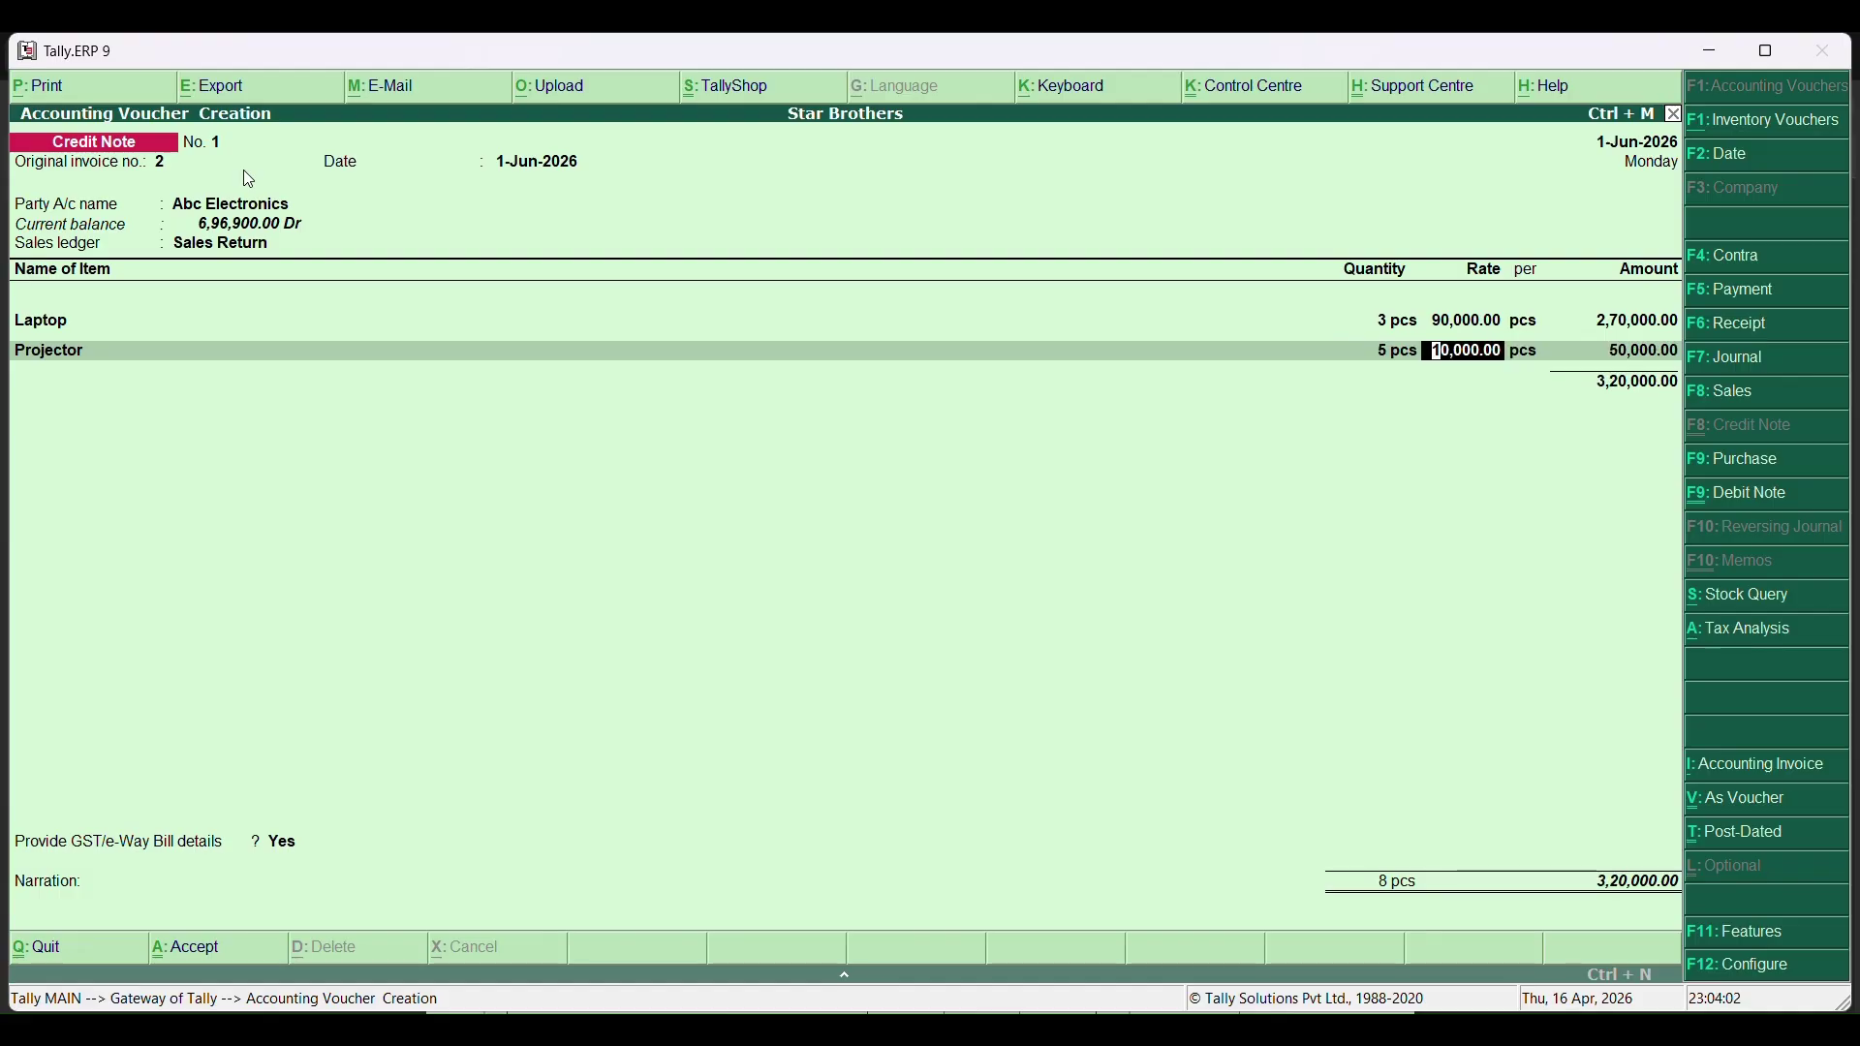
{"action": "key", "text": "Return"}
{"action": "key", "text": "Return"}
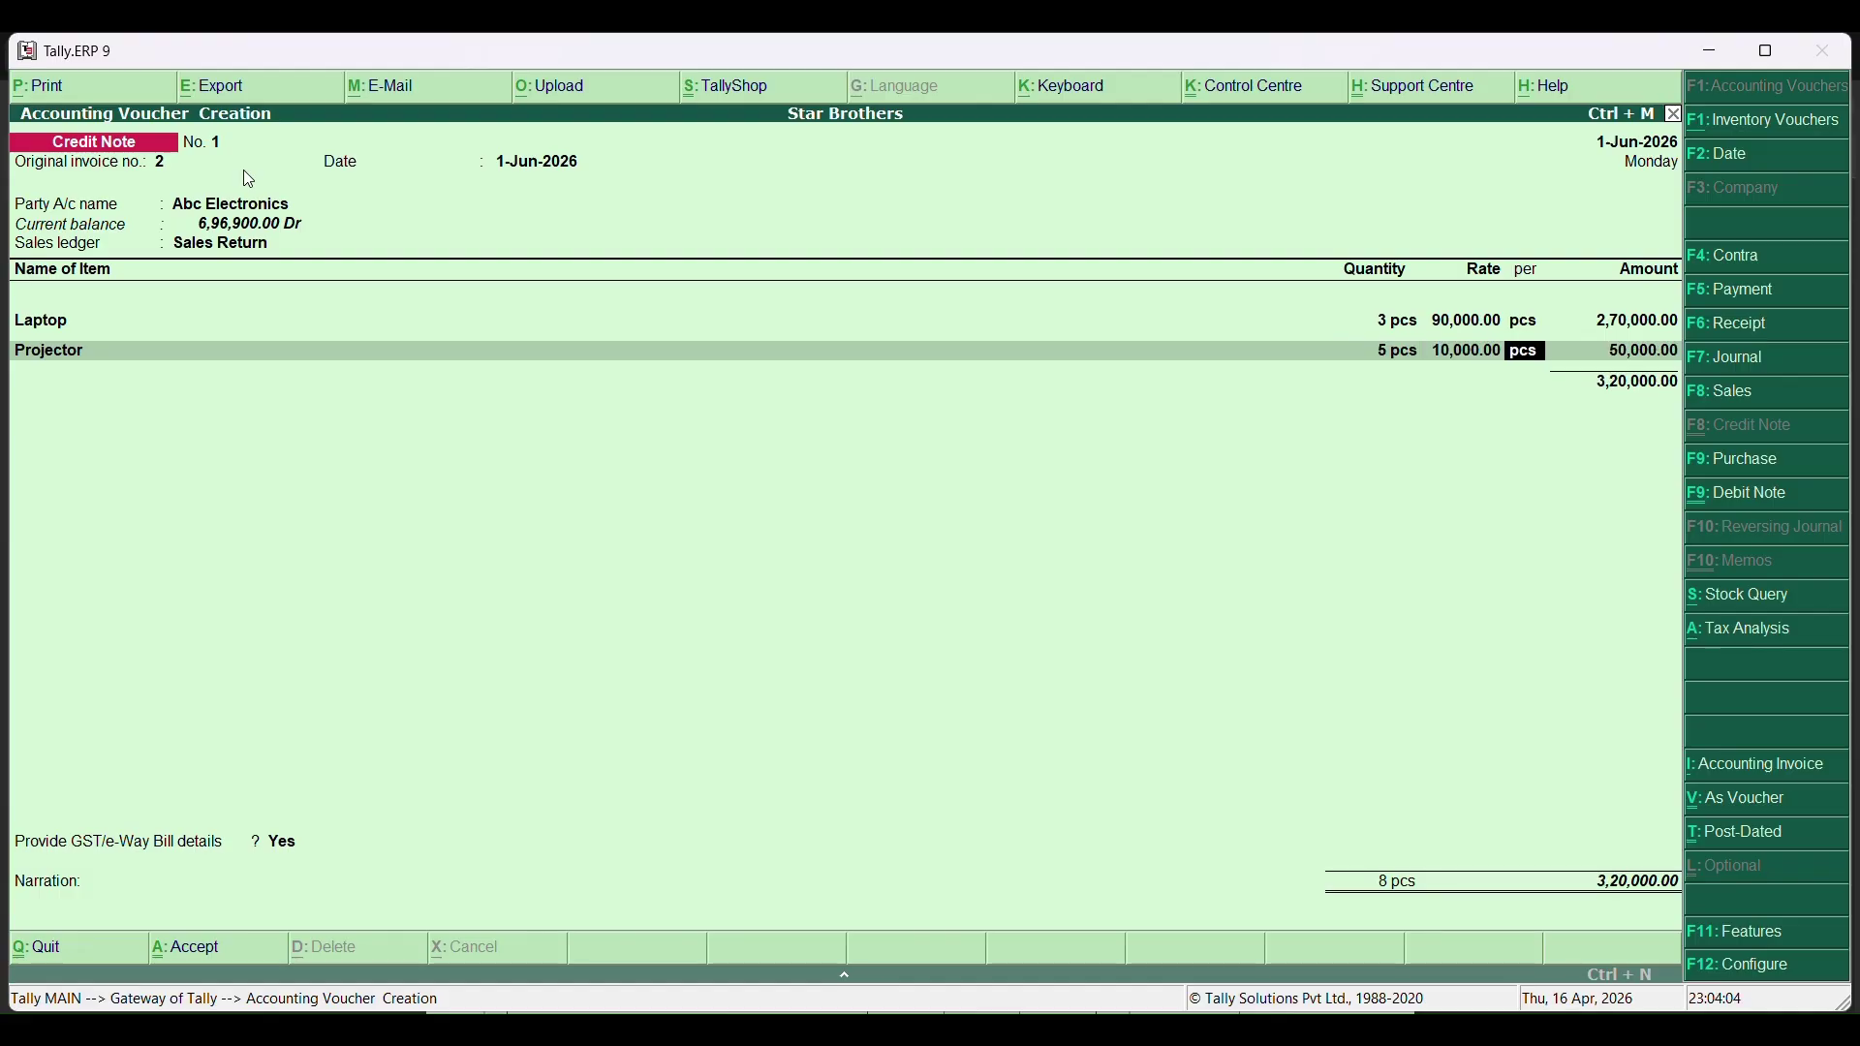
{"action": "key", "text": "Return"}
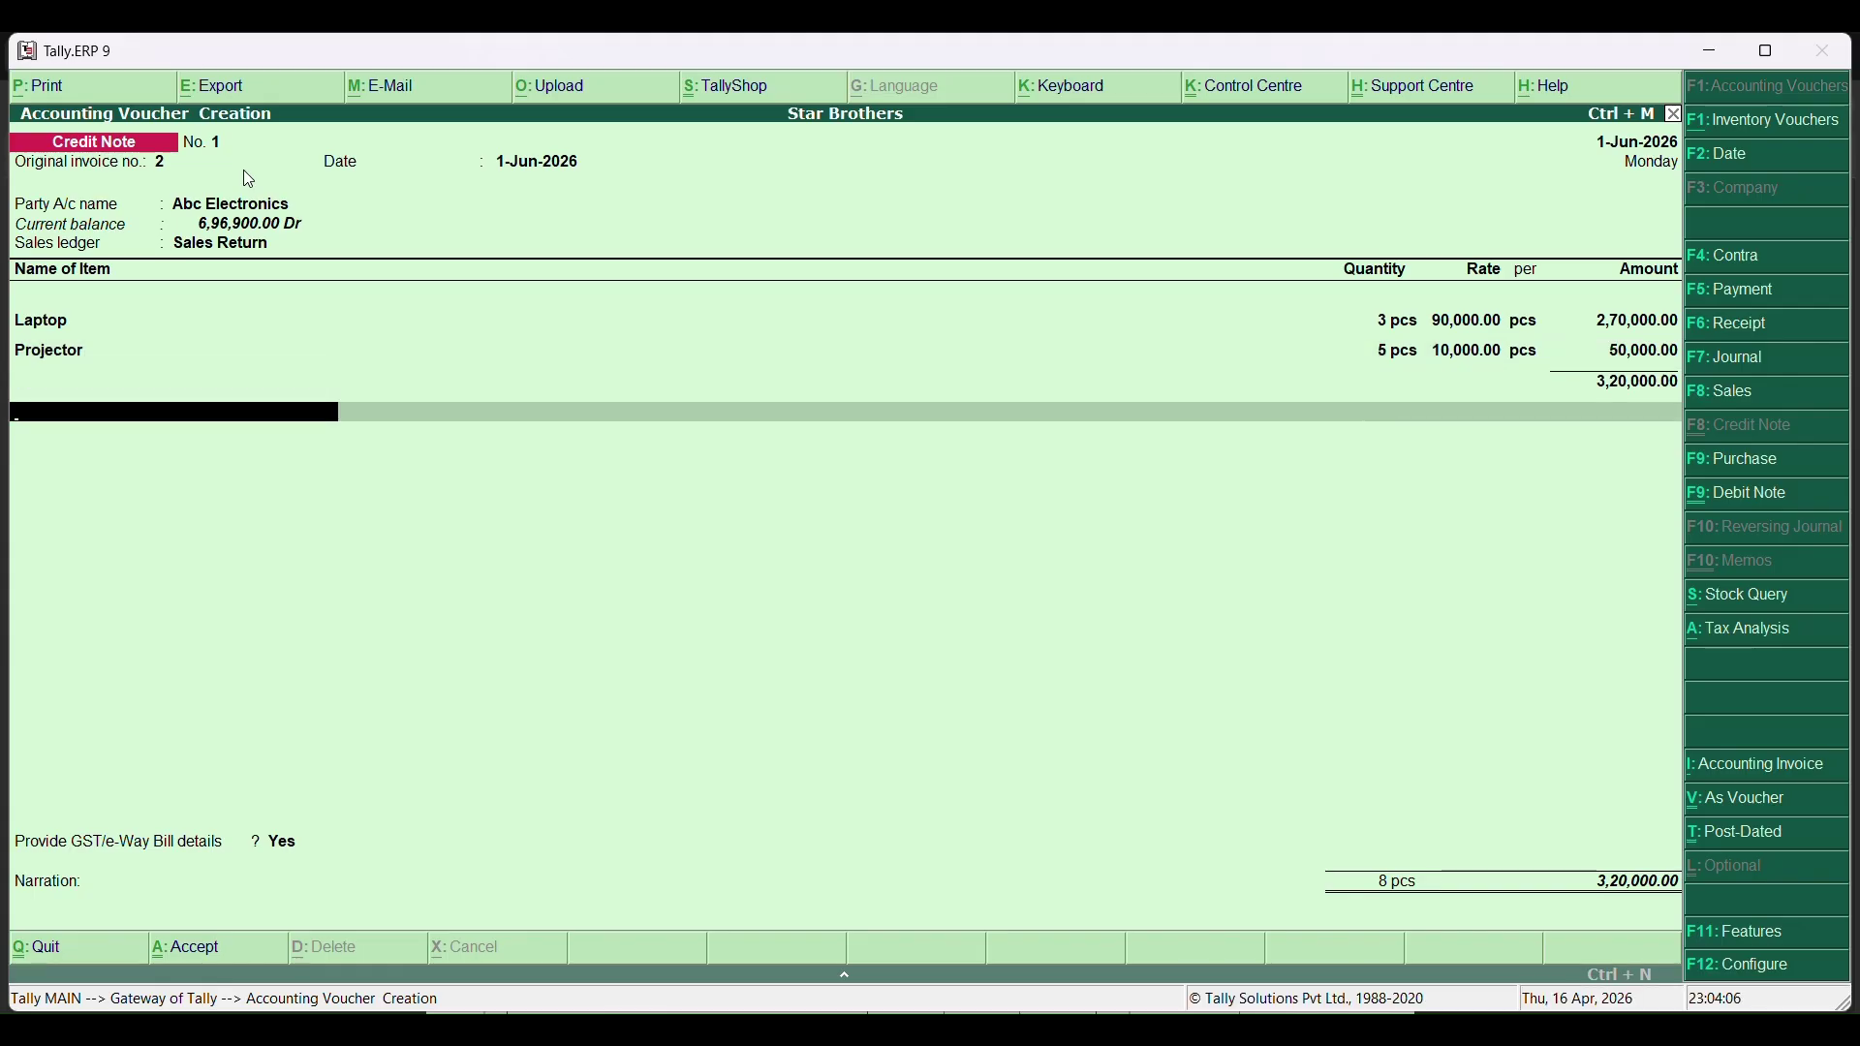
Add the CGST and SGST tax ledgers below the returned items with their calculated amounts.
{"action": "key", "text": "Return"}
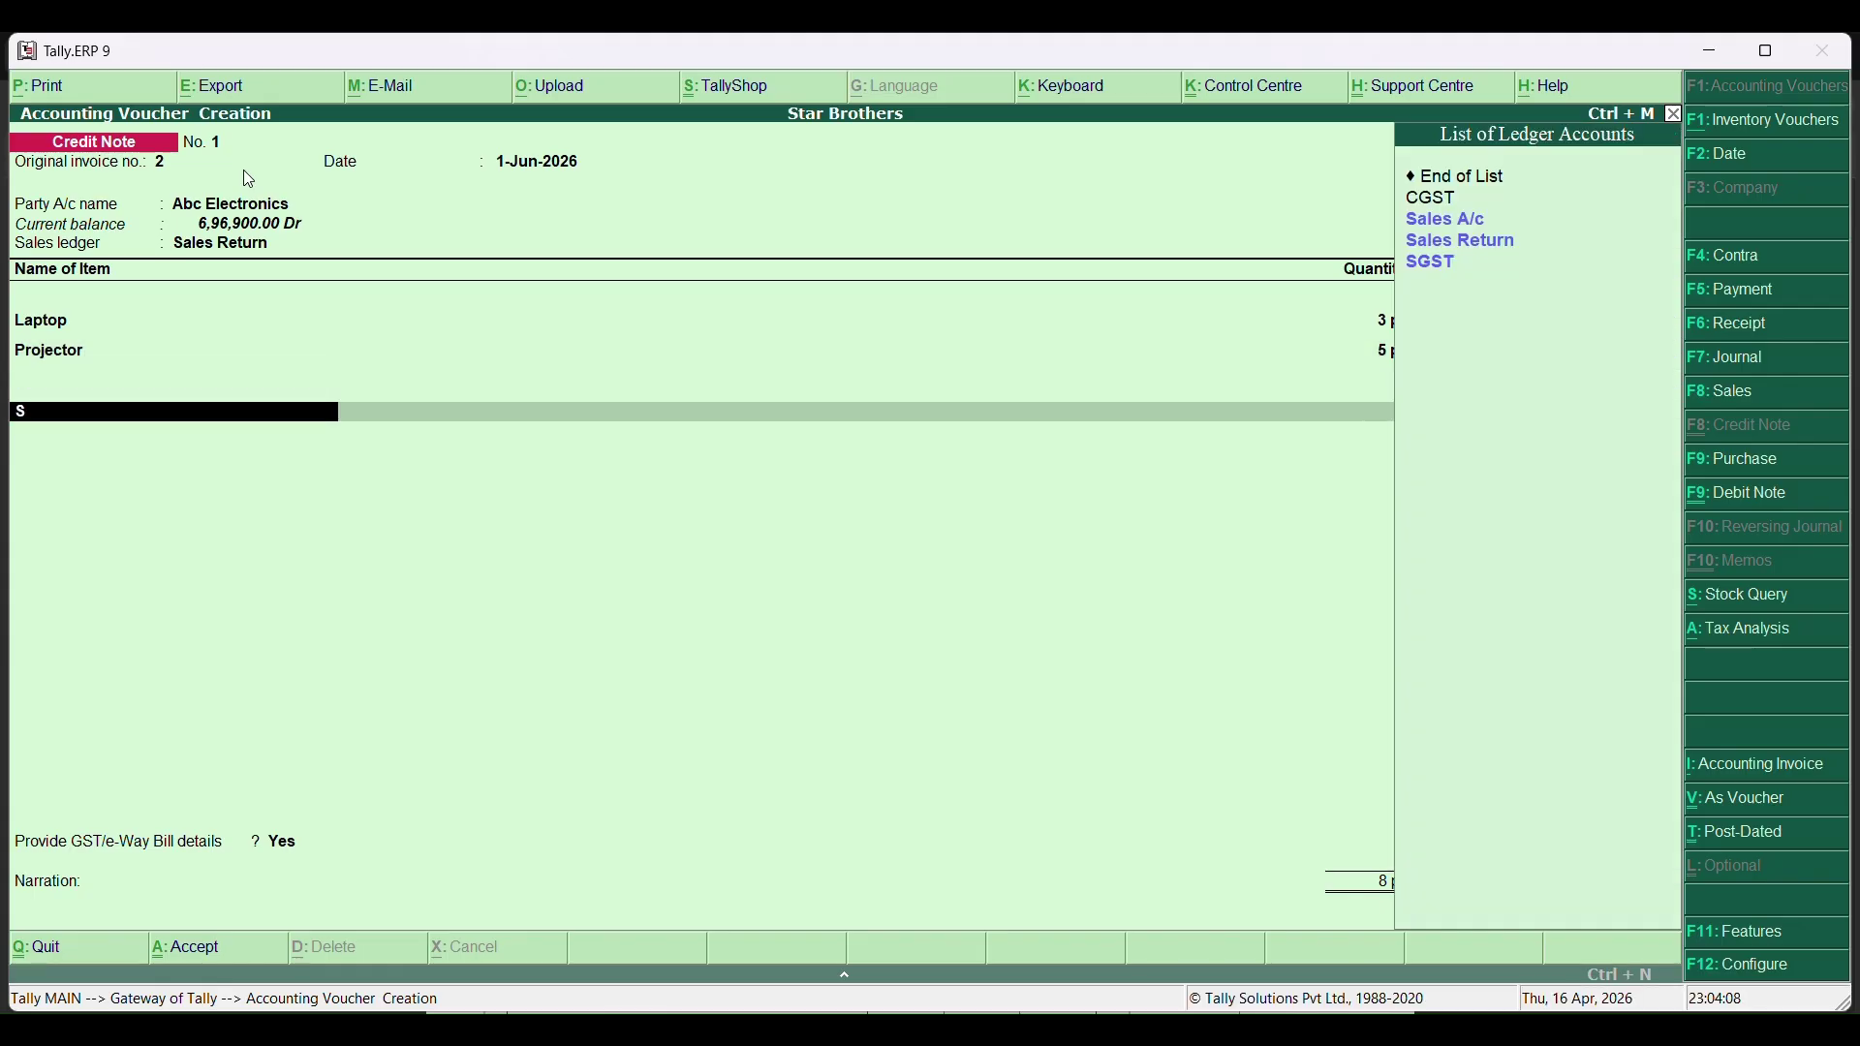
{"action": "type", "text": "c"}
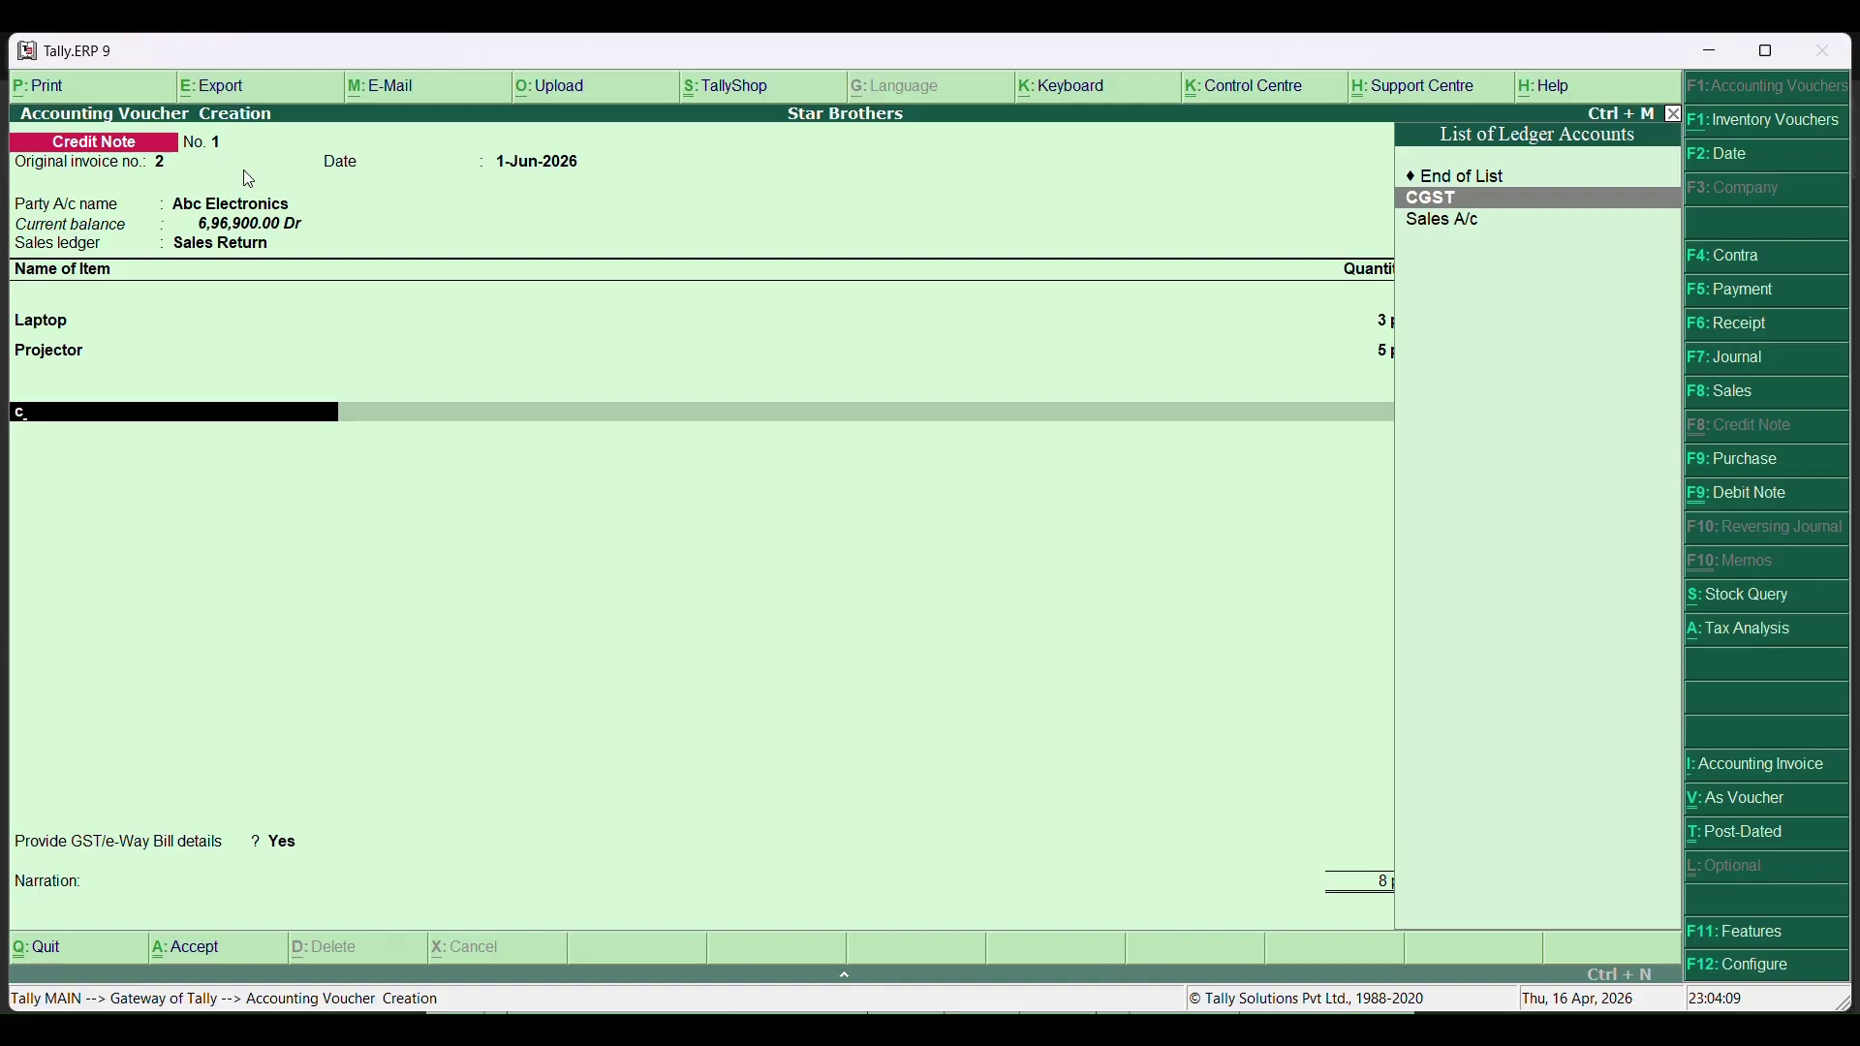
{"action": "key", "text": "Return"}
{"action": "key", "text": "Return"}
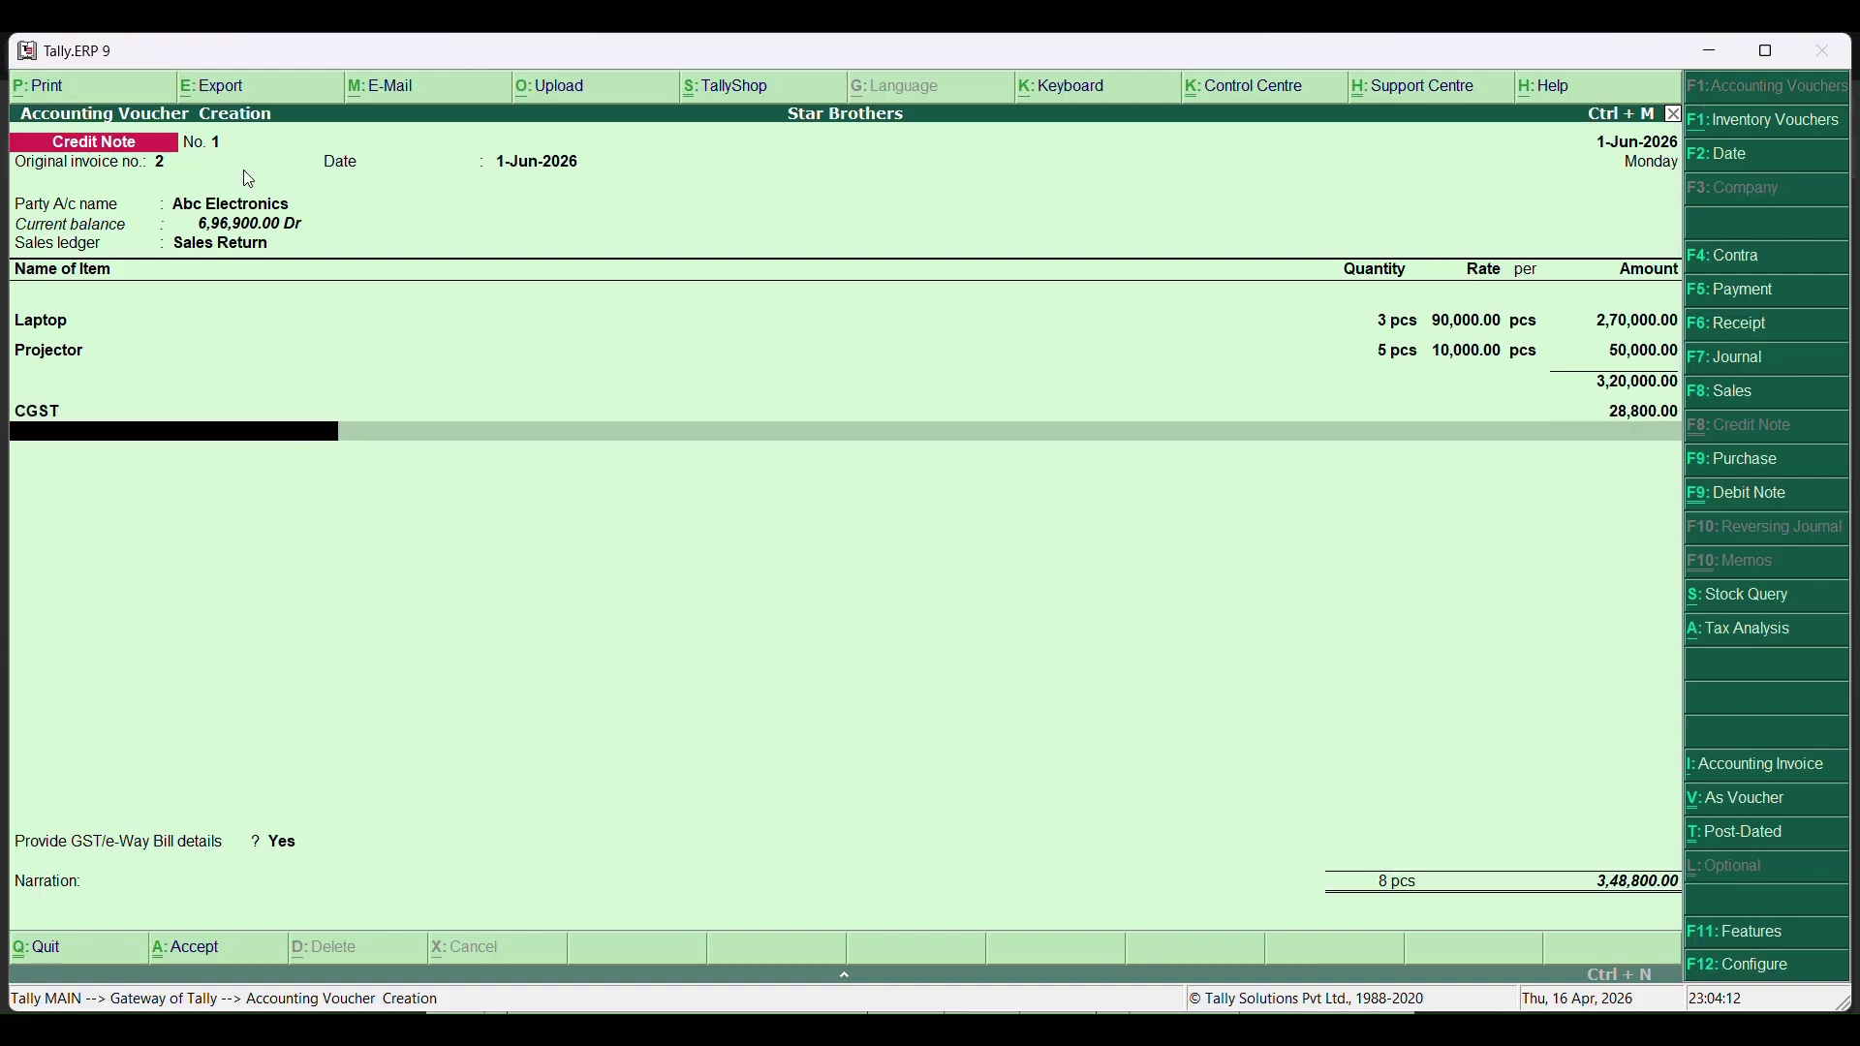
{"action": "type", "text": "S"}
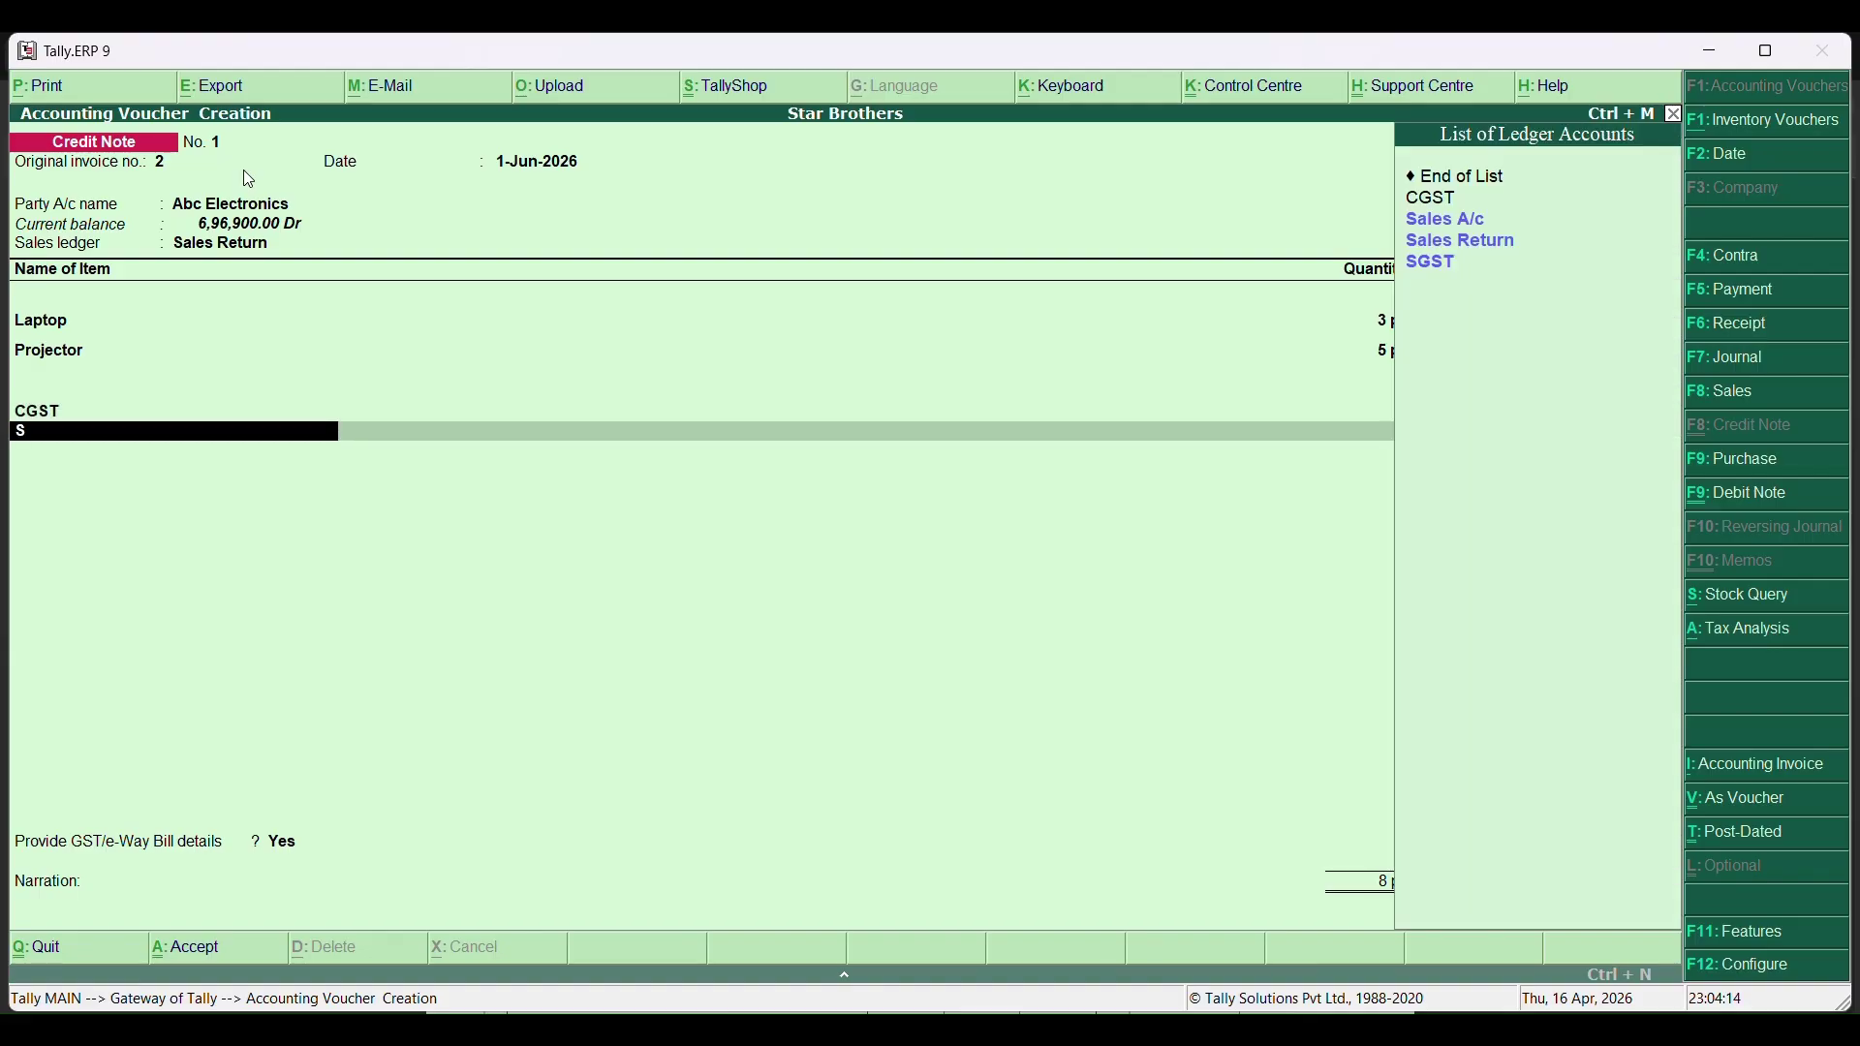
{"action": "type", "text": "g"}
{"action": "key", "text": "Return"}
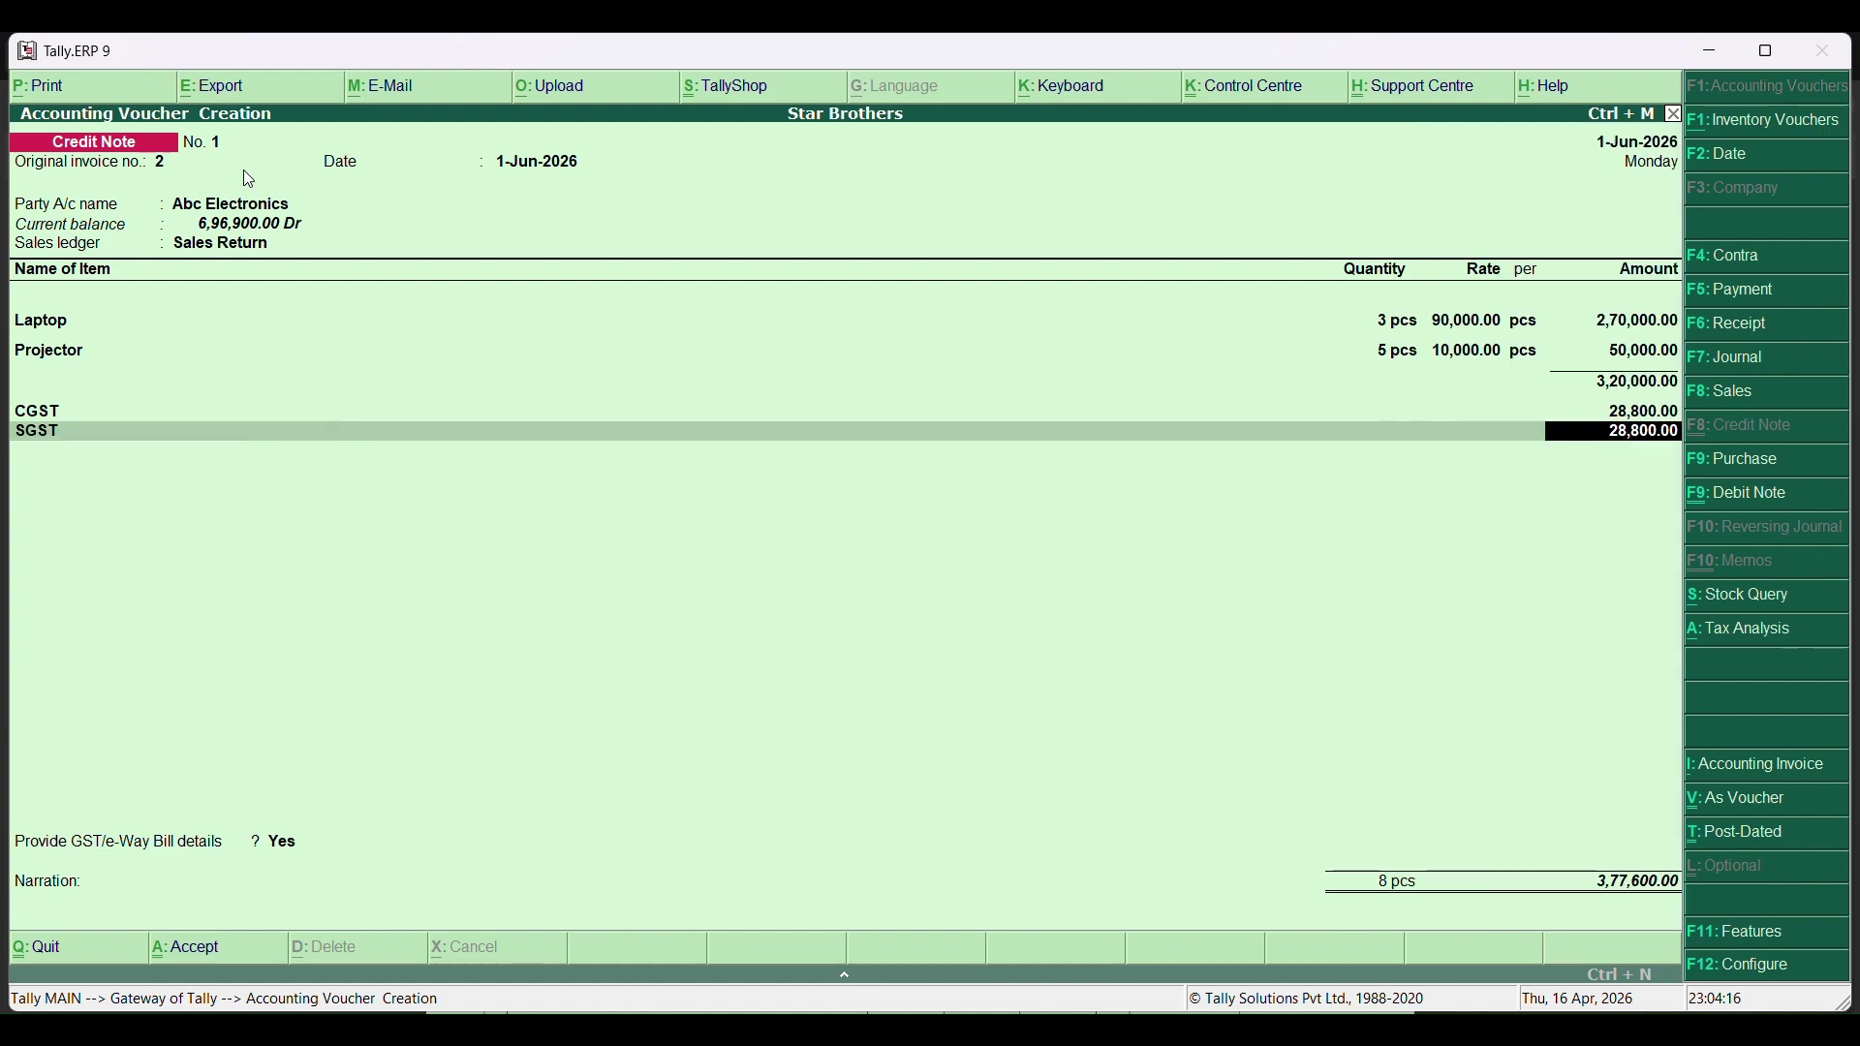
{"action": "key", "text": "Return"}
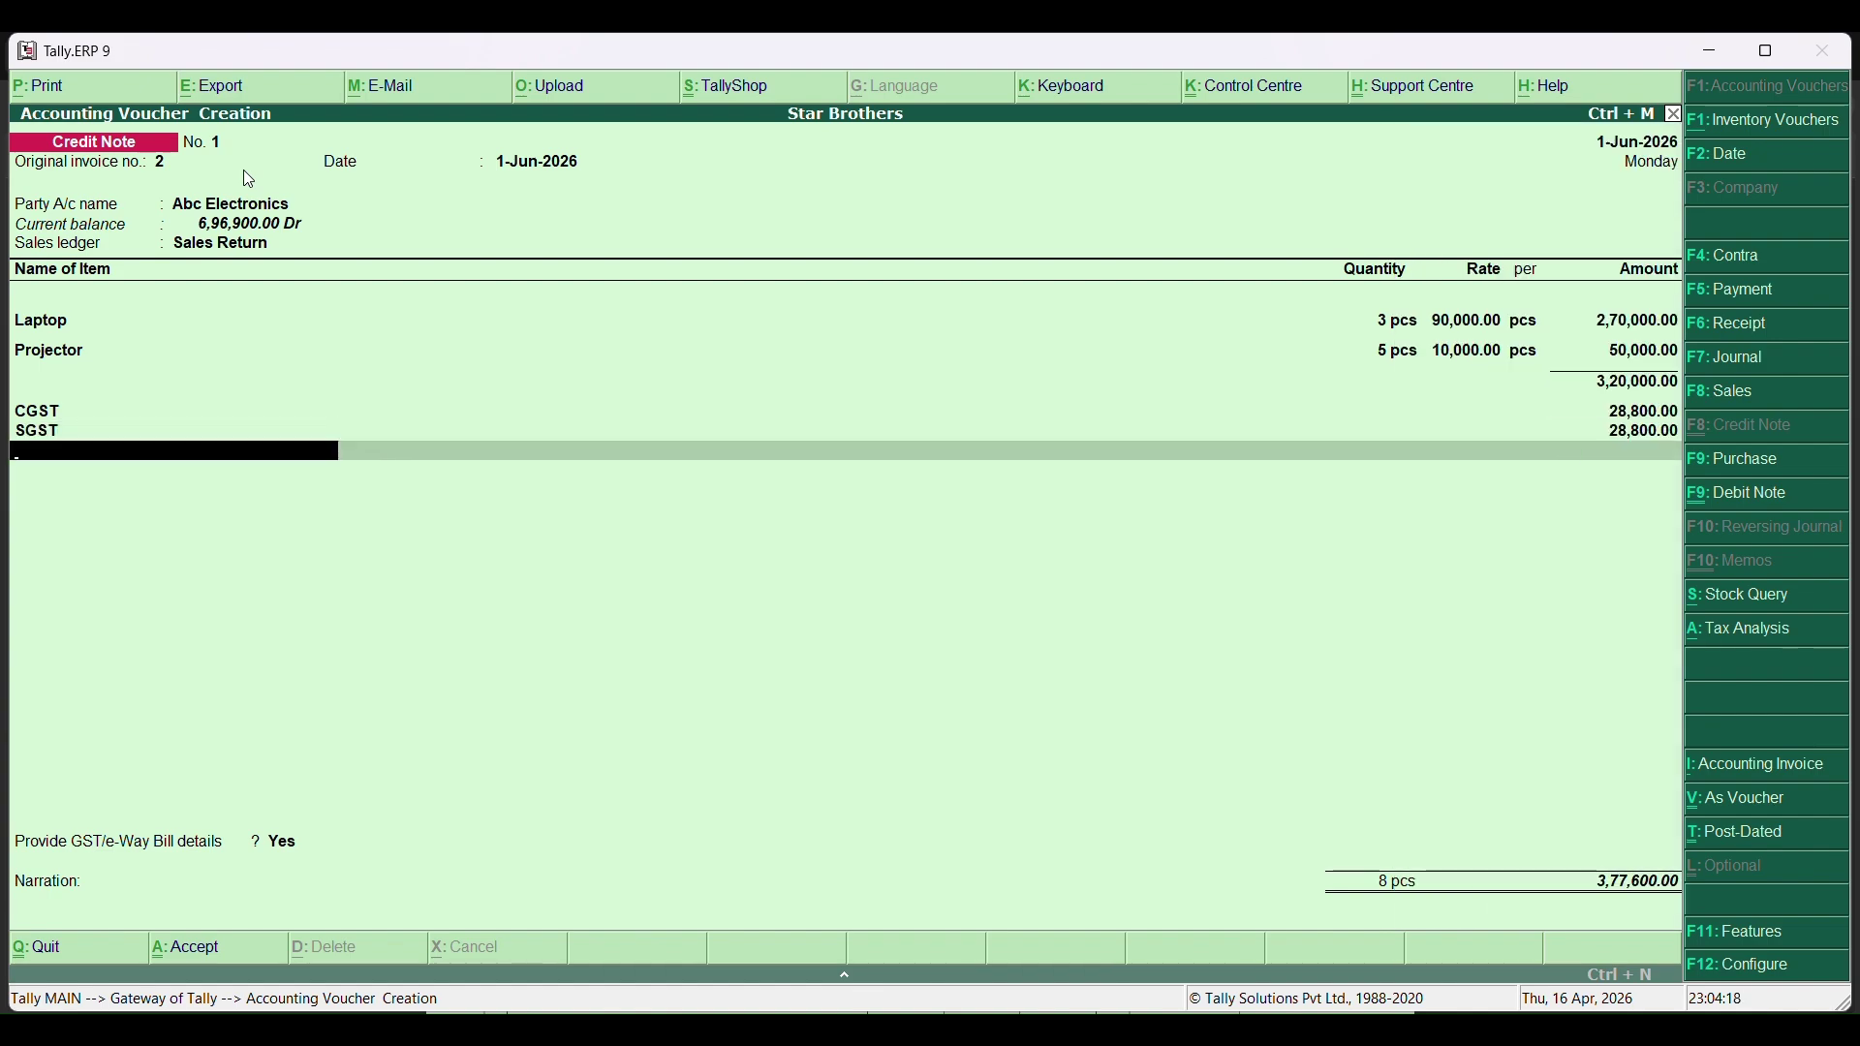
{"action": "key", "text": "Return"}
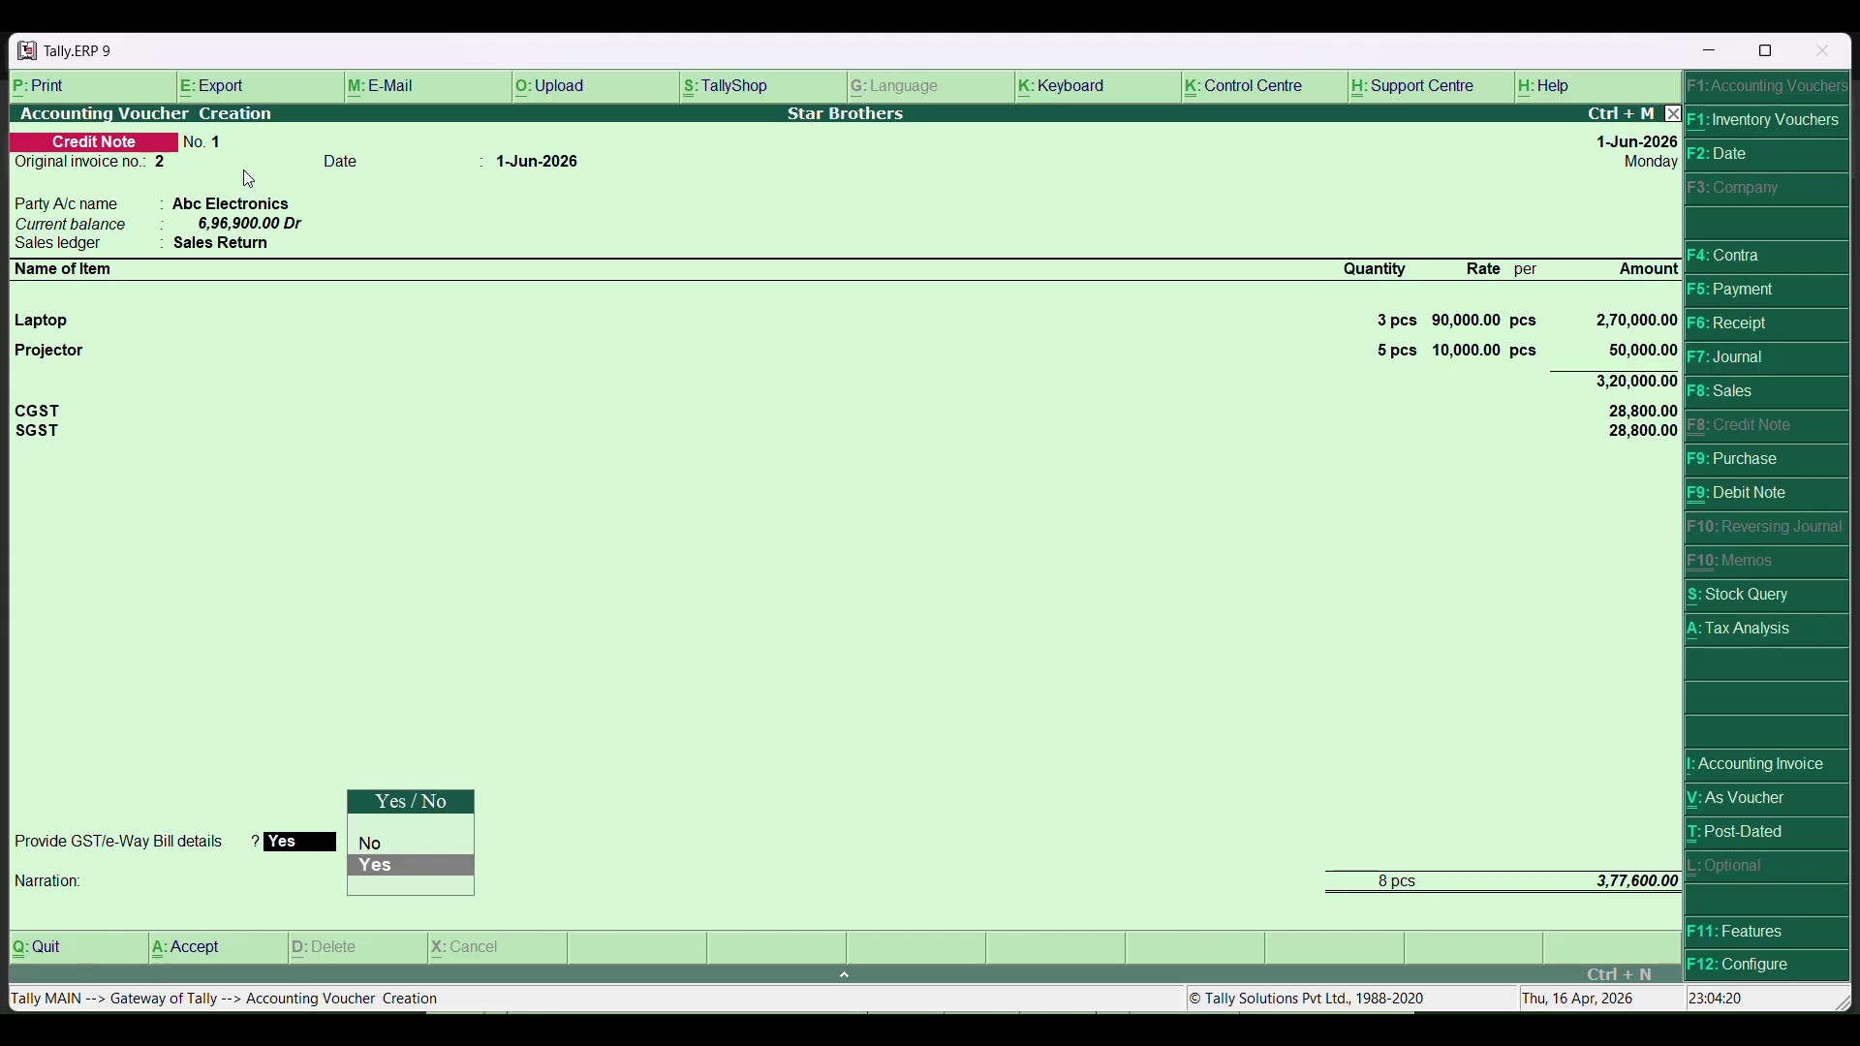
Provide GST details with 01-Sales Return as the reason for issuing the note, and save the credit note without narration.
{"action": "key", "text": "Return"}
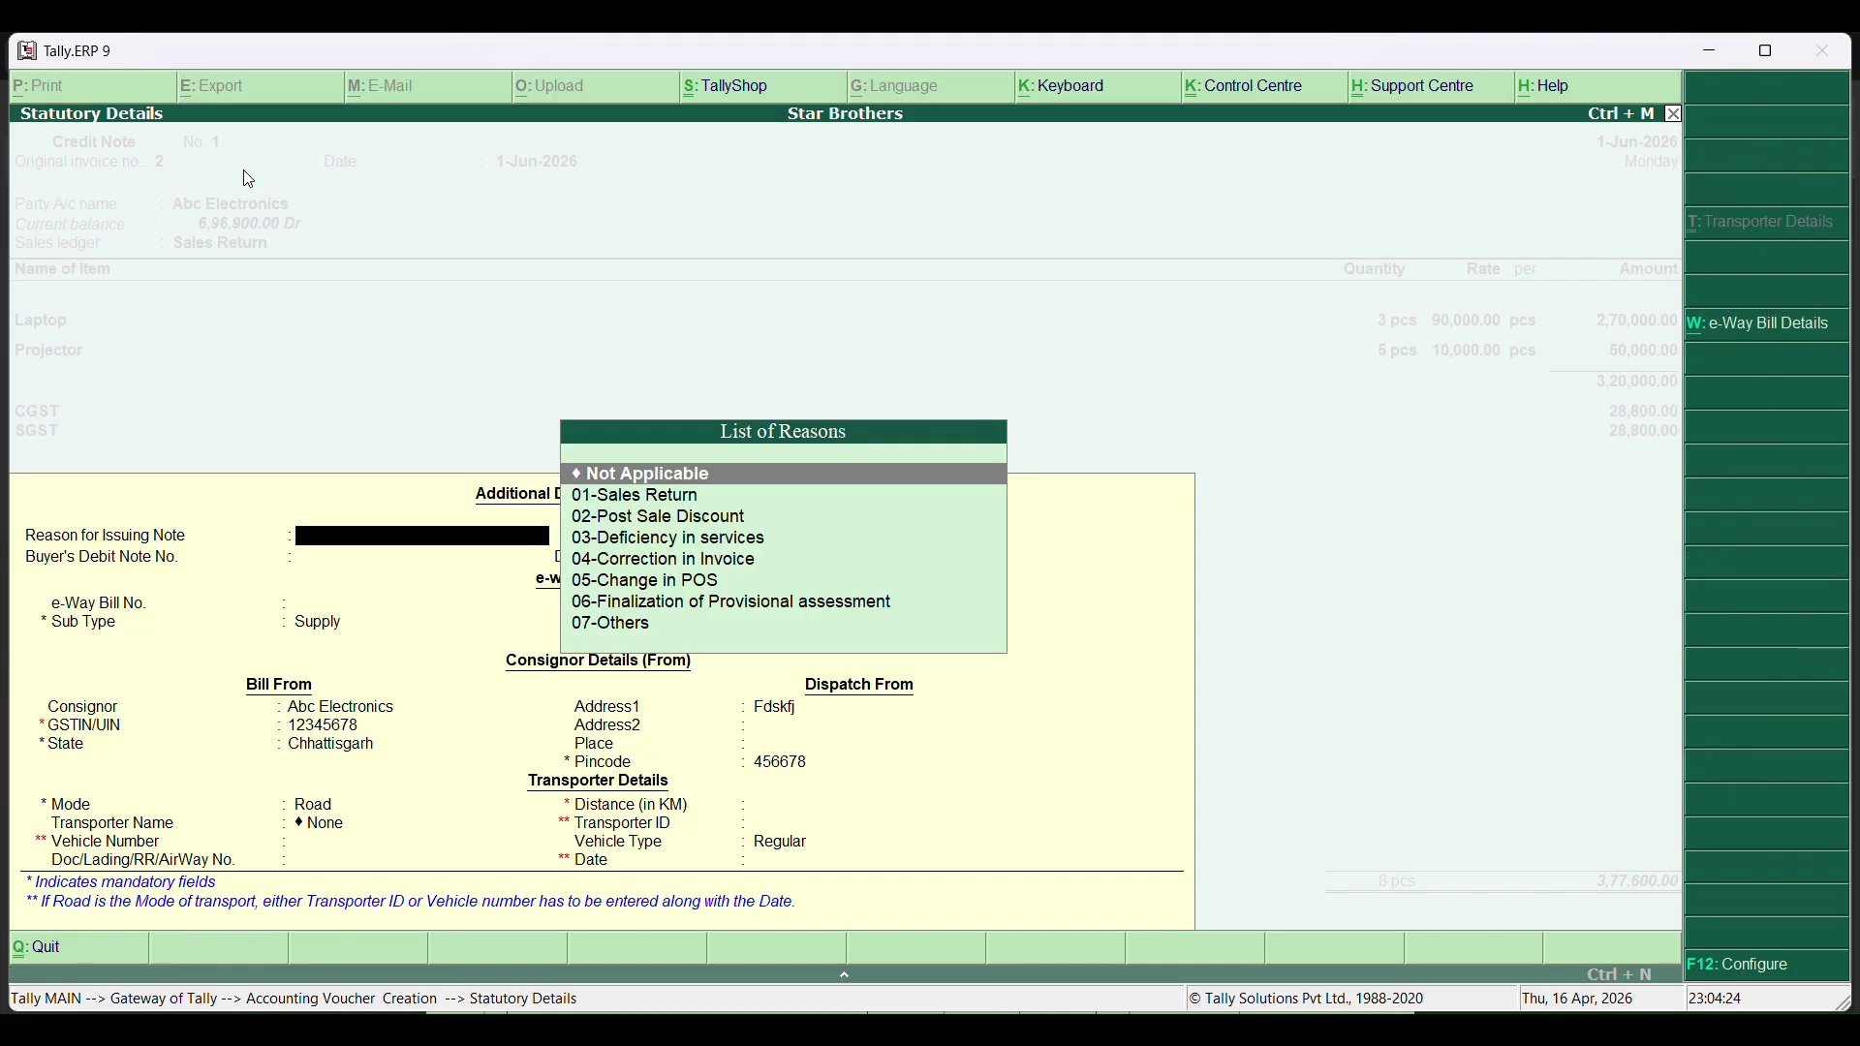
{"action": "key", "text": "Down"}
{"action": "key", "text": "Return"}
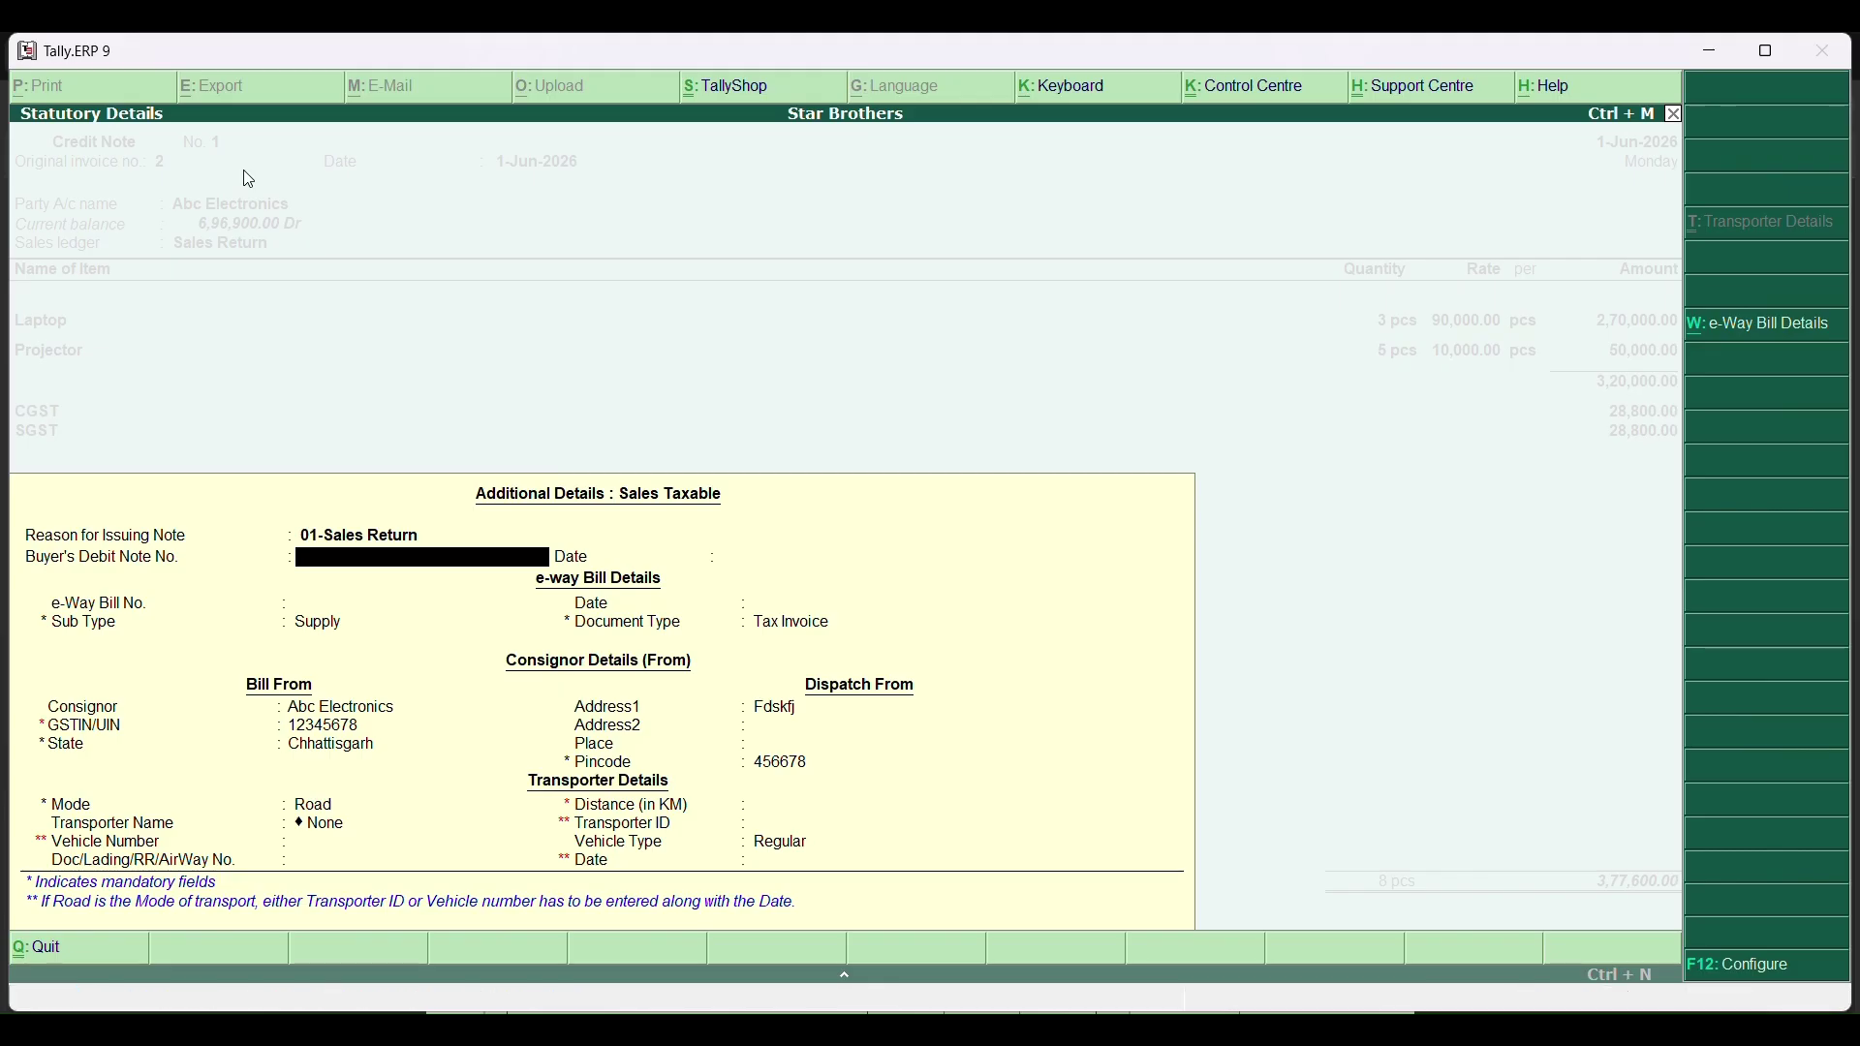
{"action": "key", "text": "ctrl+a"}
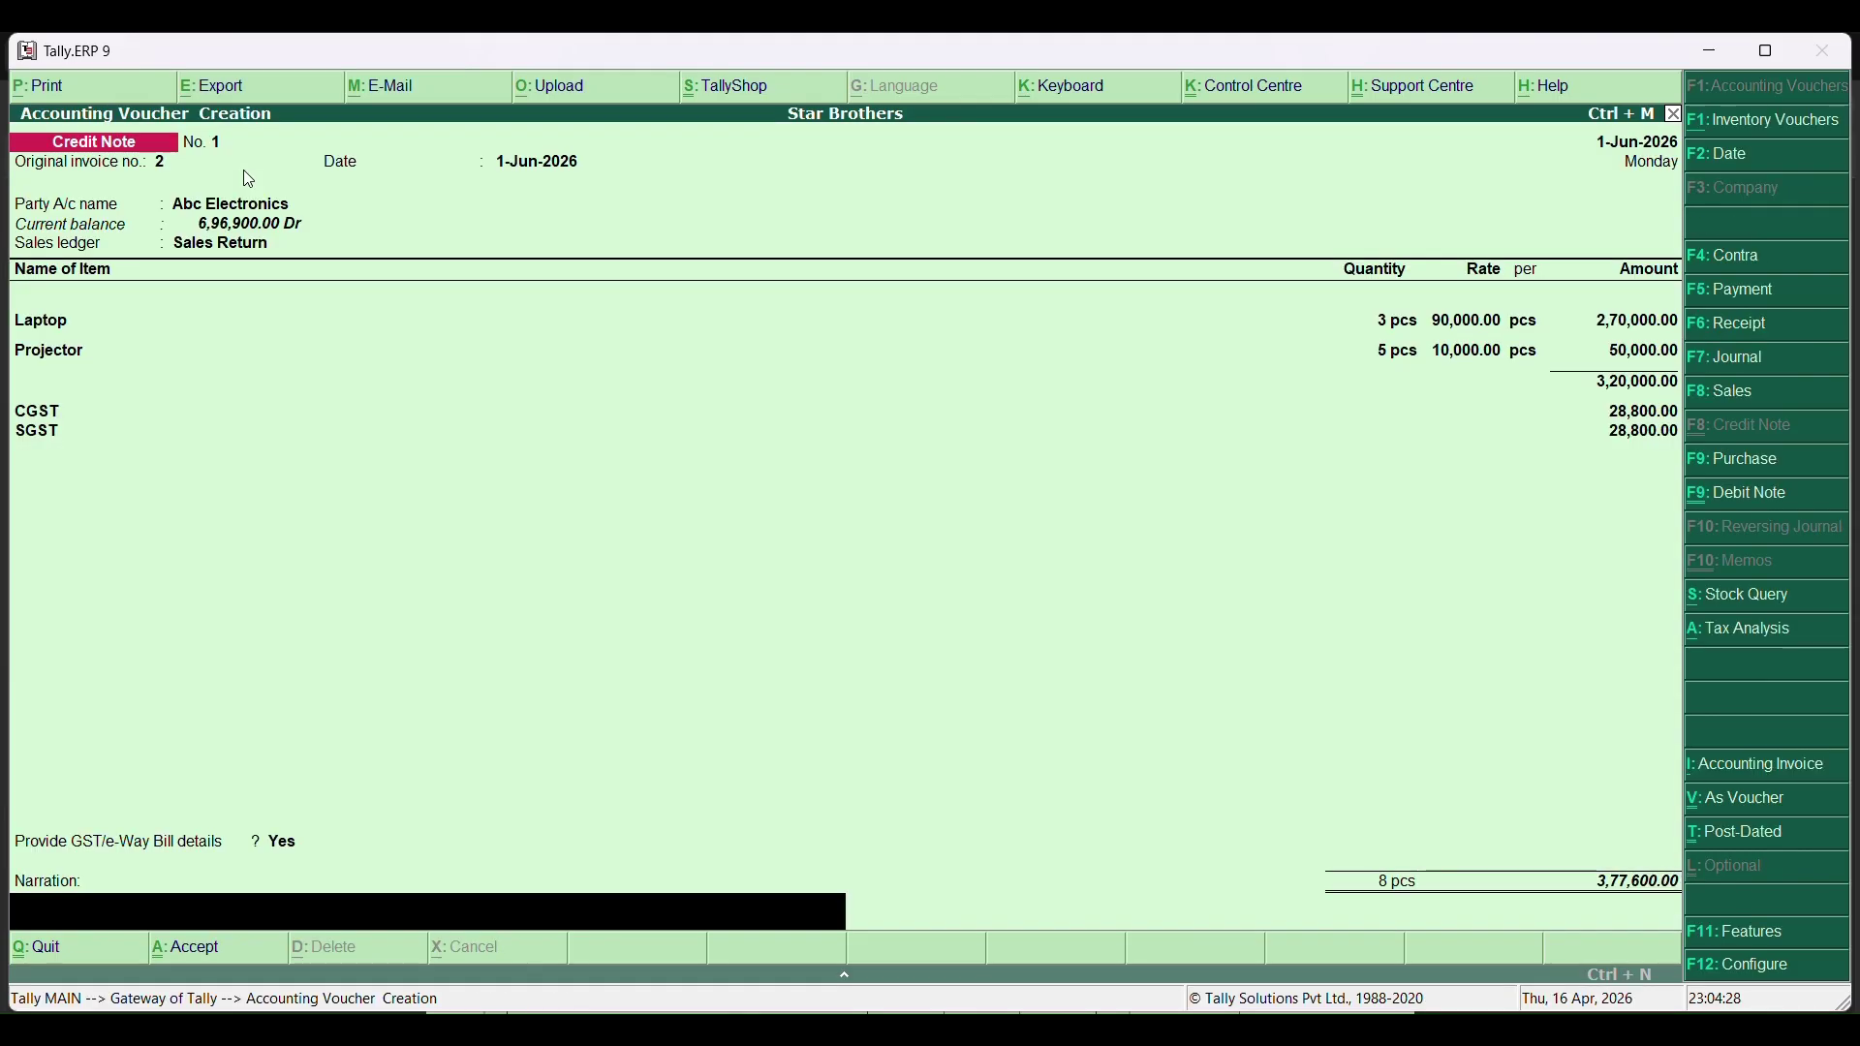
{"action": "key", "text": "Return"}
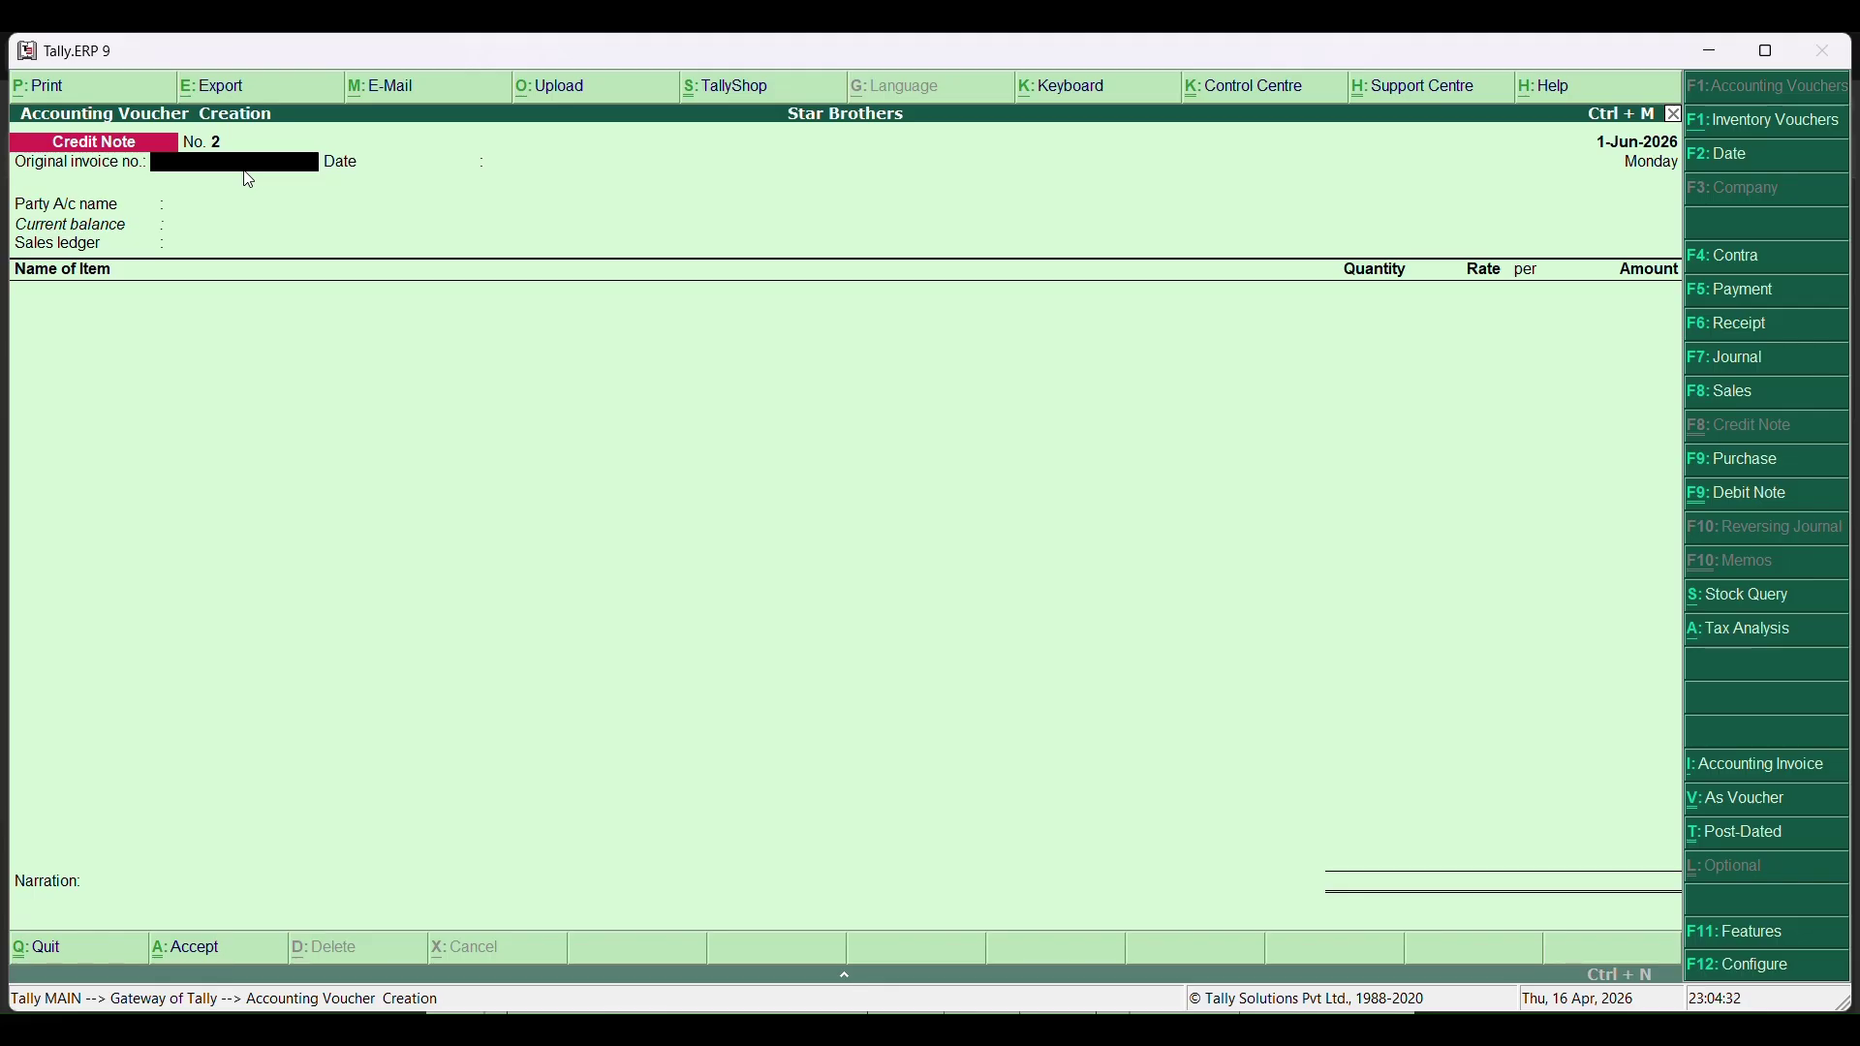
Review the saved credit note no. 1, and exit to the Gateway of Tally without changing it.
{"action": "key", "text": "Page_Up"}
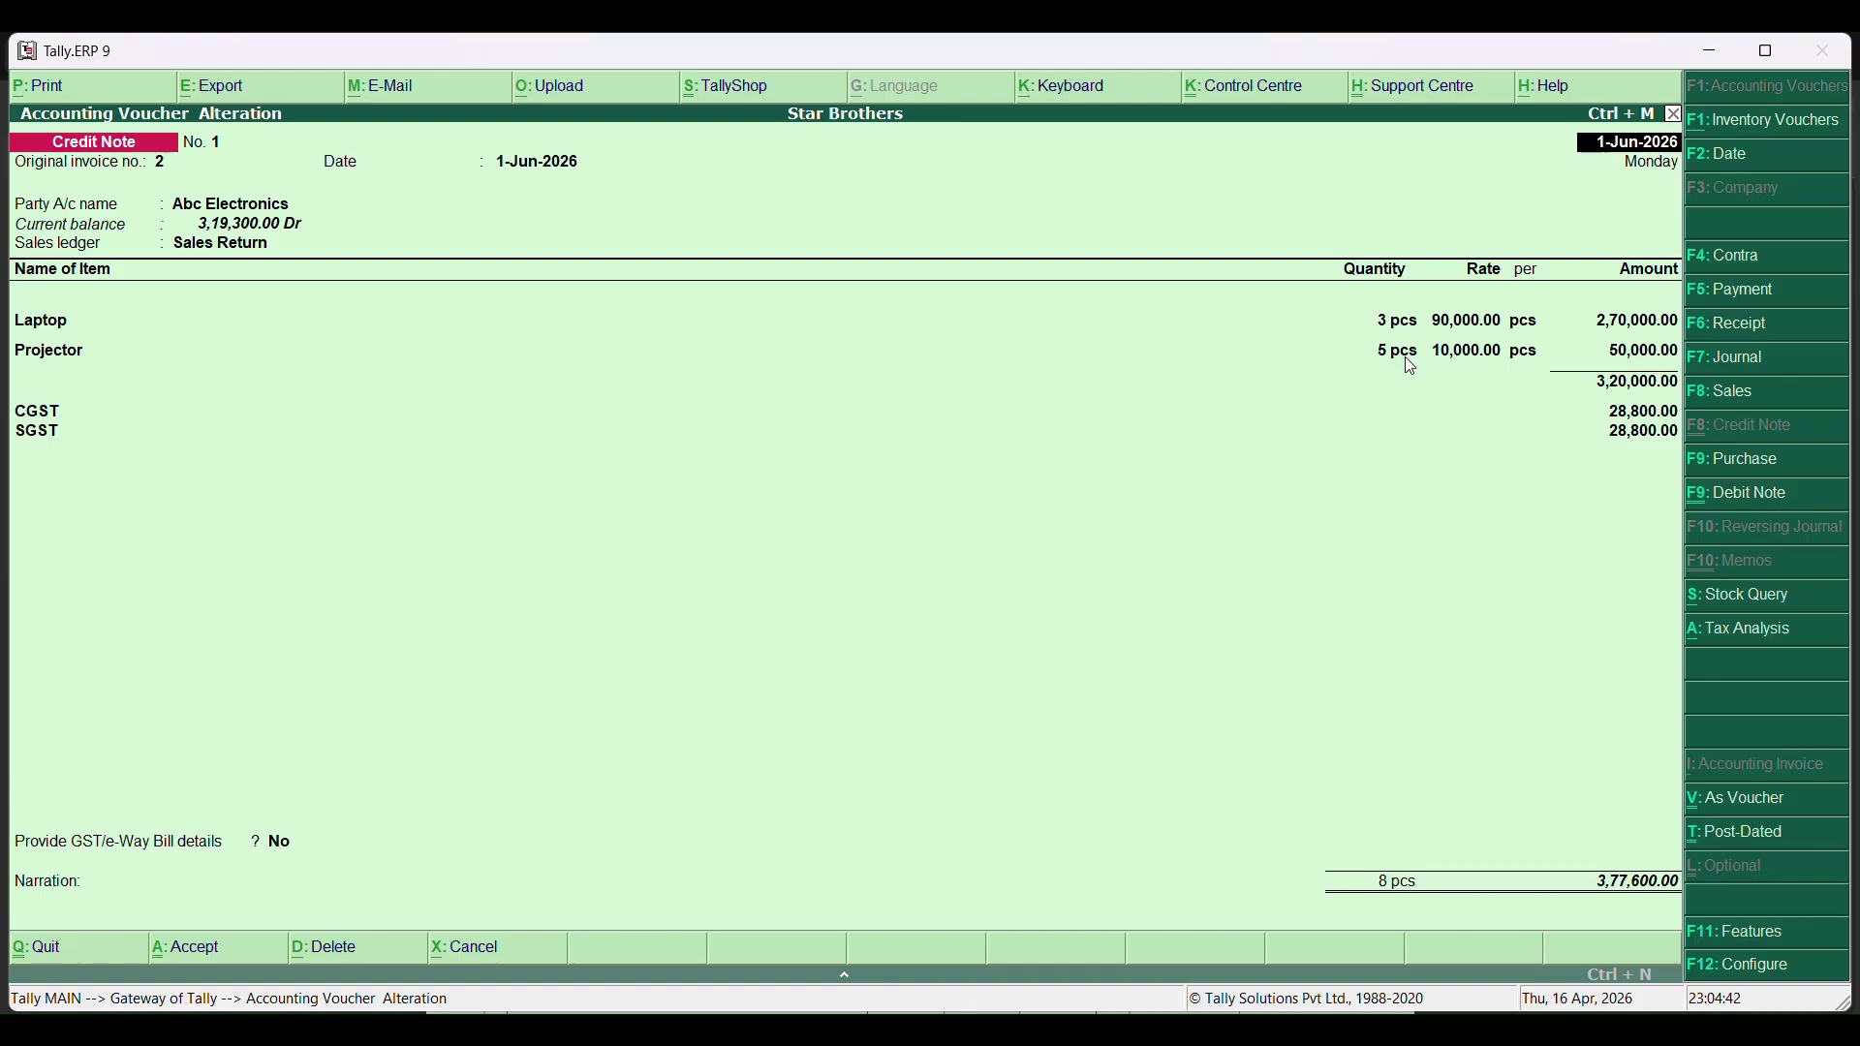
{"action": "key", "text": "Escape"}
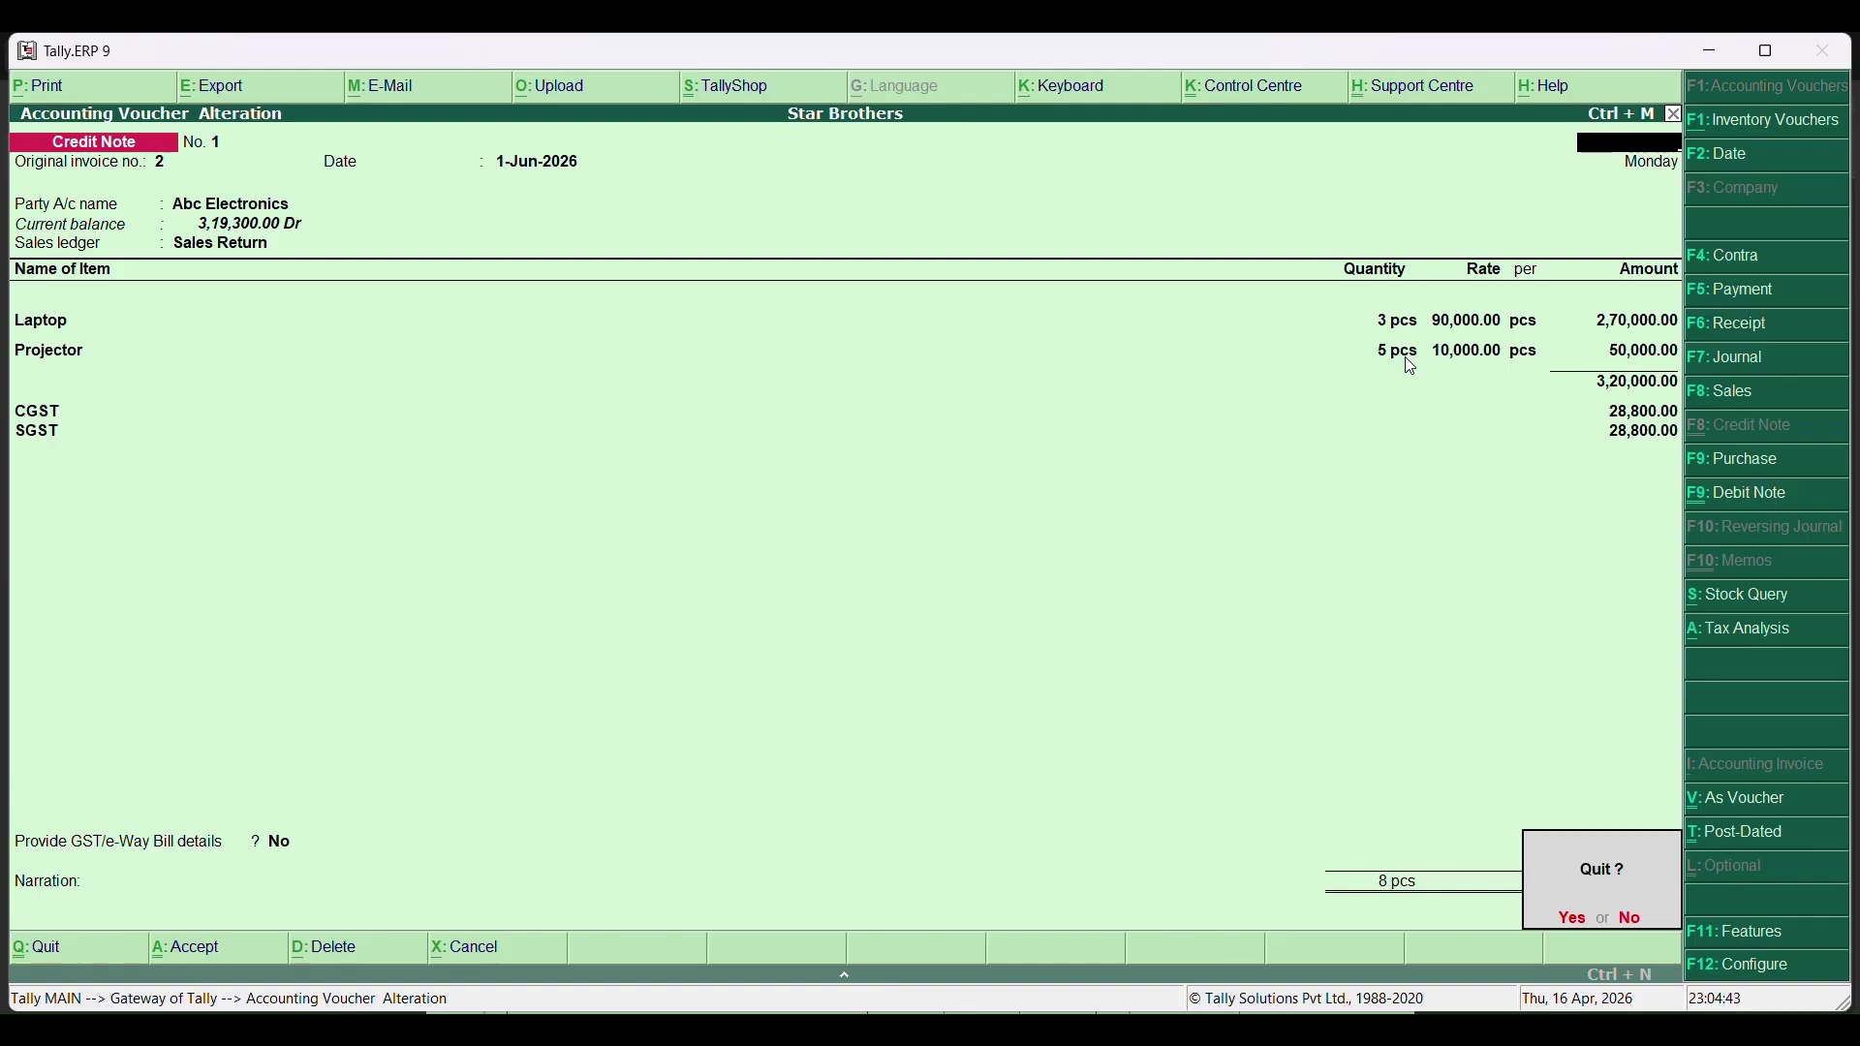
{"action": "key", "text": "Return"}
{"action": "key", "text": "Escape"}
{"action": "key", "text": "Return"}
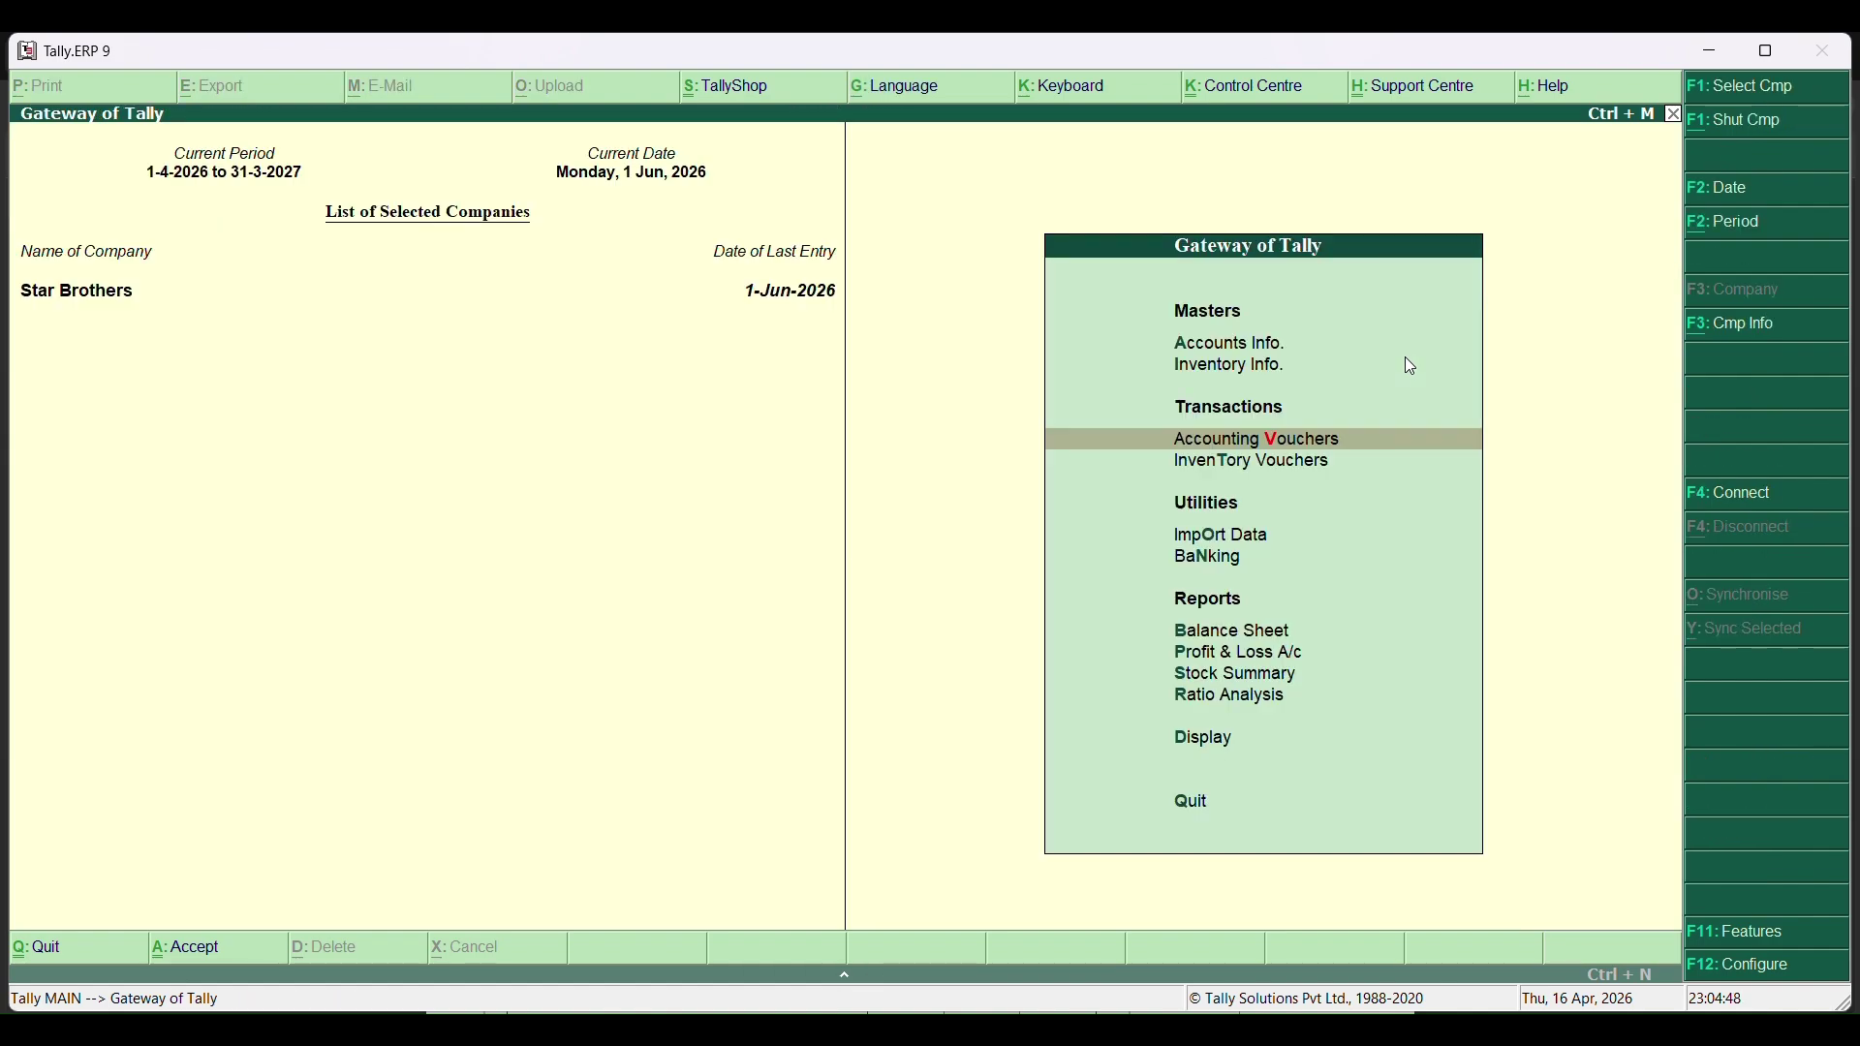
Review the closing quantities, rates and values of all stock items in the Stock Summary.
{"action": "key", "text": "s"}
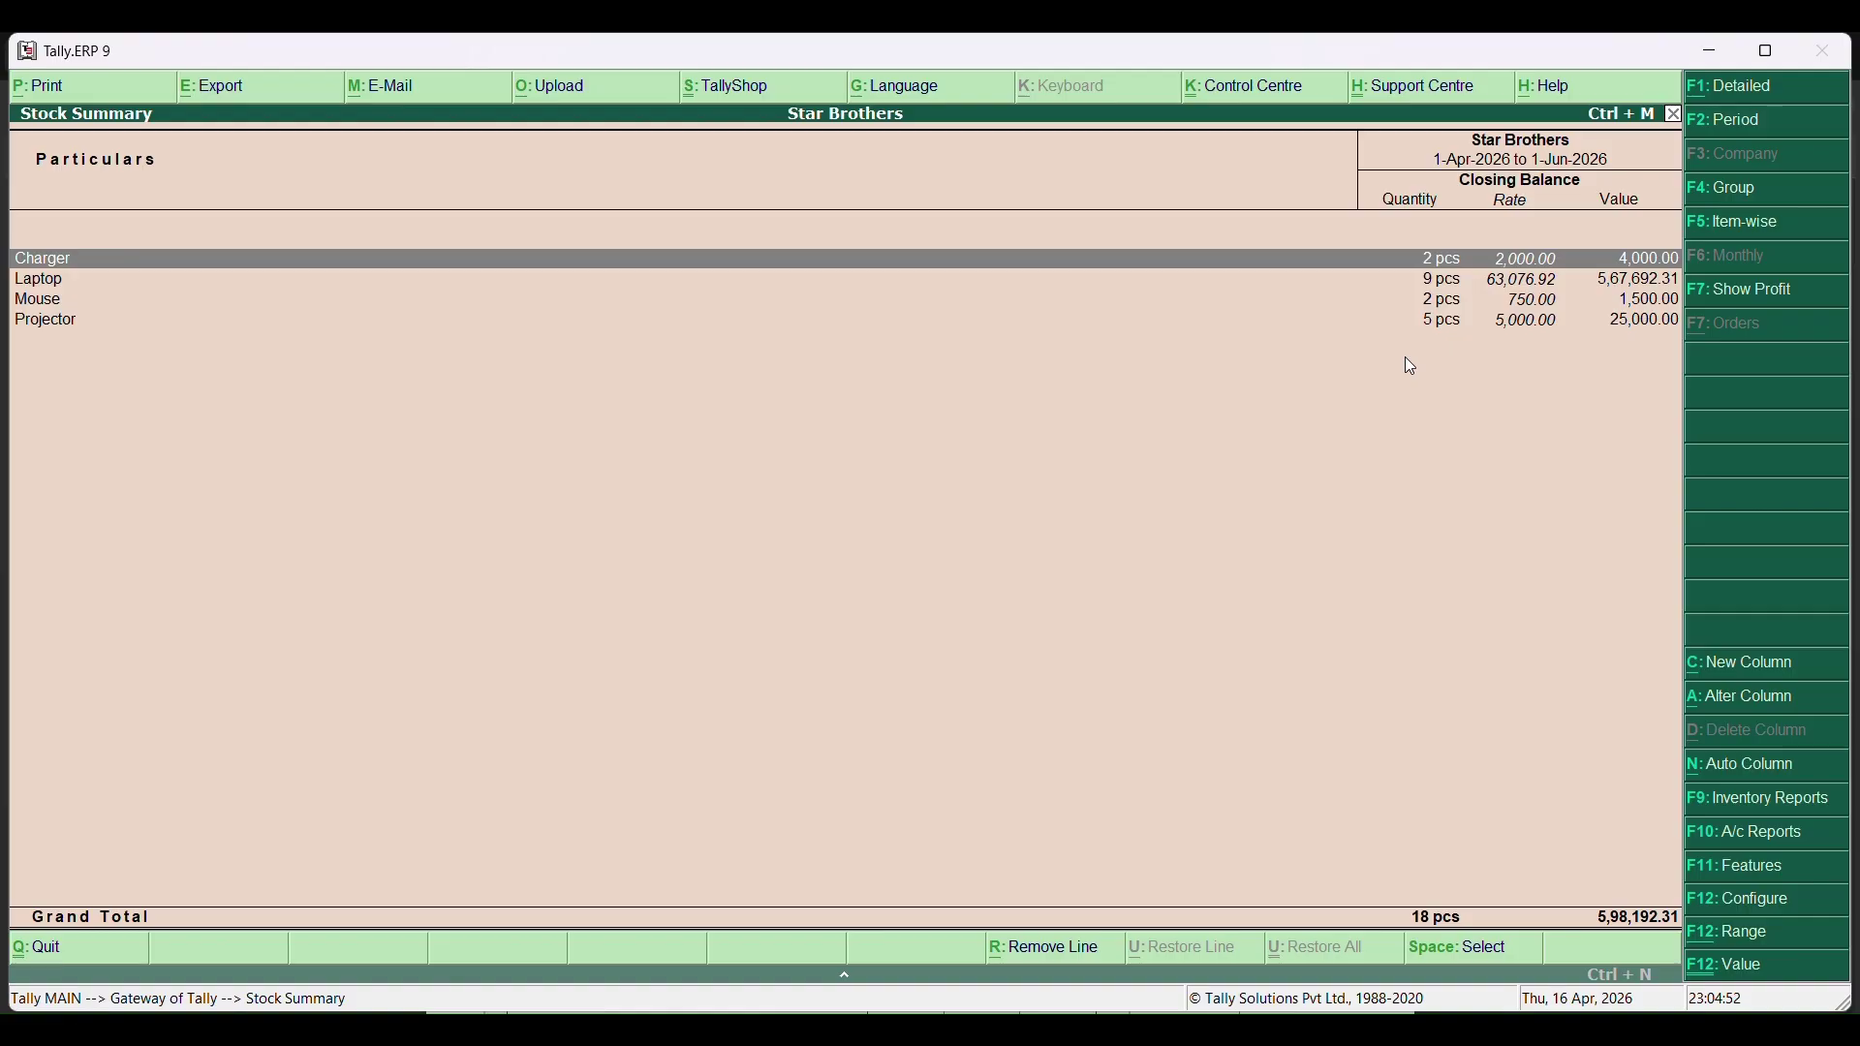
{"action": "key", "text": "Escape"}
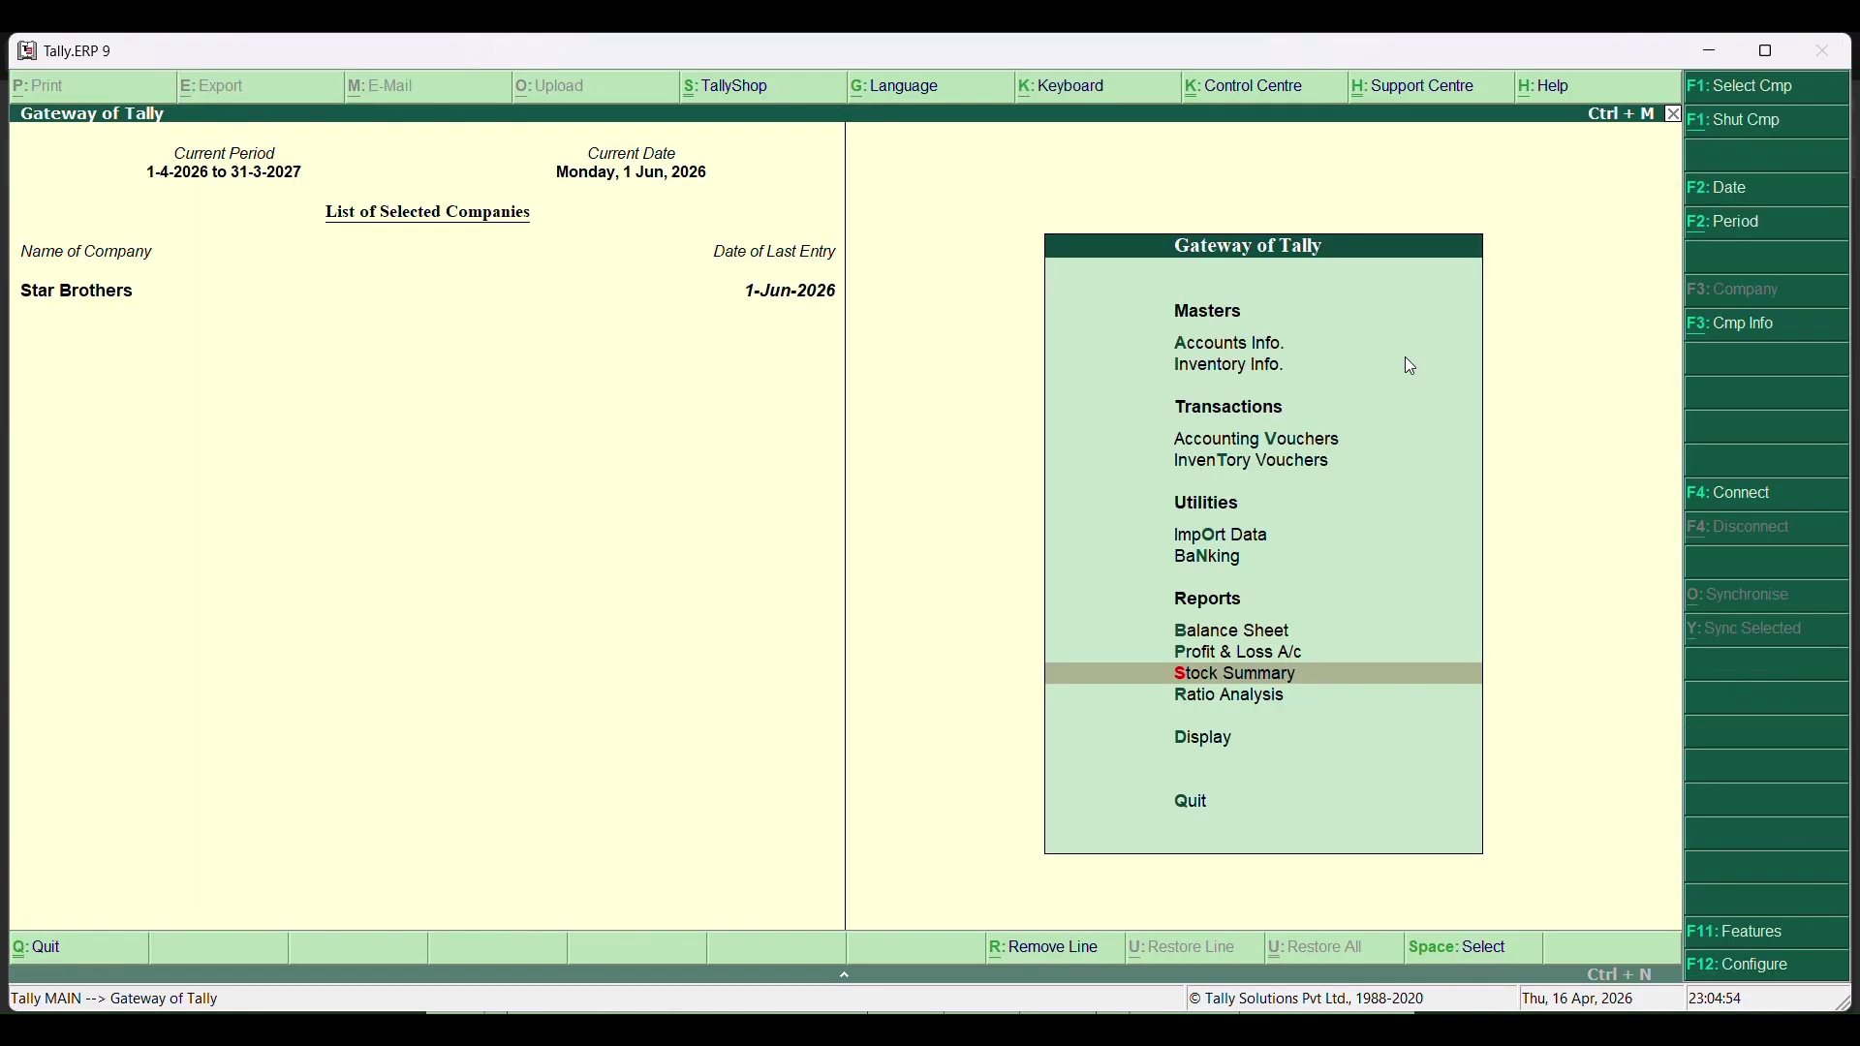
{"action": "key", "text": "Return"}
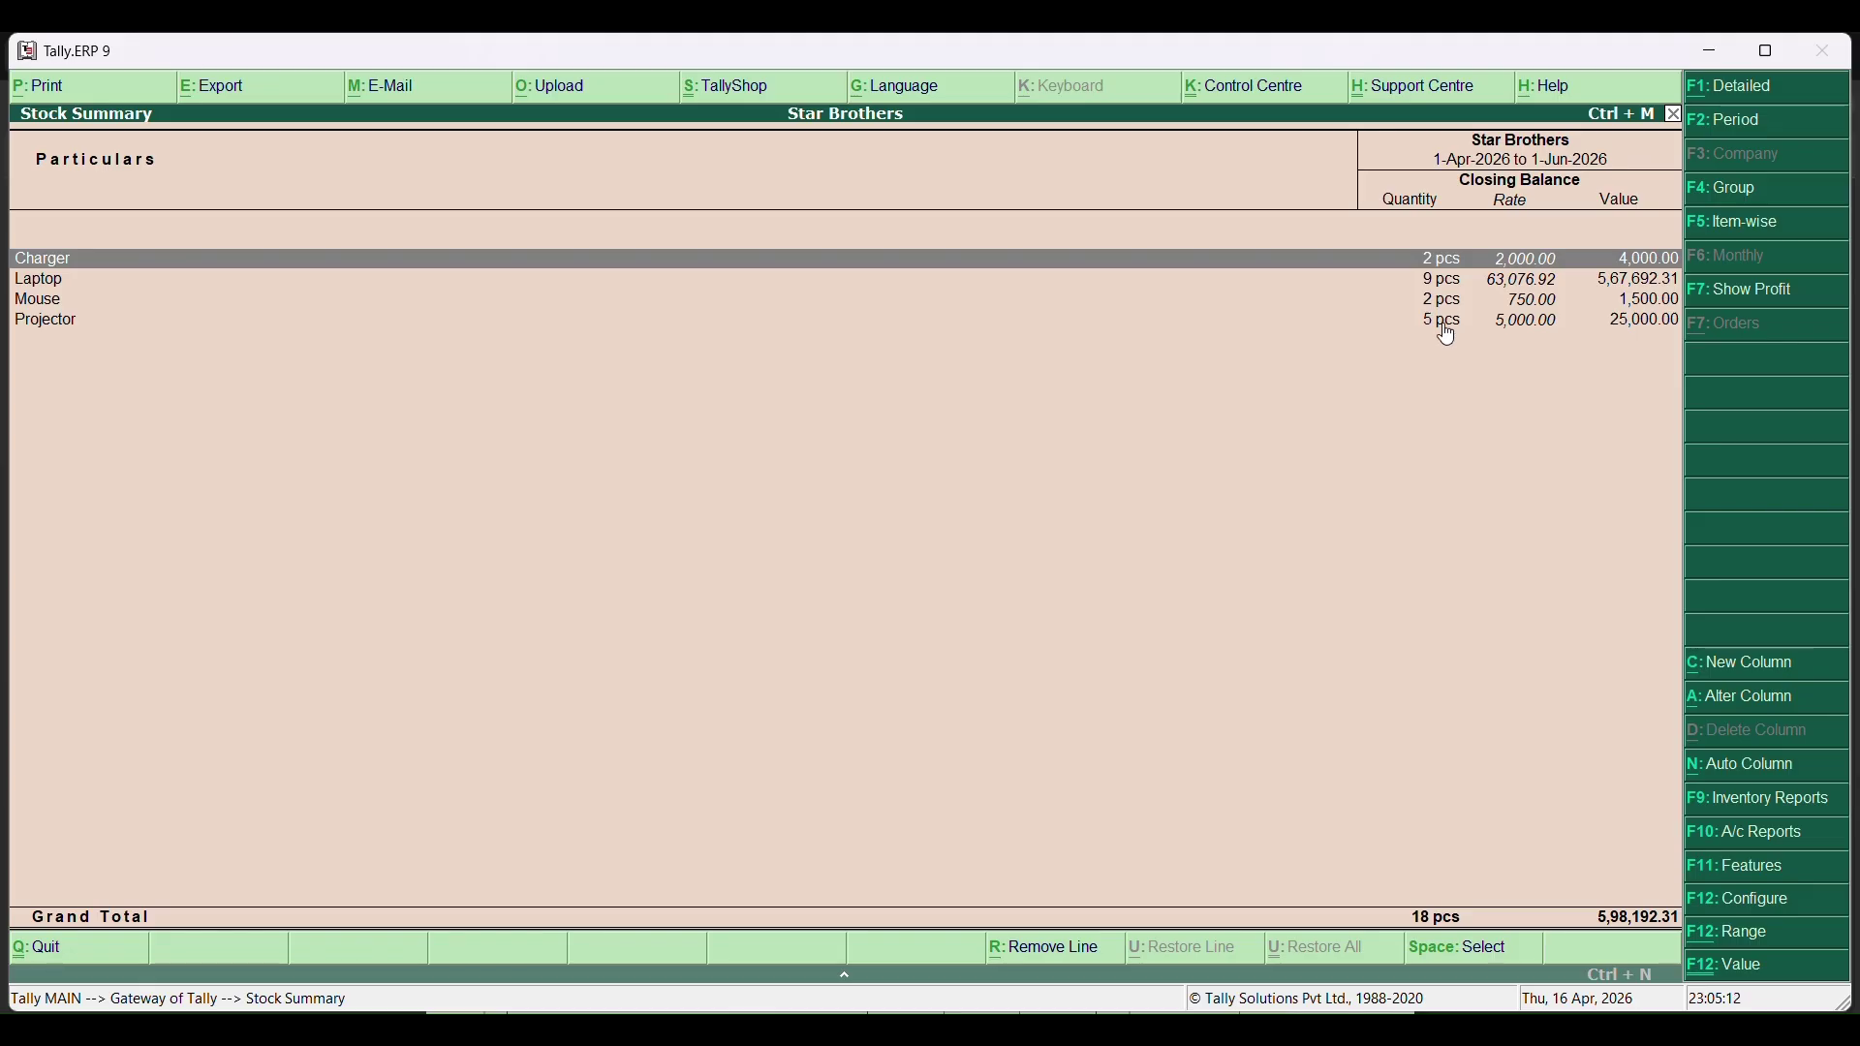
Examine Laptop's inward and outward movements for April, May and June in its monthly summary, and return to the Gateway of Tally.
{"action": "key", "text": "Down"}
{"action": "key", "text": "Down"}
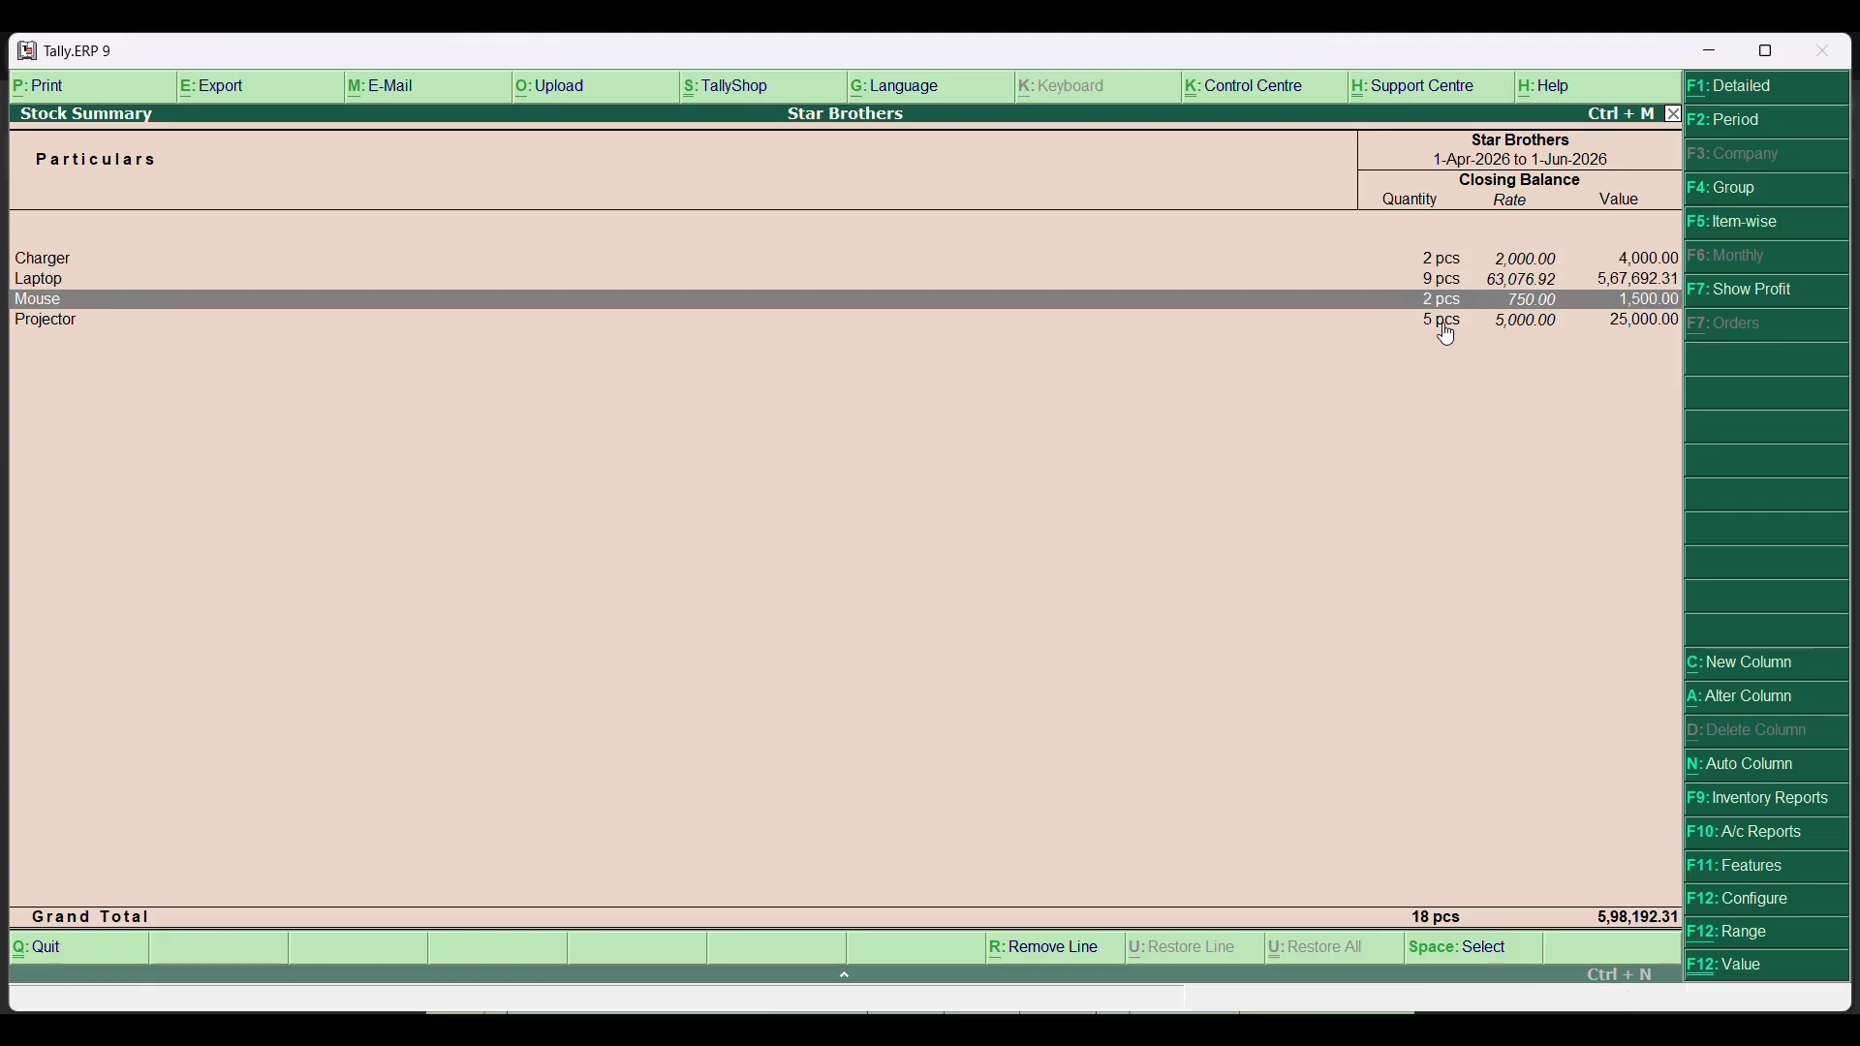
{"action": "key", "text": "Up"}
{"action": "key", "text": "Return"}
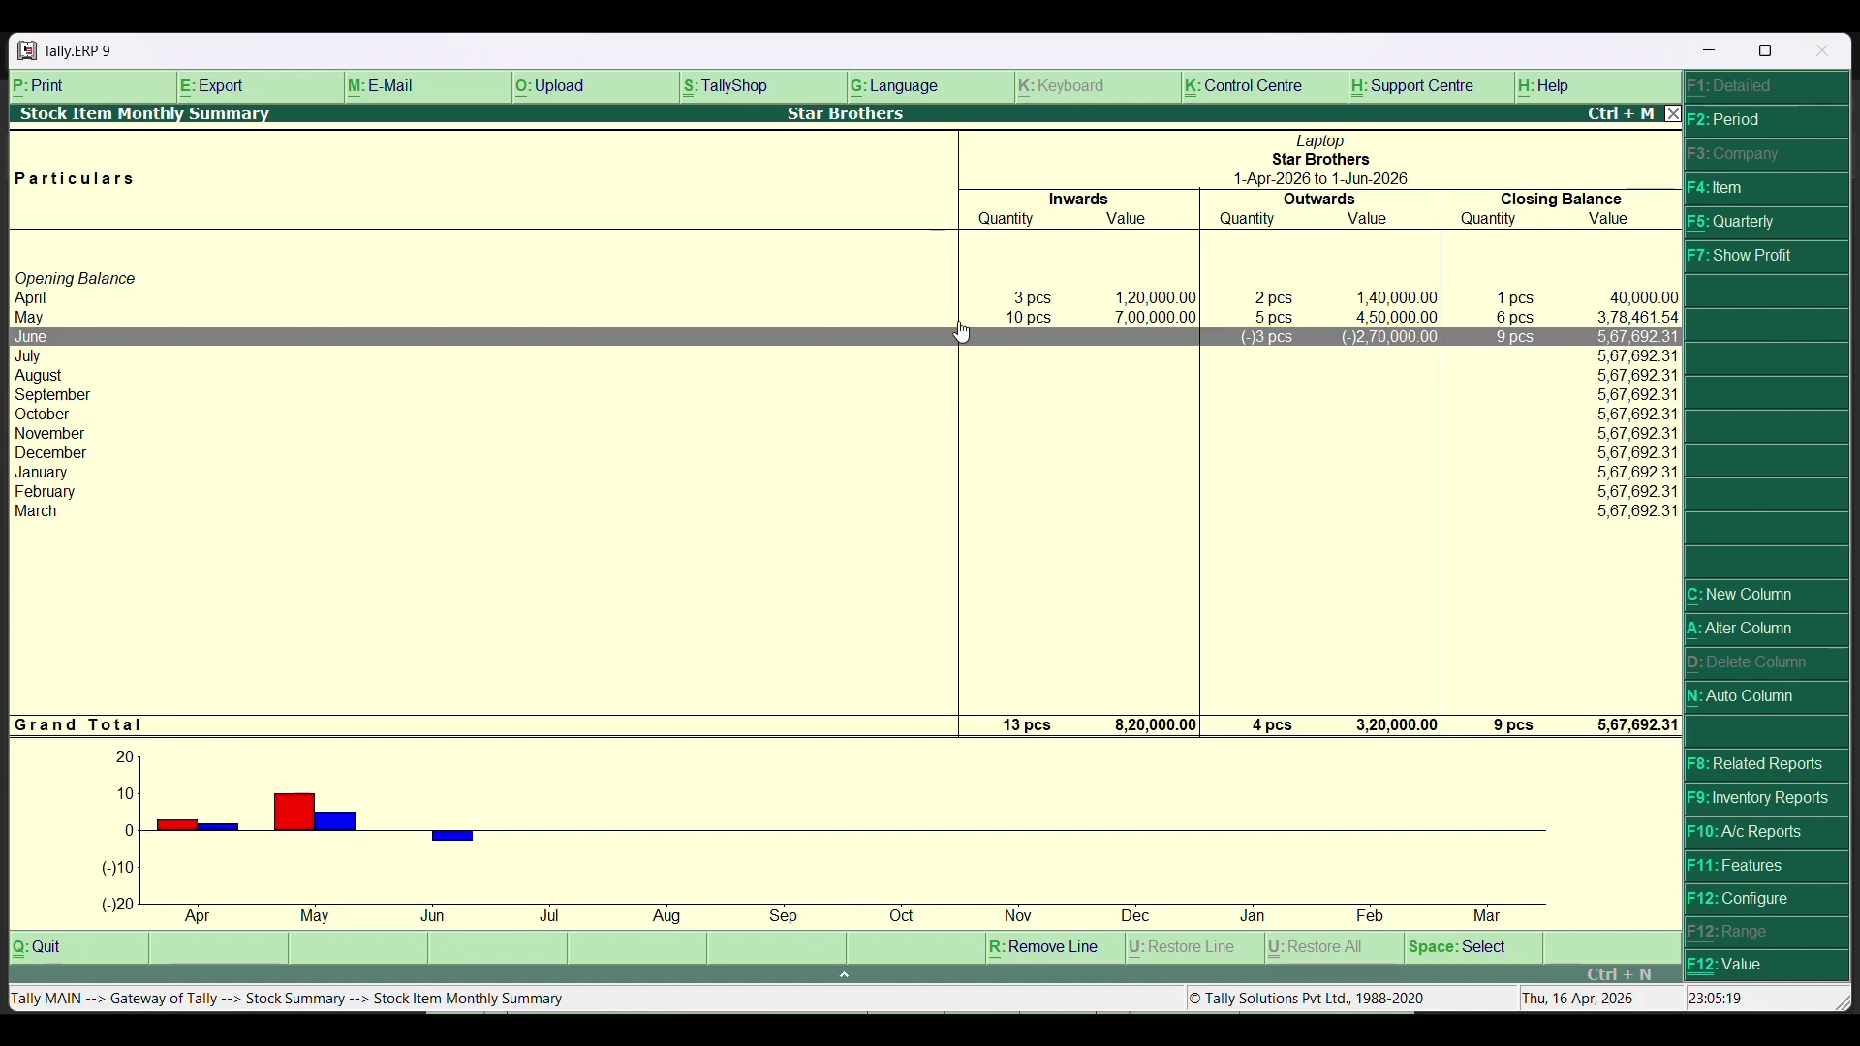
{"action": "left_click", "coordinate": [1012, 302]}
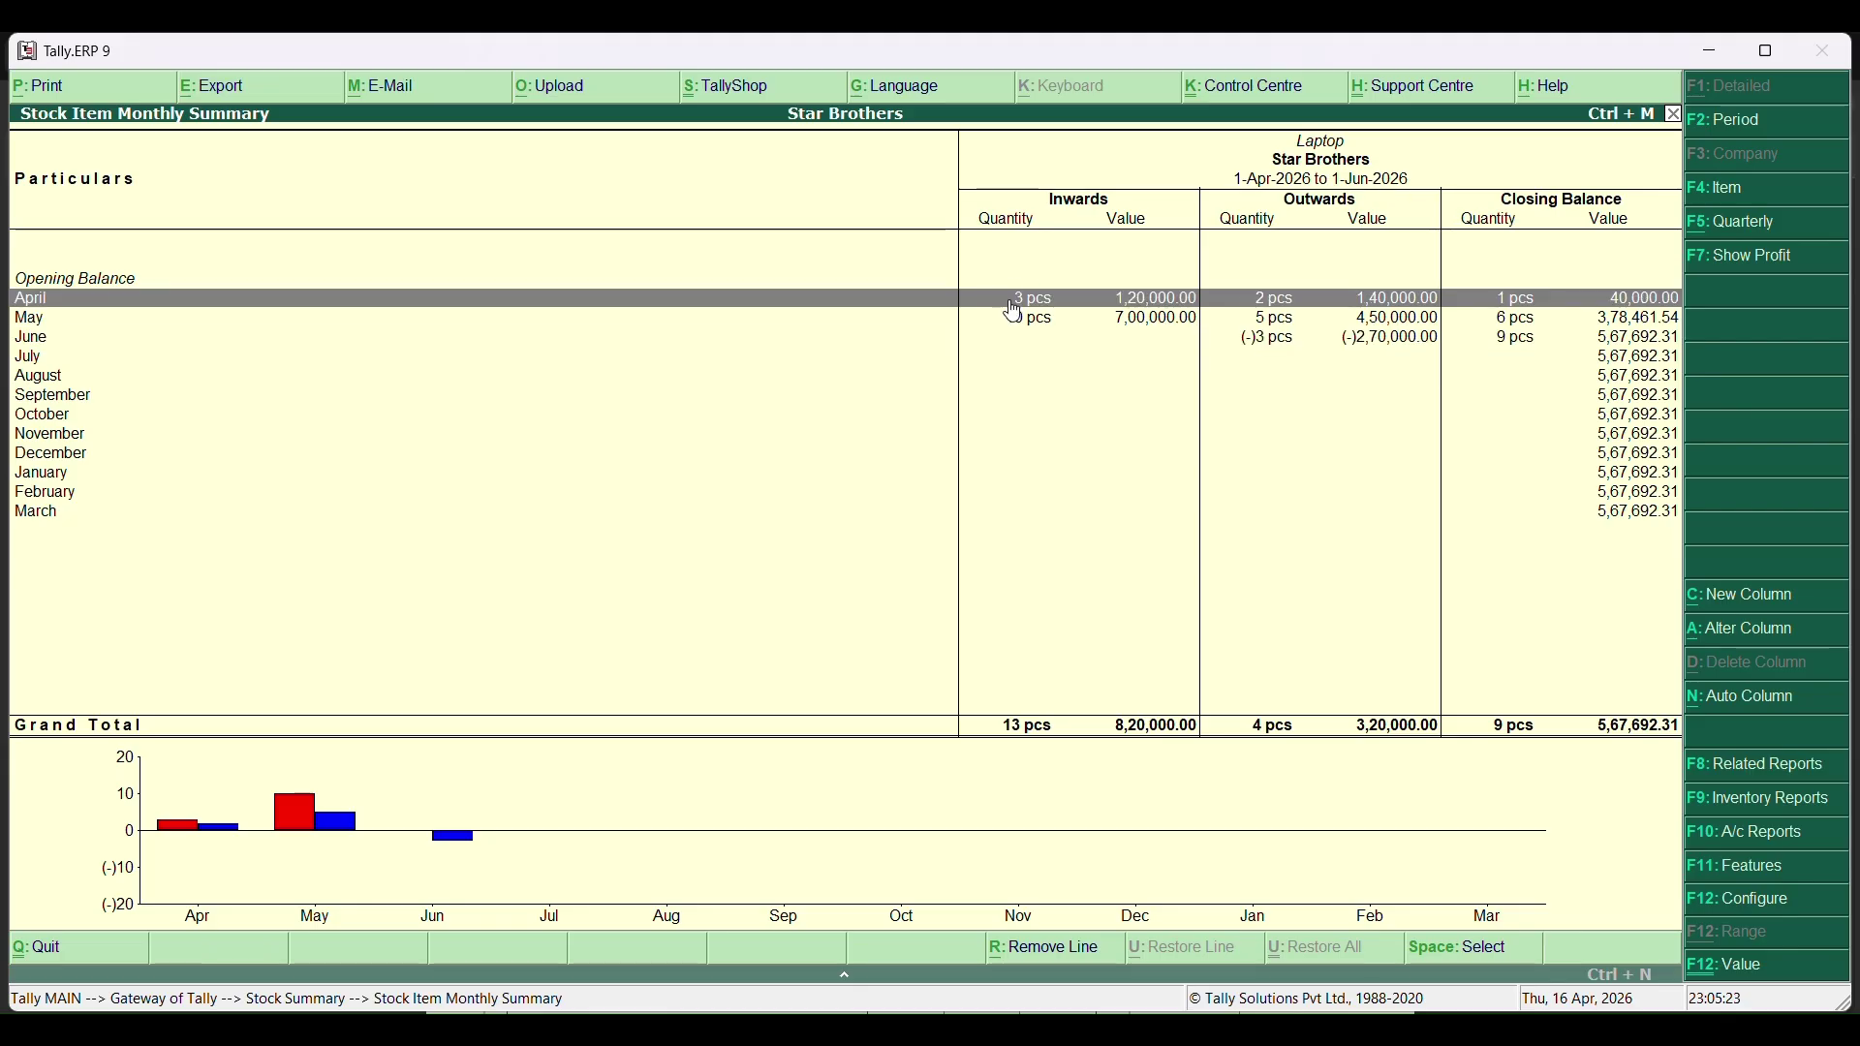
{"action": "left_click", "coordinate": [1016, 316]}
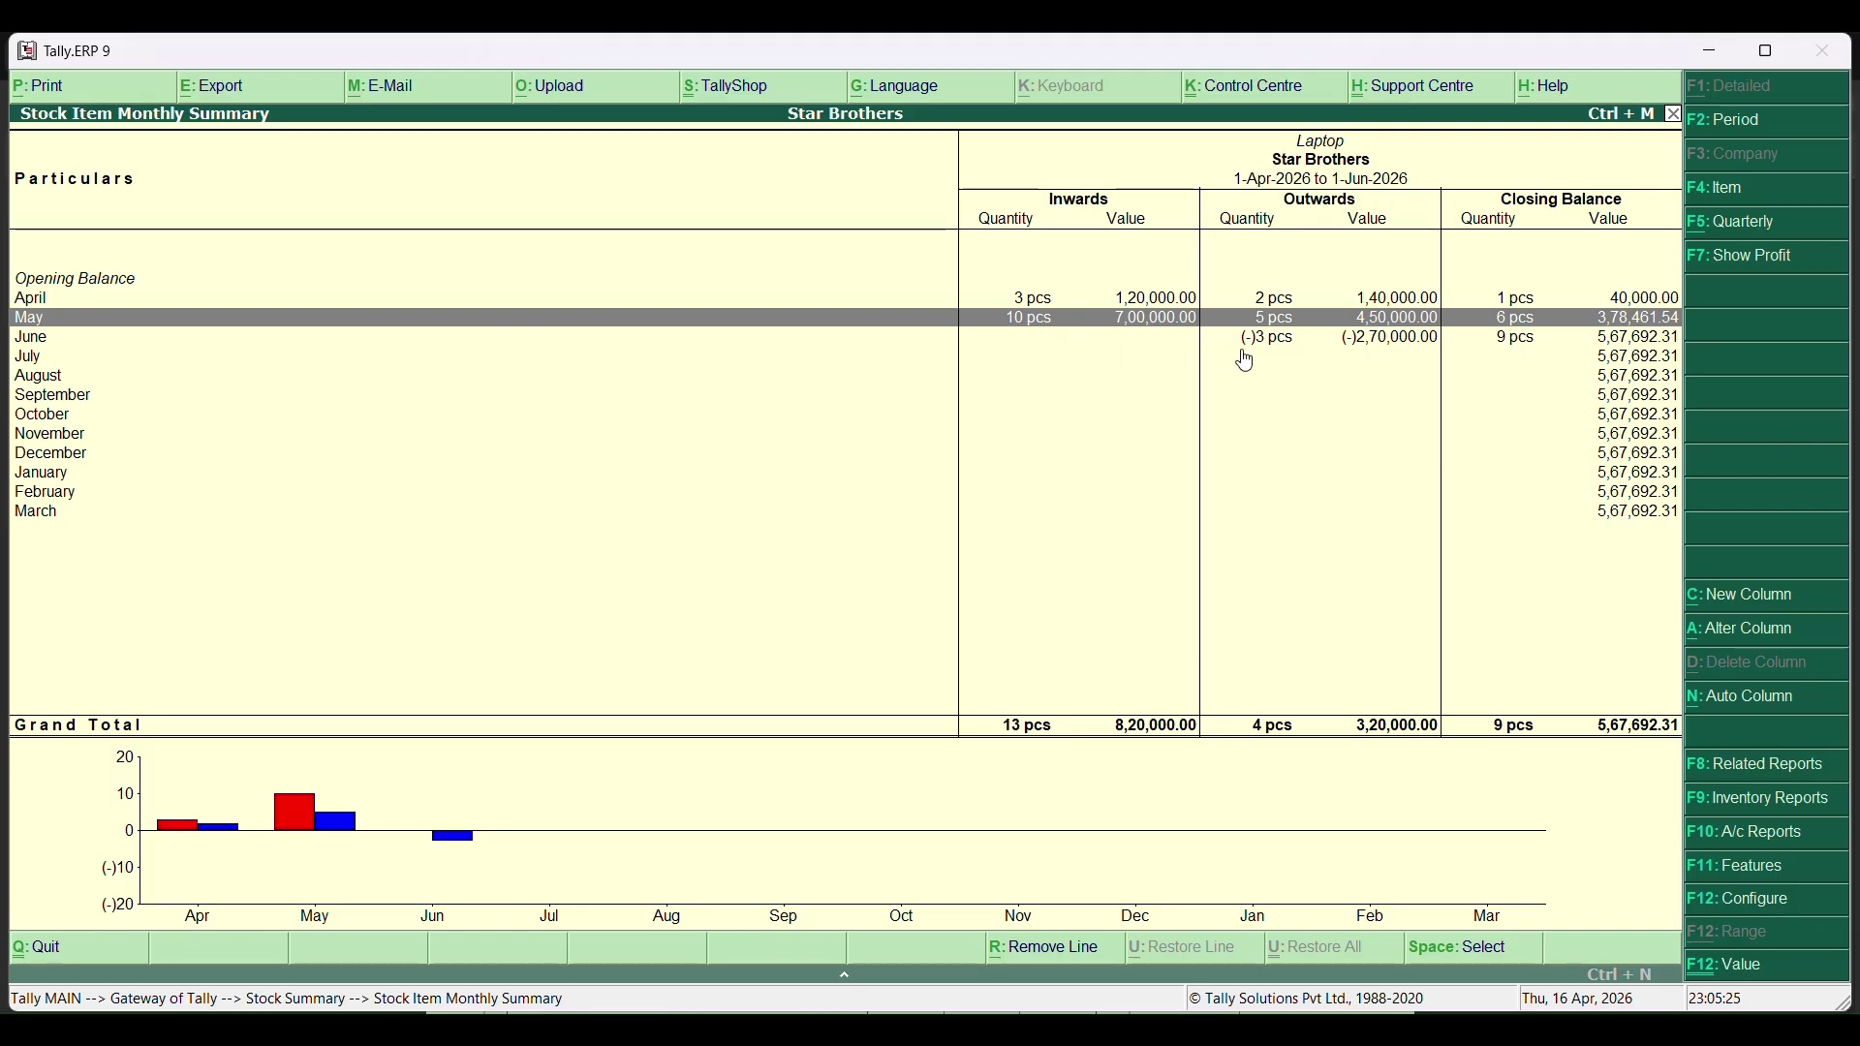
{"action": "left_click", "coordinate": [1336, 337]}
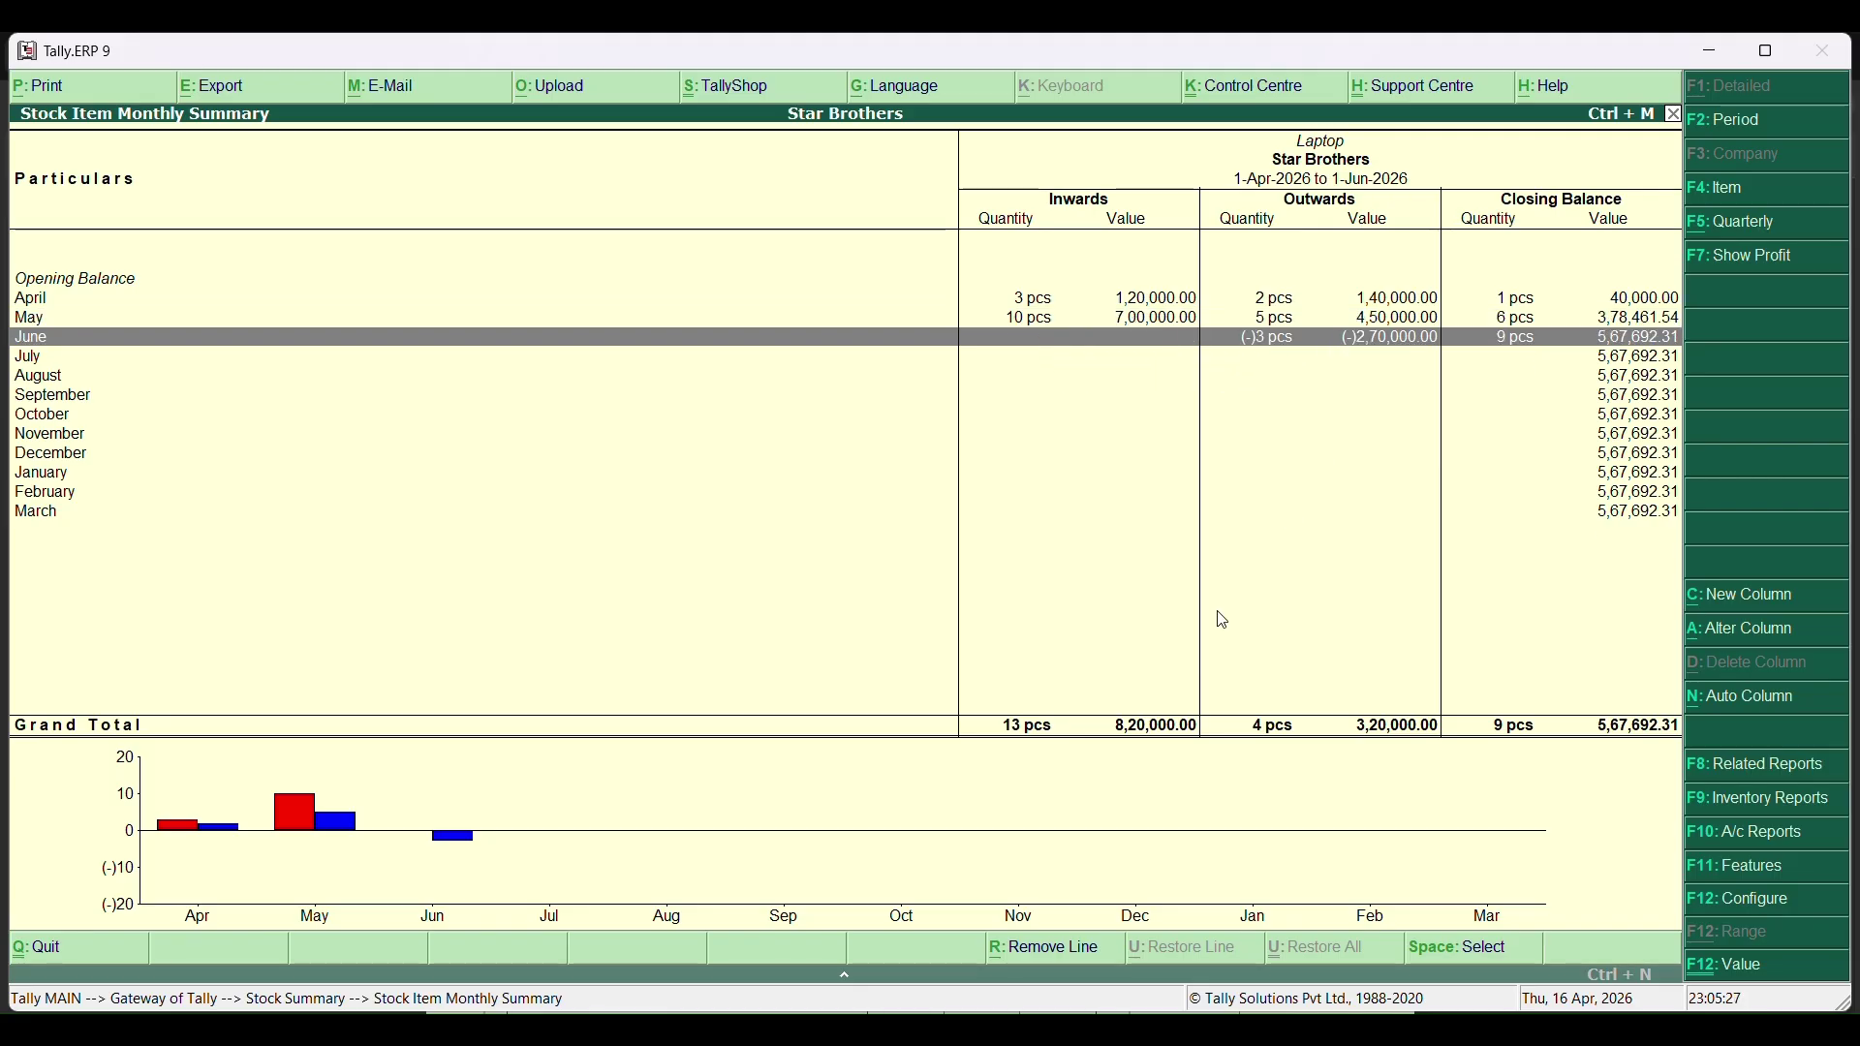
{"action": "key", "text": "Escape"}
{"action": "key", "text": "Escape"}
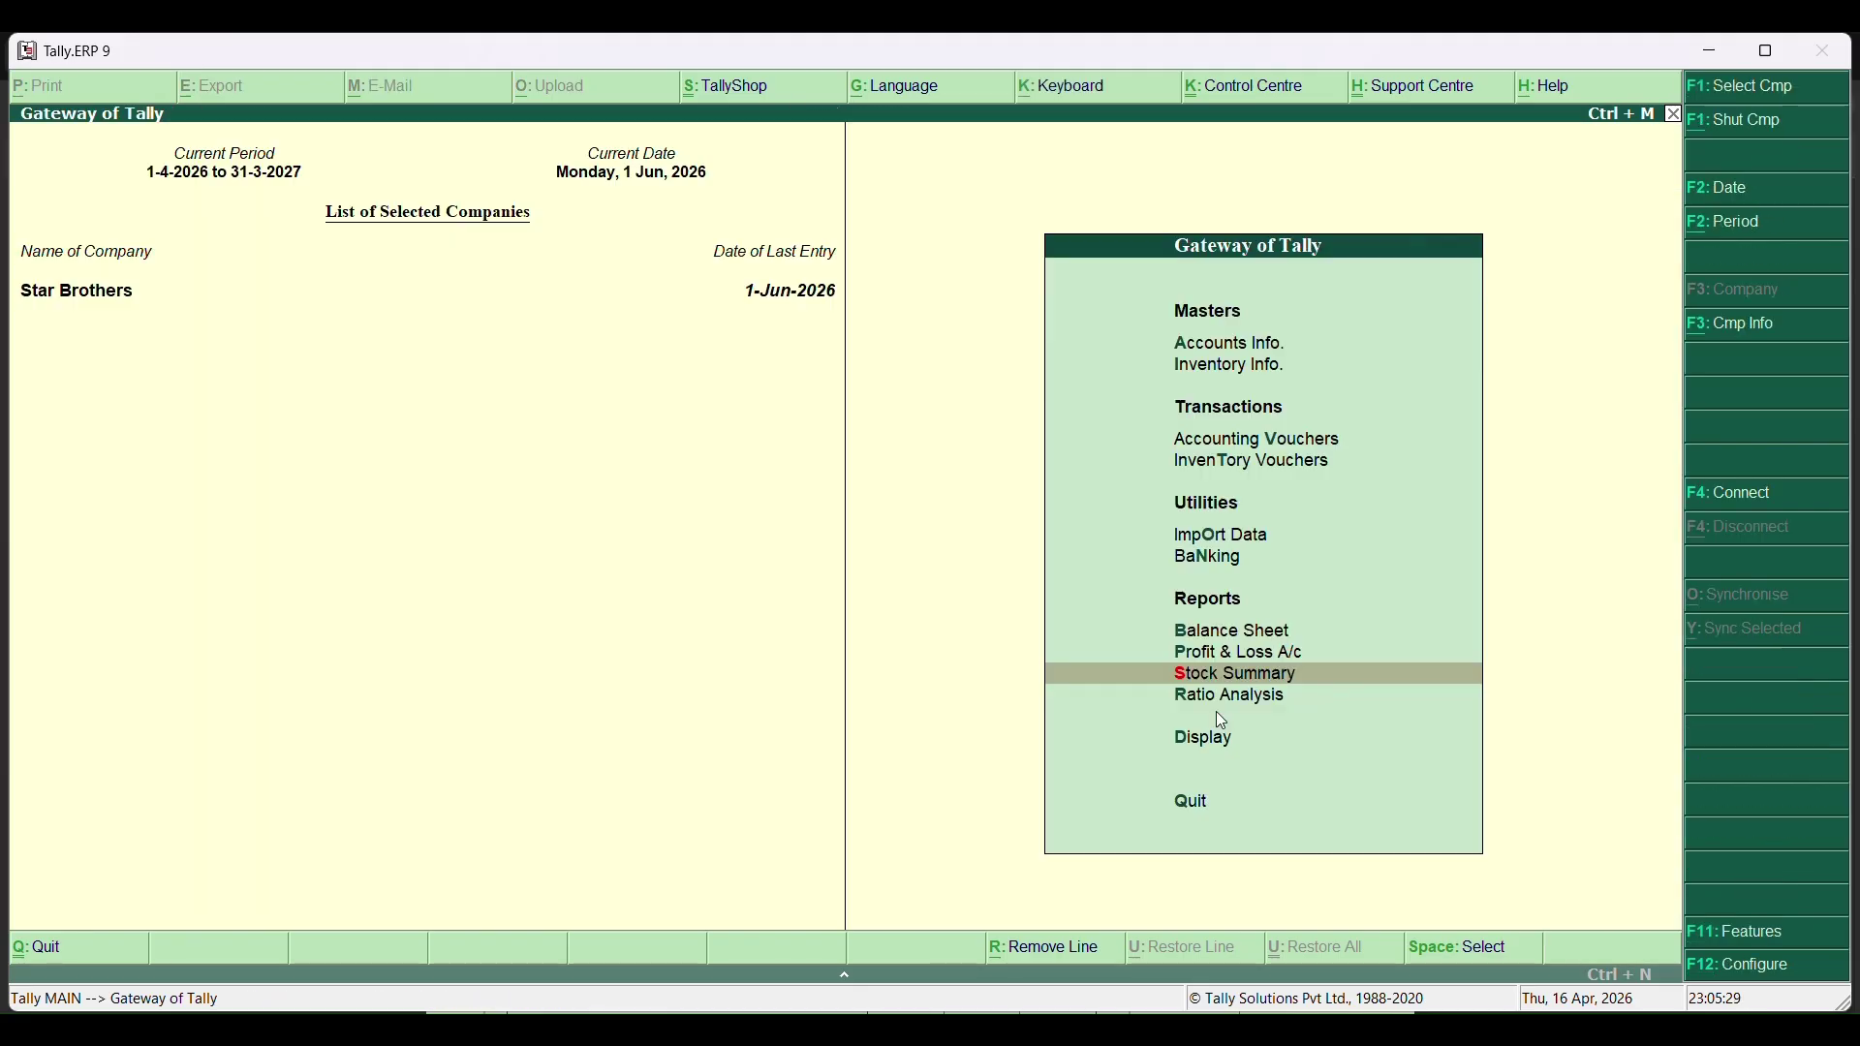
Review the Profit & Loss A/c in detailed view, including the Sales Return entry under Sales Accounts, and return to the Gateway of Tally.
{"action": "key", "text": "Up"}
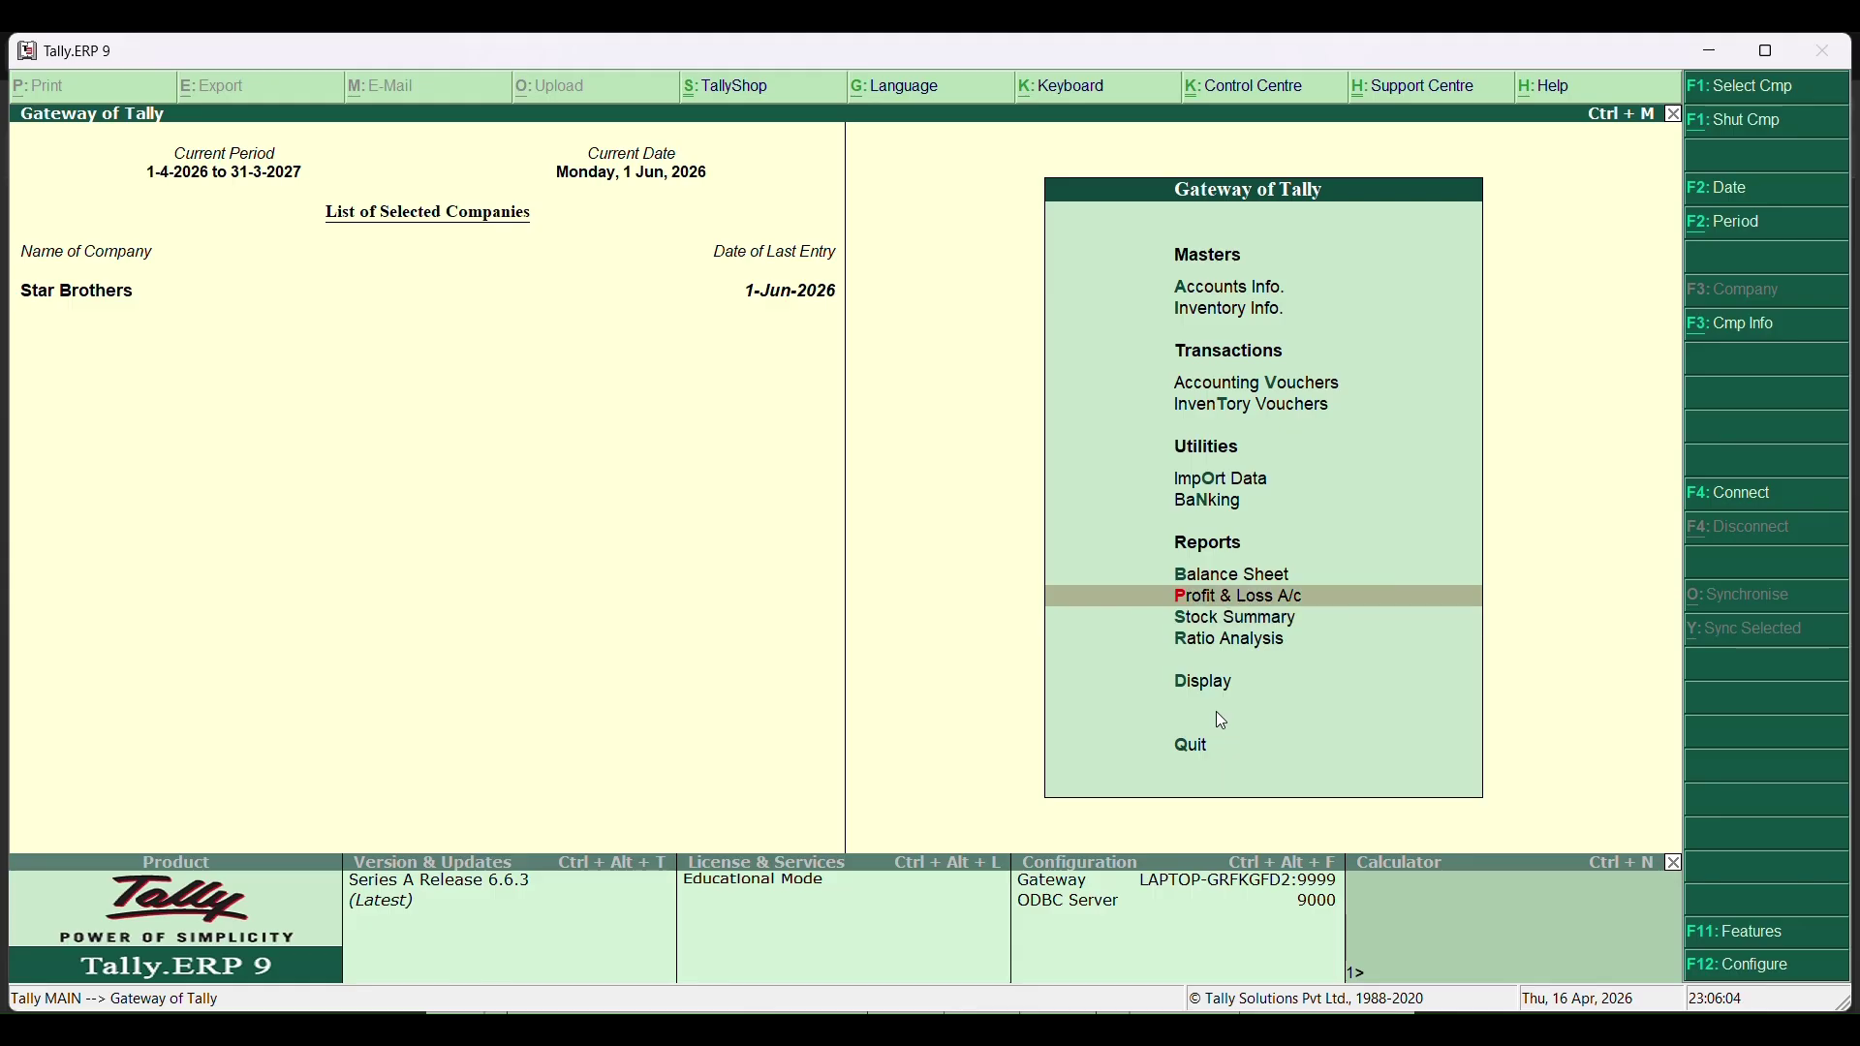
{"action": "key", "text": "Return"}
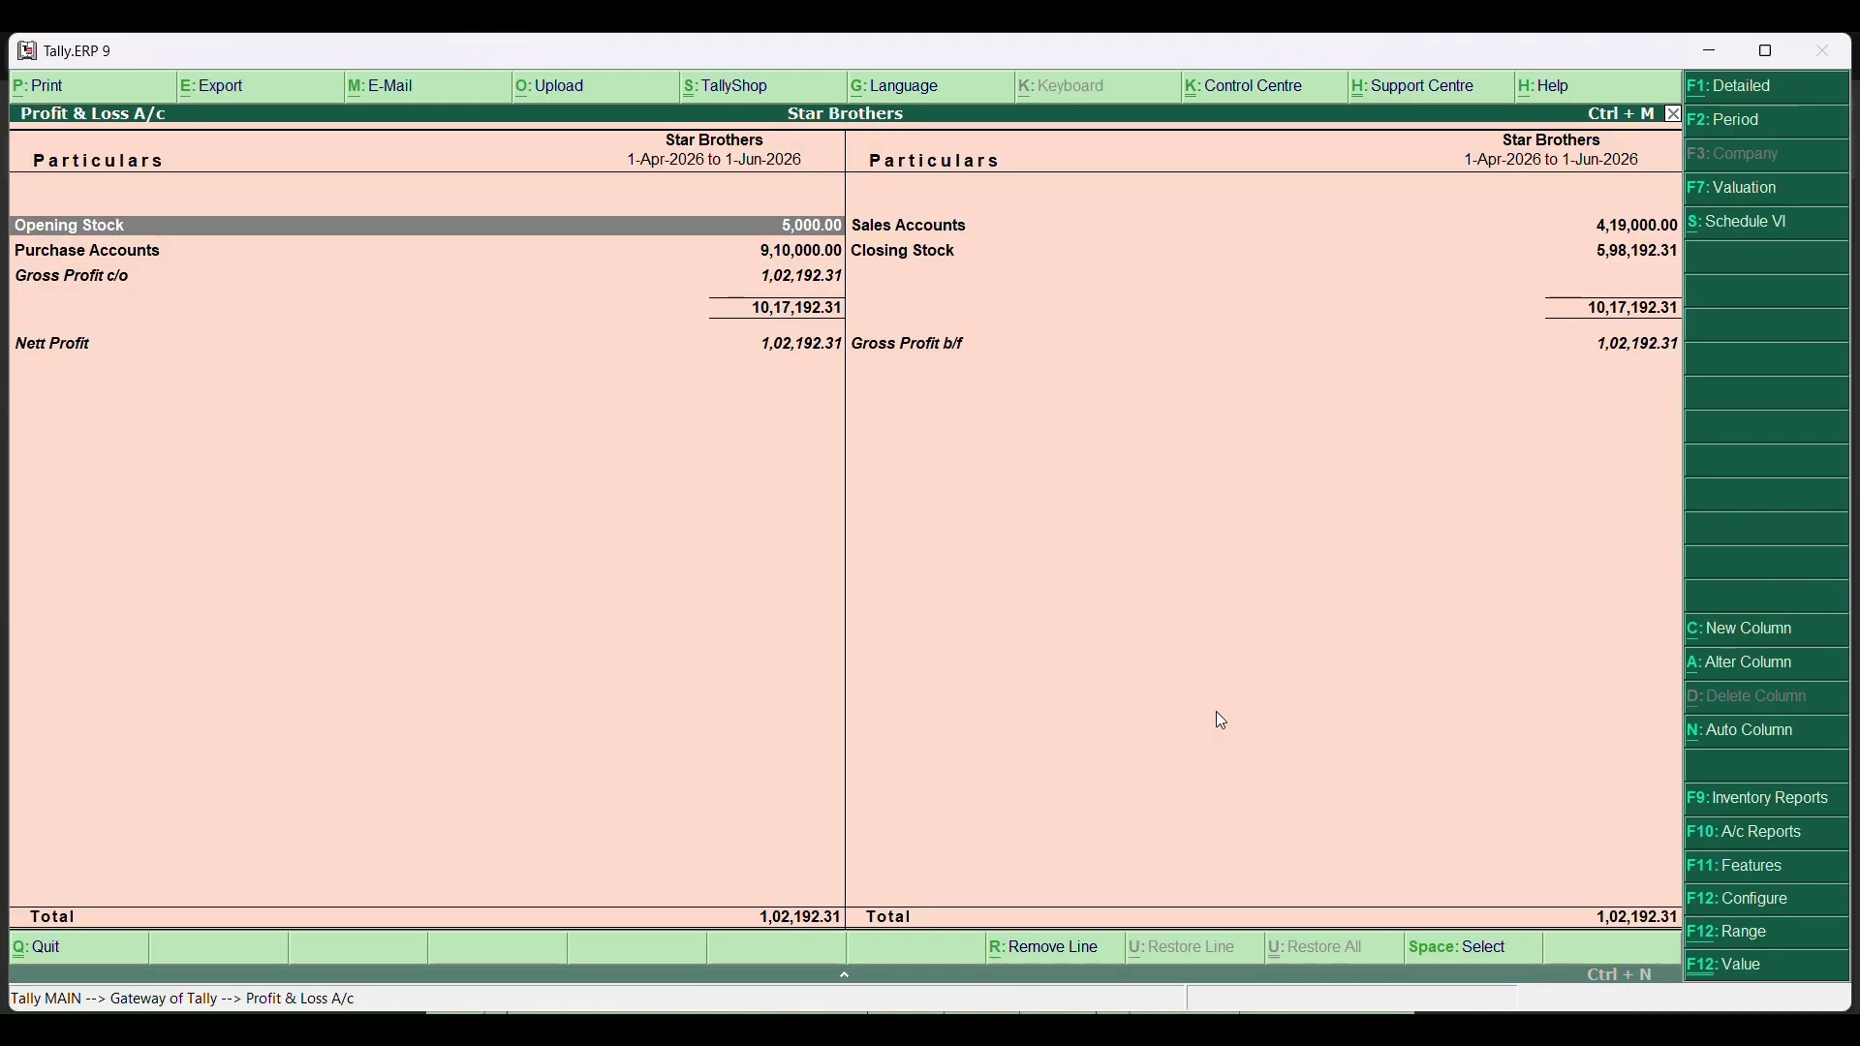
{"action": "key", "text": "alt+F1"}
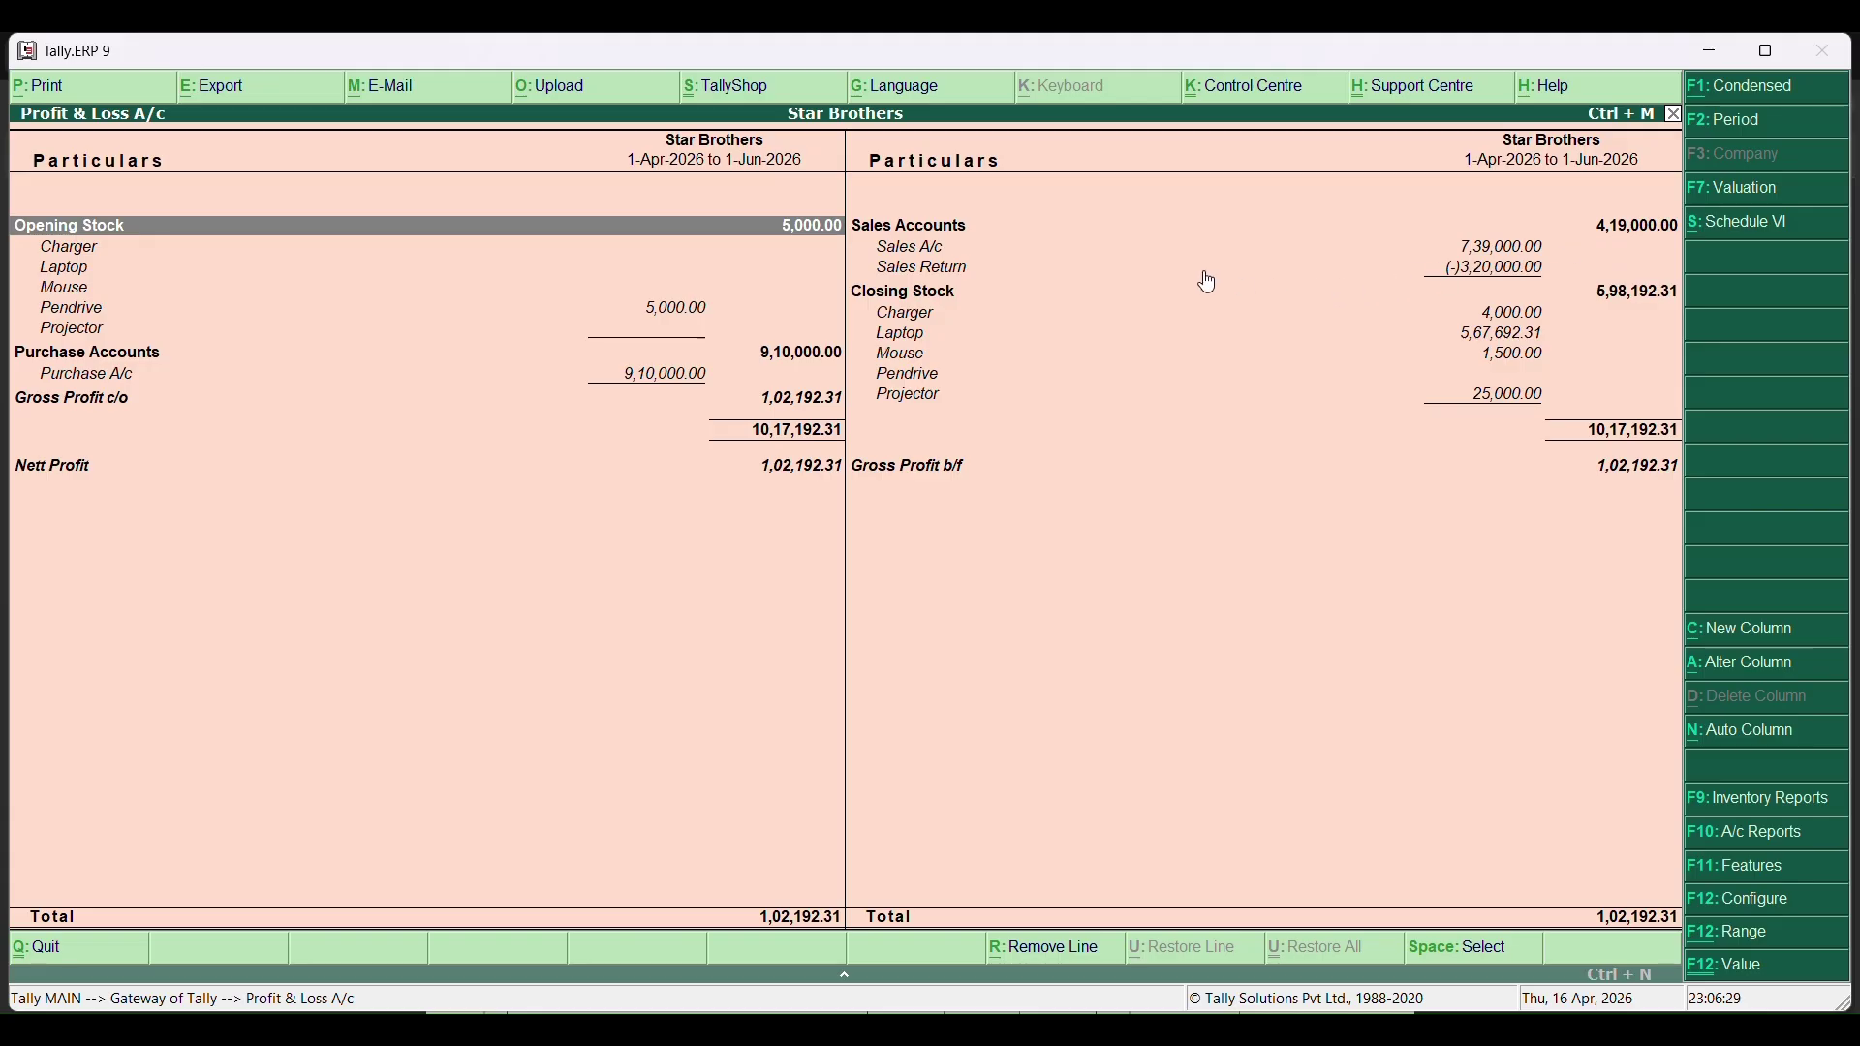
{"action": "left_click", "coordinate": [1085, 276]}
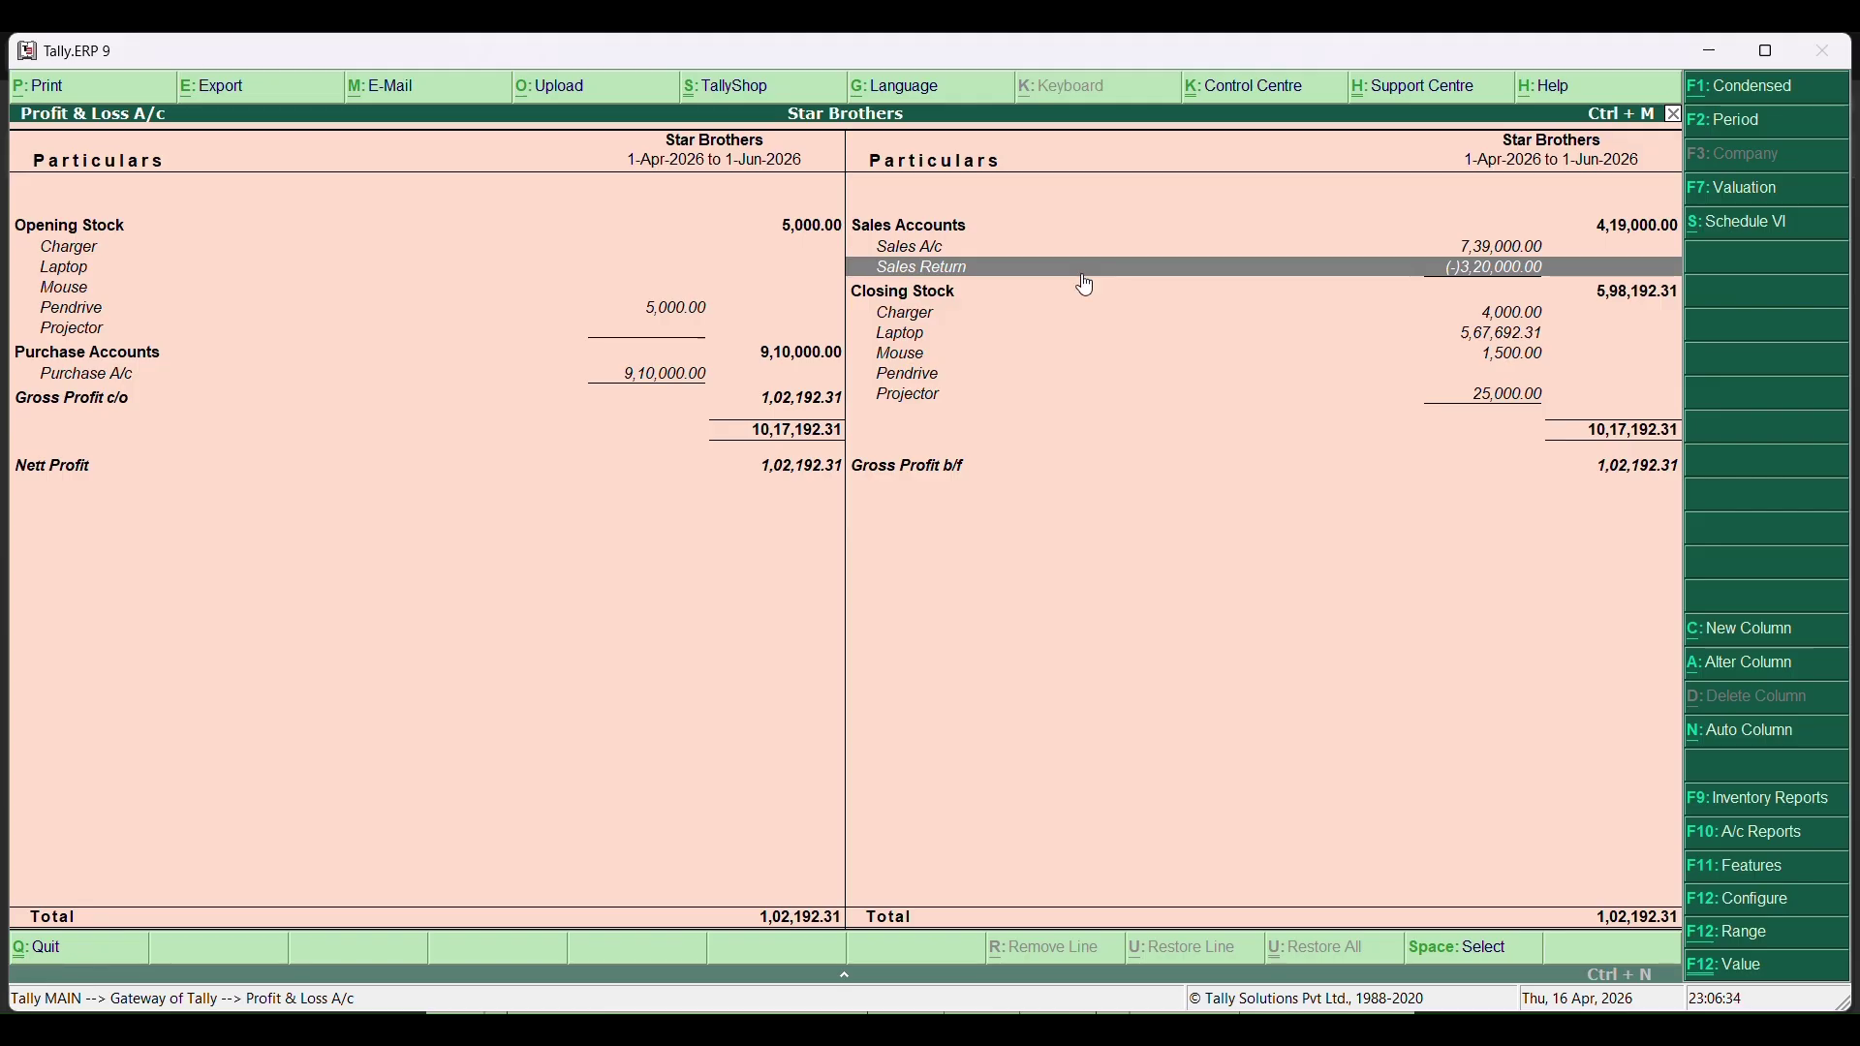
{"action": "key", "text": "Escape"}
{"action": "key", "text": "Escape"}
{"action": "key", "text": "Escape"}
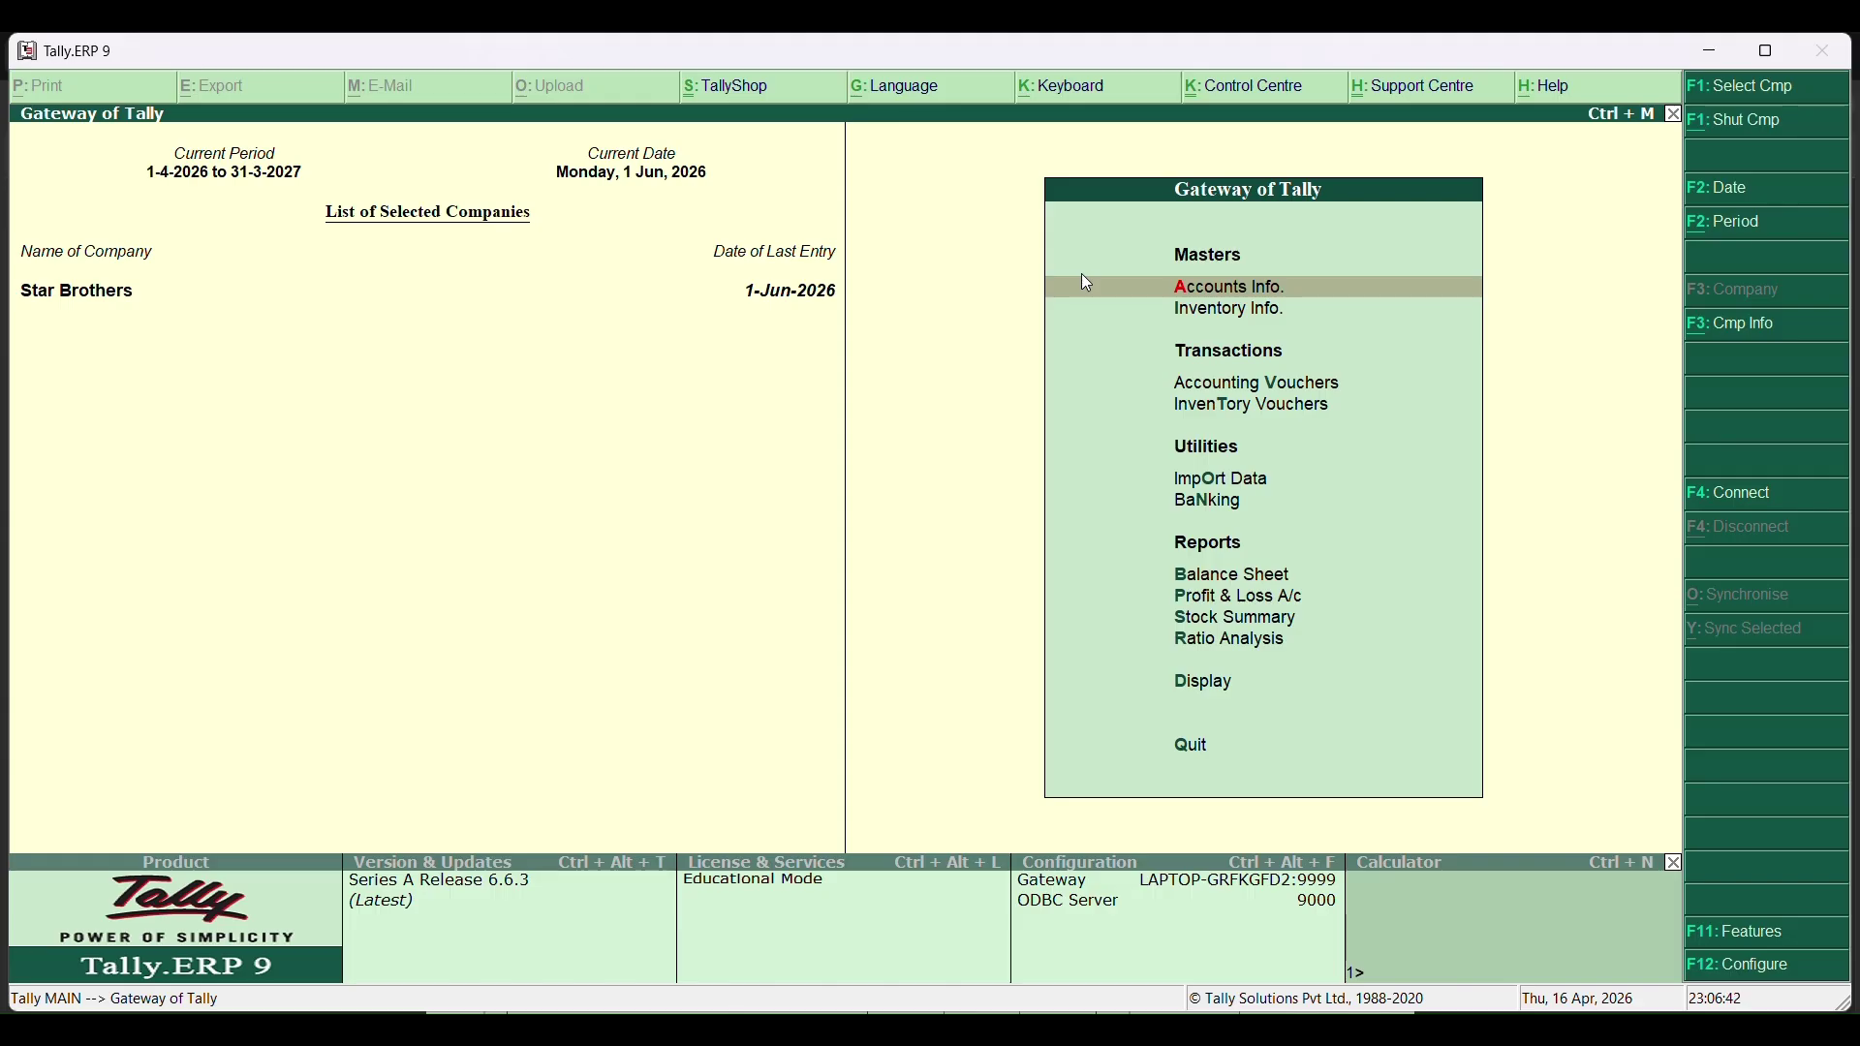
Start a new debit note voucher in Accounting Vouchers.
{"action": "key", "text": "v"}
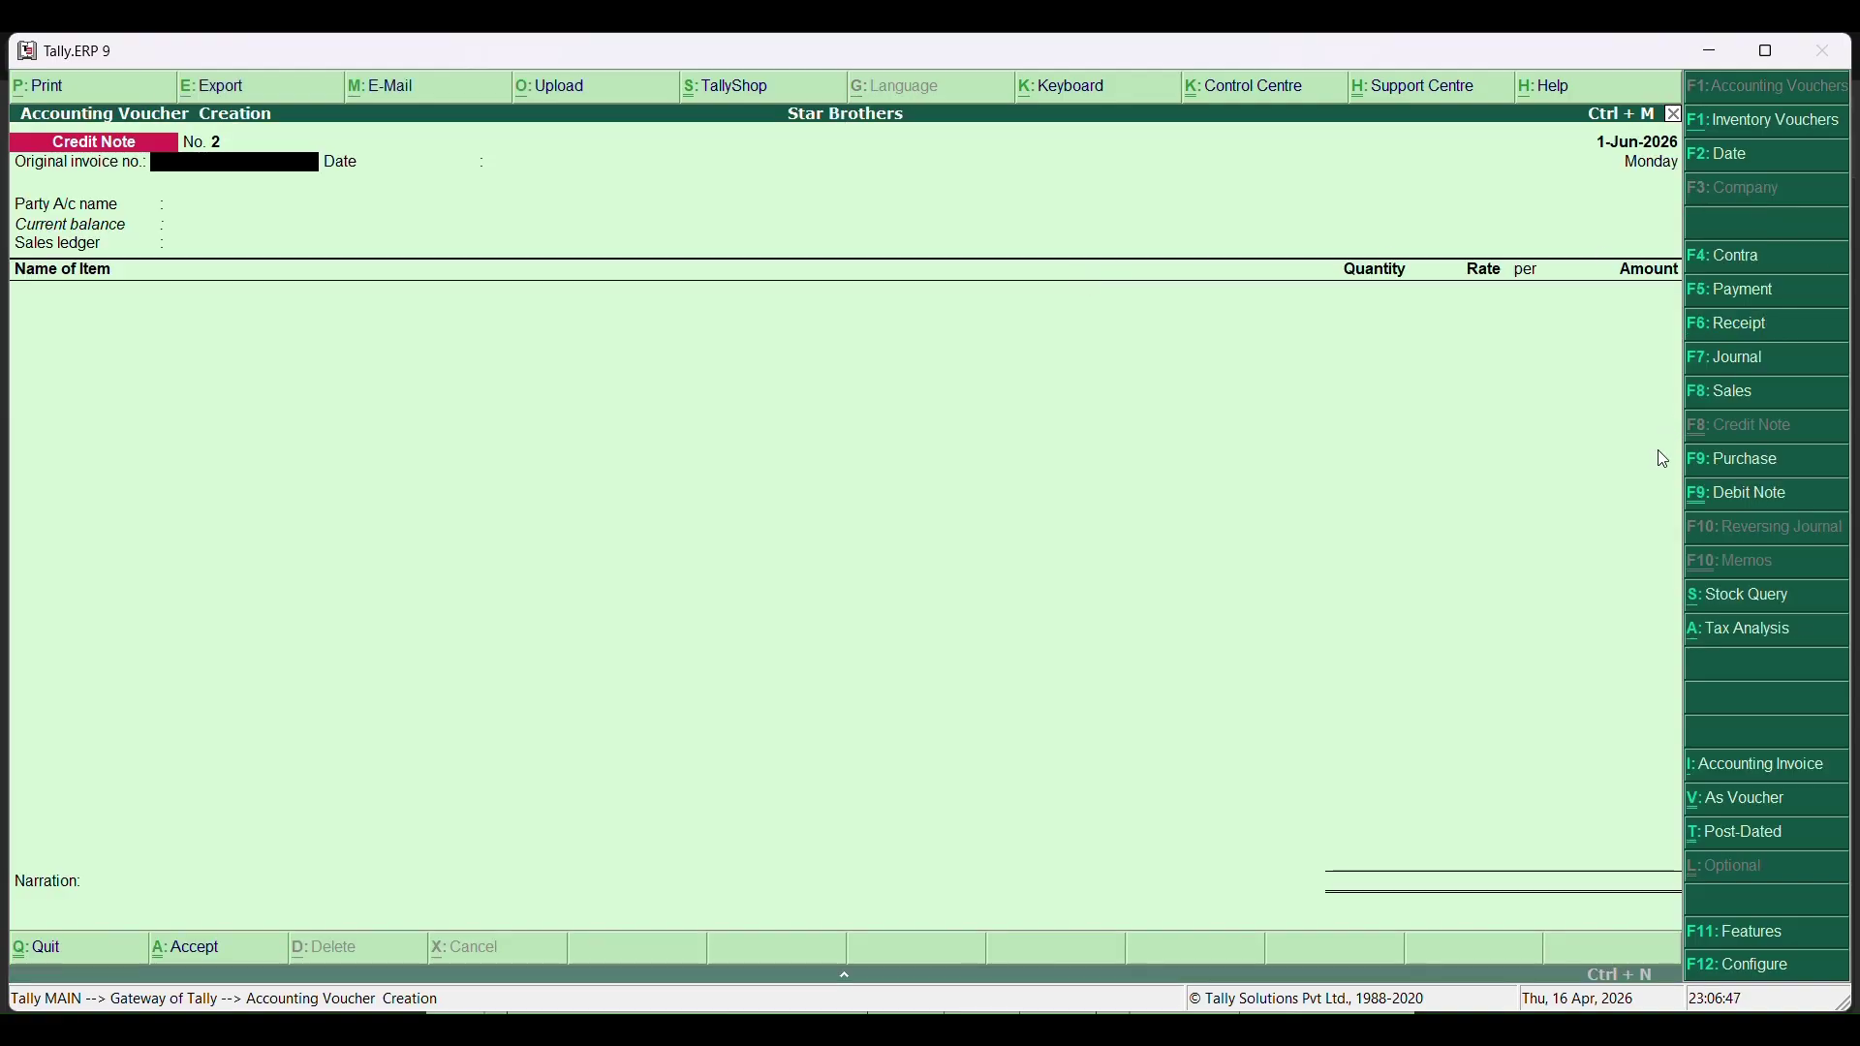
{"action": "left_click", "coordinate": [1715, 495]}
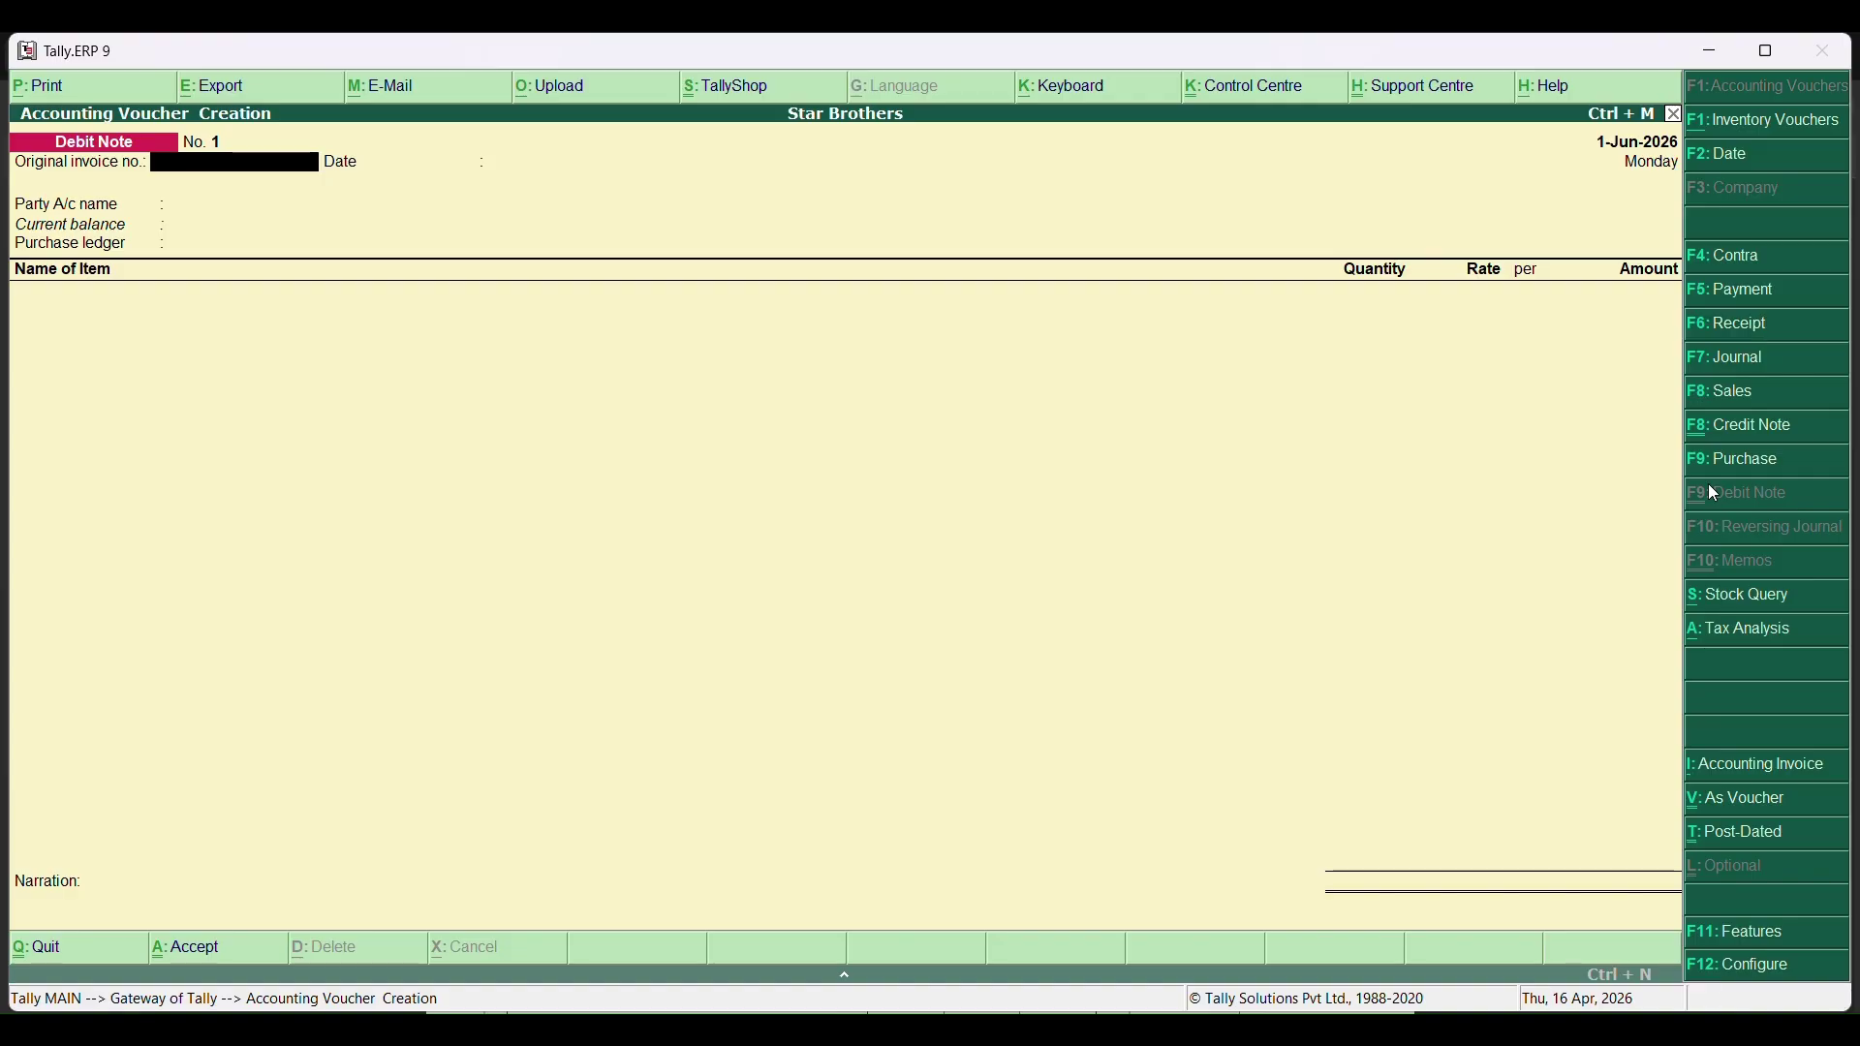
Switch to example bill.pdf in the browser, examine the Star Electronics invoice's number, date and purchased items, and return to Tally.ERP 9.
{"action": "key", "text": "alt+Tab"}
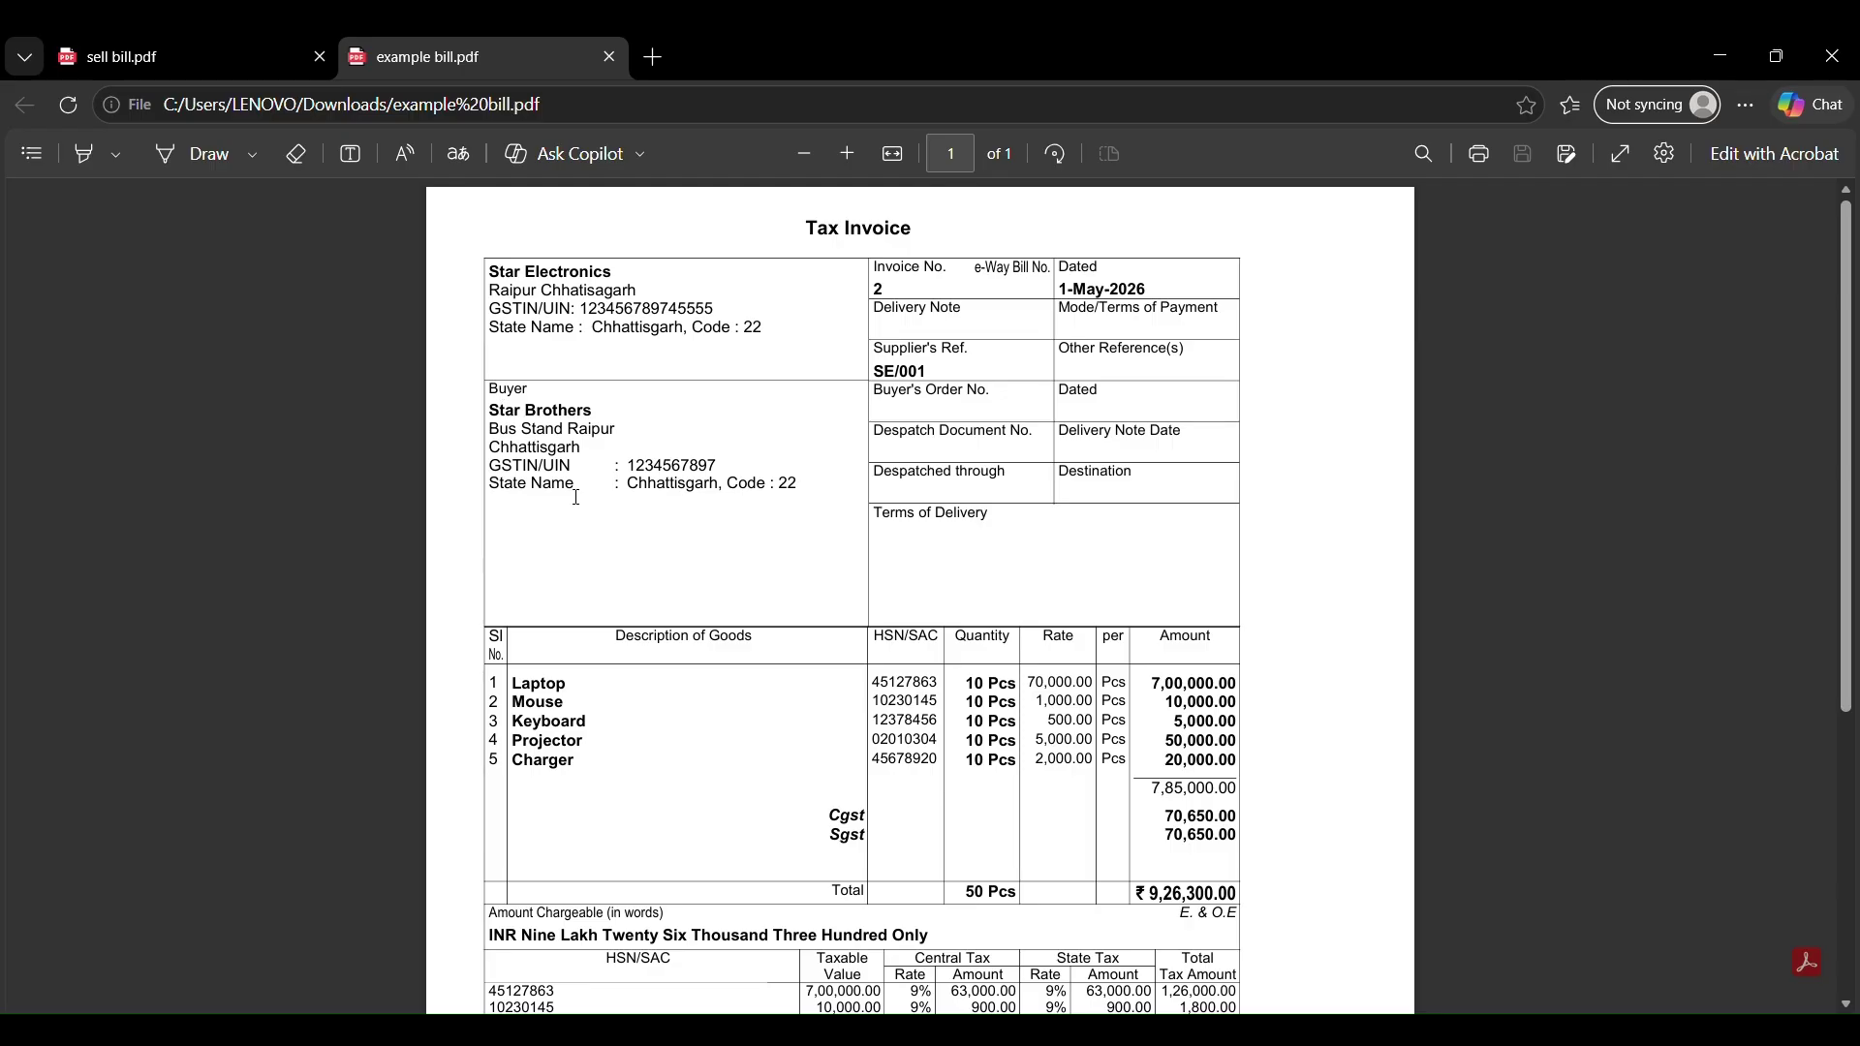
{"action": "scroll", "coordinate": [796, 775], "scroll_direction": "down", "scroll_amount": 2}
{"action": "scroll", "coordinate": [796, 775], "scroll_direction": "down", "scroll_amount": 3}
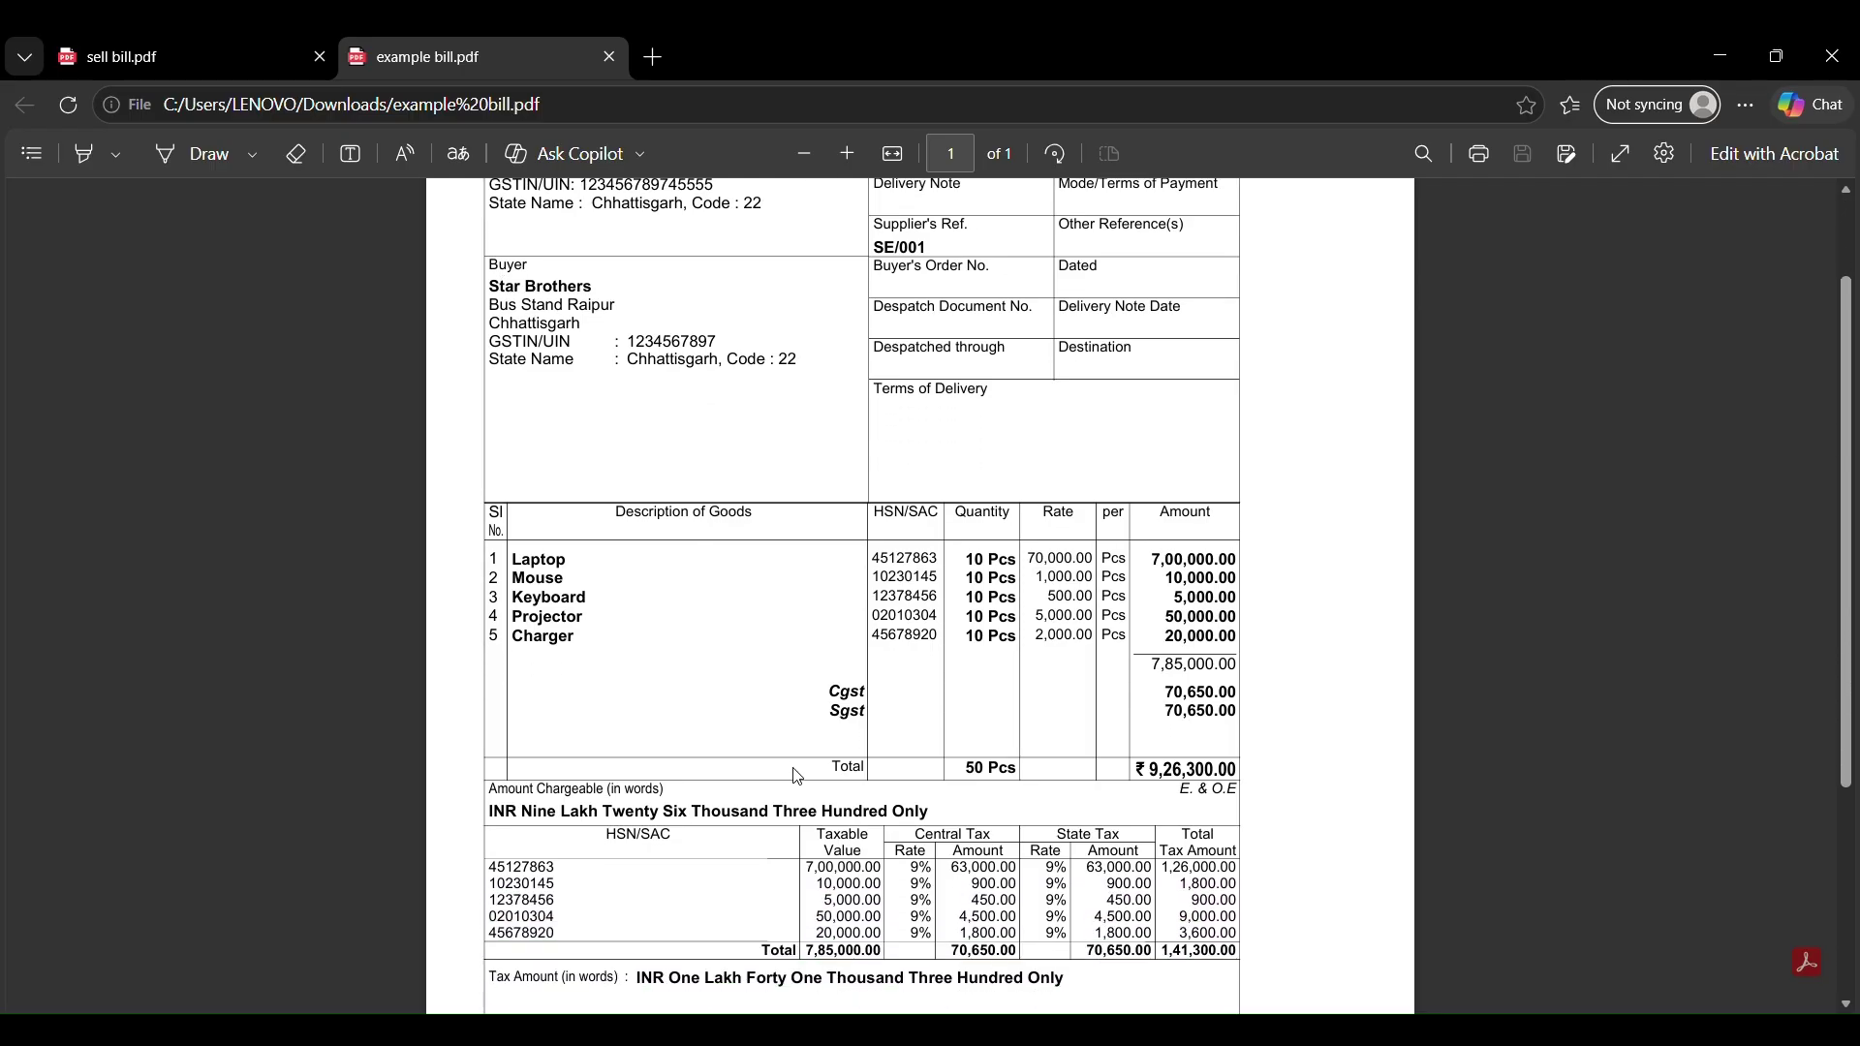
{"action": "scroll", "coordinate": [796, 776], "scroll_direction": "up", "scroll_amount": 3}
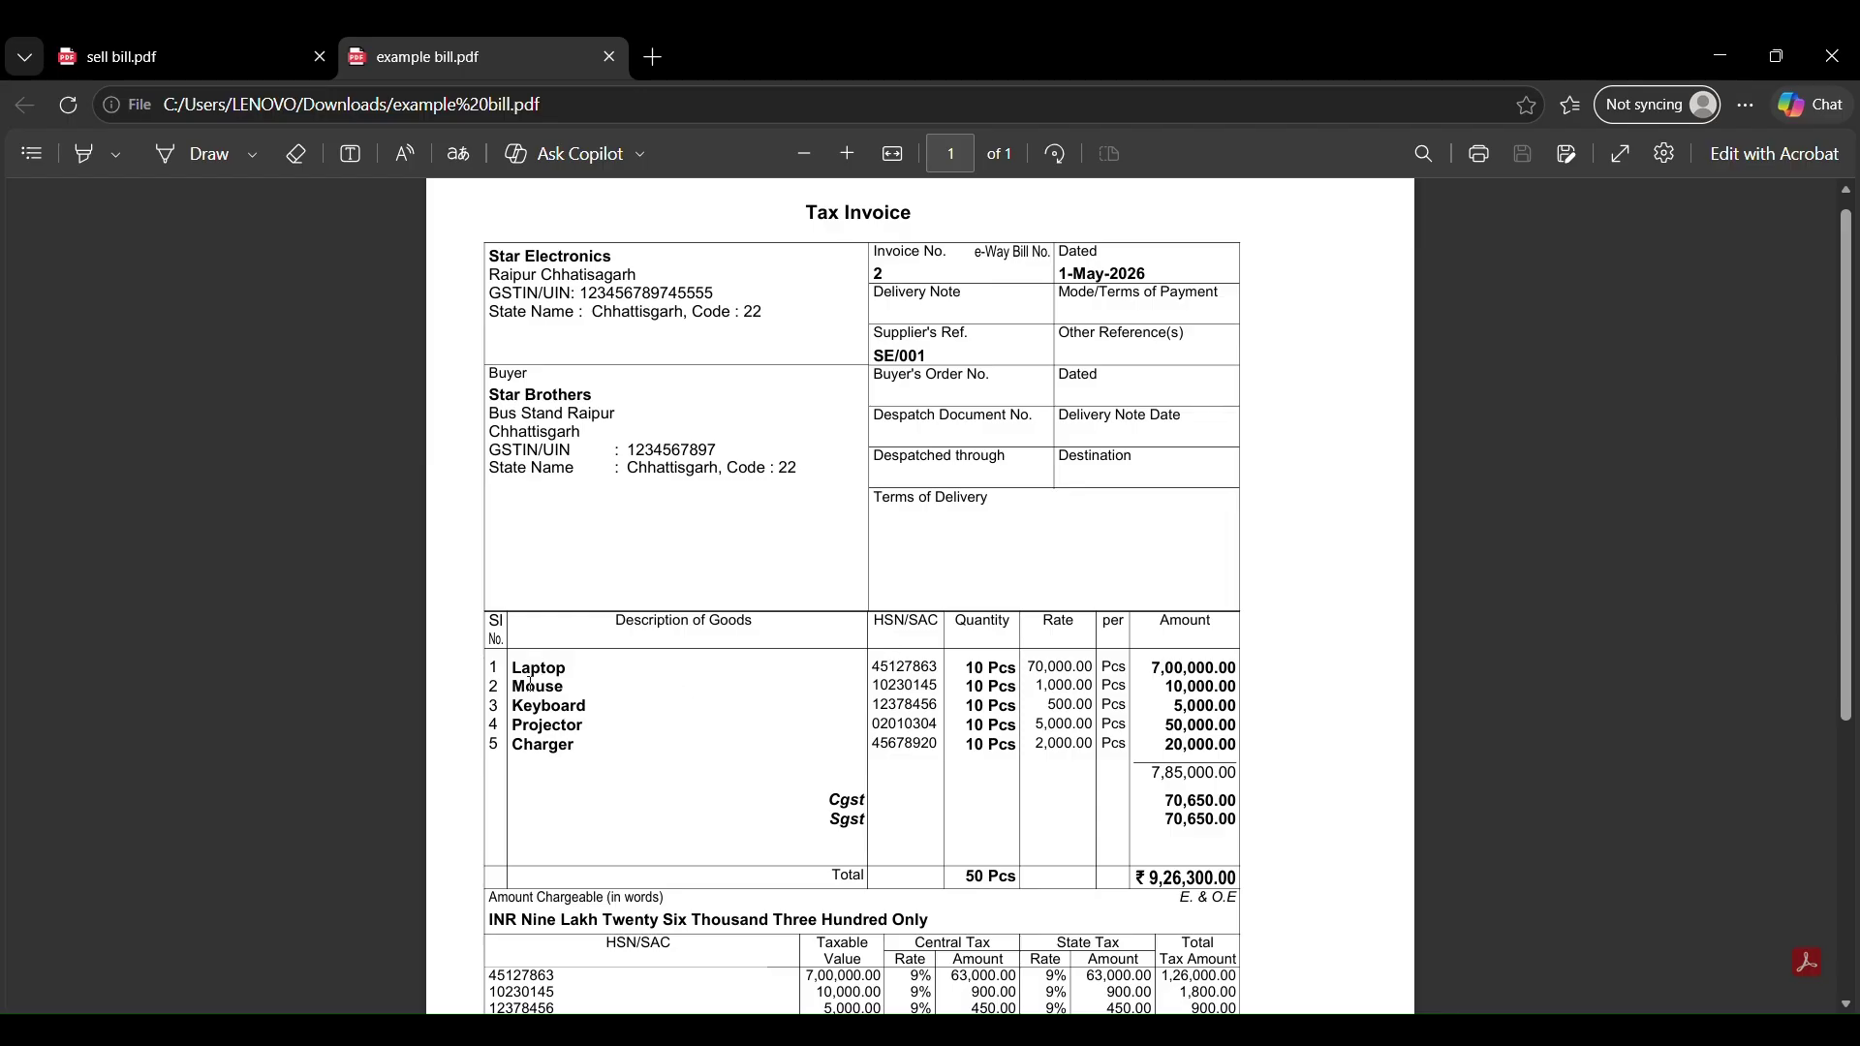
{"action": "left_click_drag", "start_coordinate": [518, 667], "coordinate": [531, 704]}
{"action": "left_click", "coordinate": [532, 705]}
{"action": "left_click_drag", "start_coordinate": [511, 688], "coordinate": [516, 709]}
{"action": "left_click", "coordinate": [458, 677]}
{"action": "key", "text": "alt+Tab"}
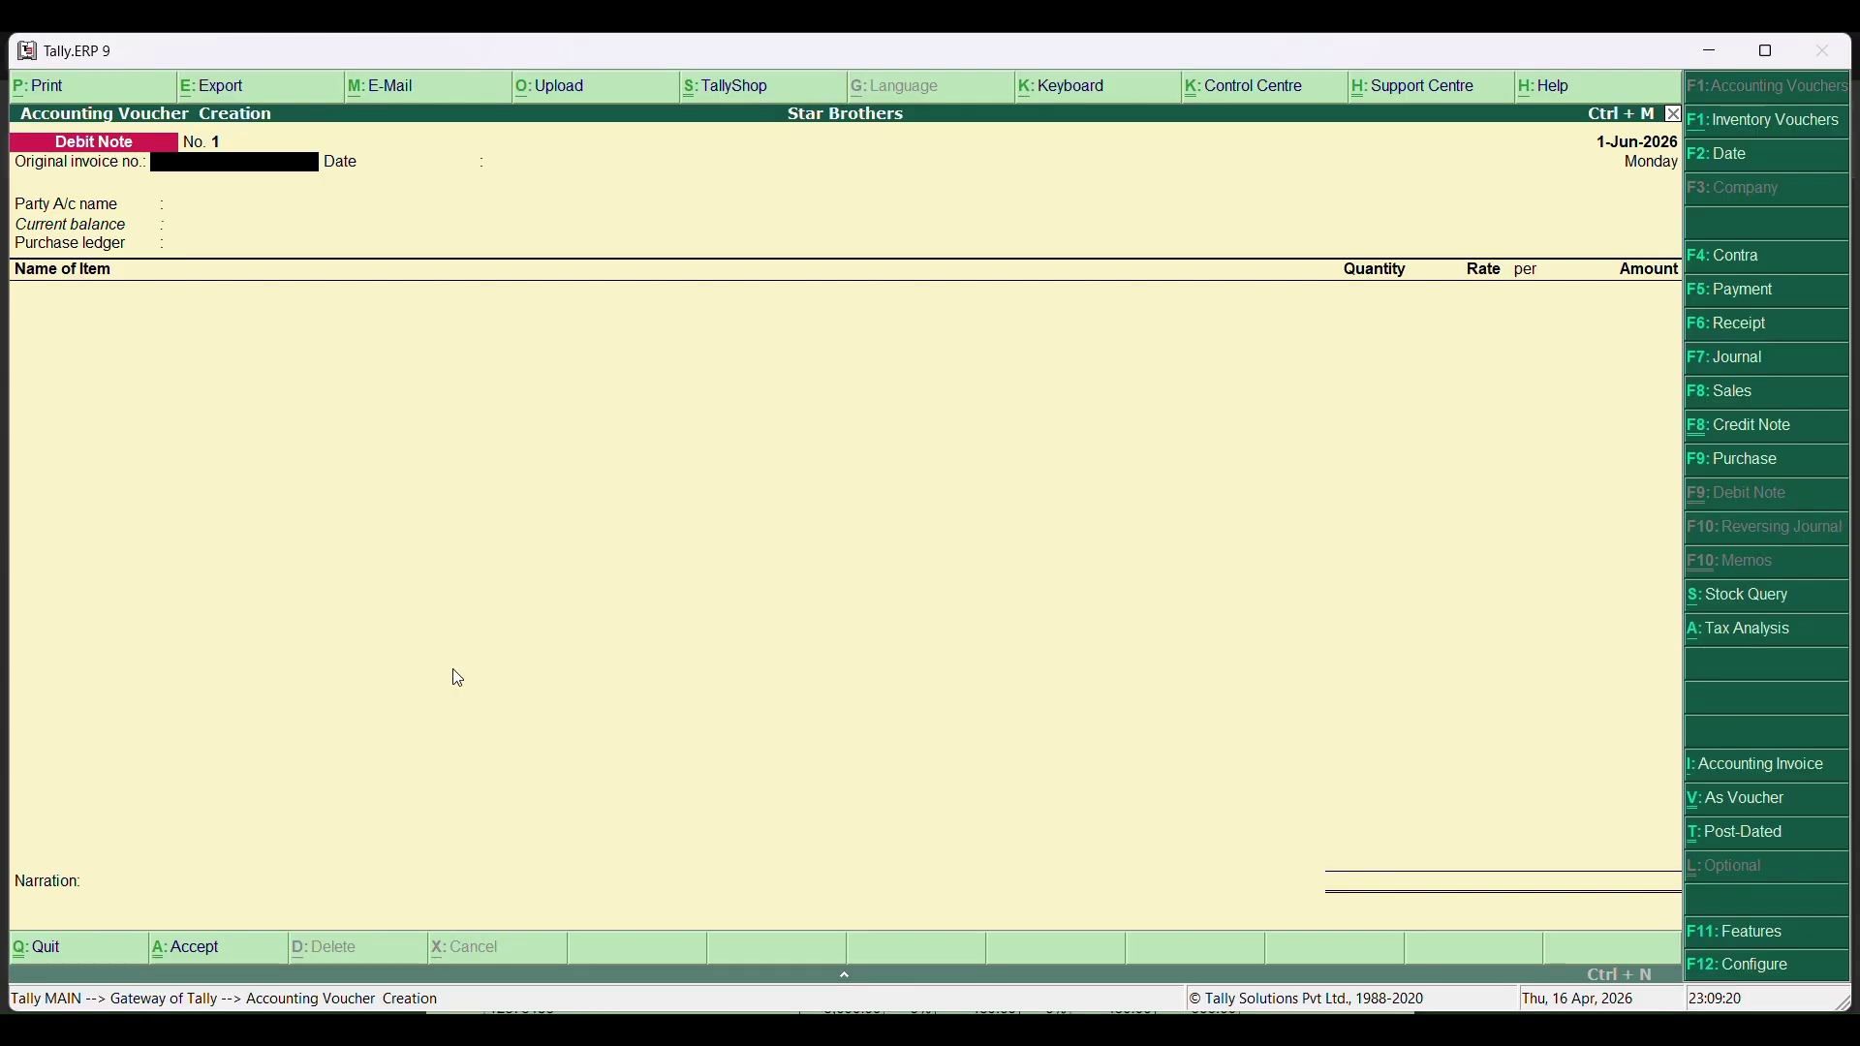
Set the debit note's original invoice number to 2 and accept 1-Jun-2026 as the invoice date.
{"action": "type", "text": "2"}
{"action": "key", "text": "Return"}
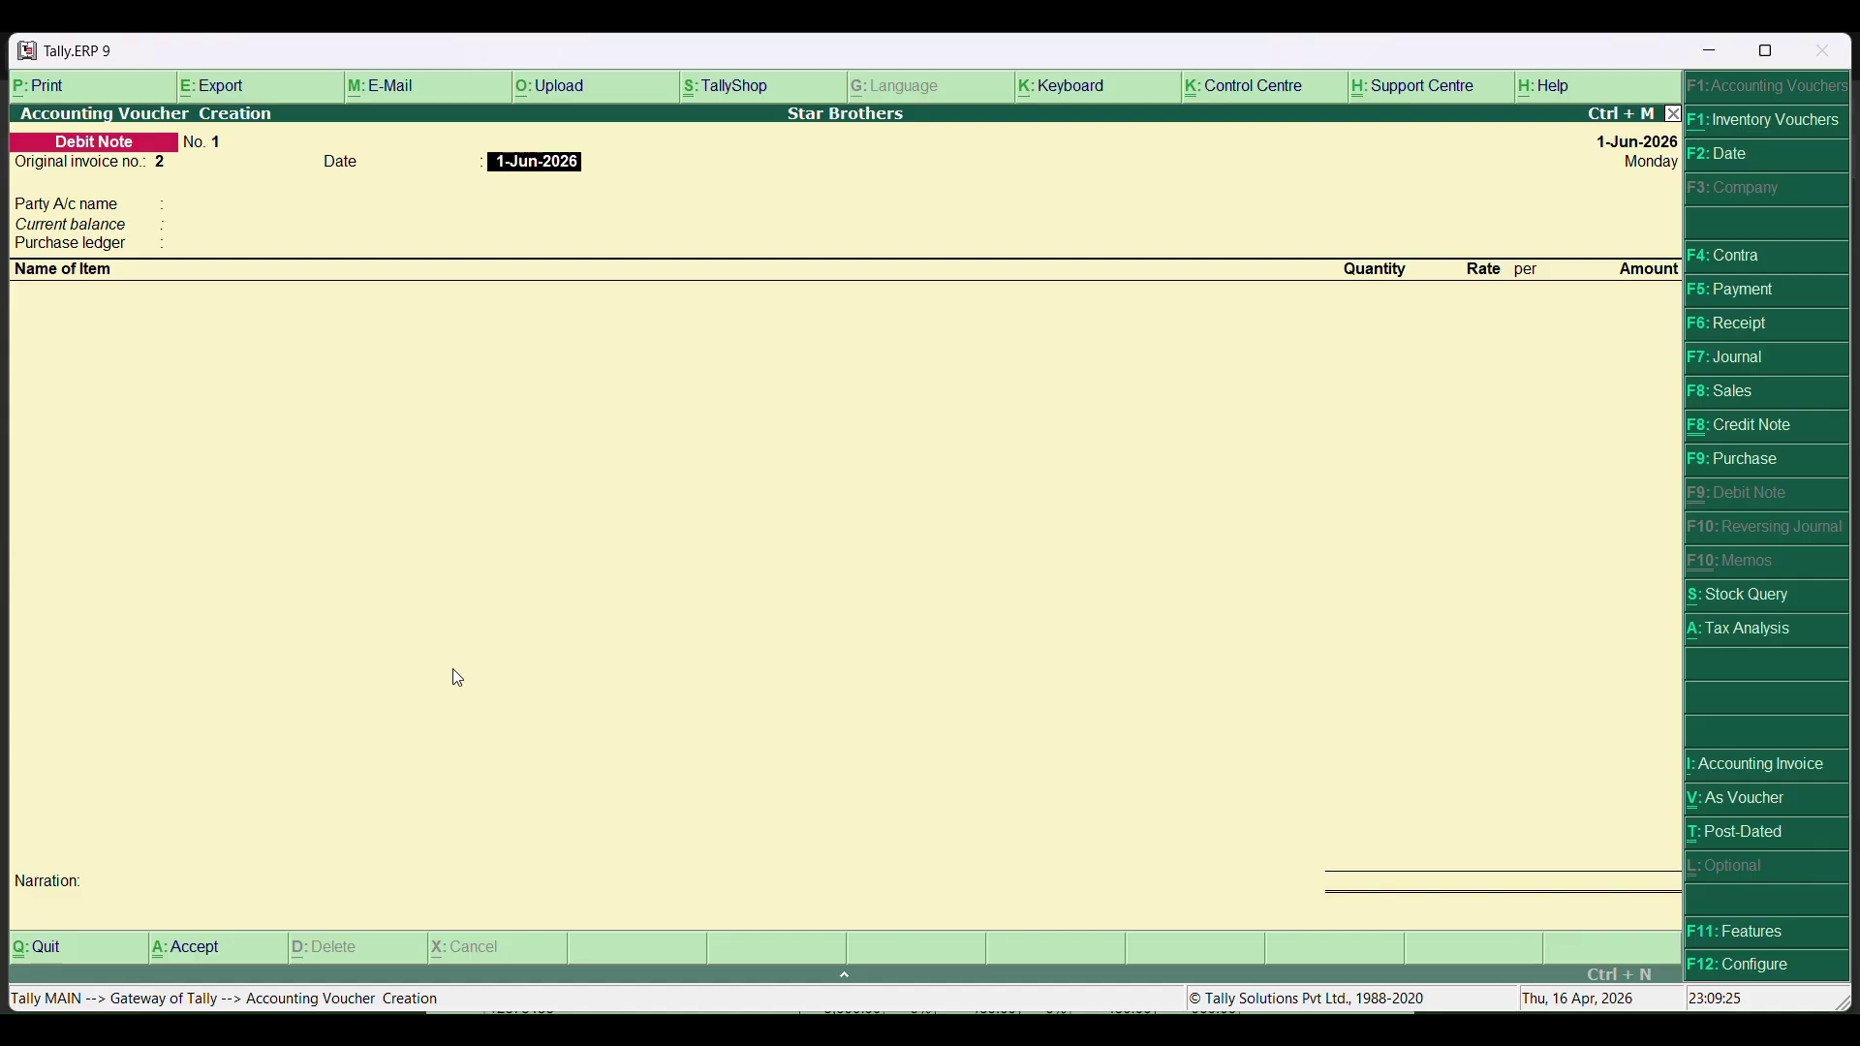
{"action": "key", "text": "Return"}
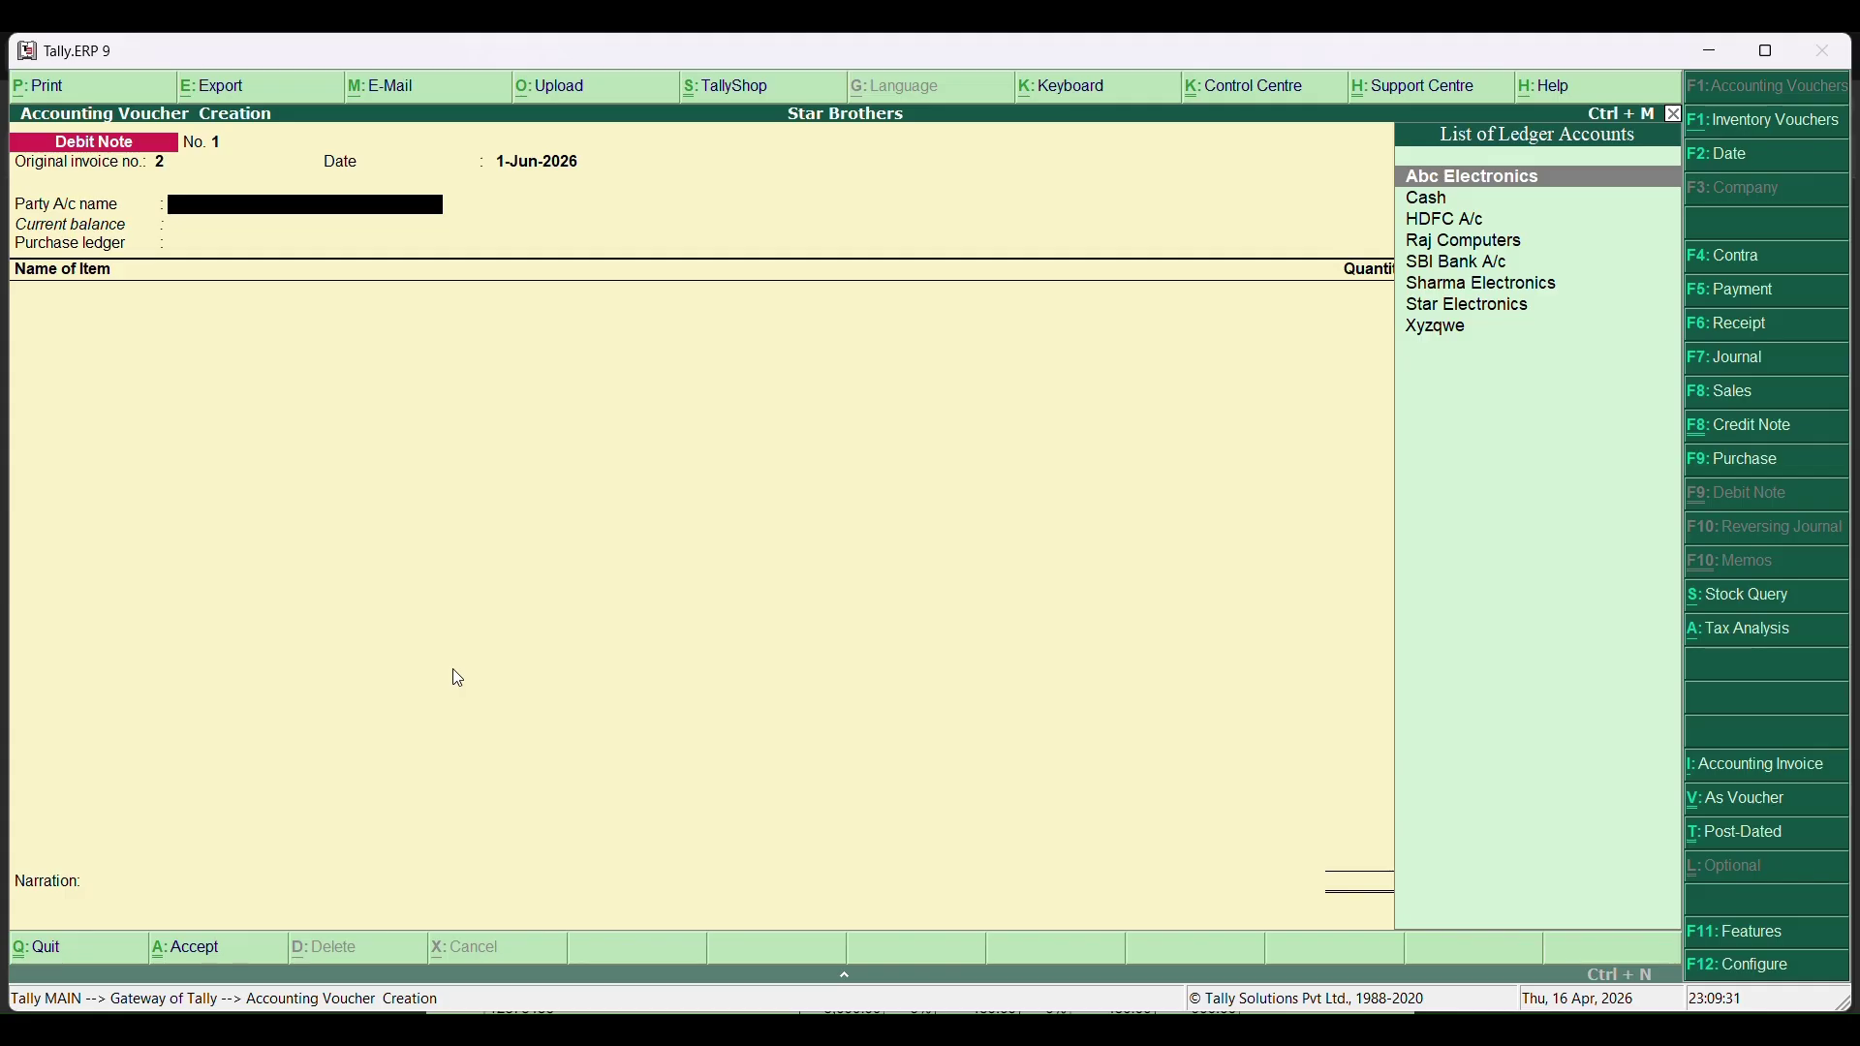
Choose Star Electronics as the debit note's party account and accept its party details without changes.
{"action": "key", "text": "Down"}
{"action": "key", "text": "Down"}
{"action": "key", "text": "Down"}
{"action": "key", "text": "Down"}
{"action": "key", "text": "Down"}
{"action": "key", "text": "Down"}
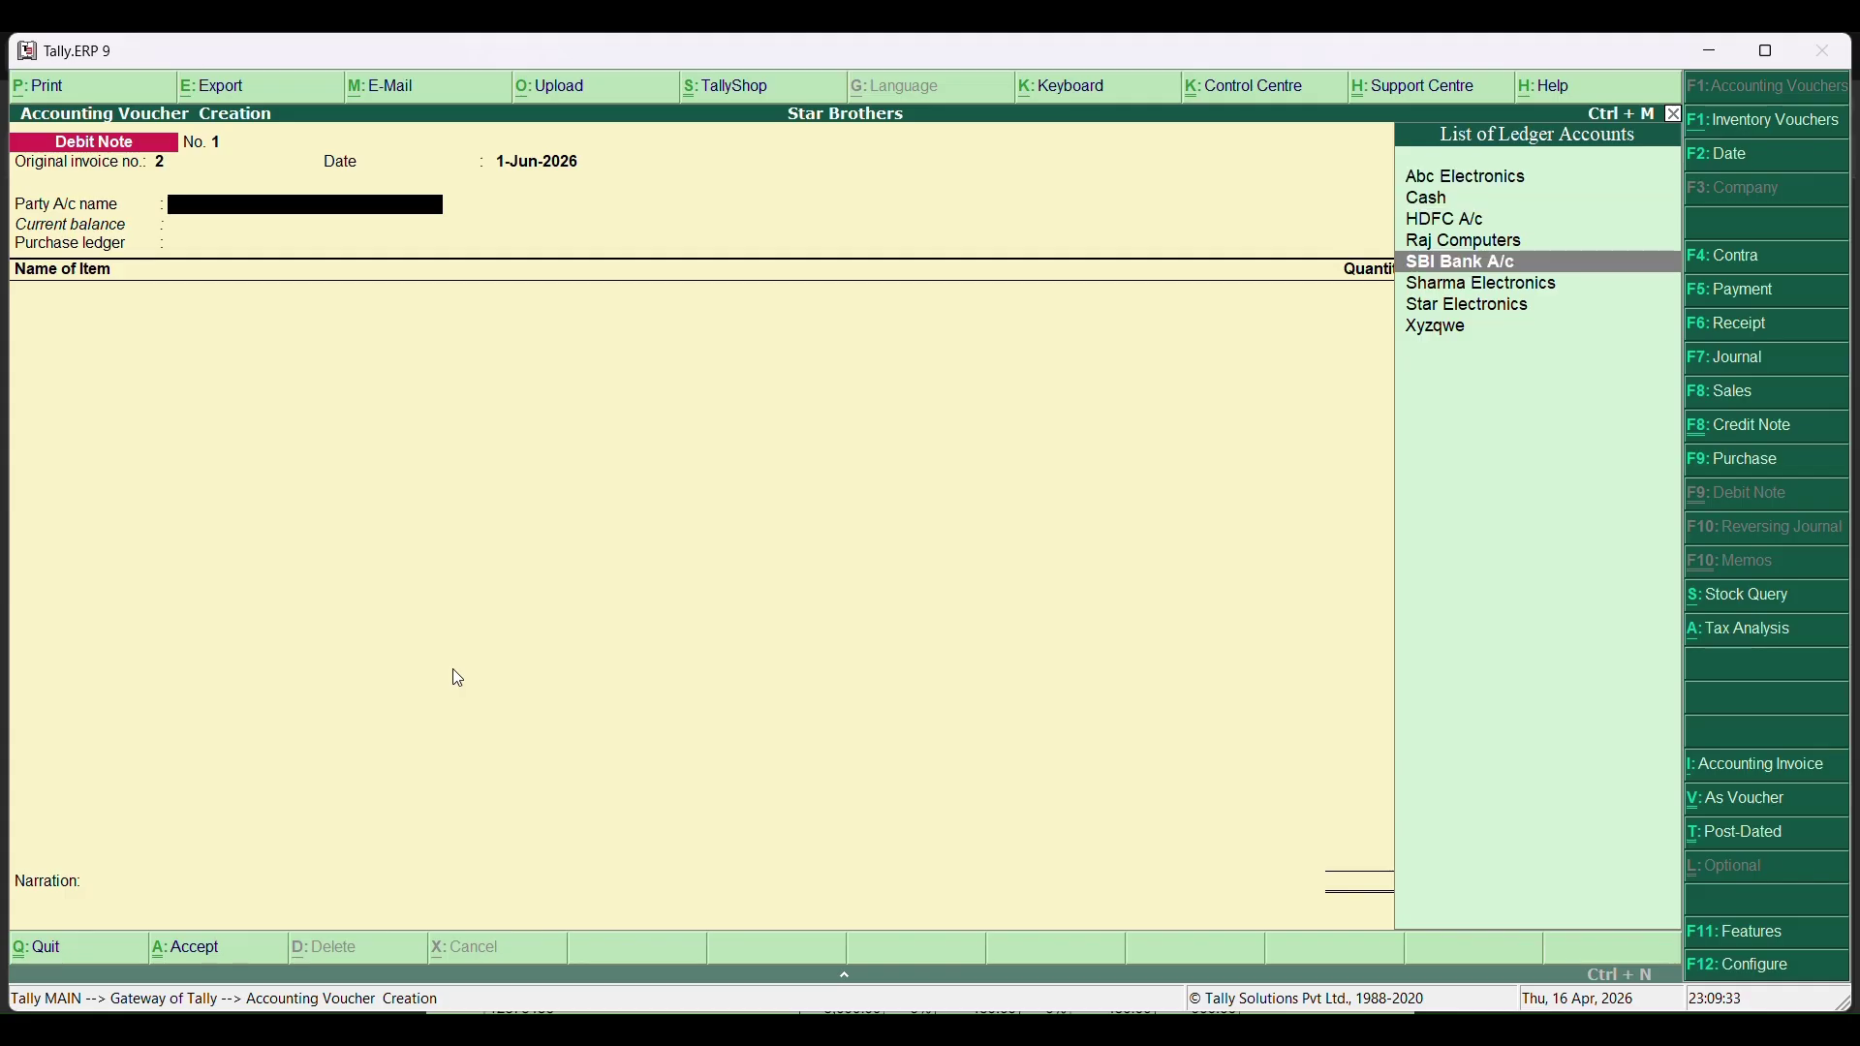
{"action": "key", "text": "Return"}
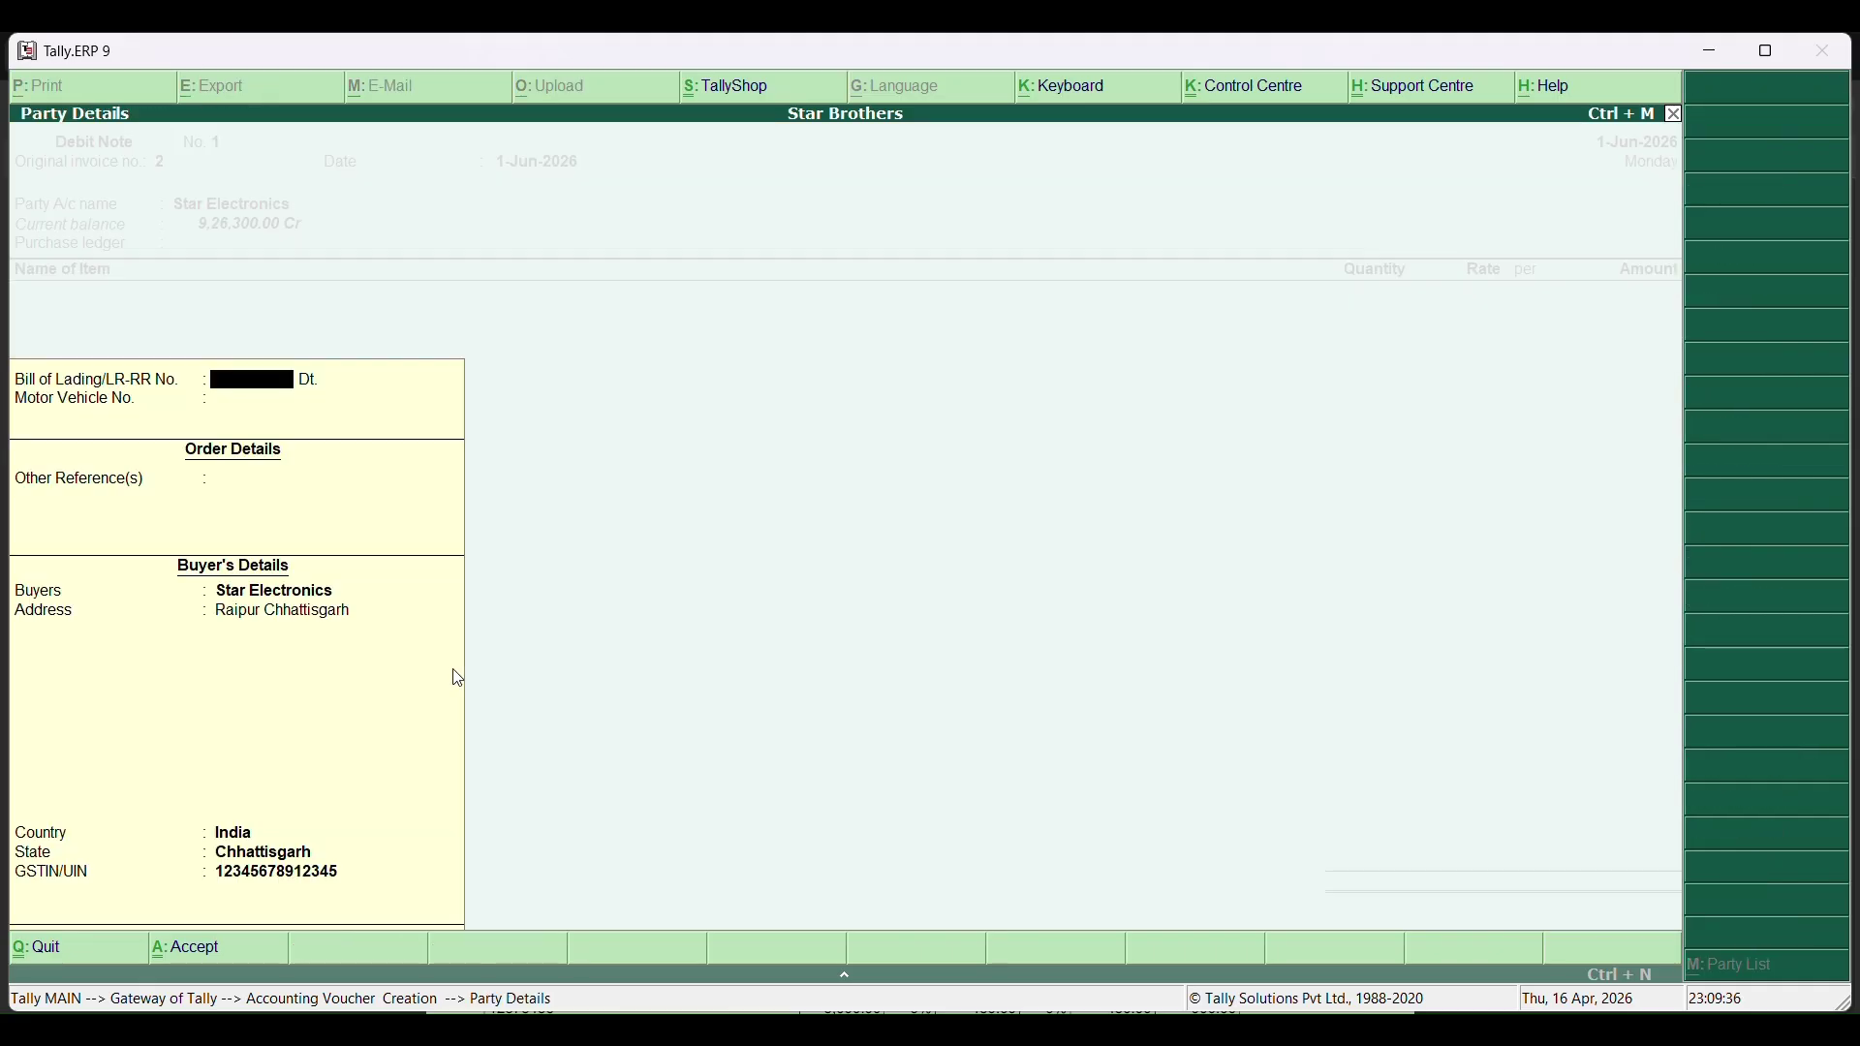
{"action": "key", "text": "ctrl+a"}
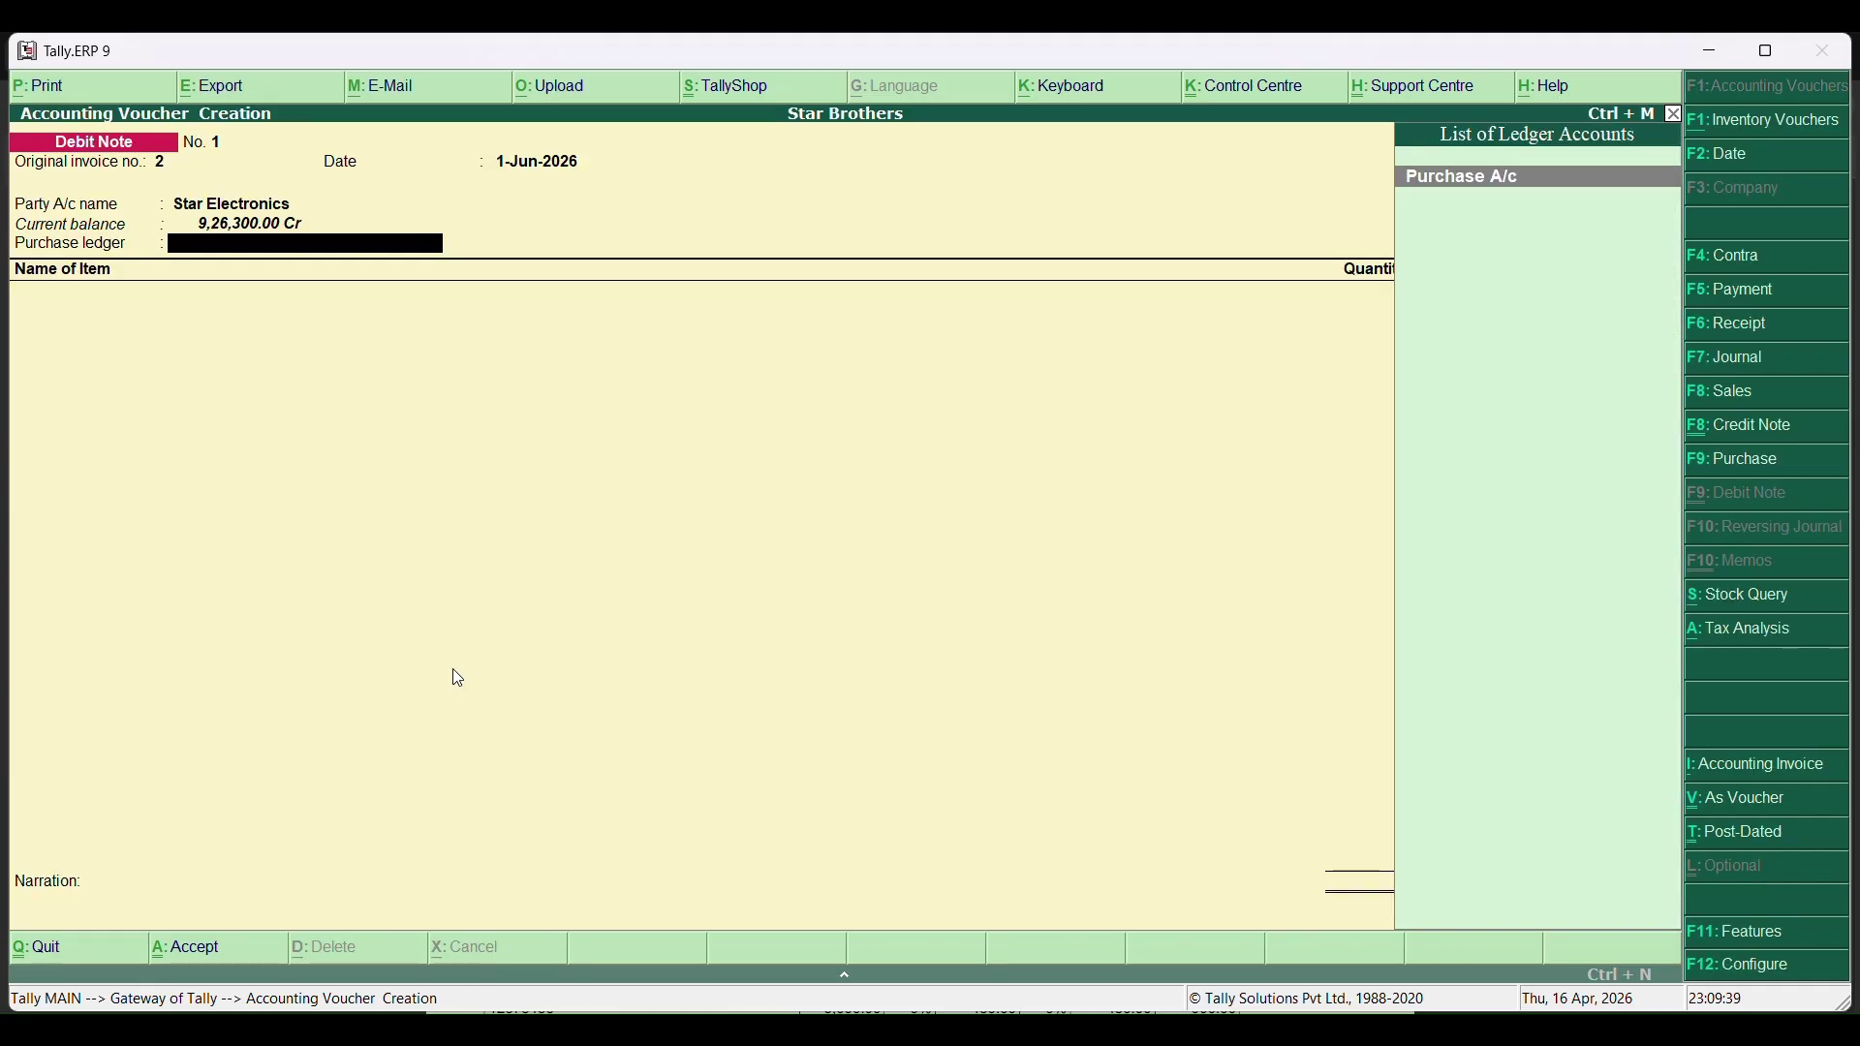
Create a ledger named Purchase Return from the purchase ledger field and place it under Purchase Accounts.
{"action": "key", "text": "alt+c"}
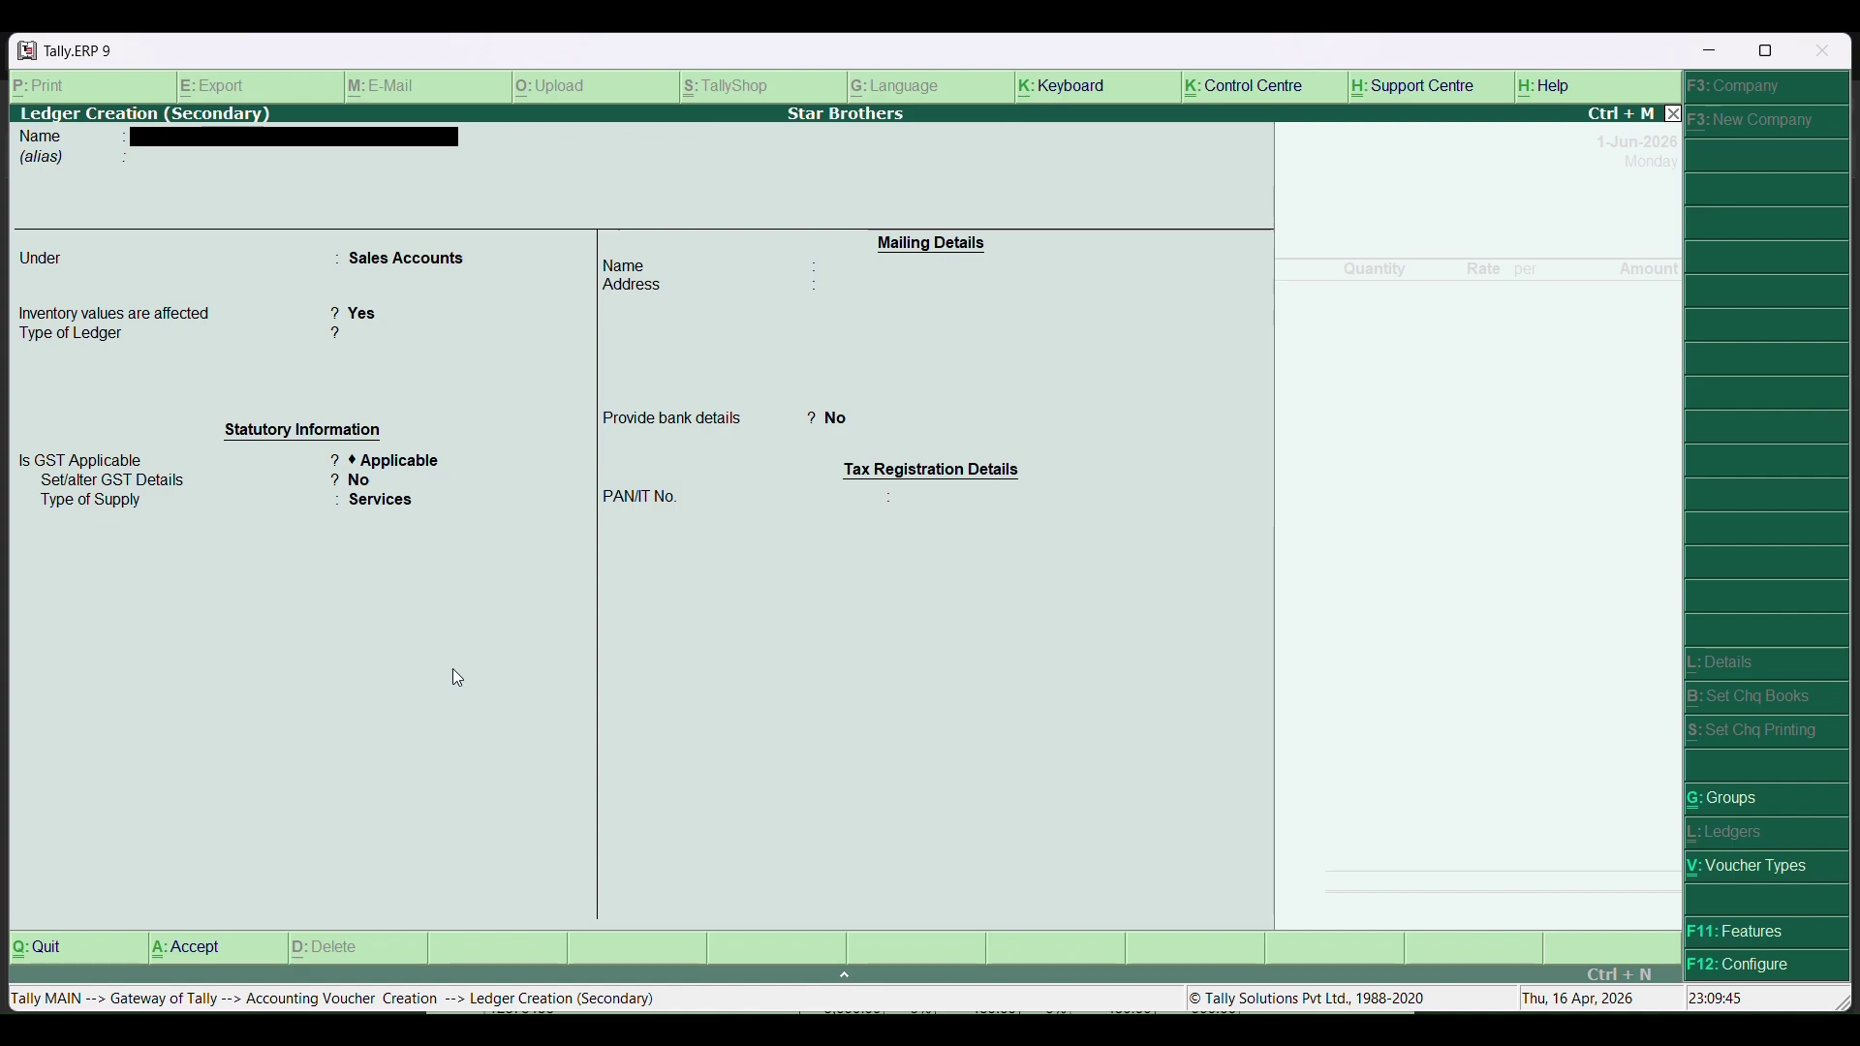
{"action": "type", "text": "Purcha"}
{"action": "type", "text": "se Return"}
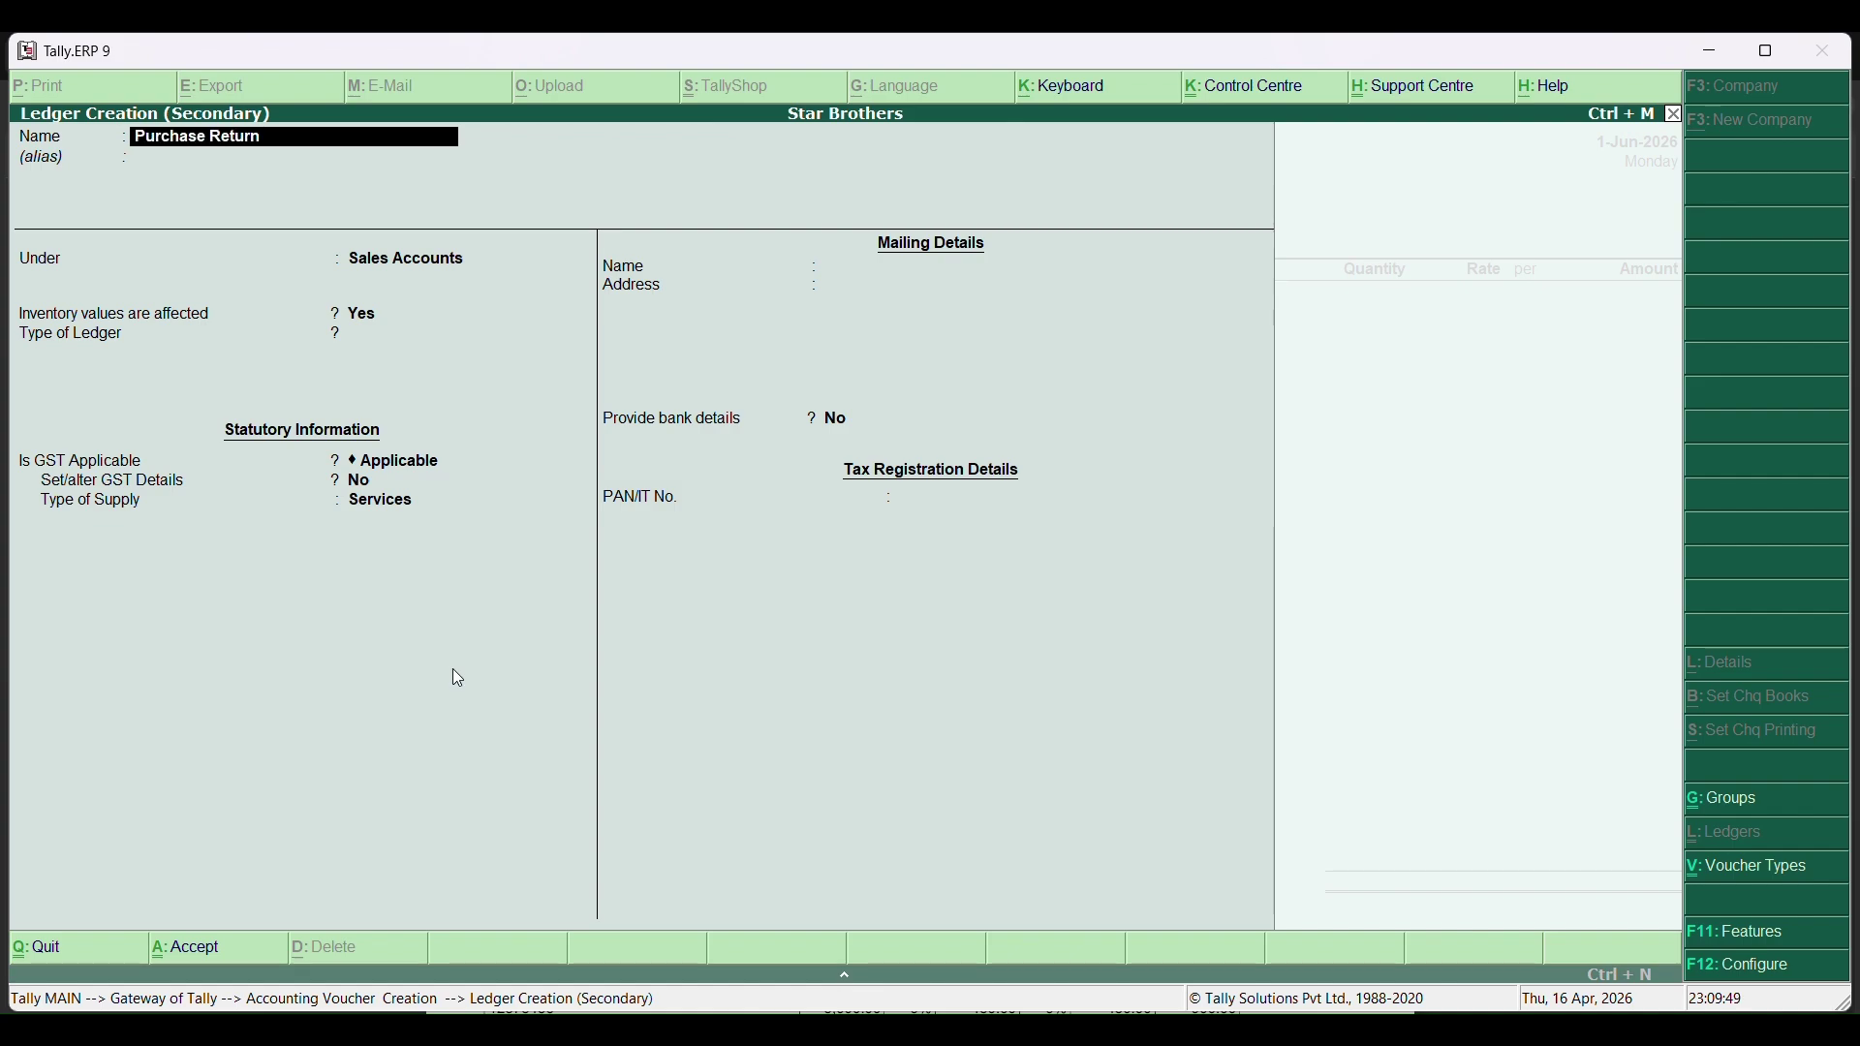
{"action": "key", "text": "Return"}
{"action": "key", "text": "Return"}
{"action": "type", "text": "Pur"}
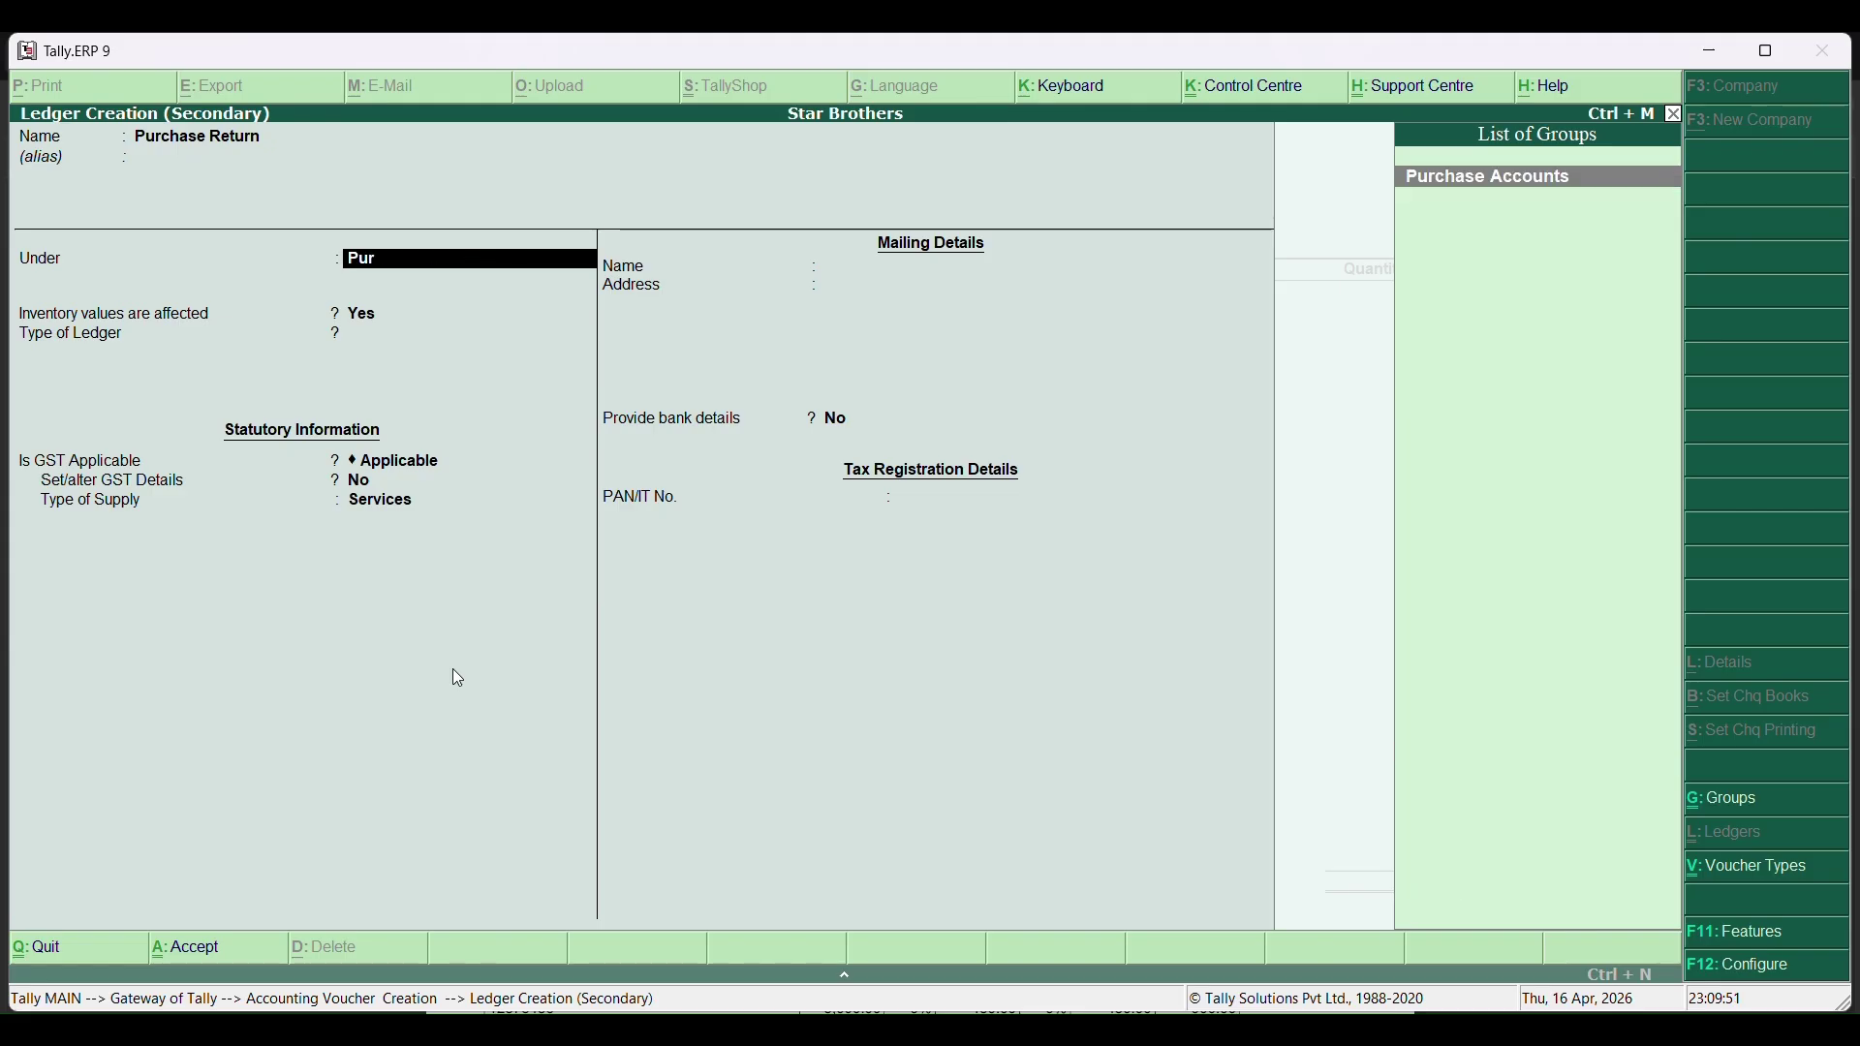
{"action": "key", "text": "Return"}
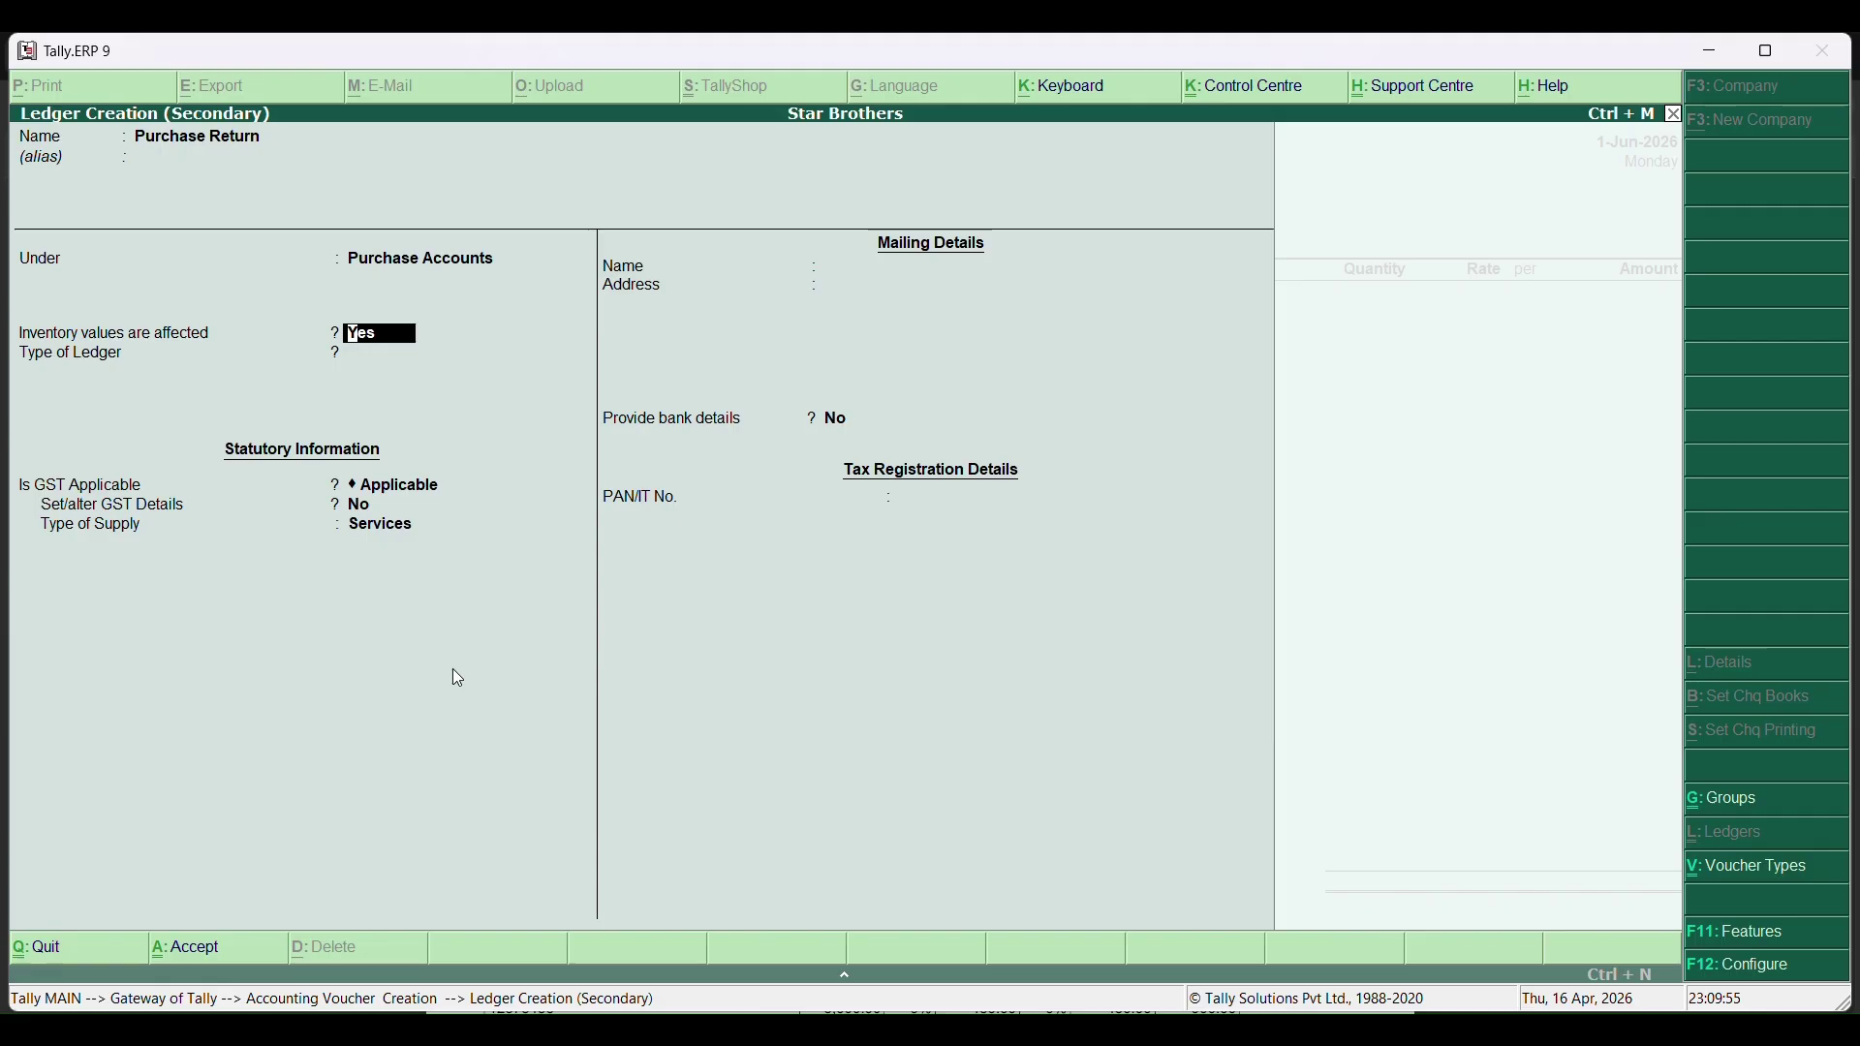
Keep the ledger's inventory and GST defaults, set the type of supply to Goods, and save it as the debit note's purchase ledger.
{"action": "key", "text": "Return"}
{"action": "key", "text": "Return"}
{"action": "key", "text": "Return"}
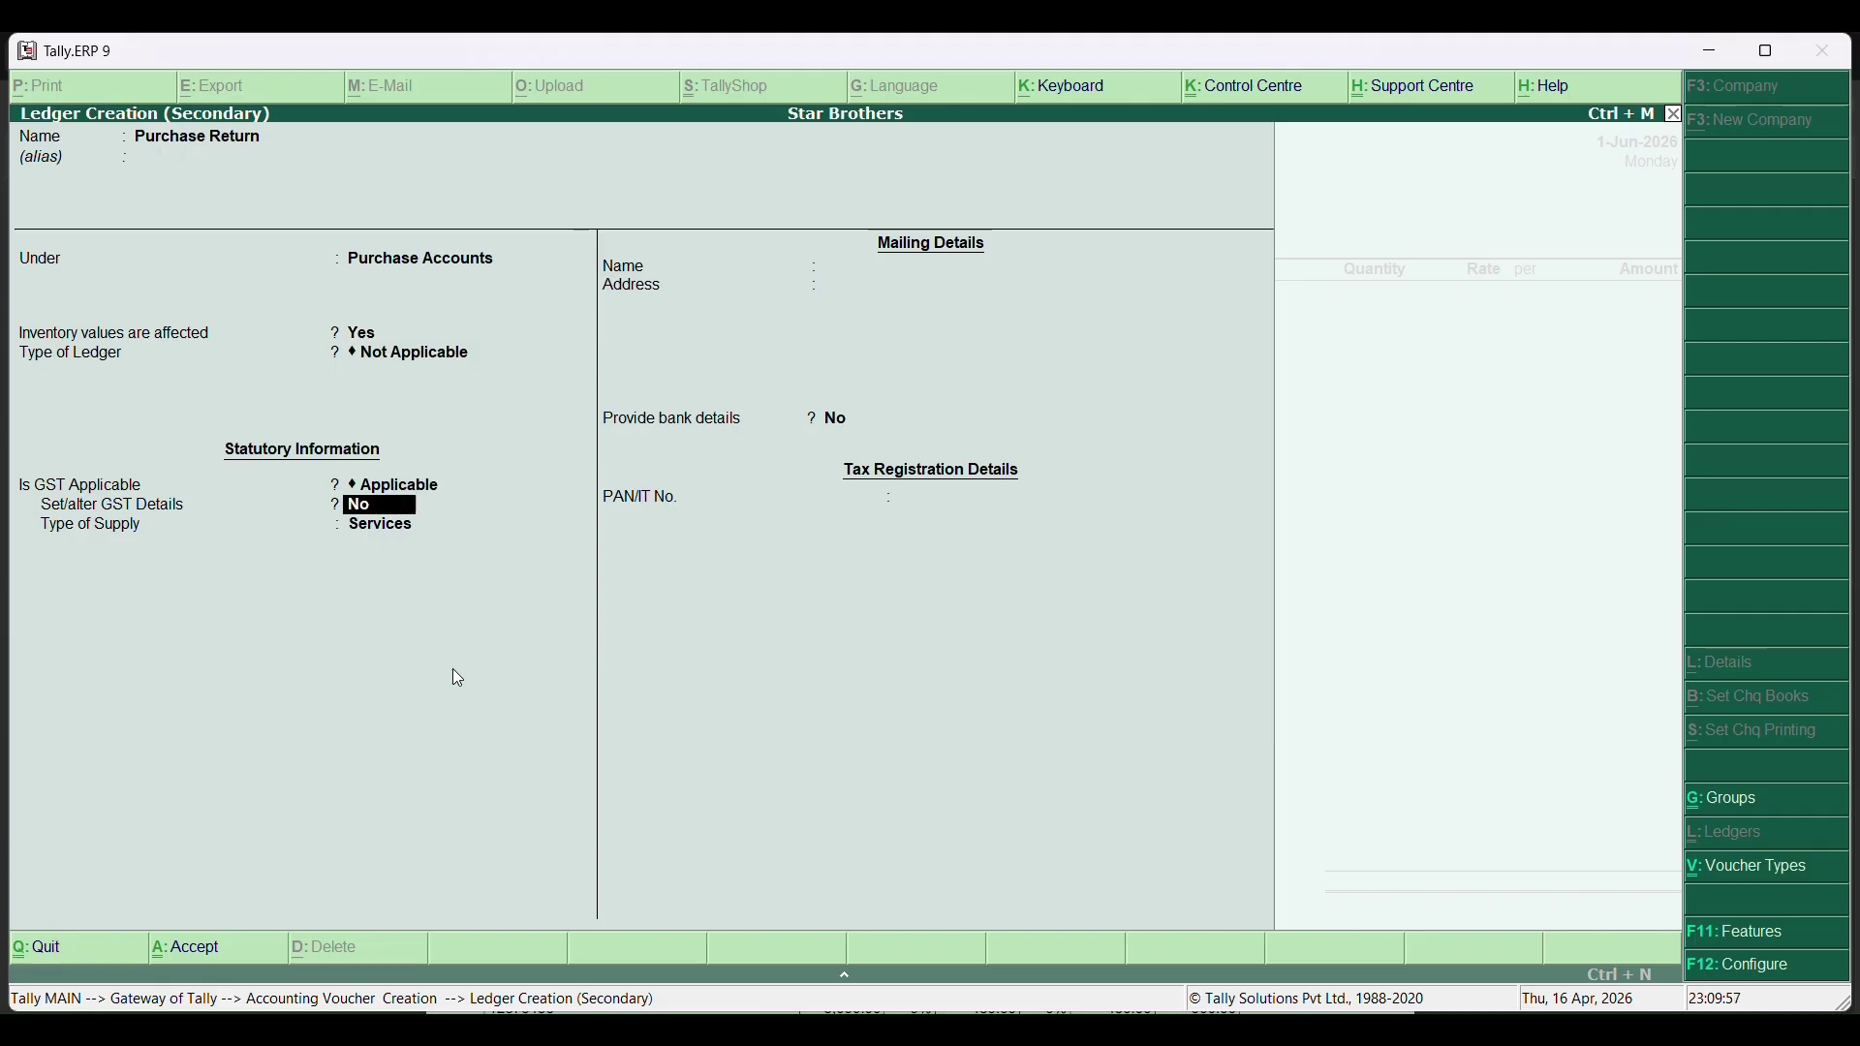
{"action": "key", "text": "Return"}
{"action": "key", "text": "Up"}
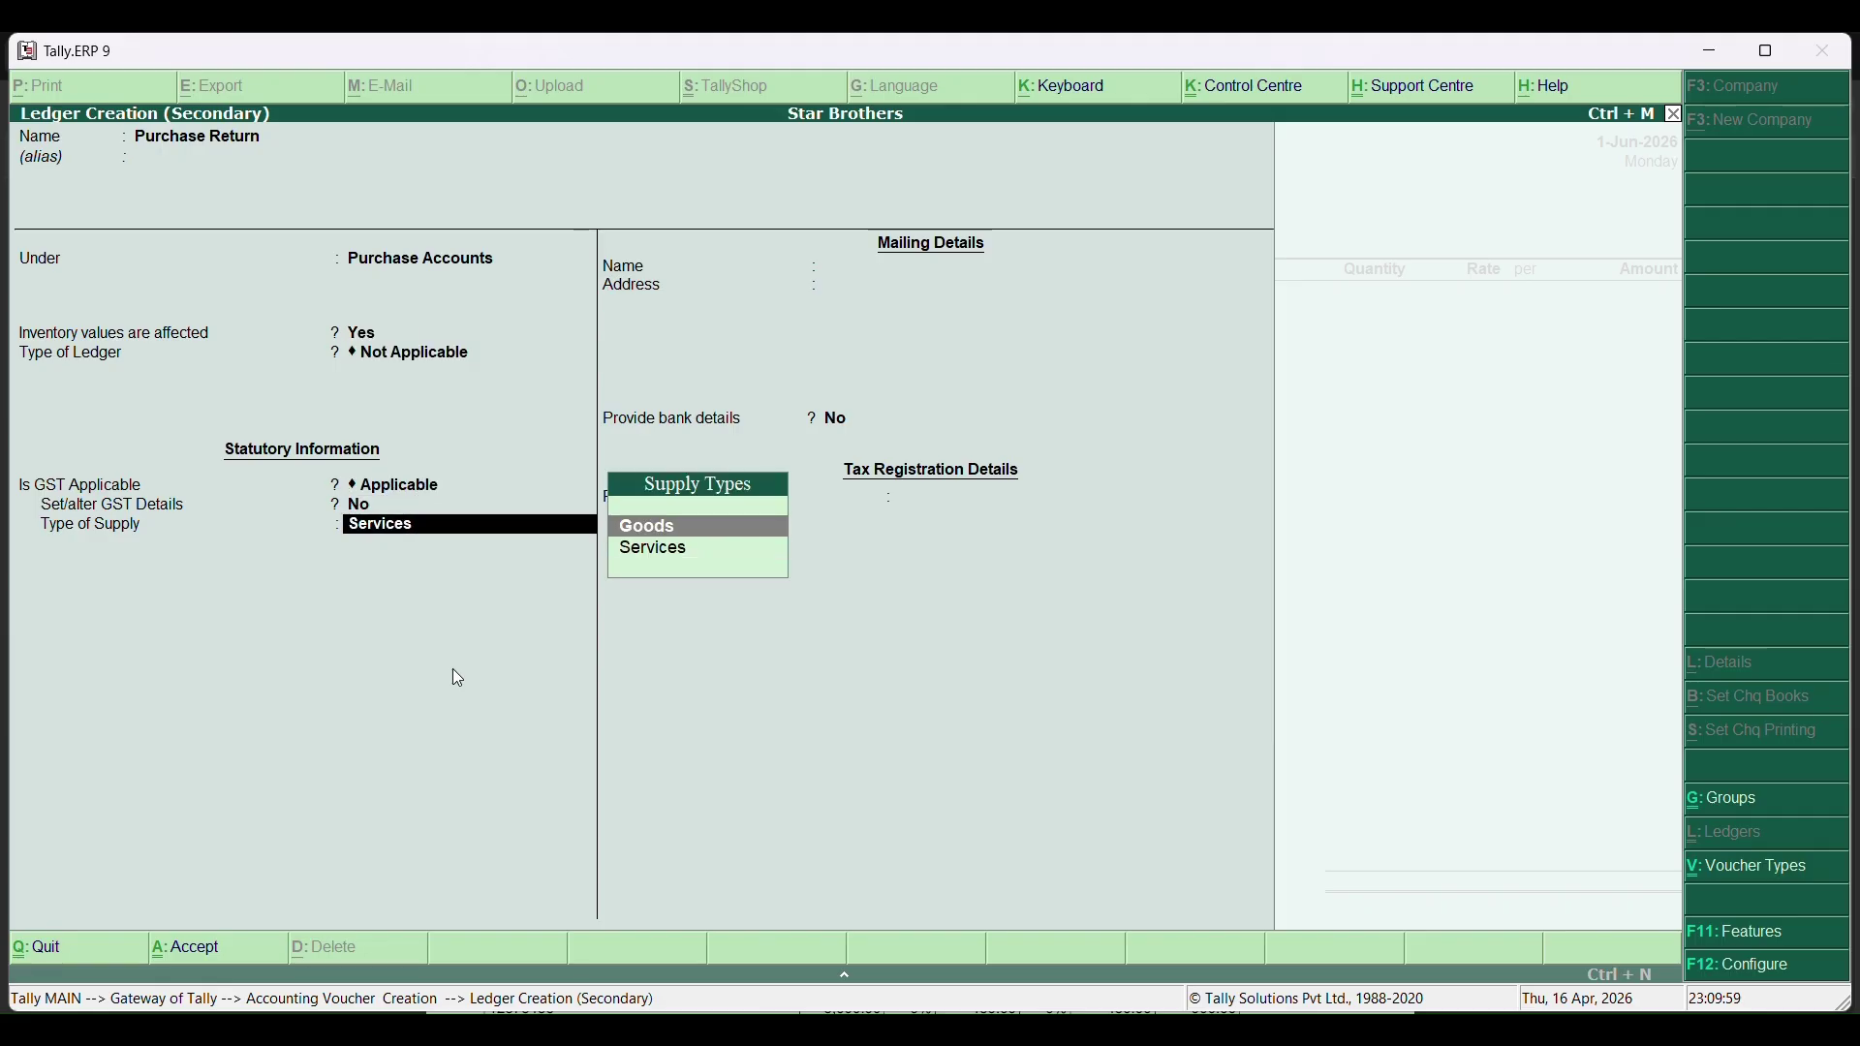
{"action": "key", "text": "Return"}
{"action": "key", "text": "Return"}
{"action": "key", "text": "Return"}
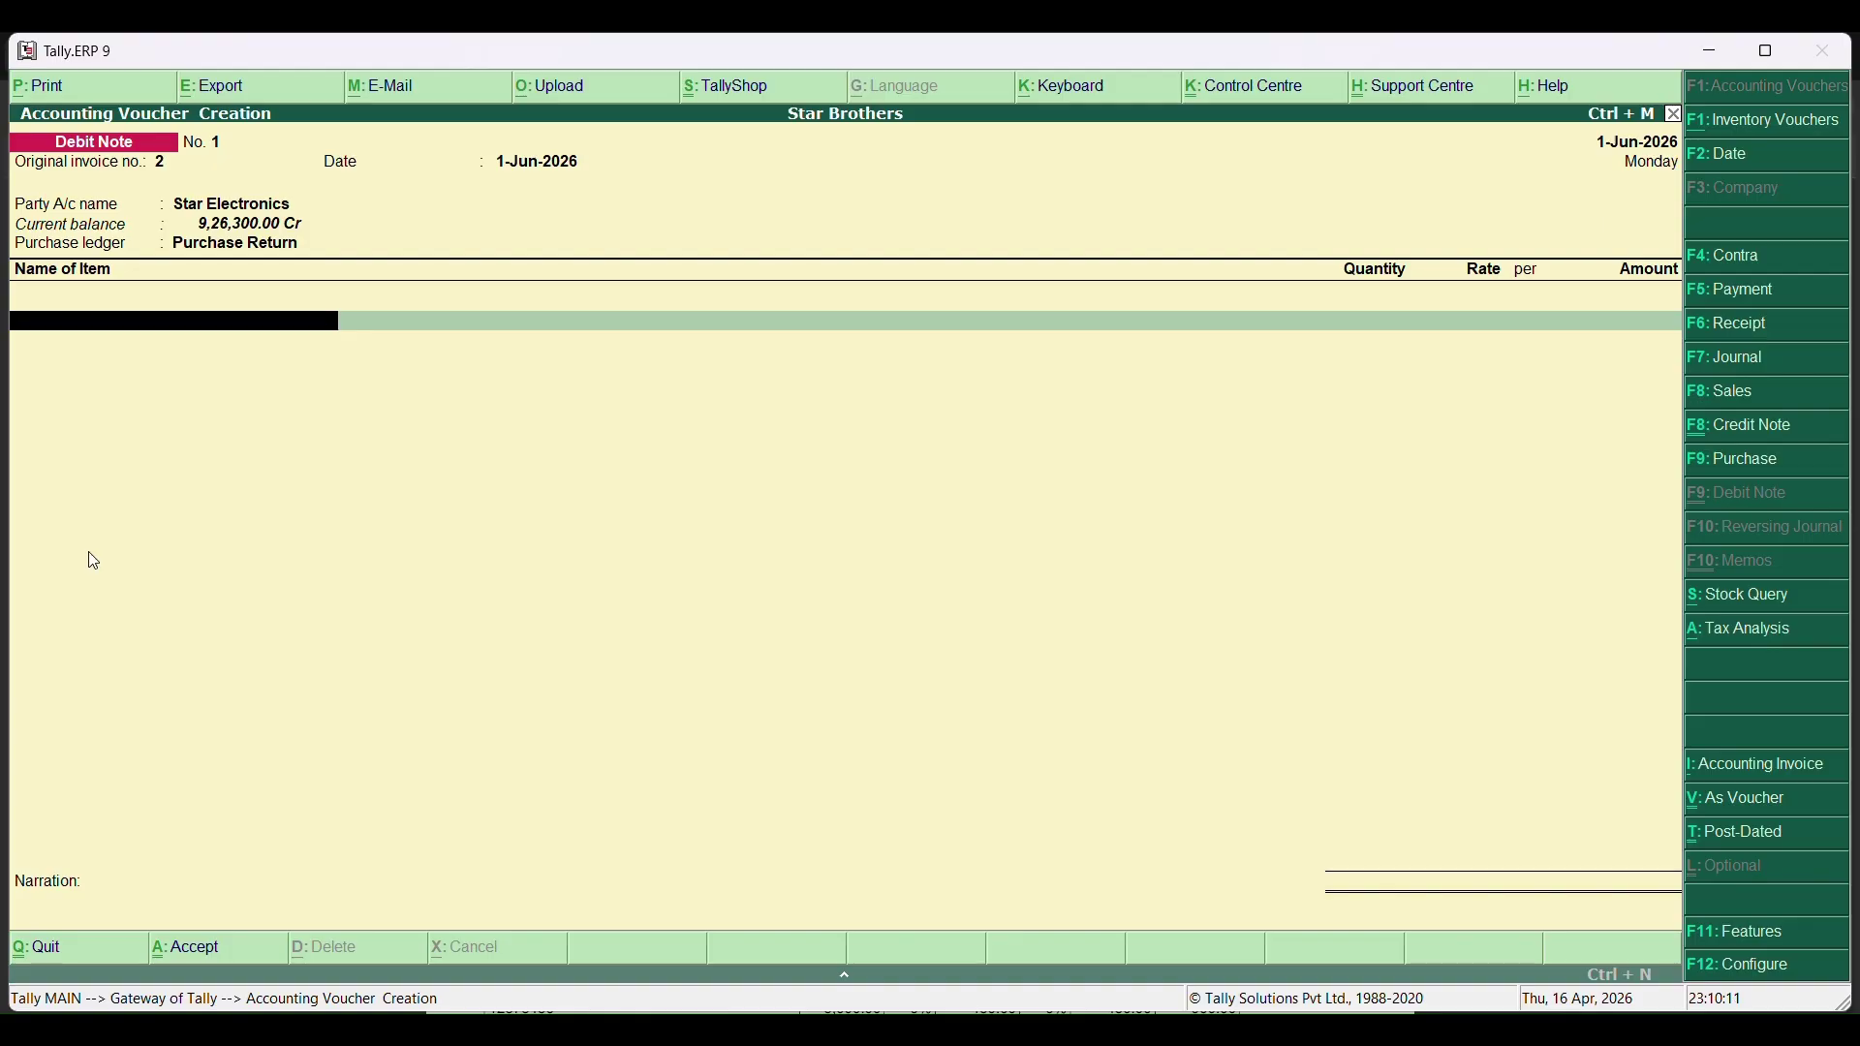
Add Laptop as the debit note's first item with a quantity of 5 pcs, accepting the rate of 70,000.00.
{"action": "type", "text": "La"}
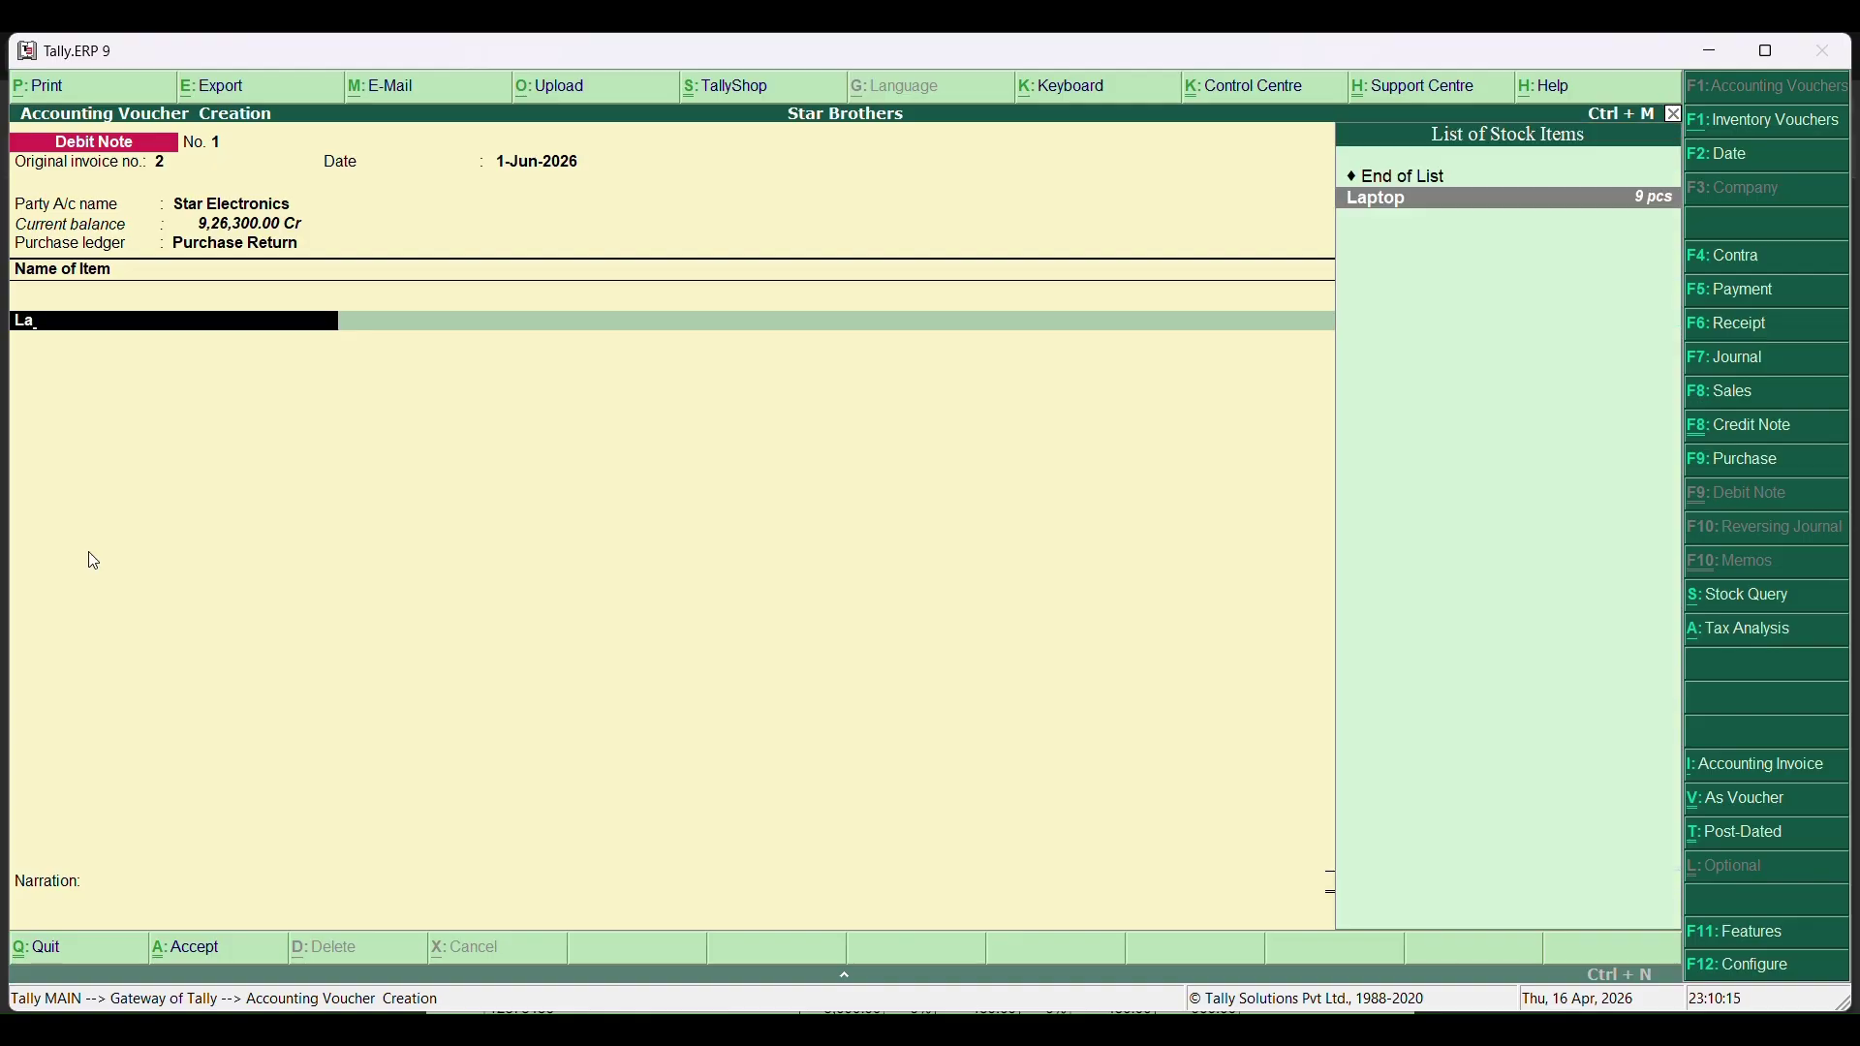
{"action": "key", "text": "Return"}
{"action": "type", "text": "5"}
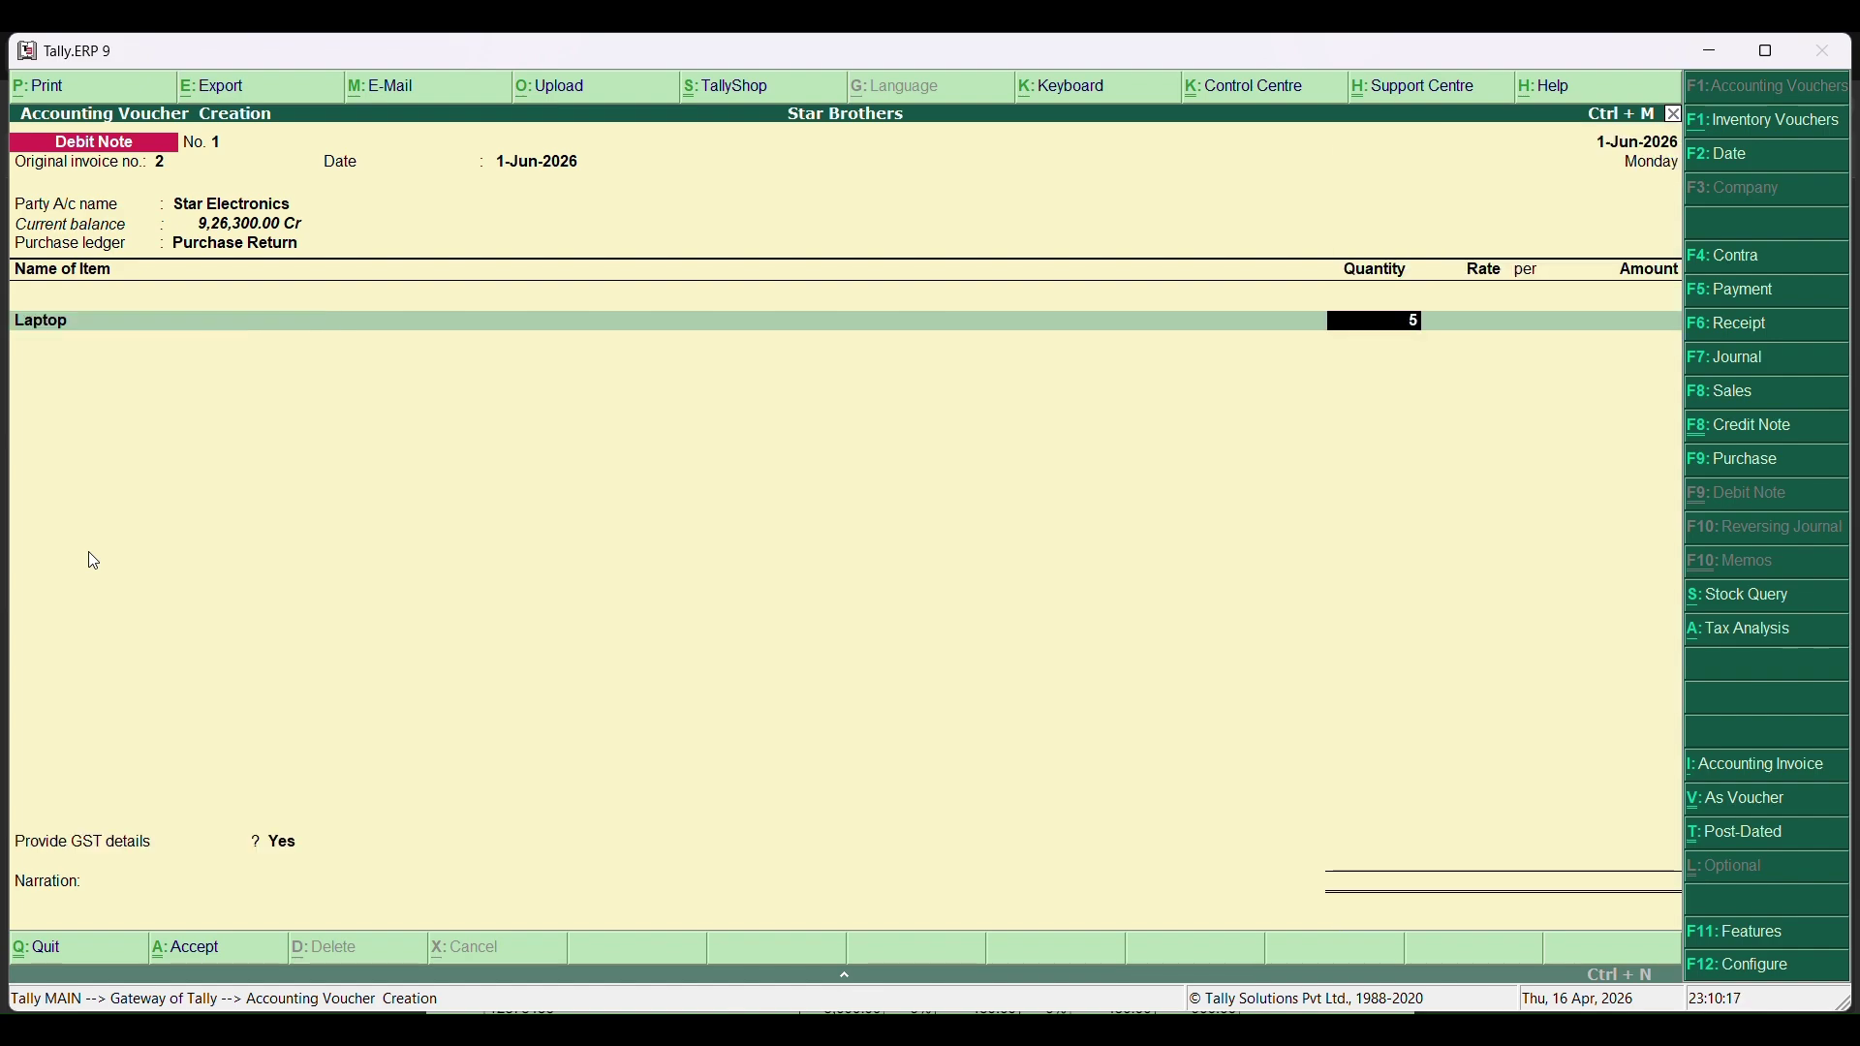
{"action": "key", "text": "Return"}
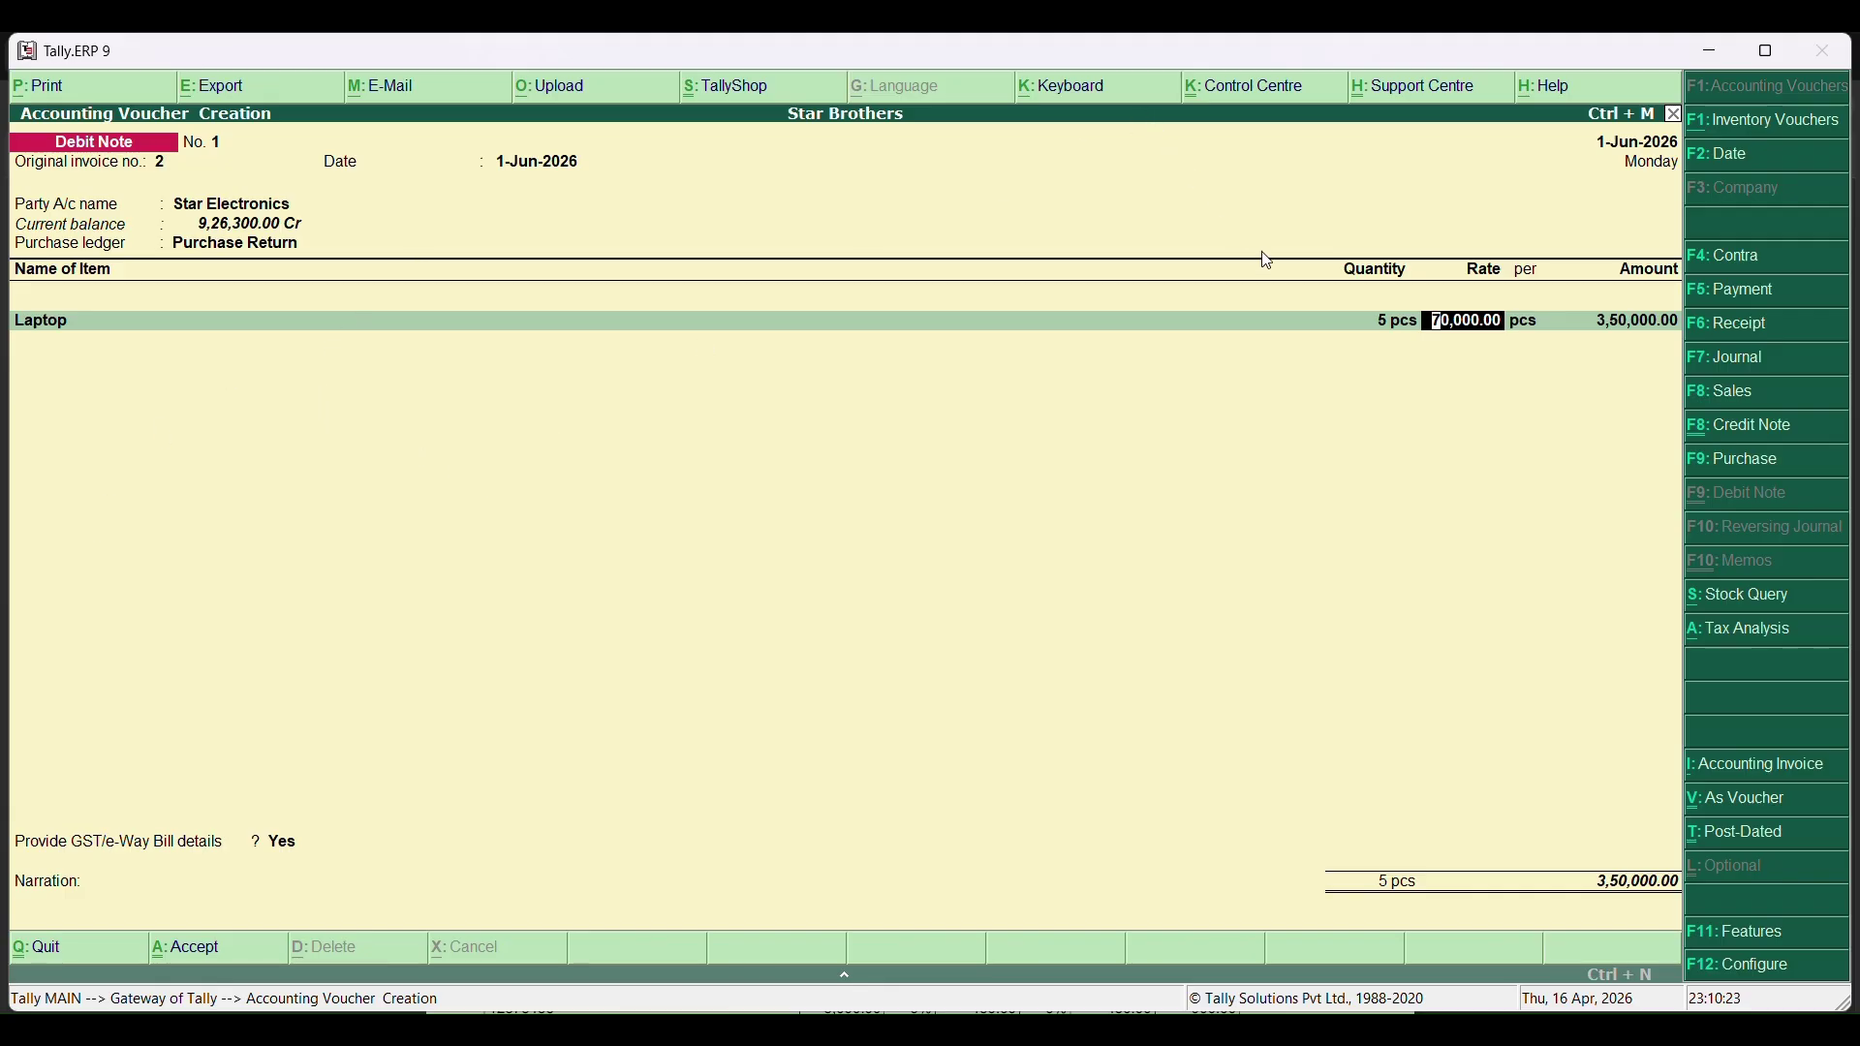
{"action": "key", "text": "Return"}
{"action": "key", "text": "Return"}
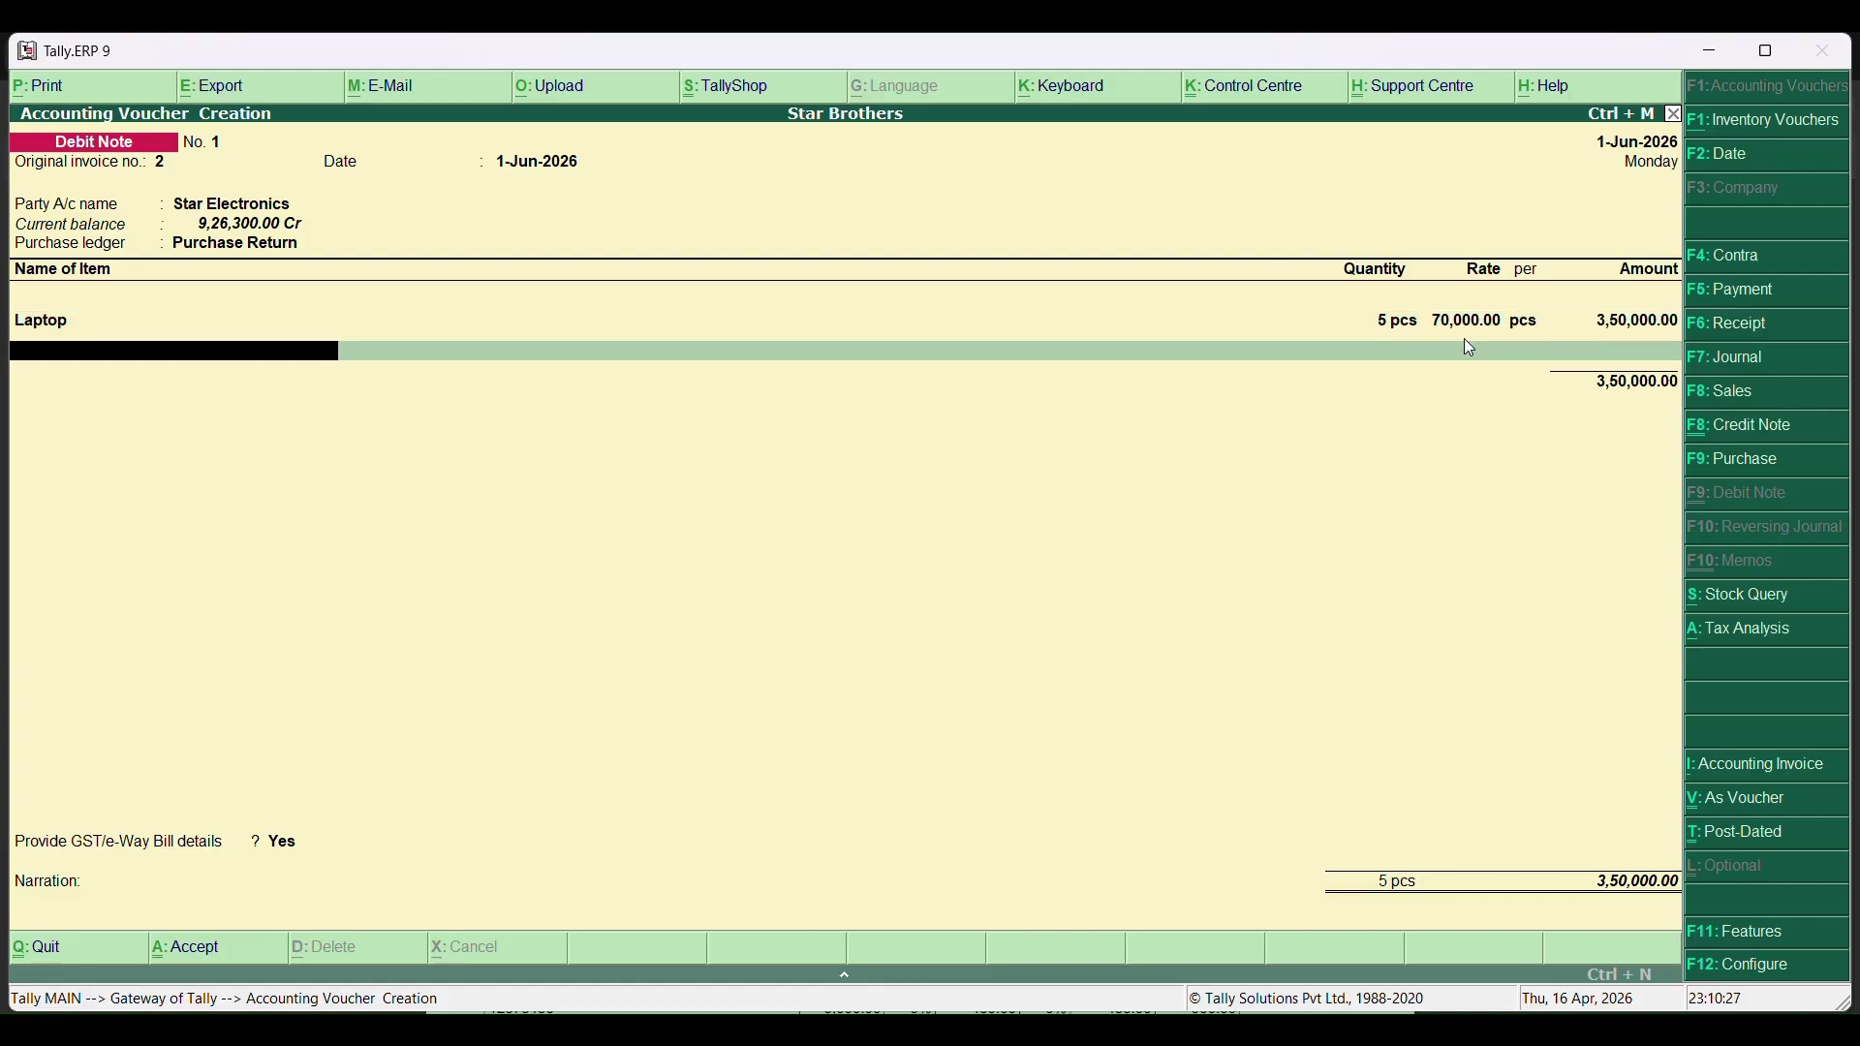
Add Mouse as the second item on the debit note with a quantity of 5 pcs.
{"action": "type", "text": "m"}
{"action": "key", "text": "Return"}
{"action": "type", "text": "5"}
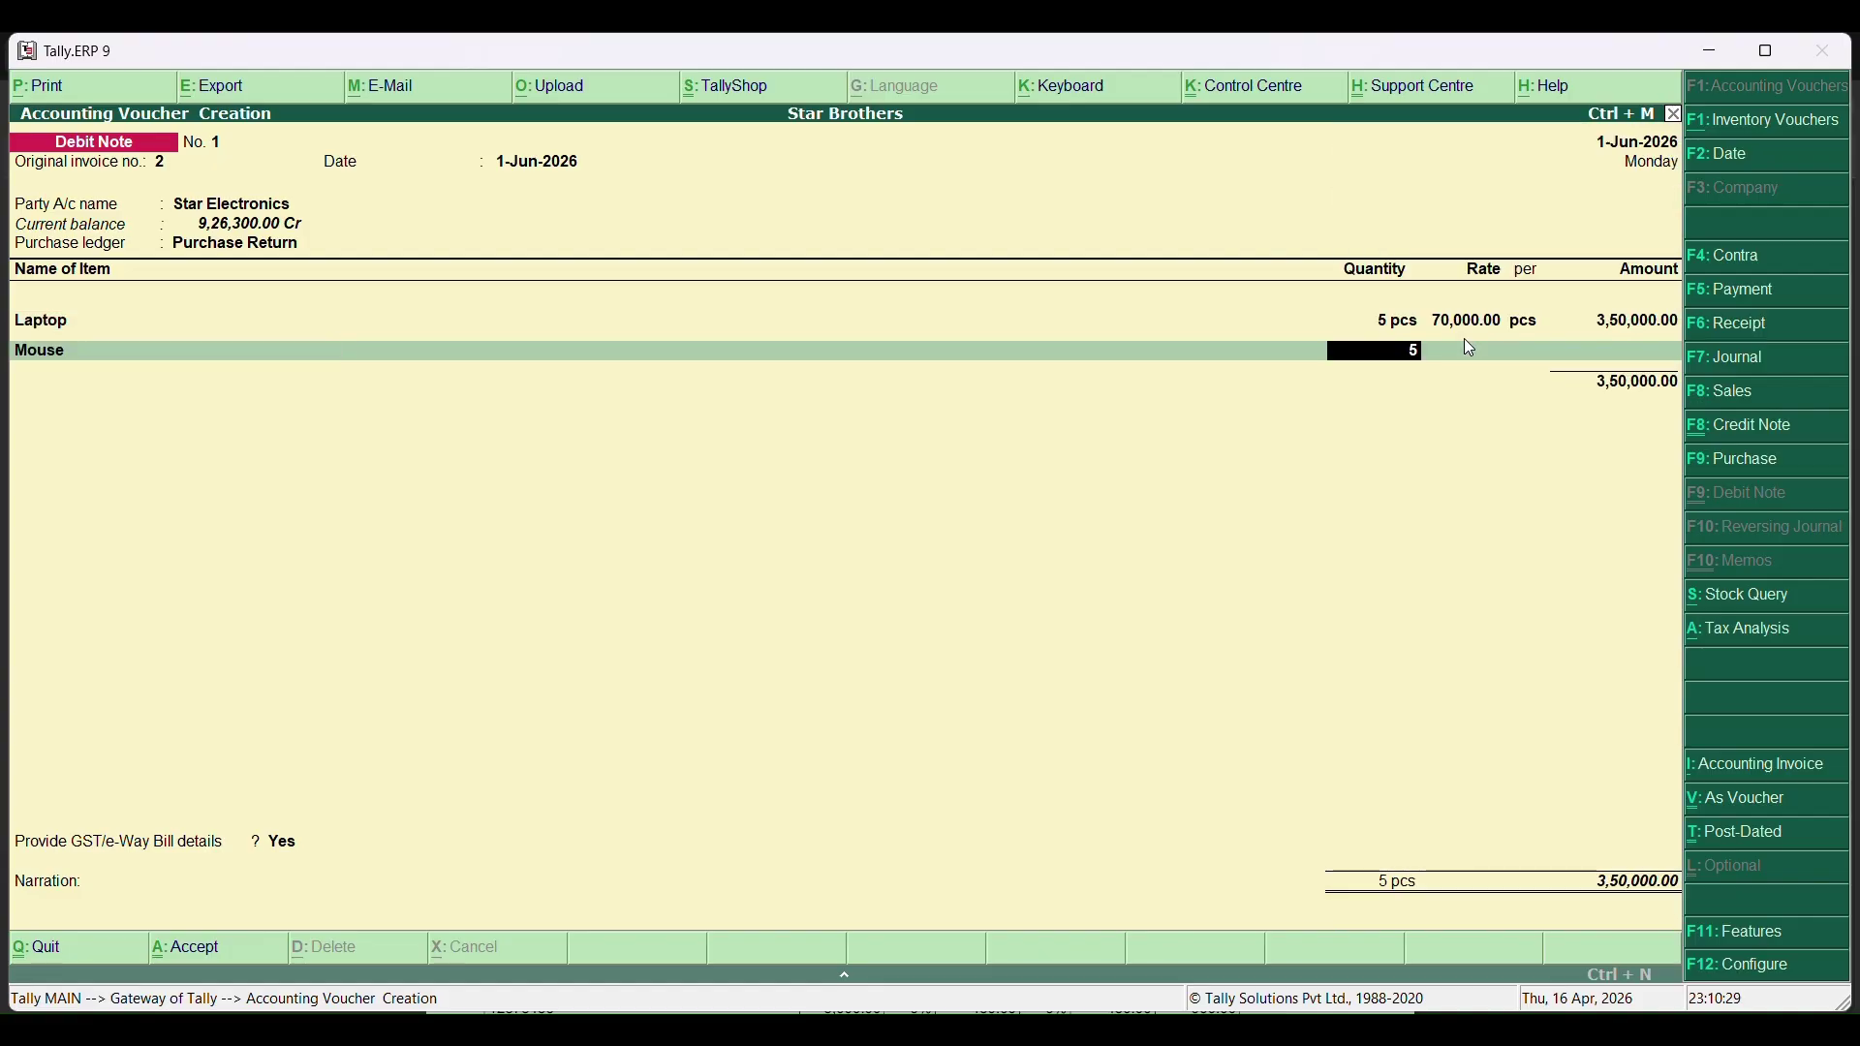
{"action": "key", "text": "Return"}
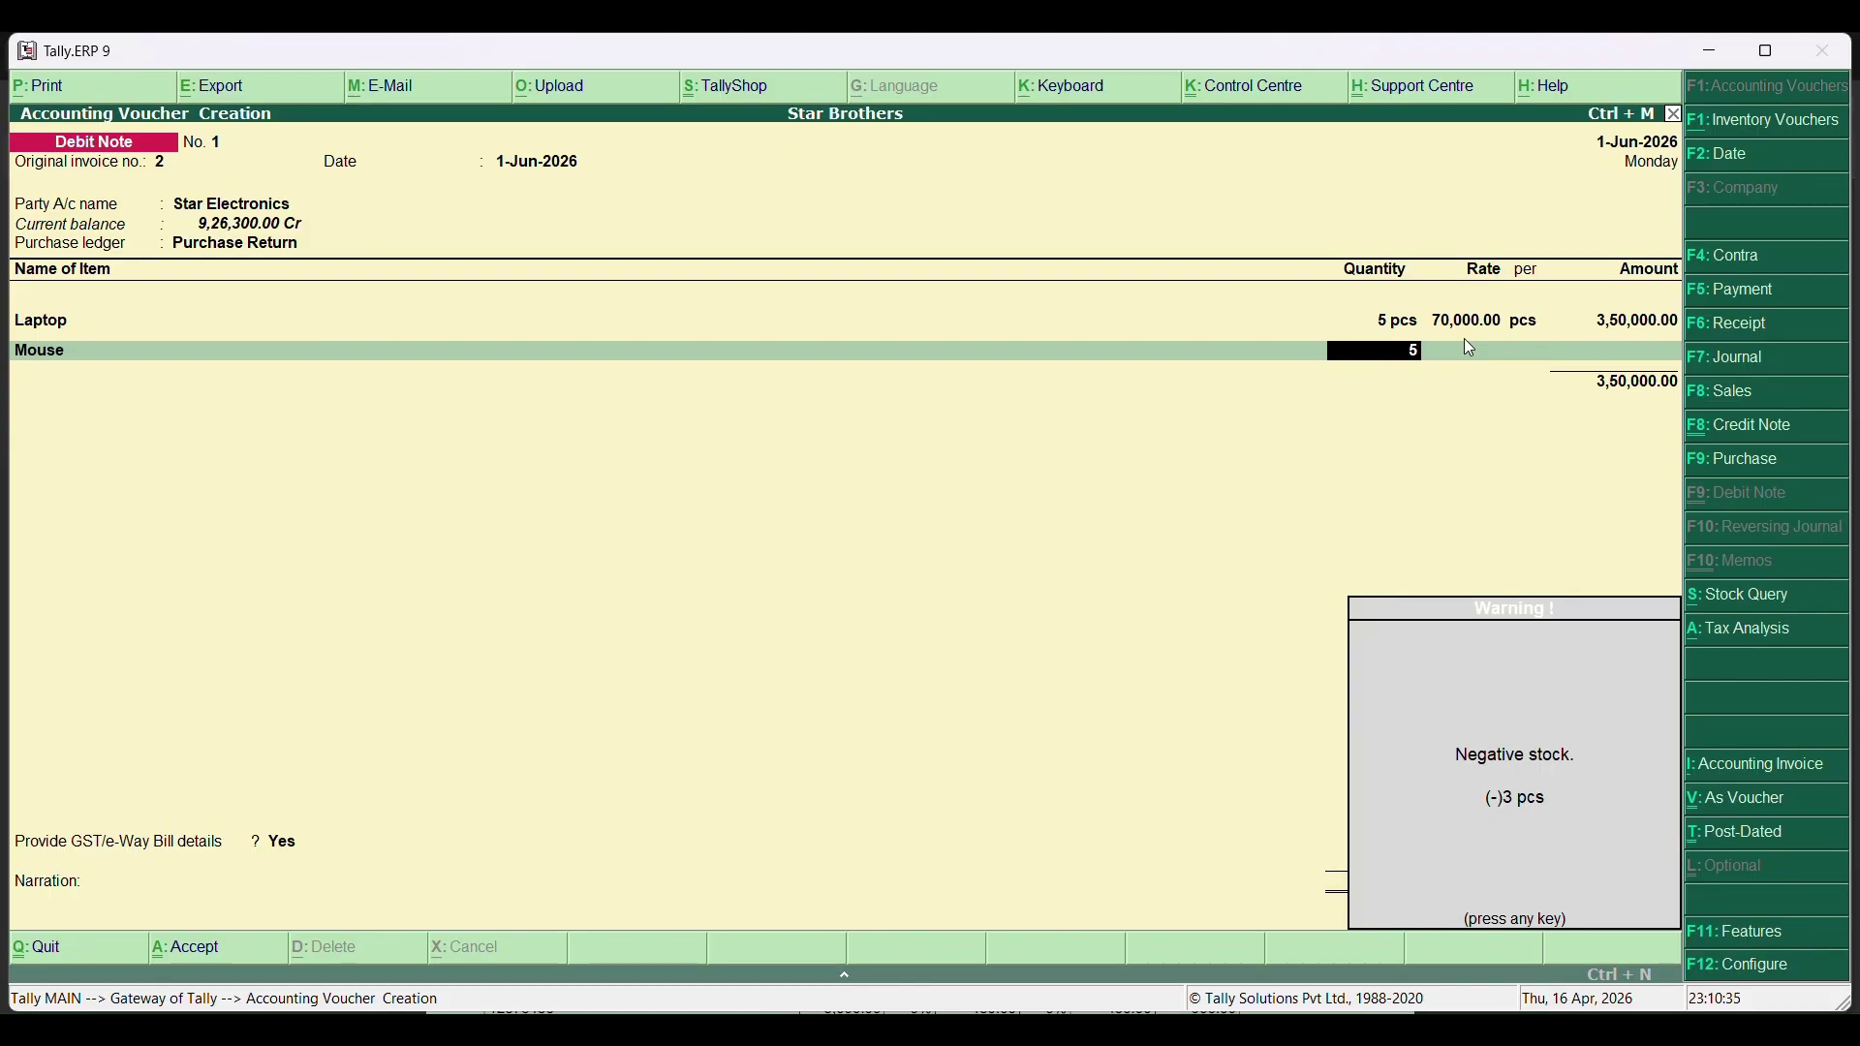
{"action": "key", "text": "Return"}
{"action": "key", "text": "BackSpace"}
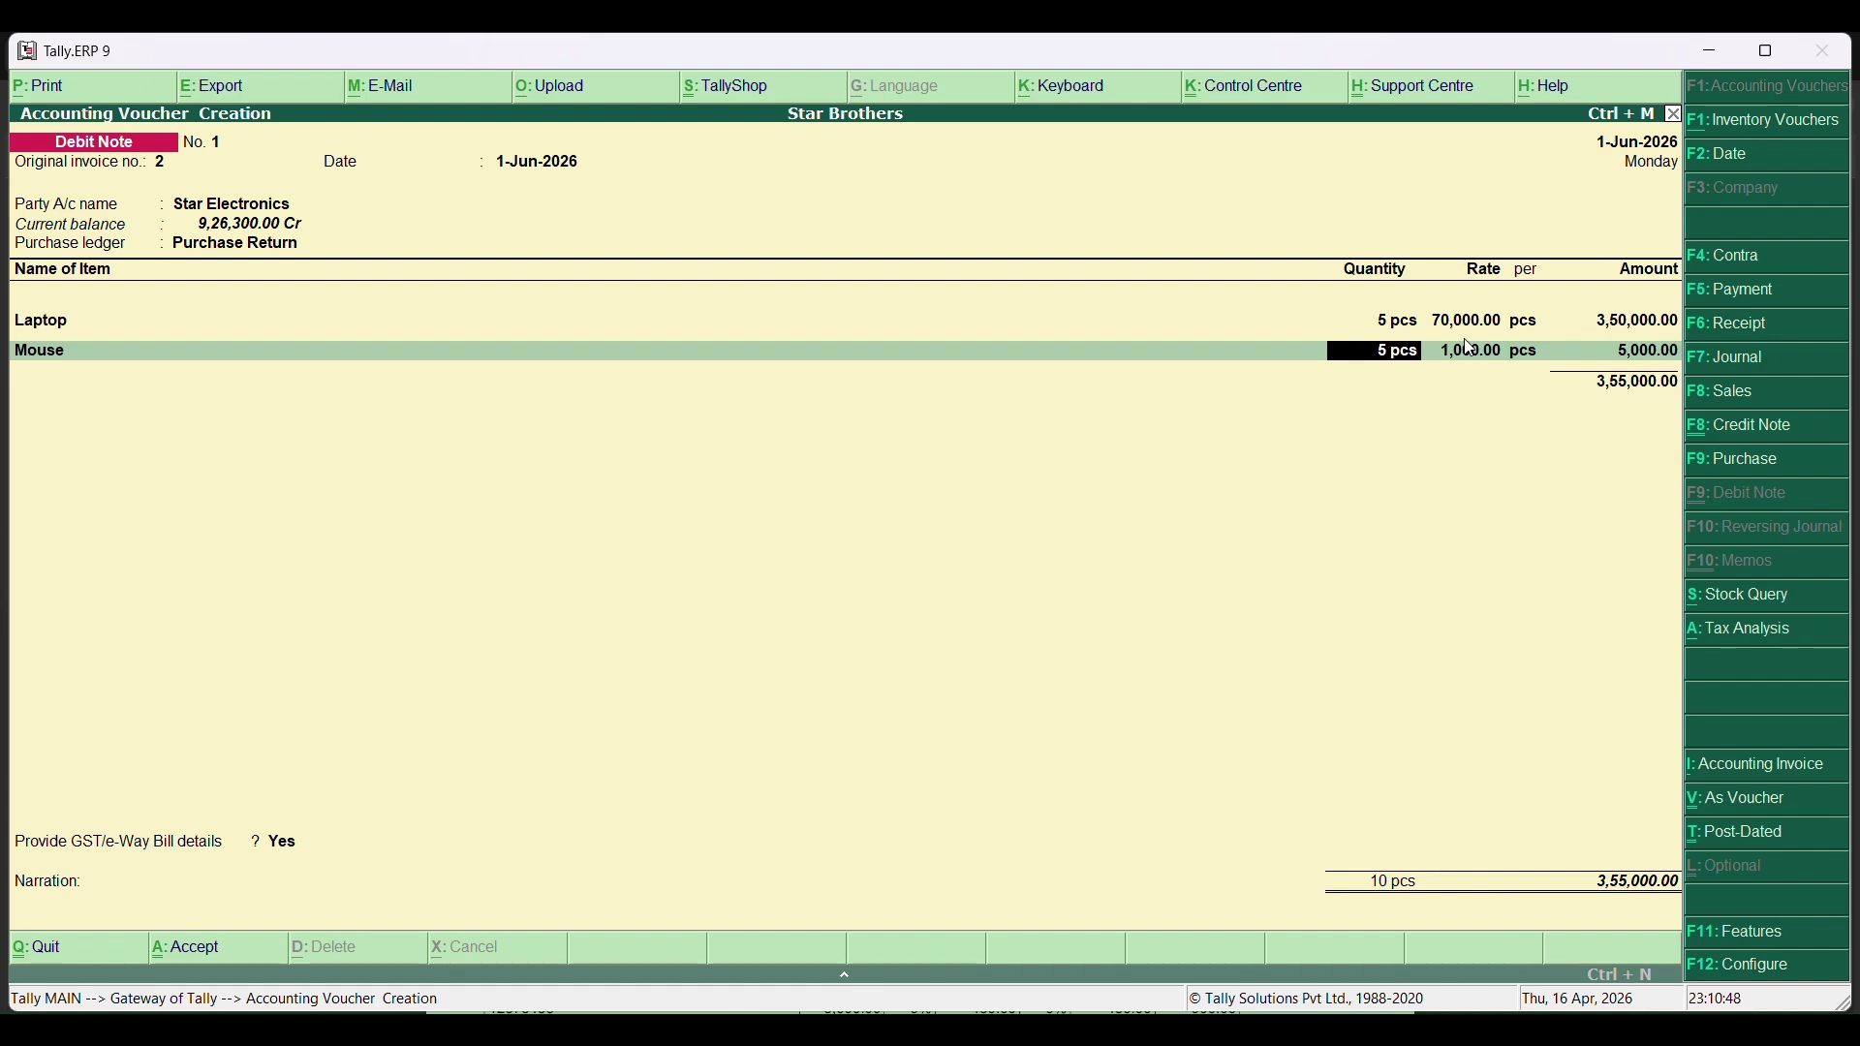
Replace Mouse with Projector, accept 5 pcs at 5,000.00 each, and end the item list.
{"action": "key", "text": "BackSpace"}
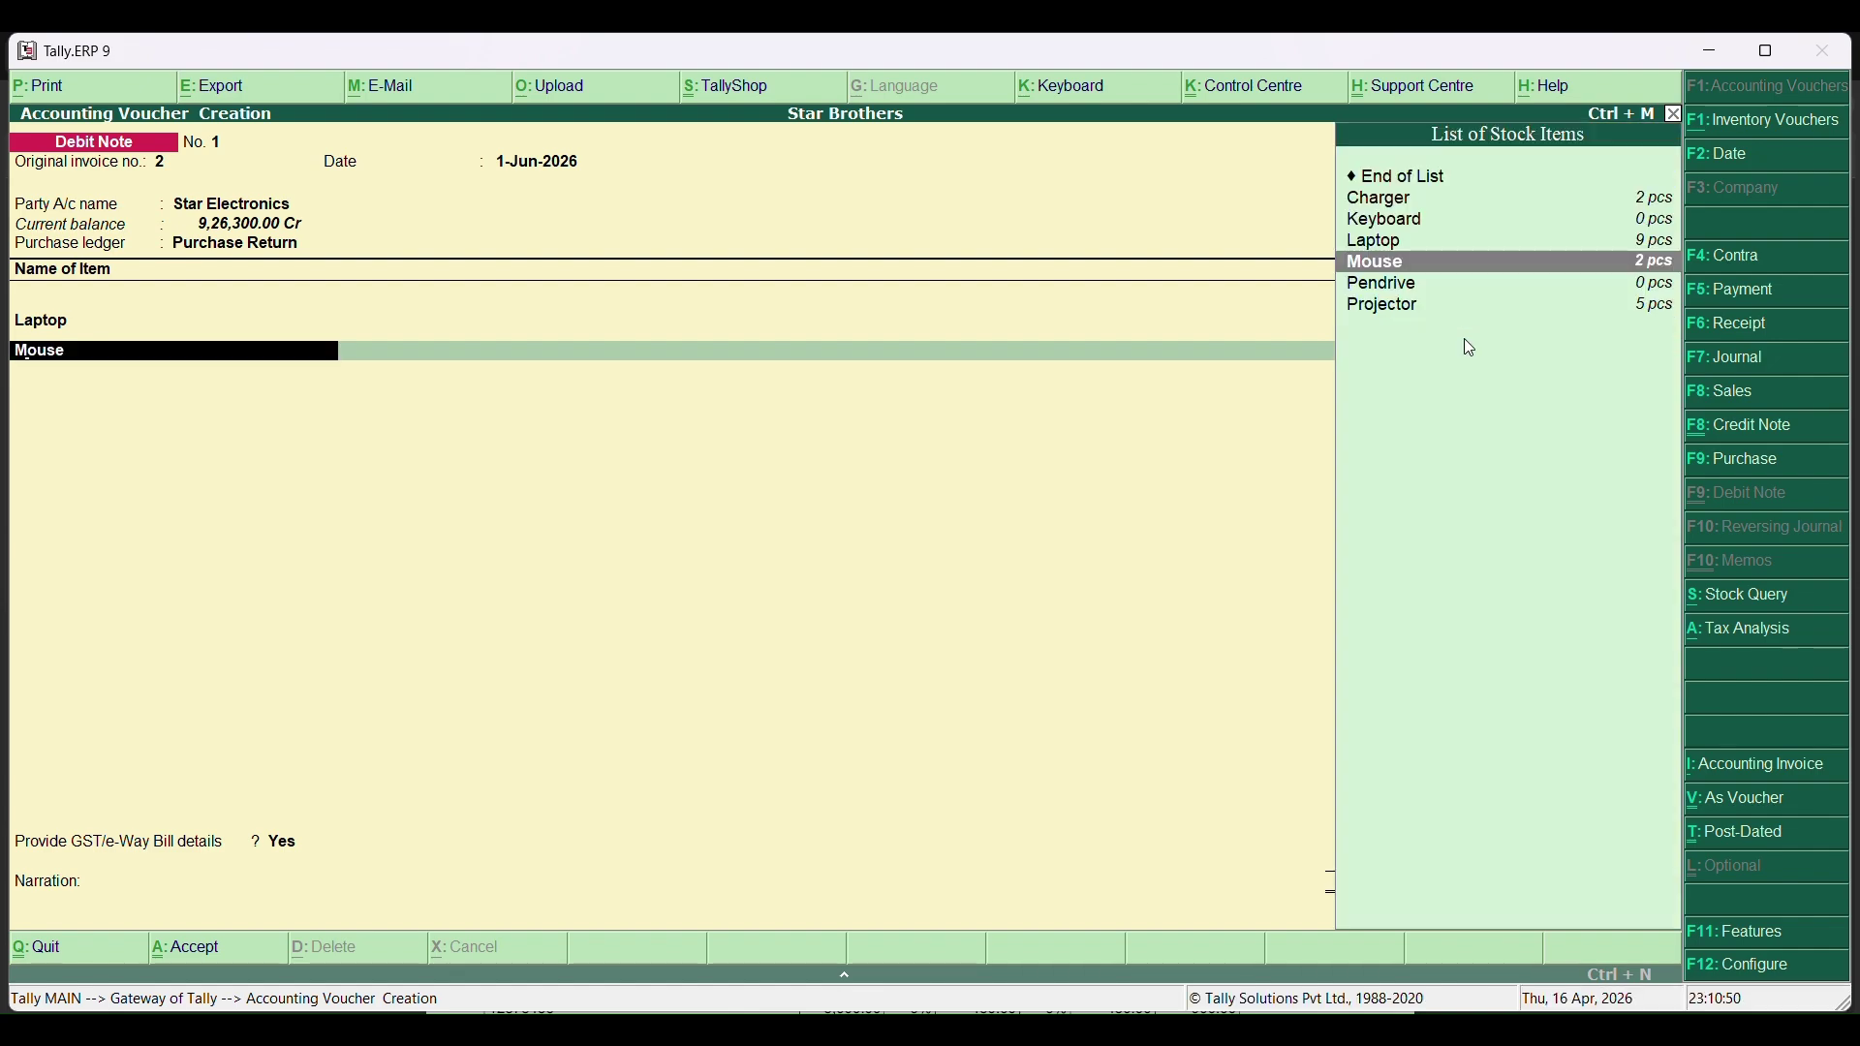
{"action": "type", "text": "P"}
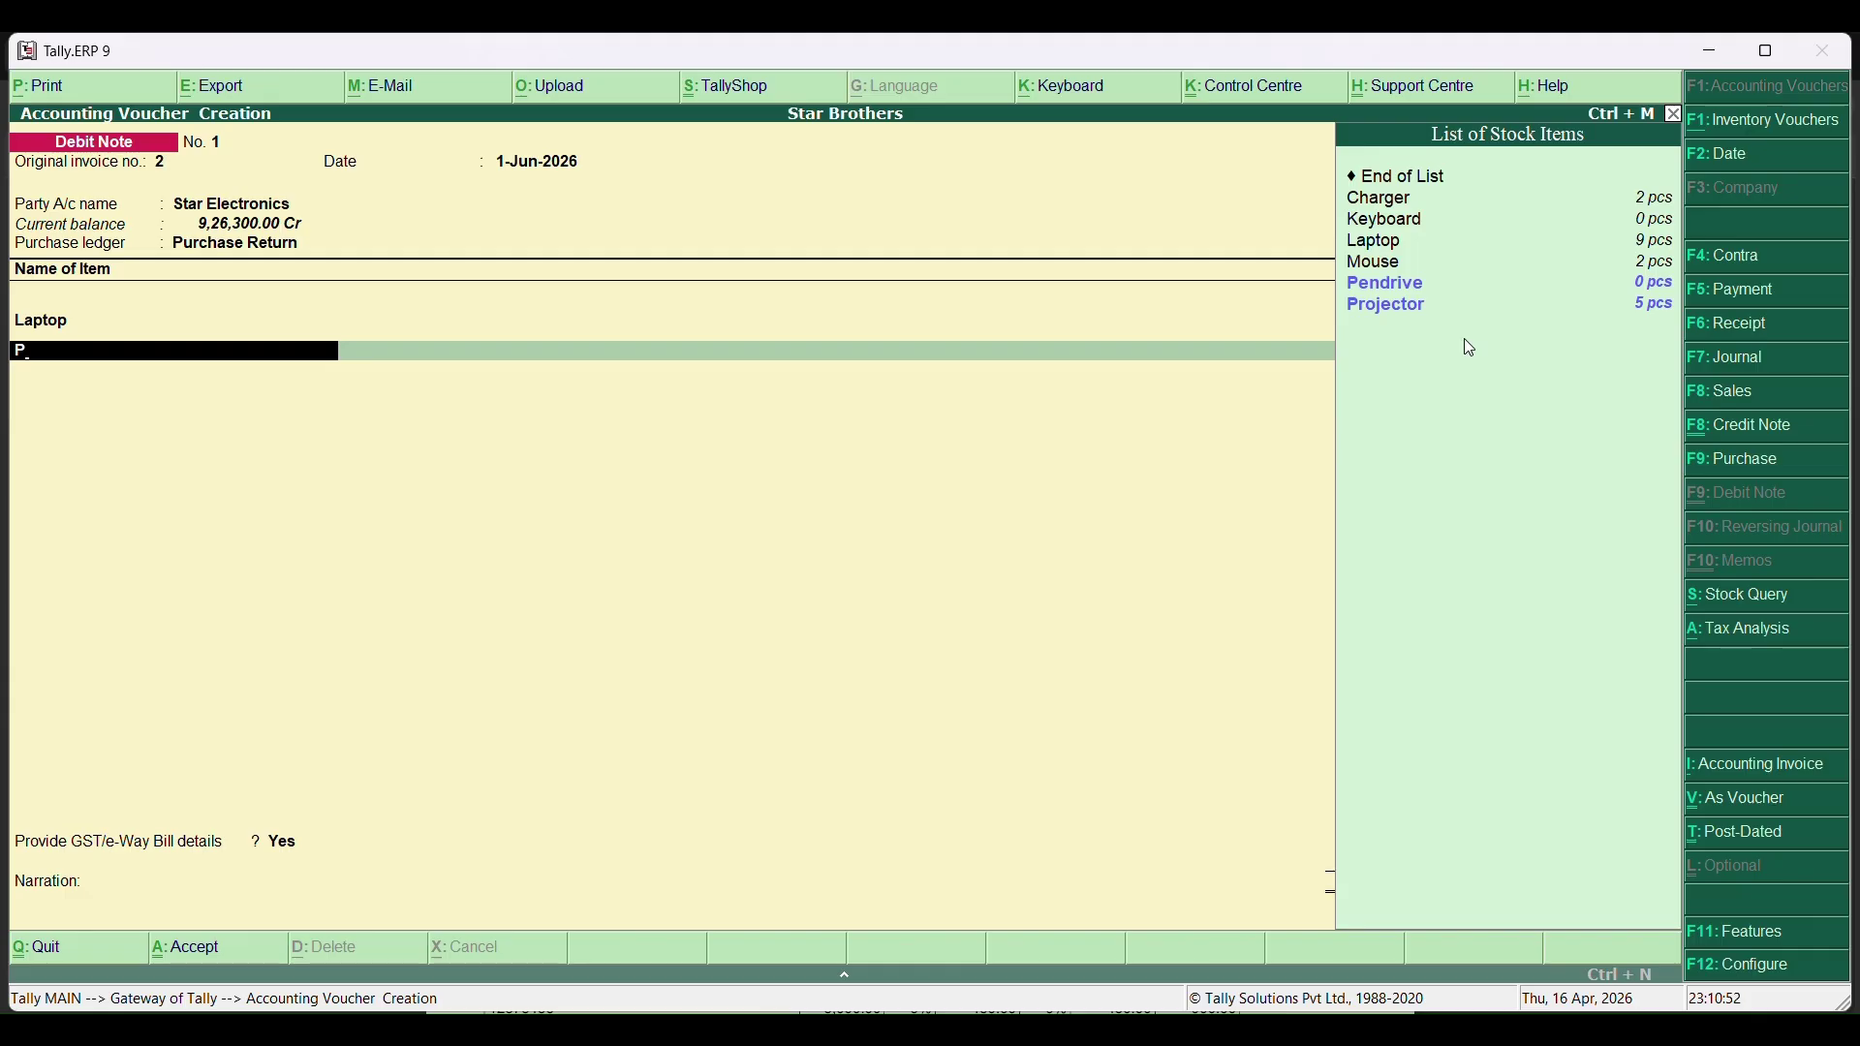
{"action": "type", "text": "r"}
{"action": "key", "text": "Return"}
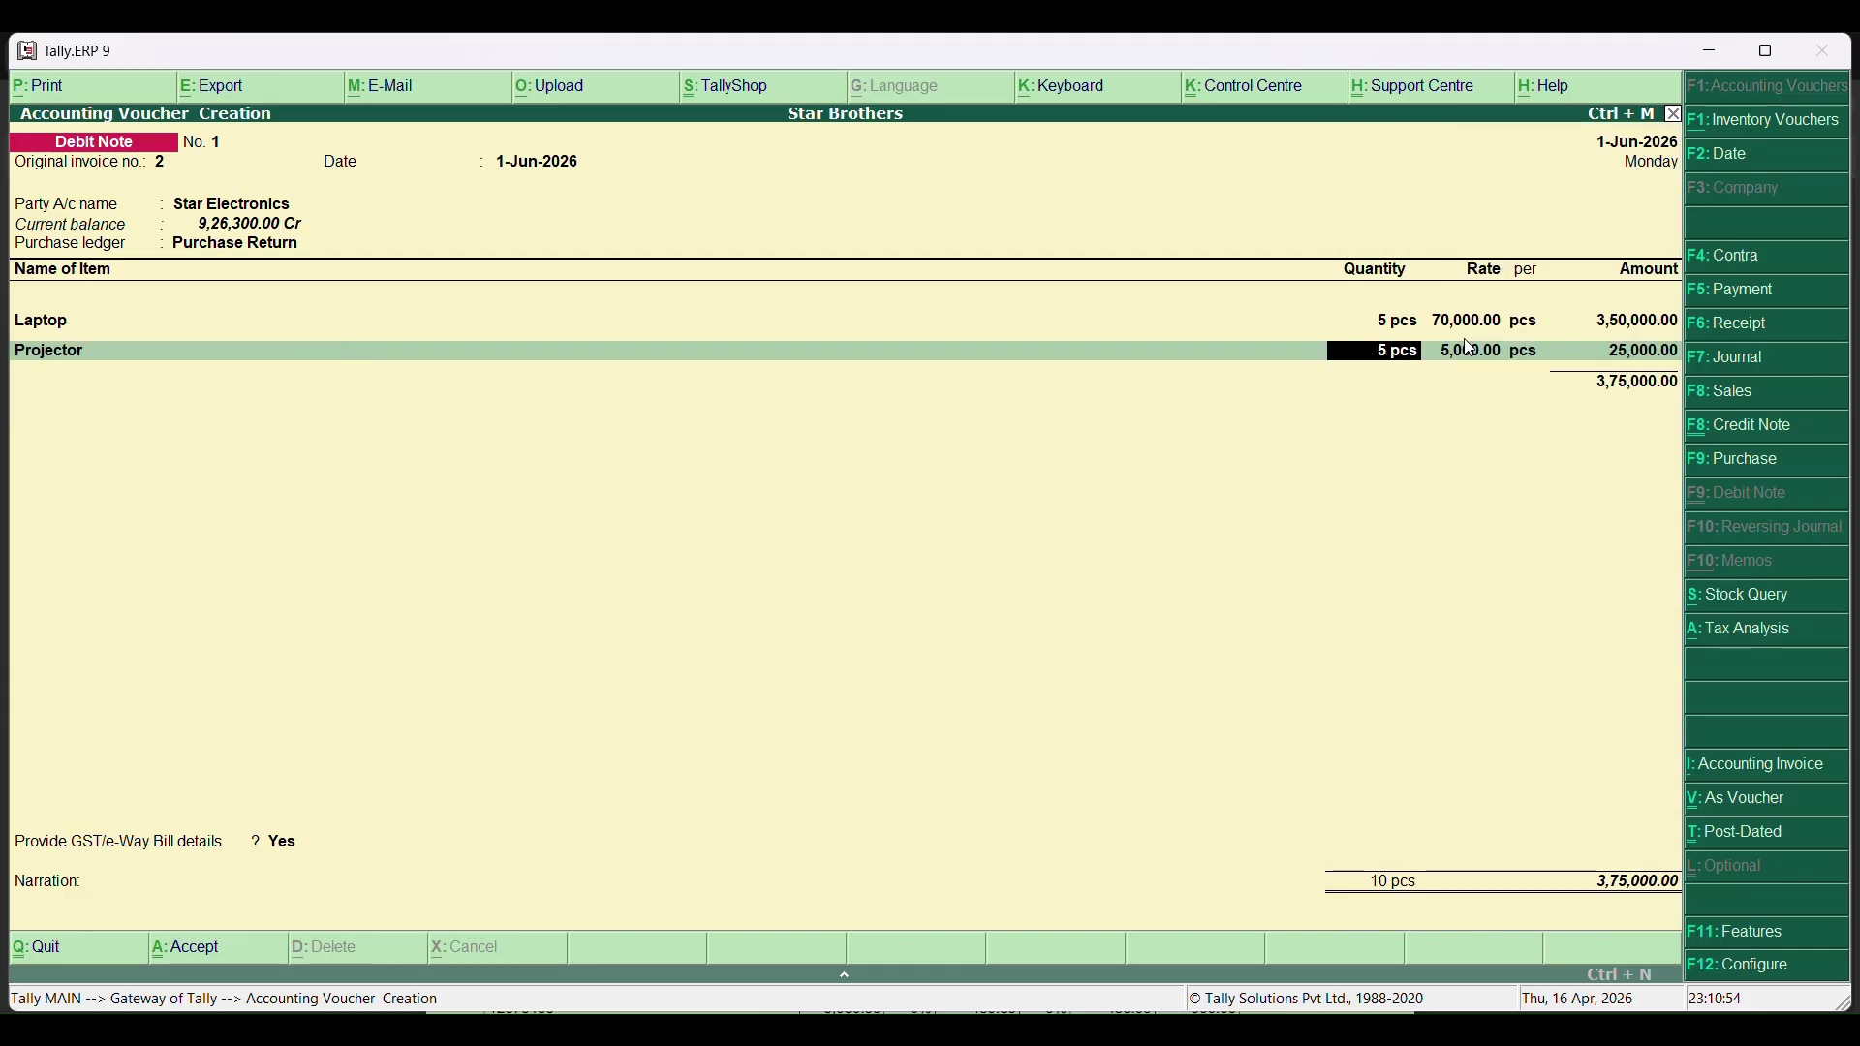
{"action": "key", "text": "Return"}
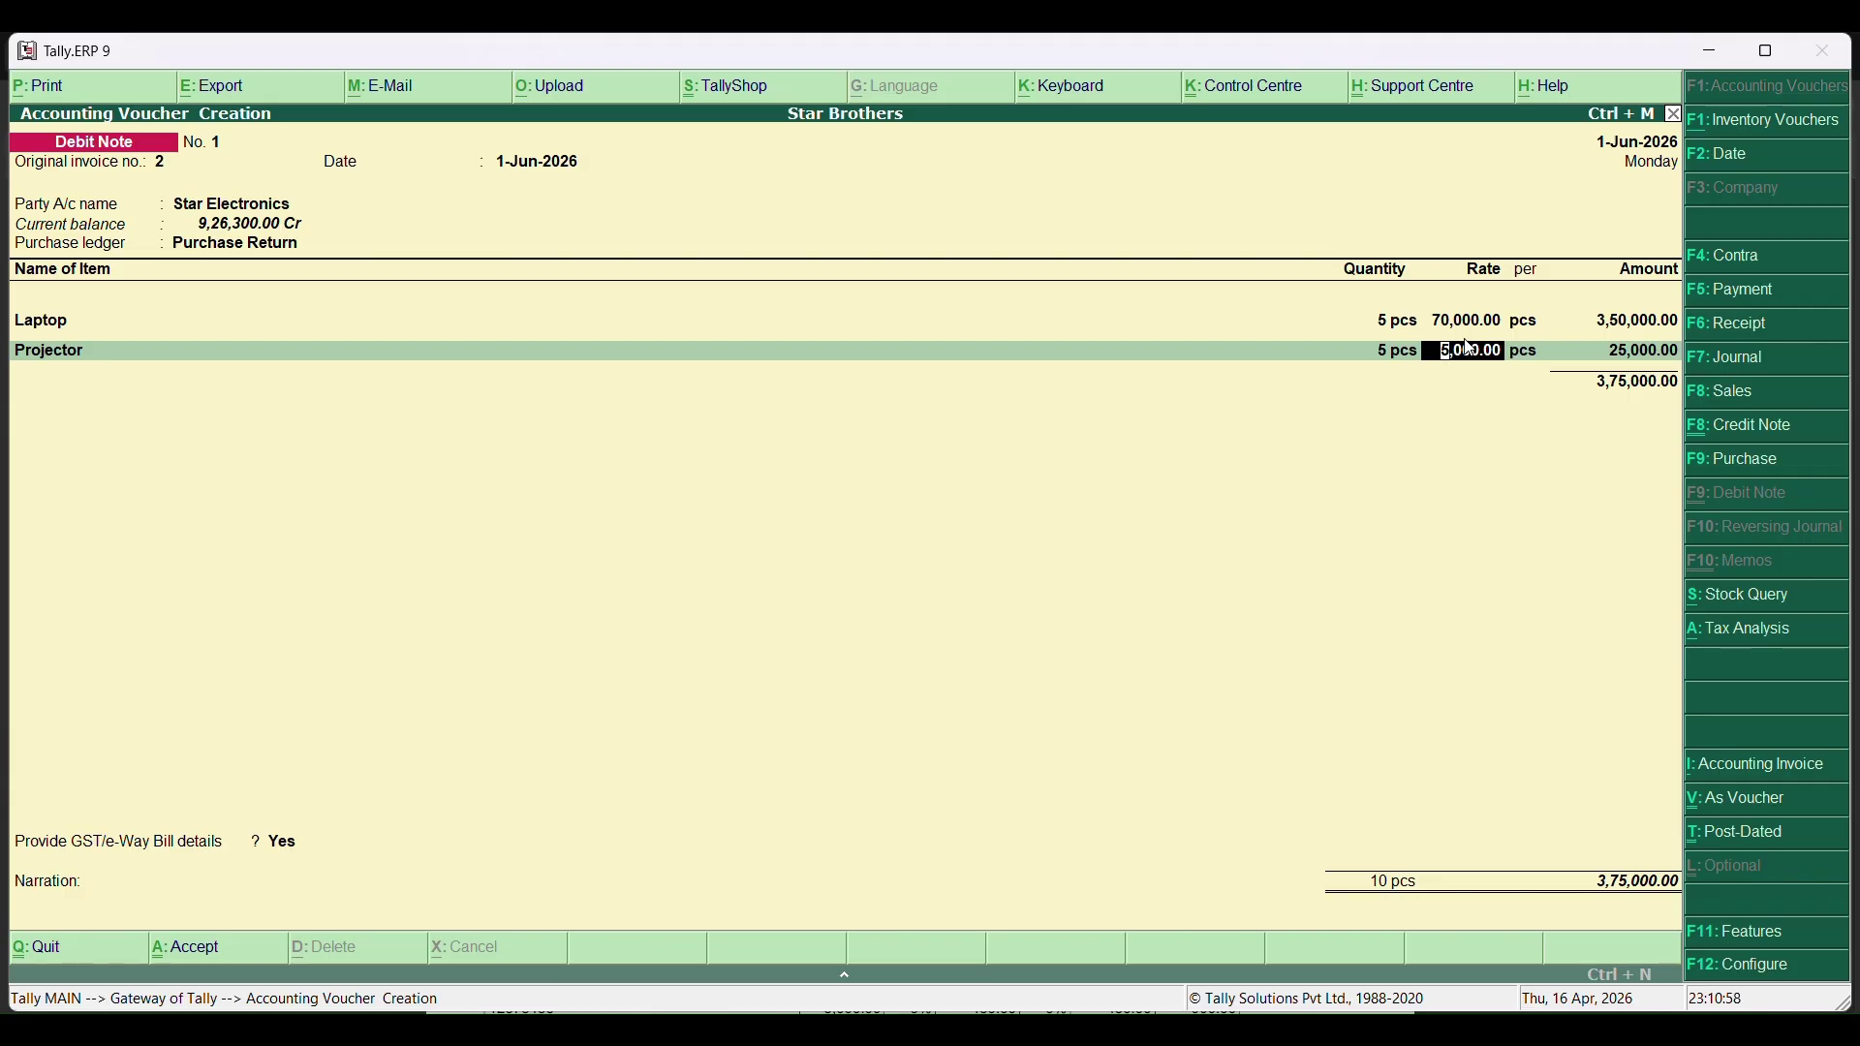
{"action": "key", "text": "Return"}
{"action": "key", "text": "Return"}
{"action": "key", "text": "Return"}
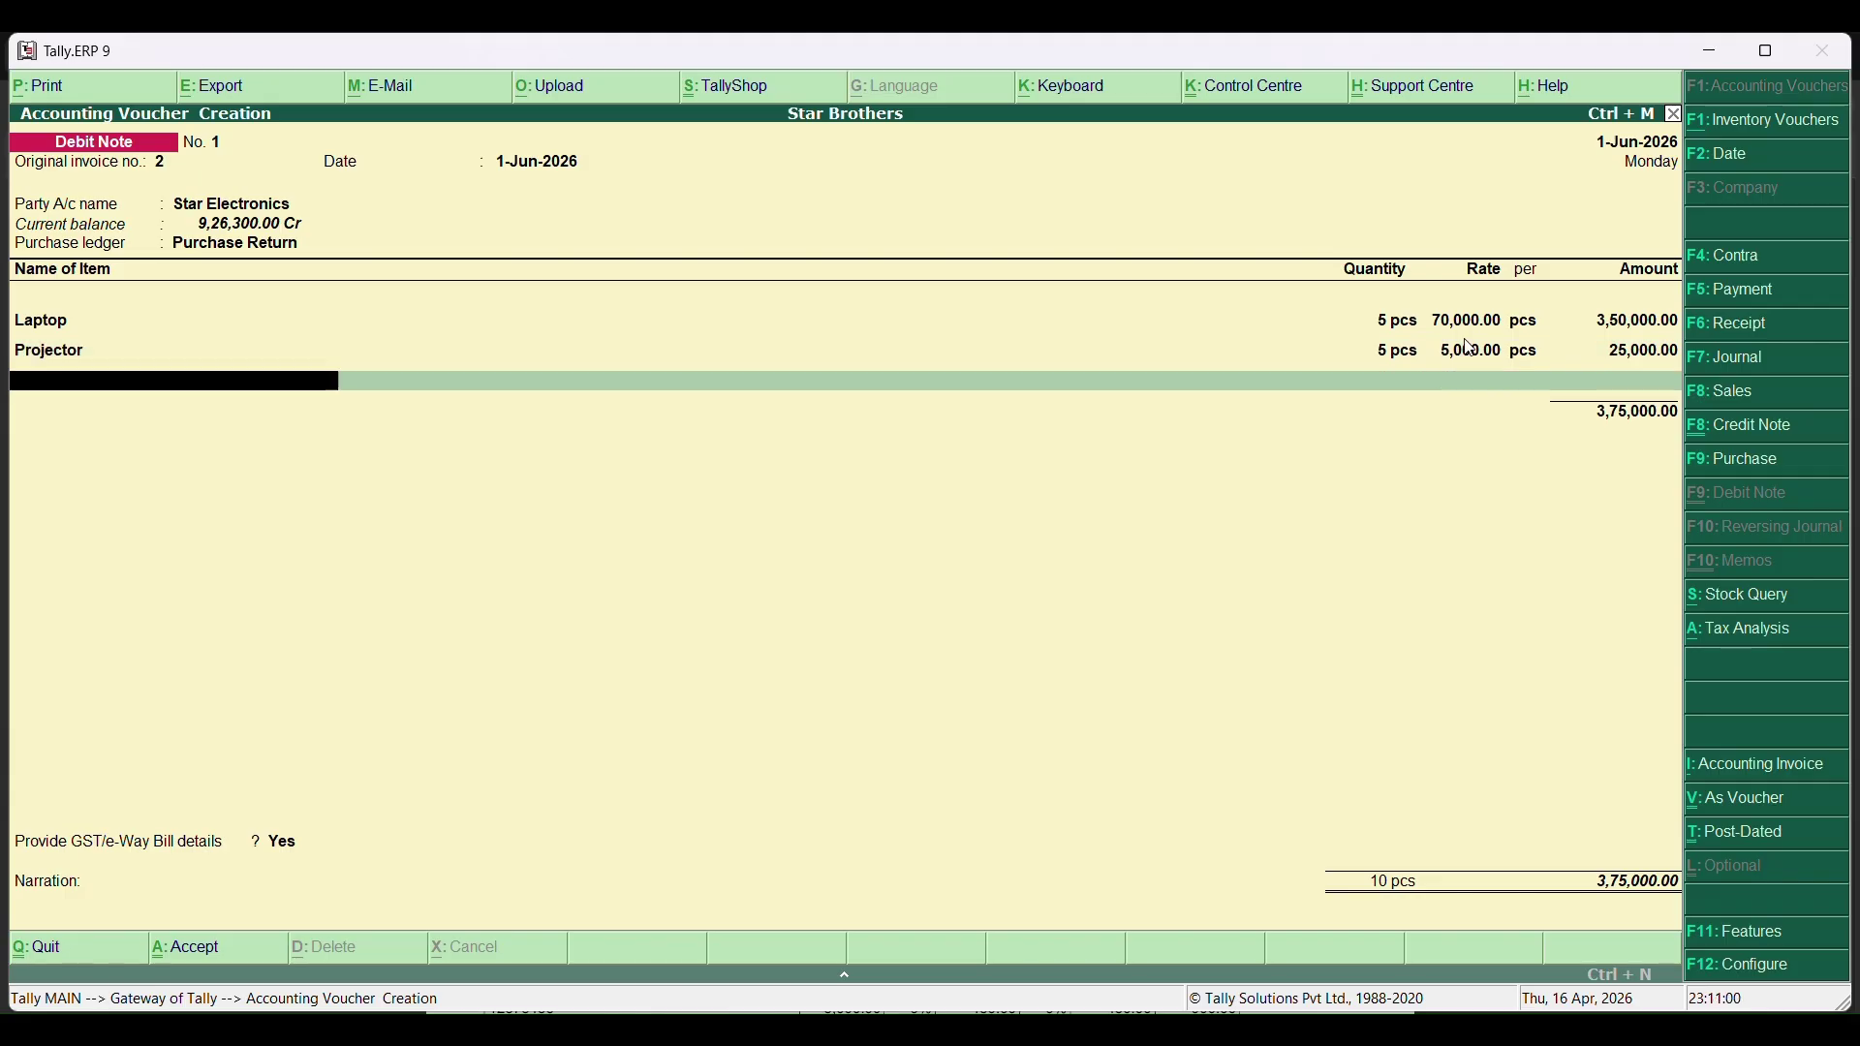
{"action": "key", "text": "Return"}
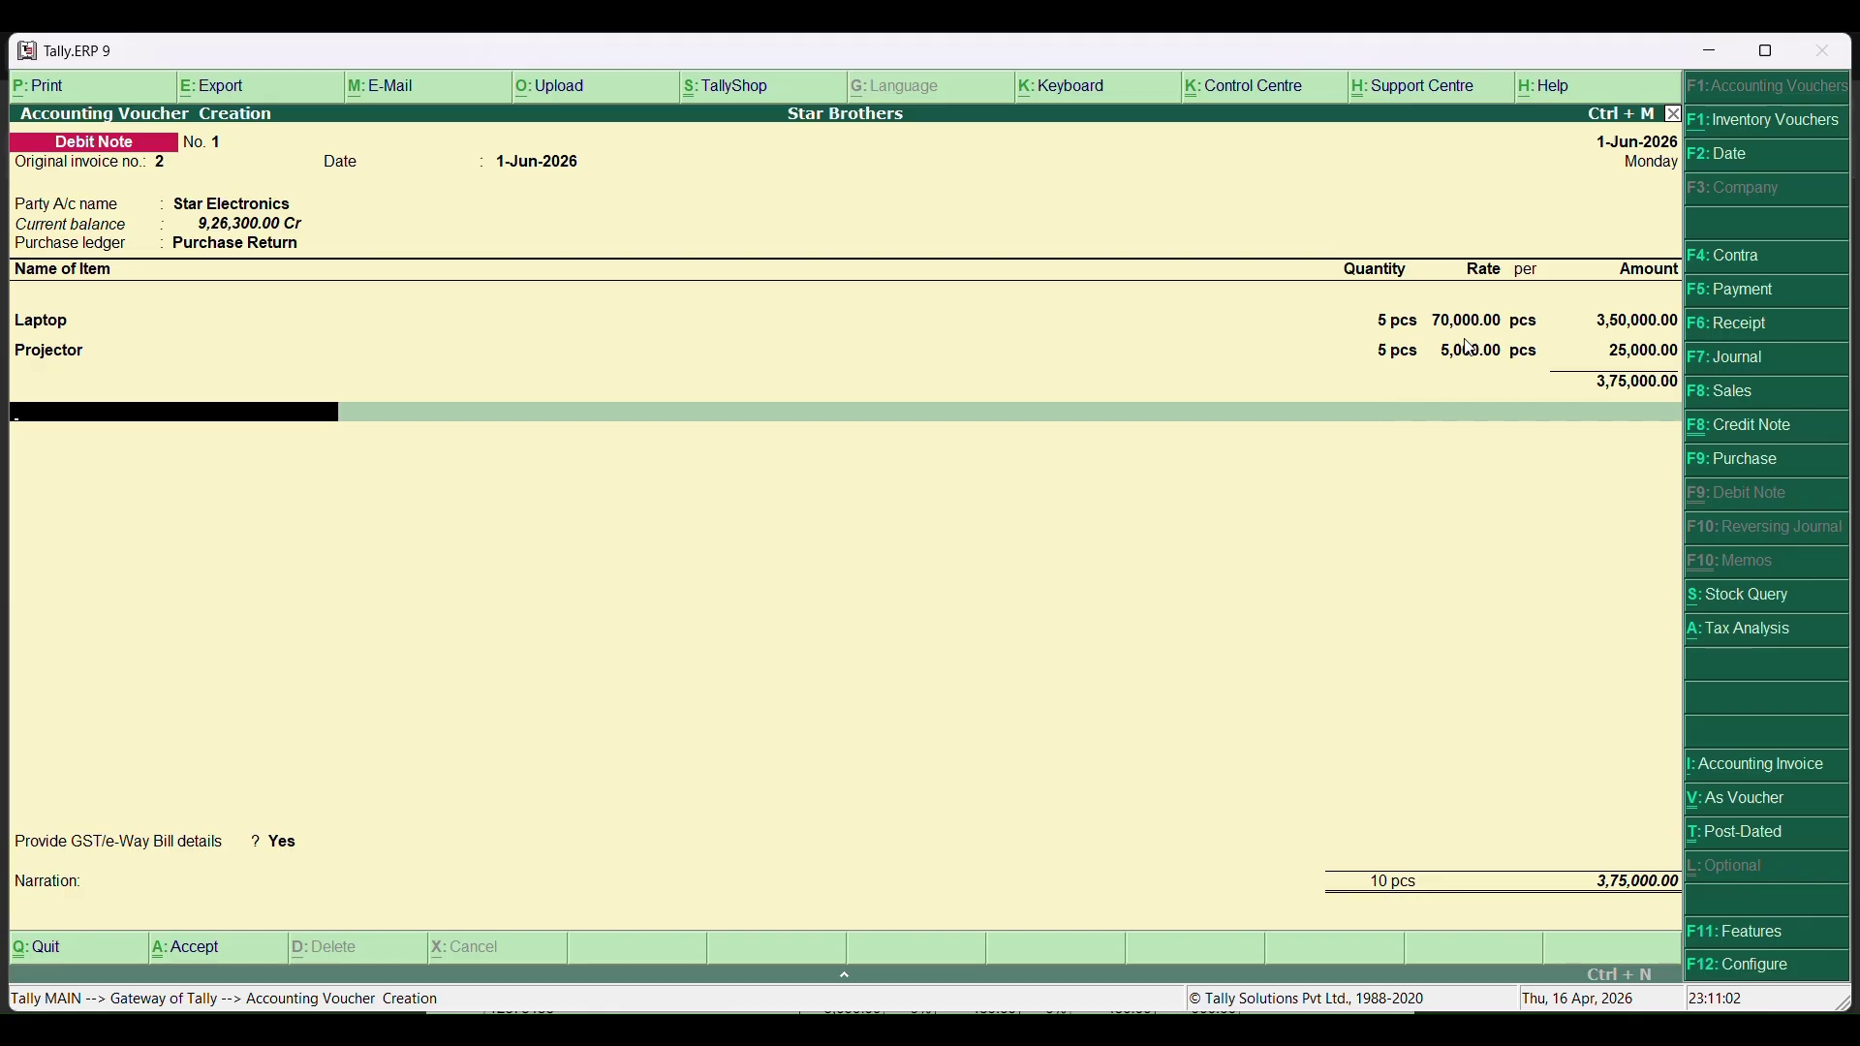
Add the CGST and SGST ledgers below the items with their calculated amounts and end the ledger list.
{"action": "type", "text": "C"}
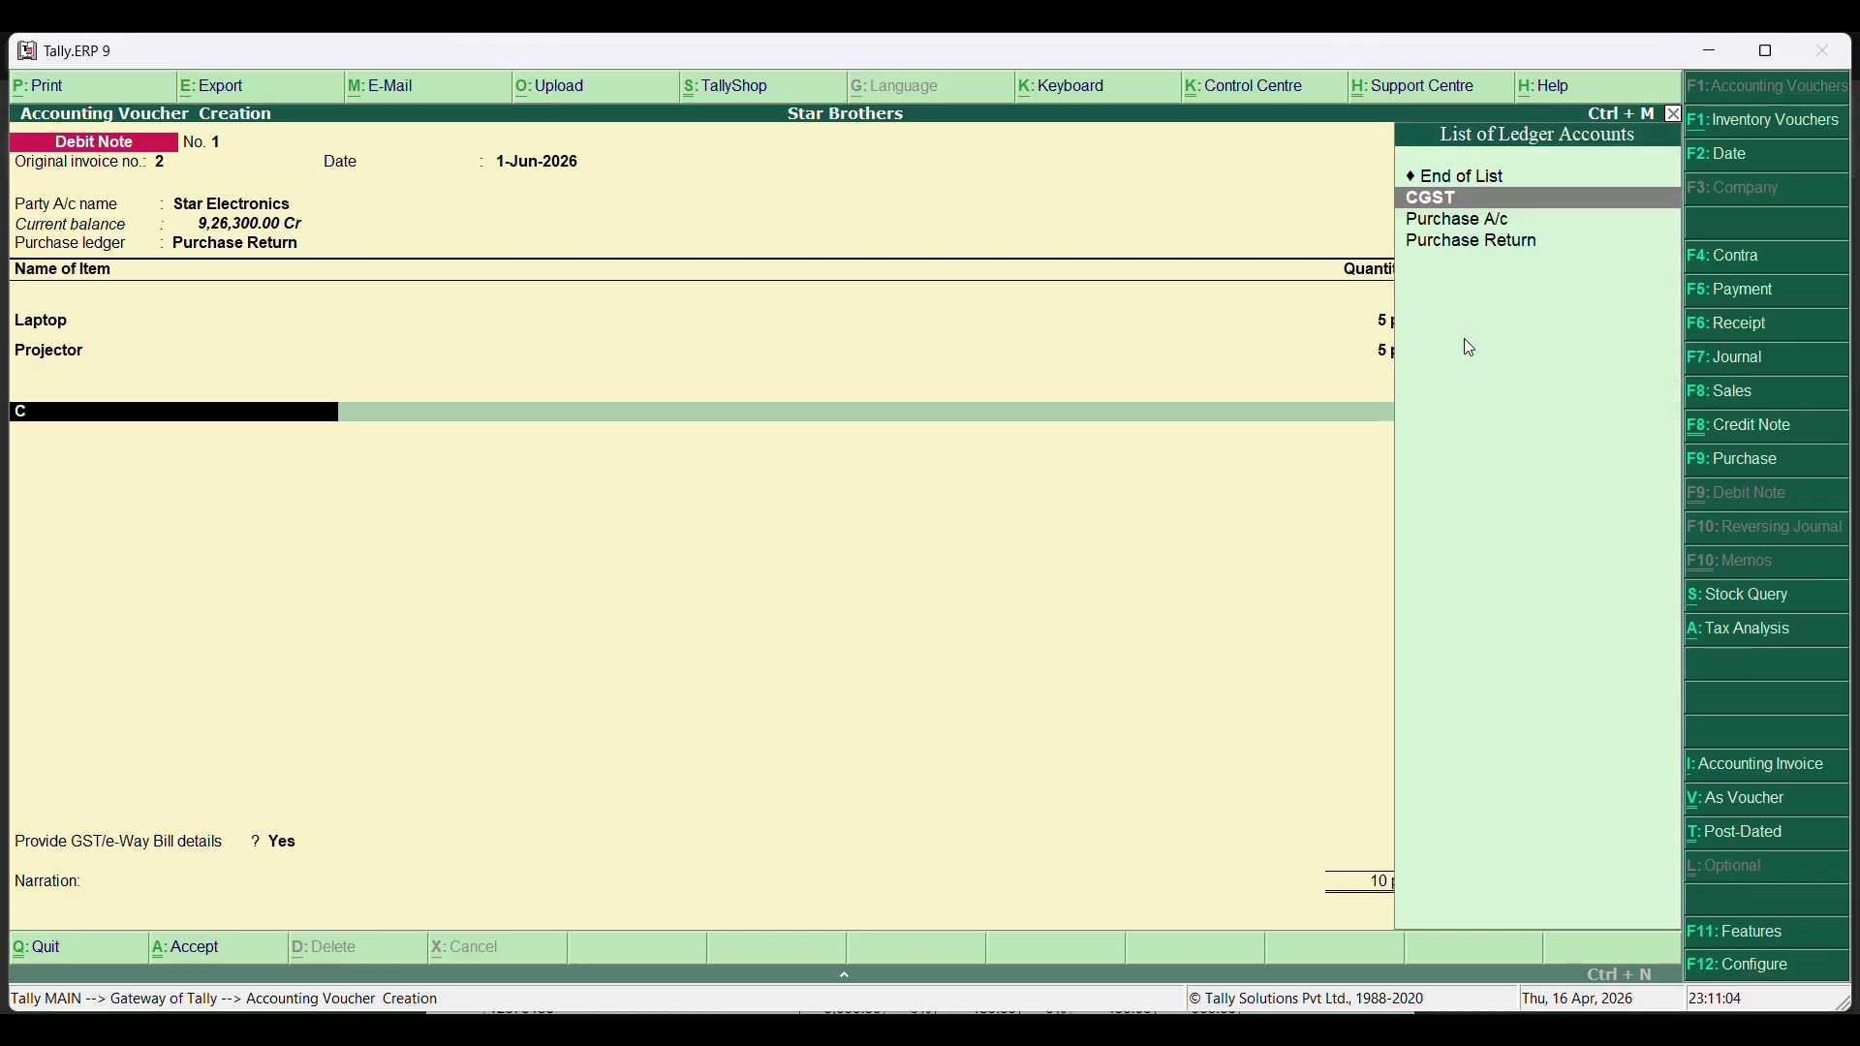
{"action": "key", "text": "Return"}
{"action": "key", "text": "Return"}
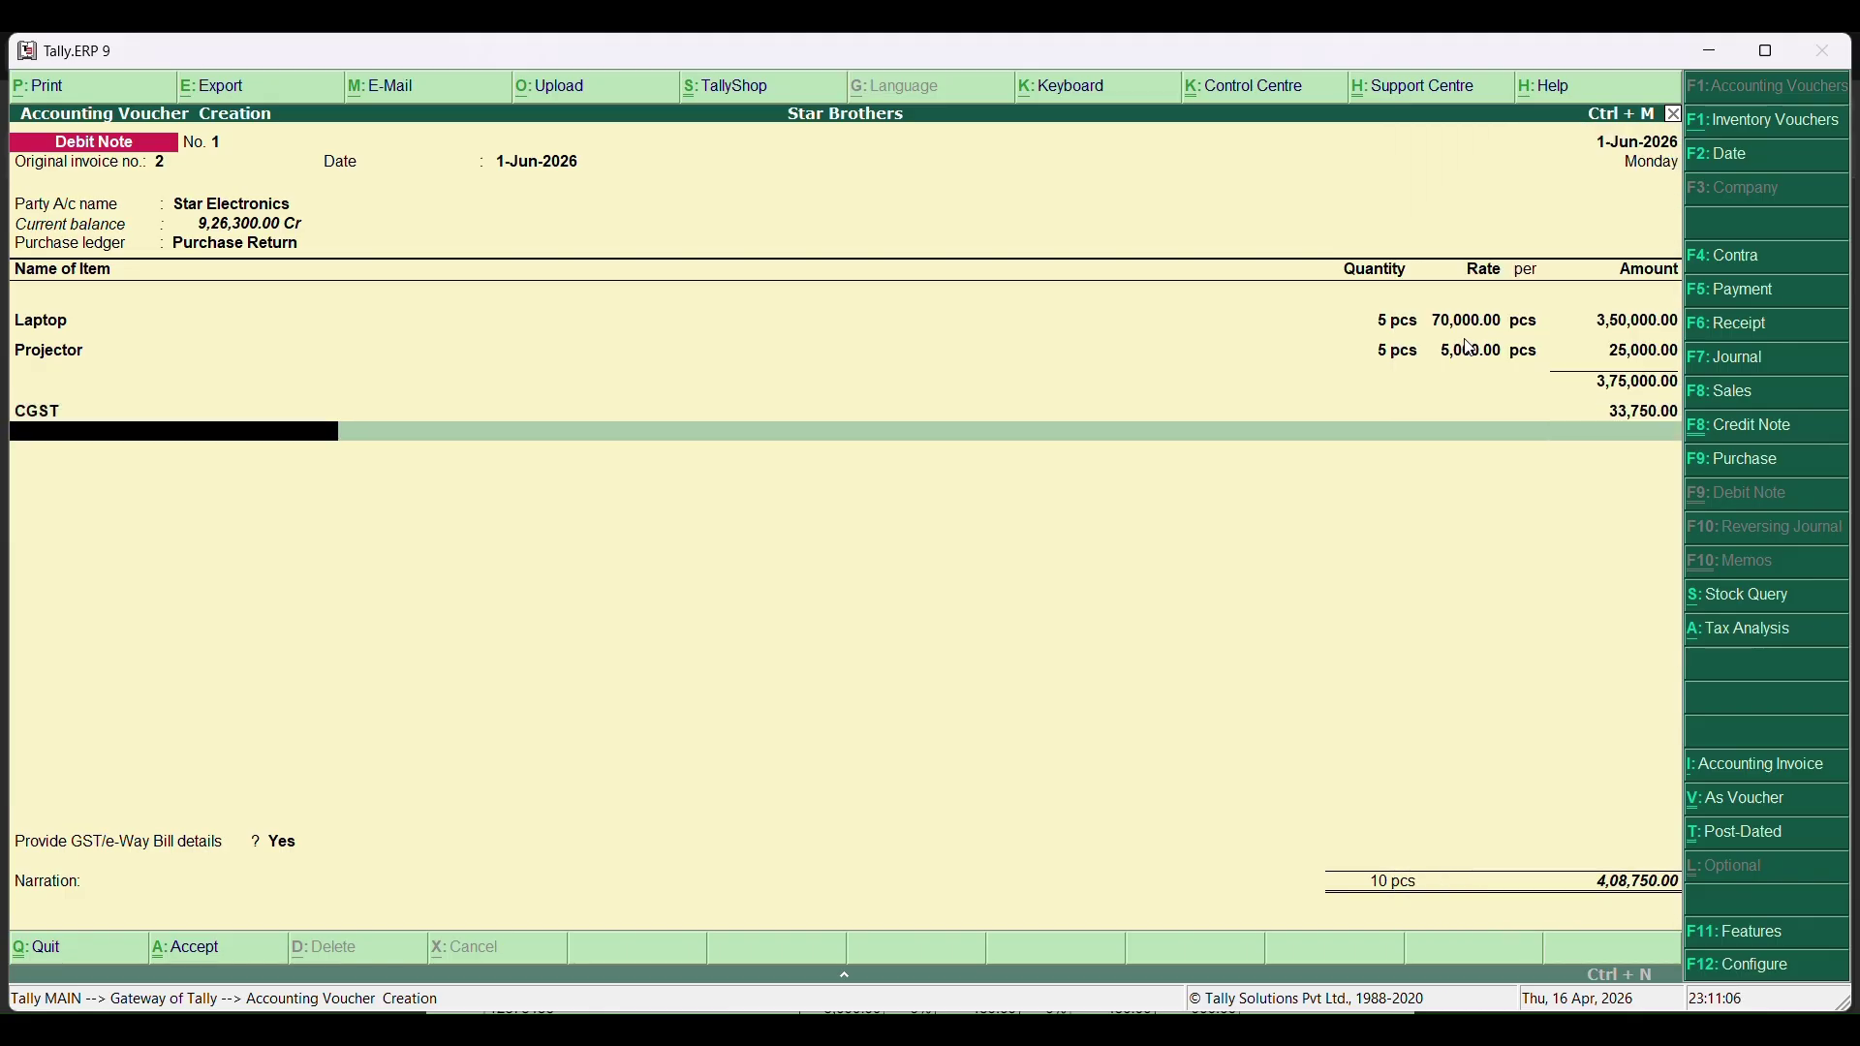
{"action": "type", "text": "S"}
{"action": "key", "text": "Return"}
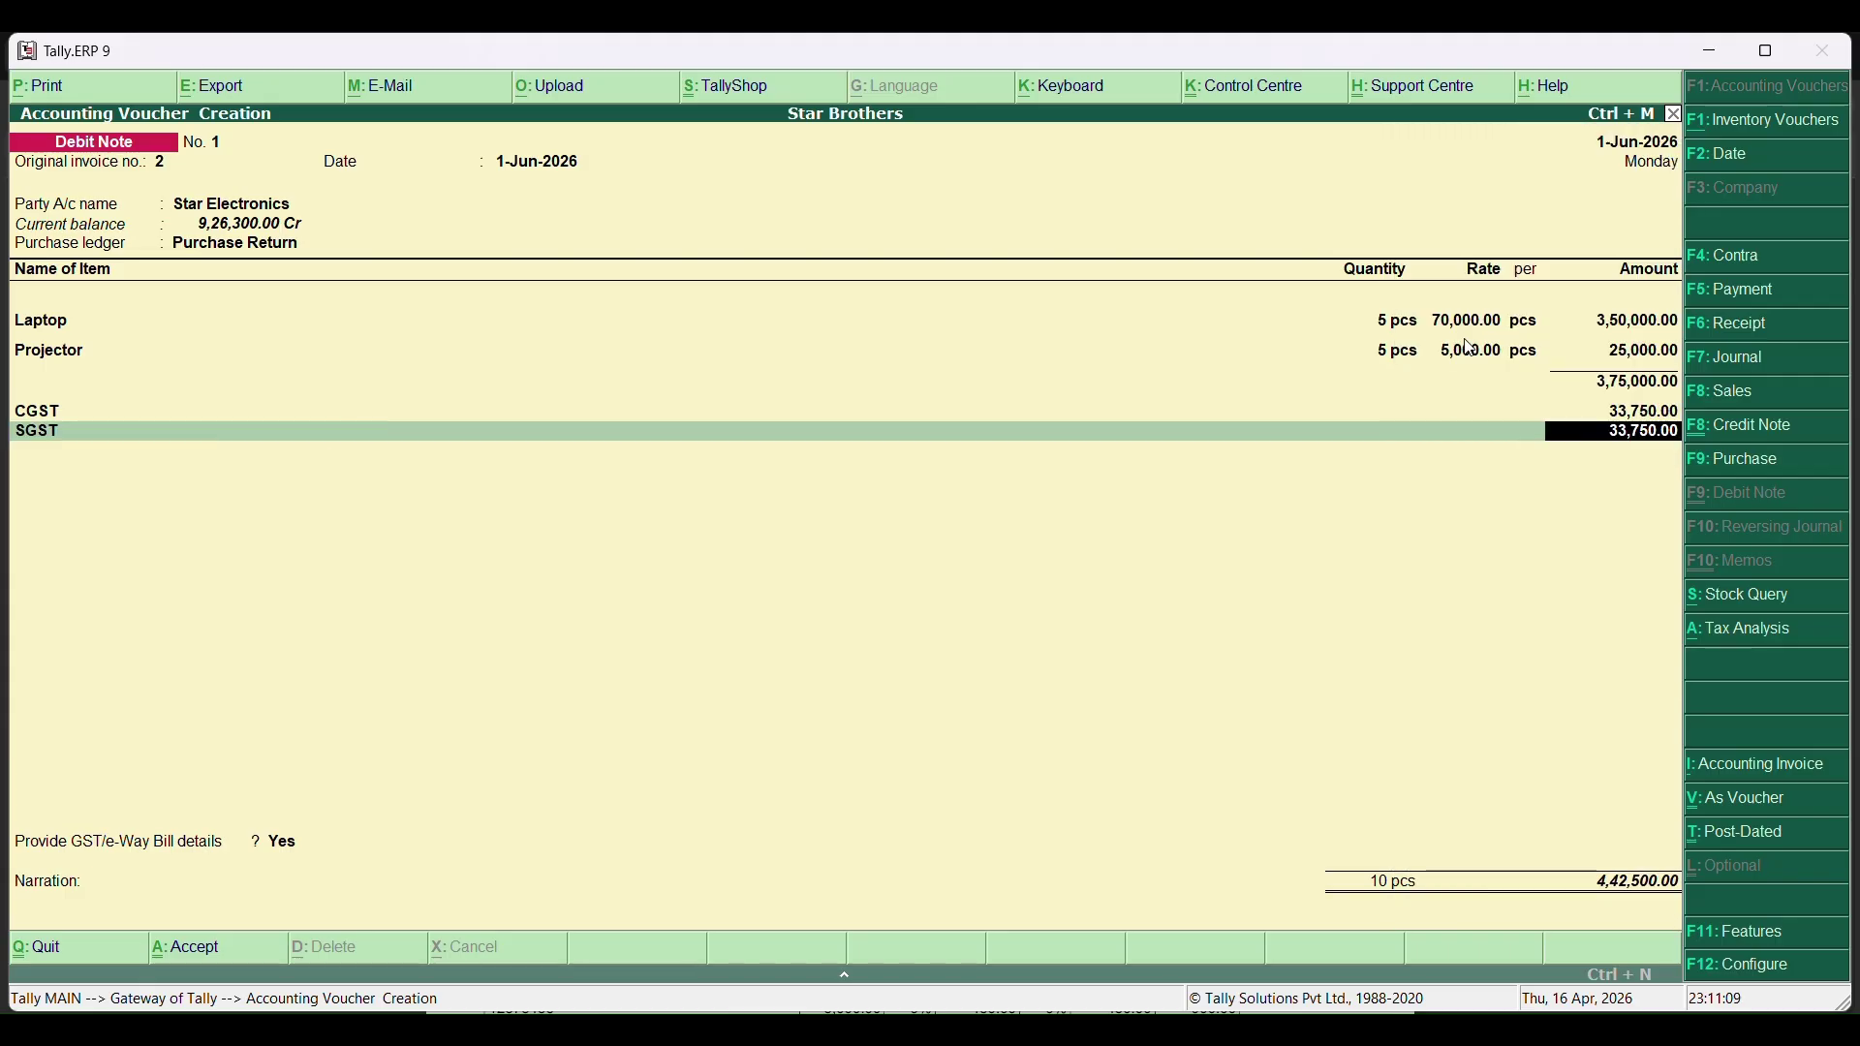
{"action": "key", "text": "Return"}
{"action": "key", "text": "Return"}
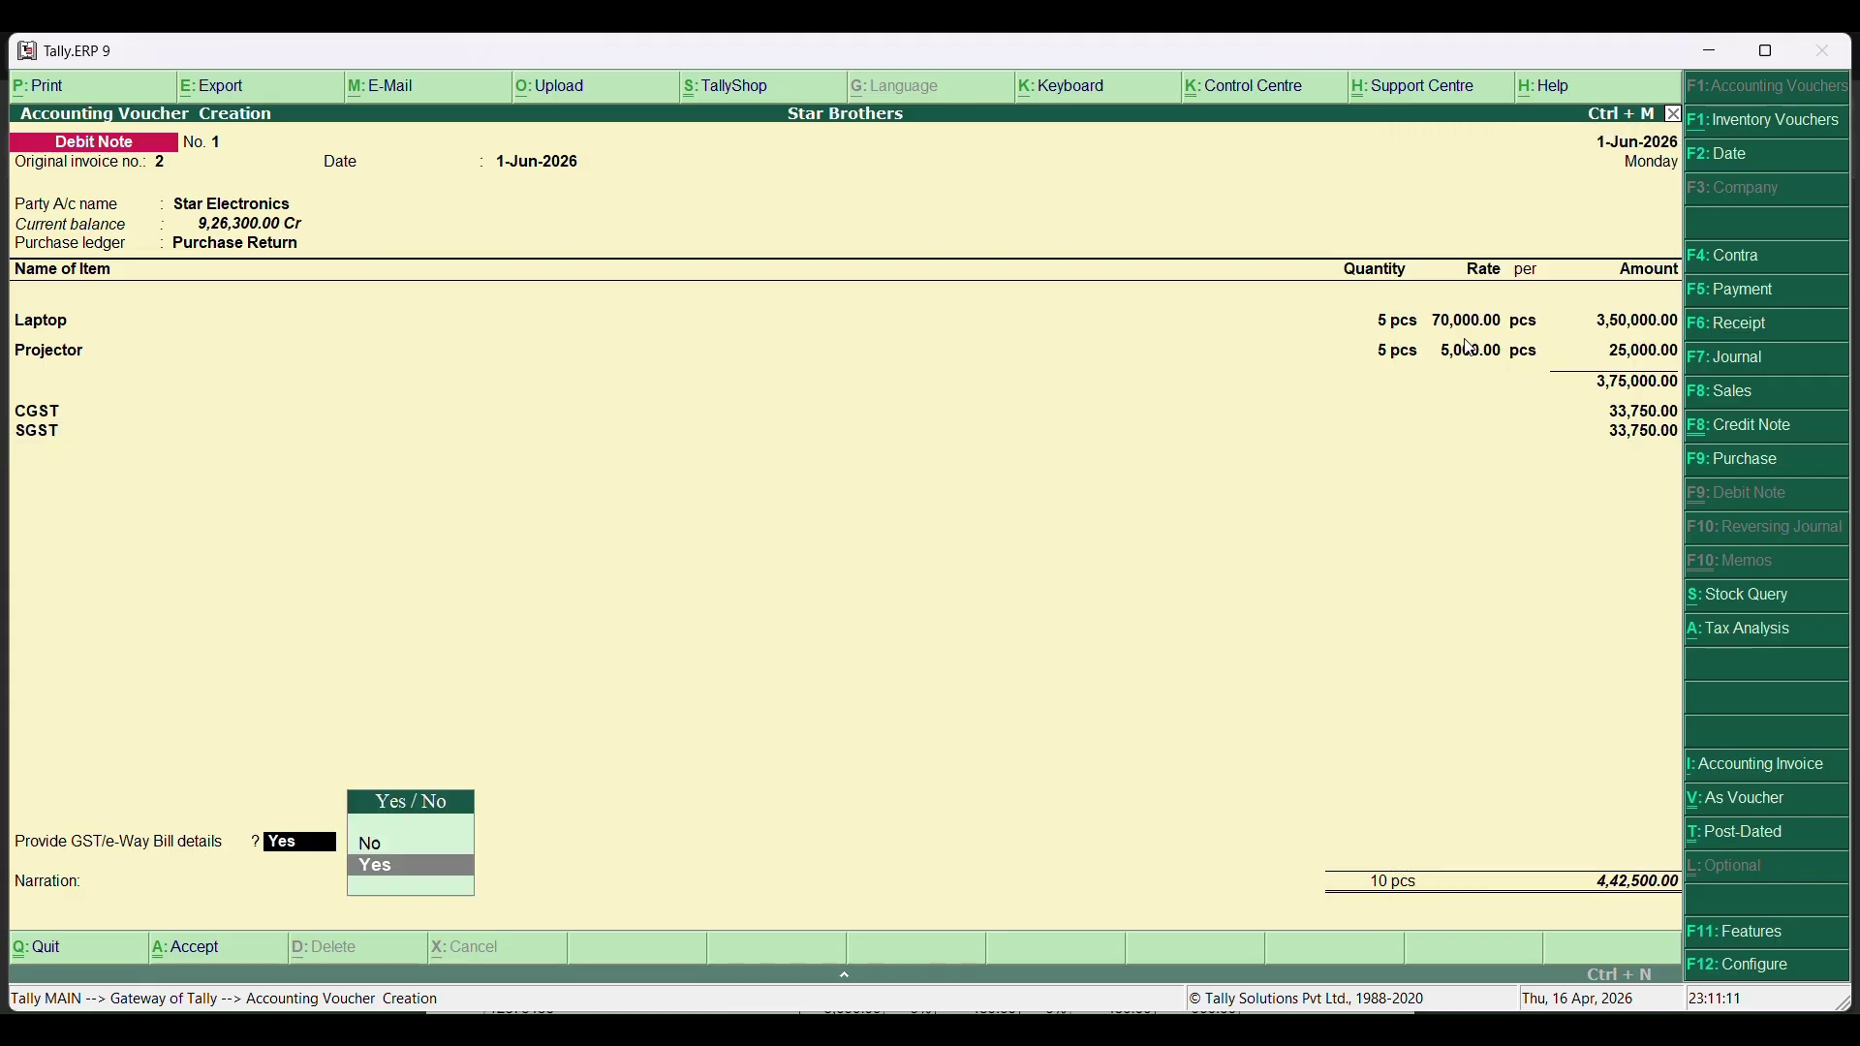
Skip filling in the GST/e-Way Bill details, leave the narration blank, and save the debit note.
{"action": "key", "text": "Return"}
{"action": "key", "text": "Escape"}
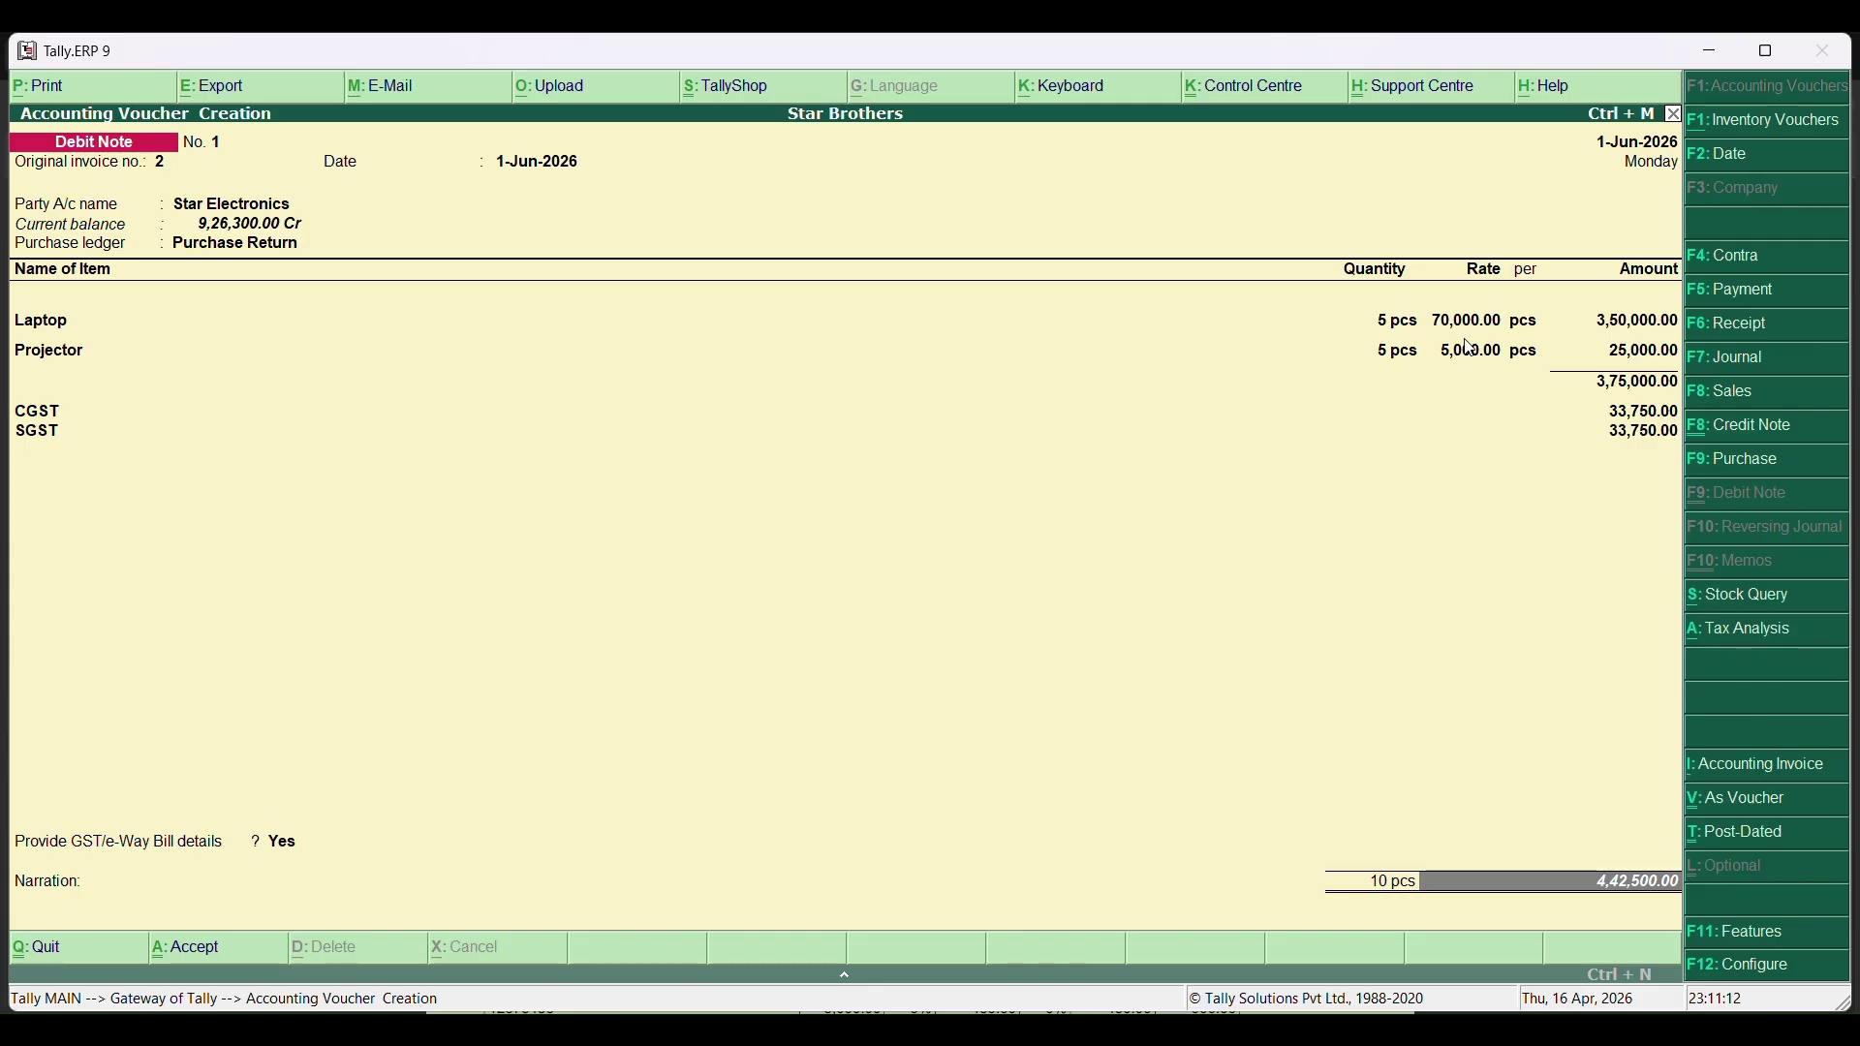
{"action": "key", "text": "Return"}
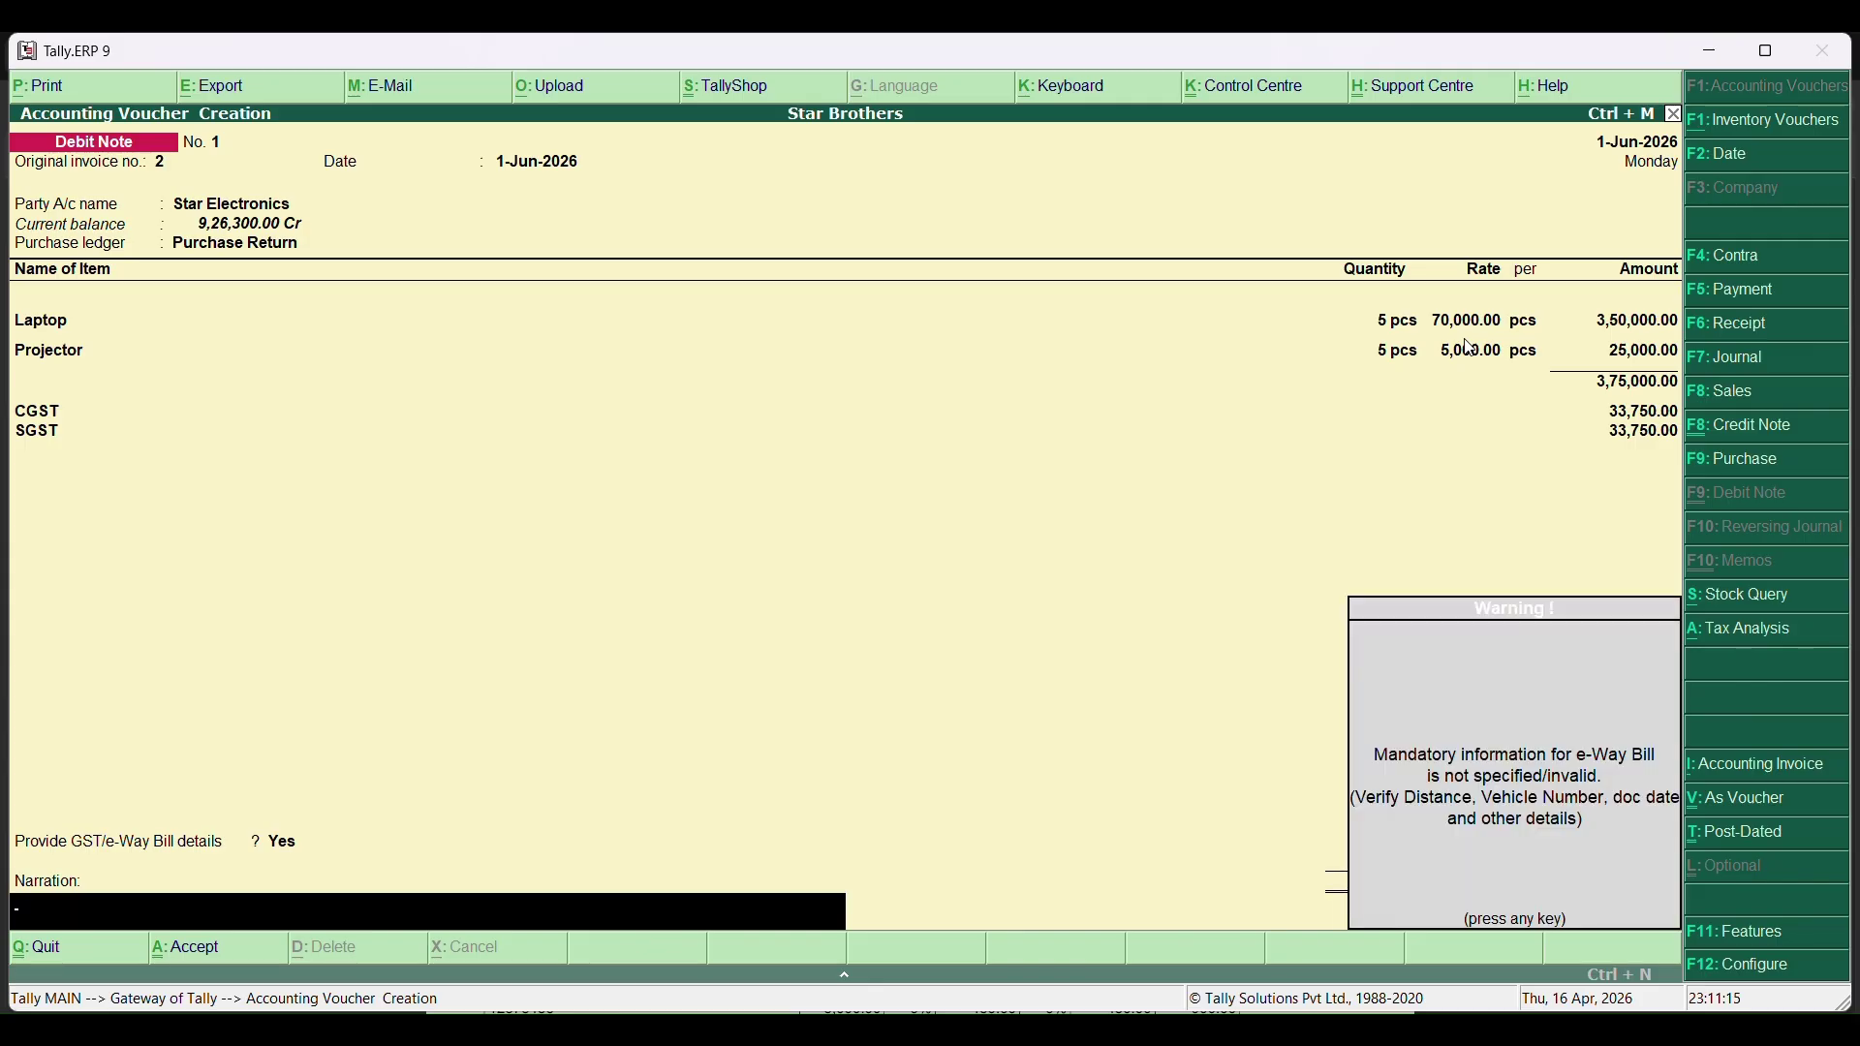
{"action": "key", "text": "Return"}
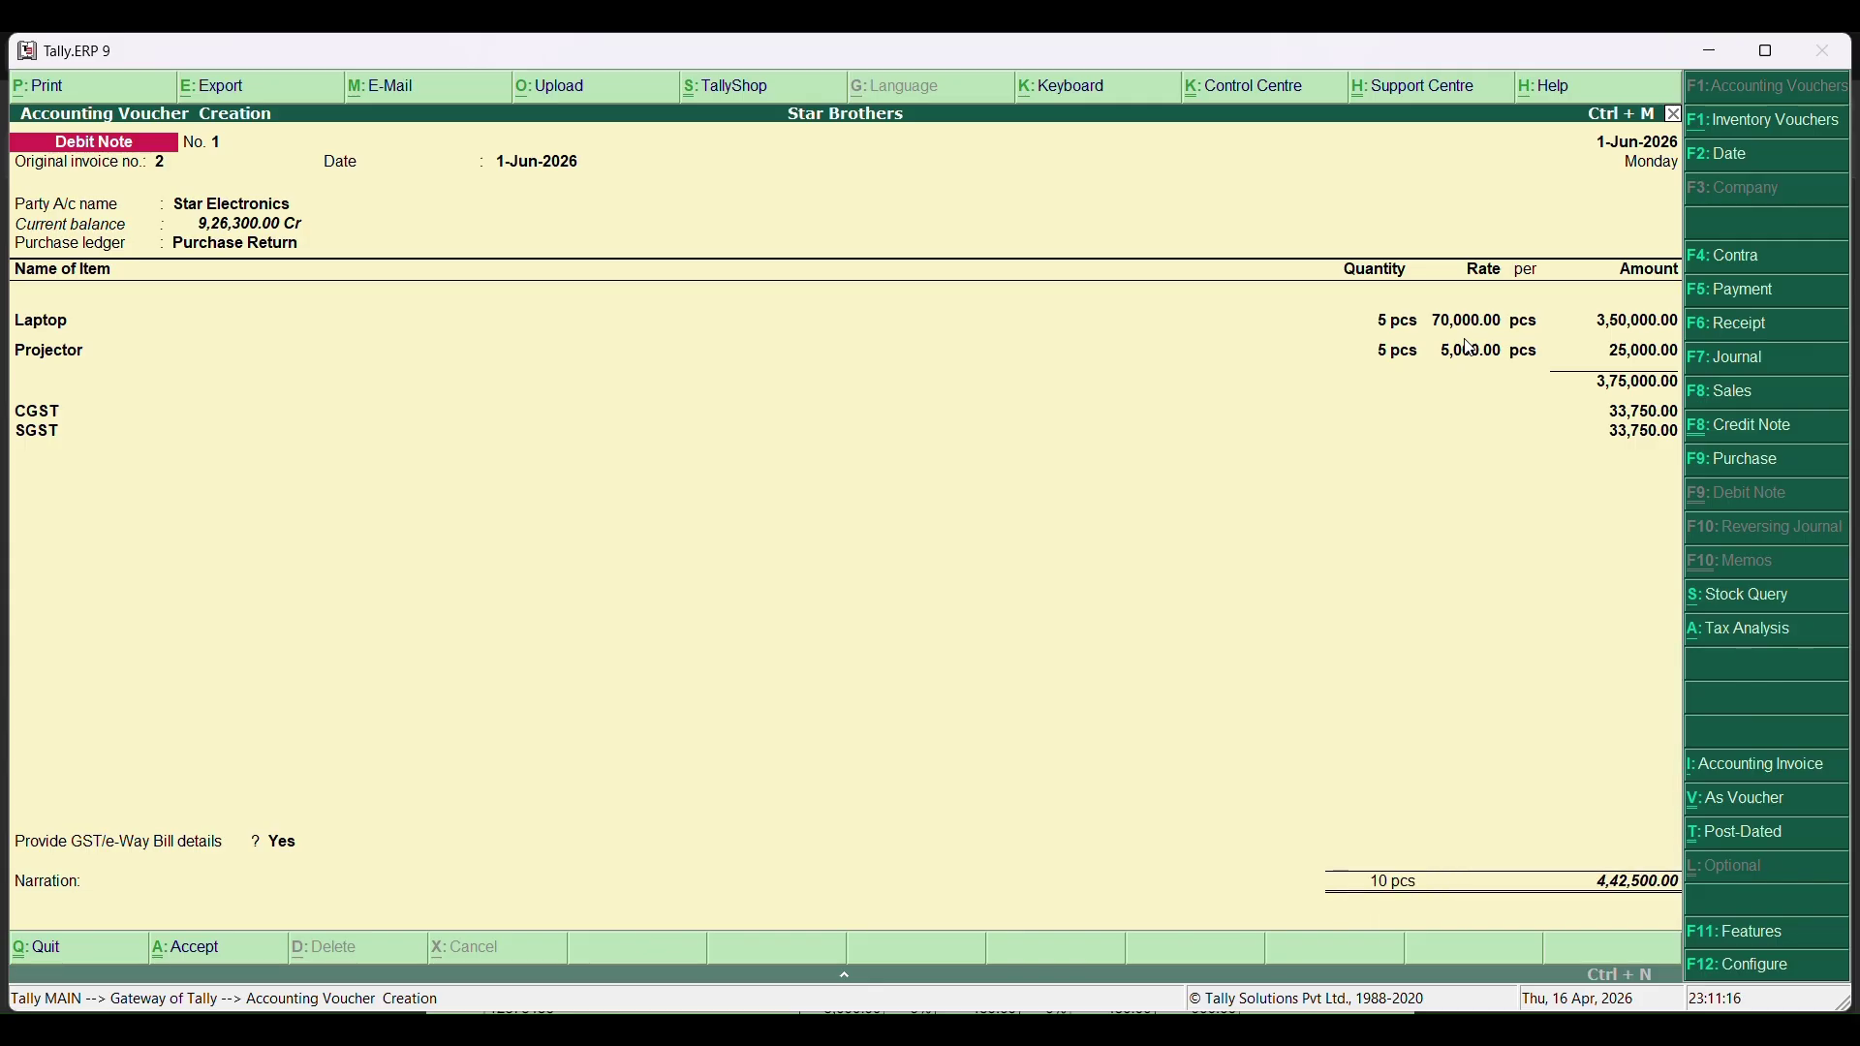
{"action": "key", "text": "Return"}
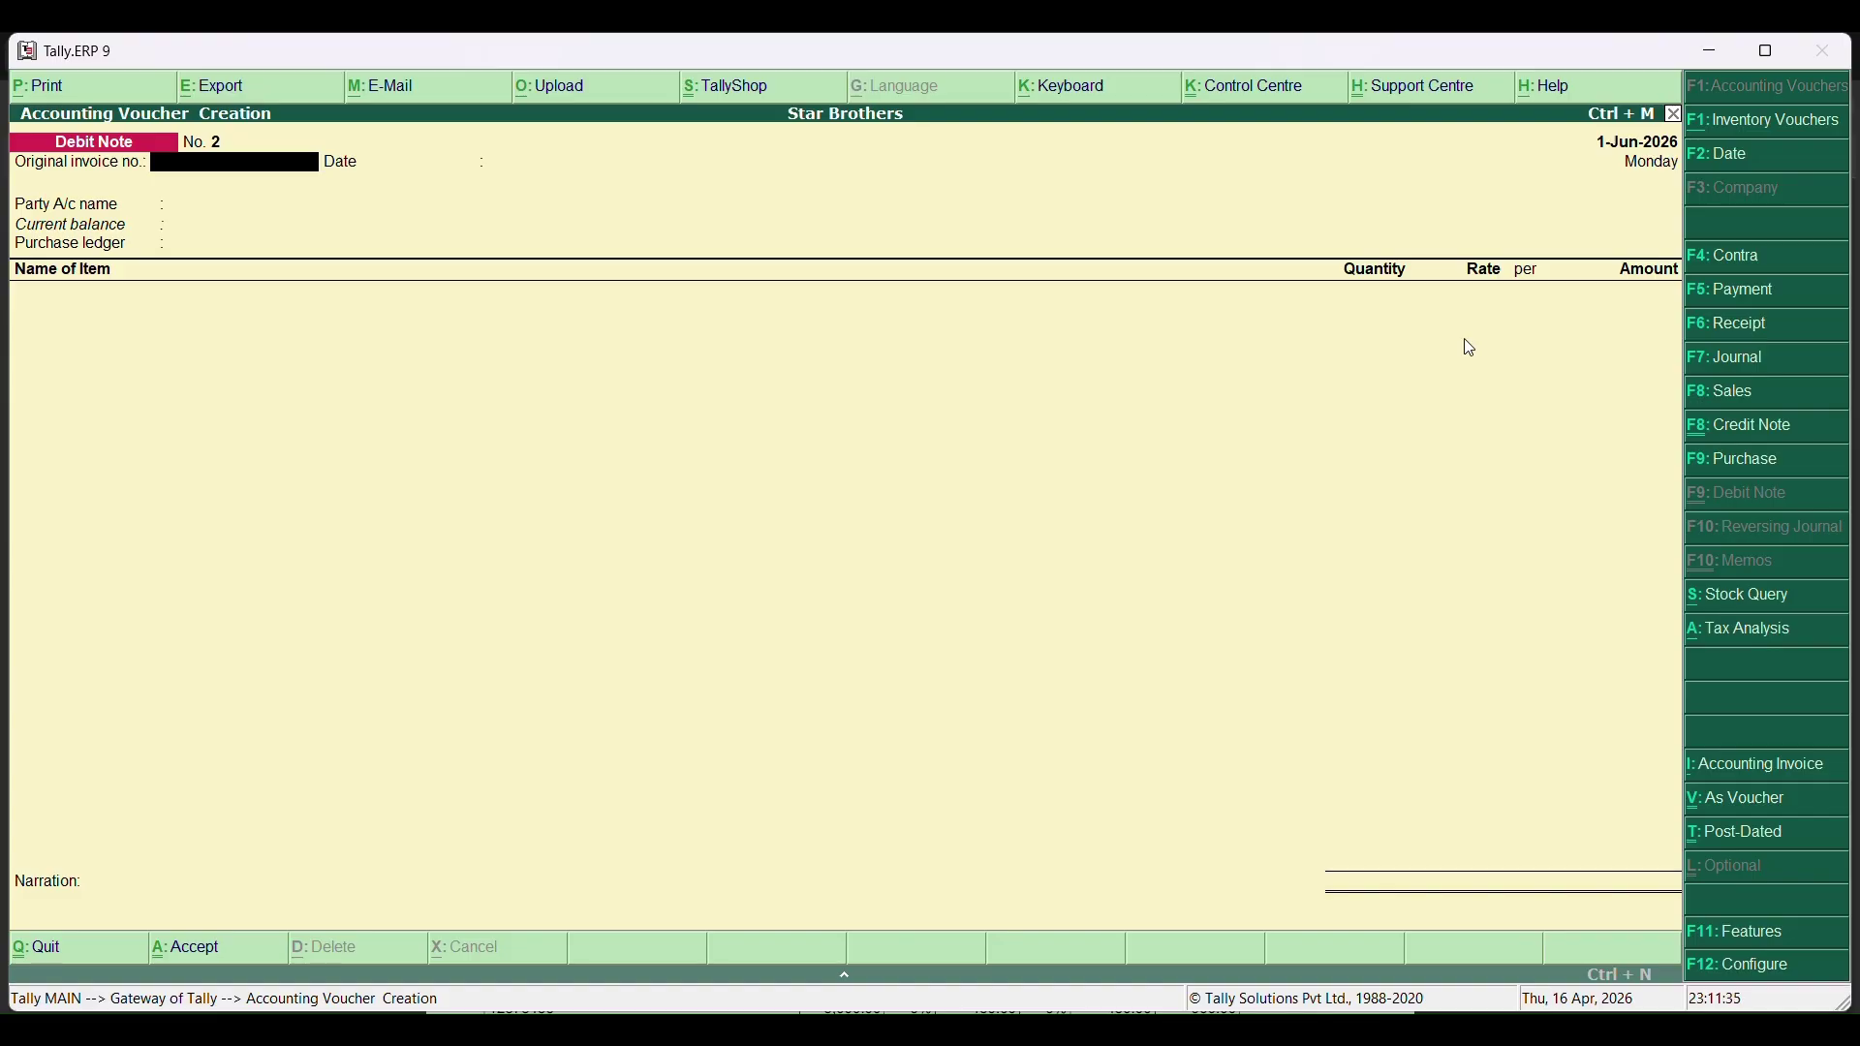
Leave voucher creation and go to the Display reports from the Gateway of Tally.
{"action": "key", "text": "Escape"}
{"action": "key", "text": "Return"}
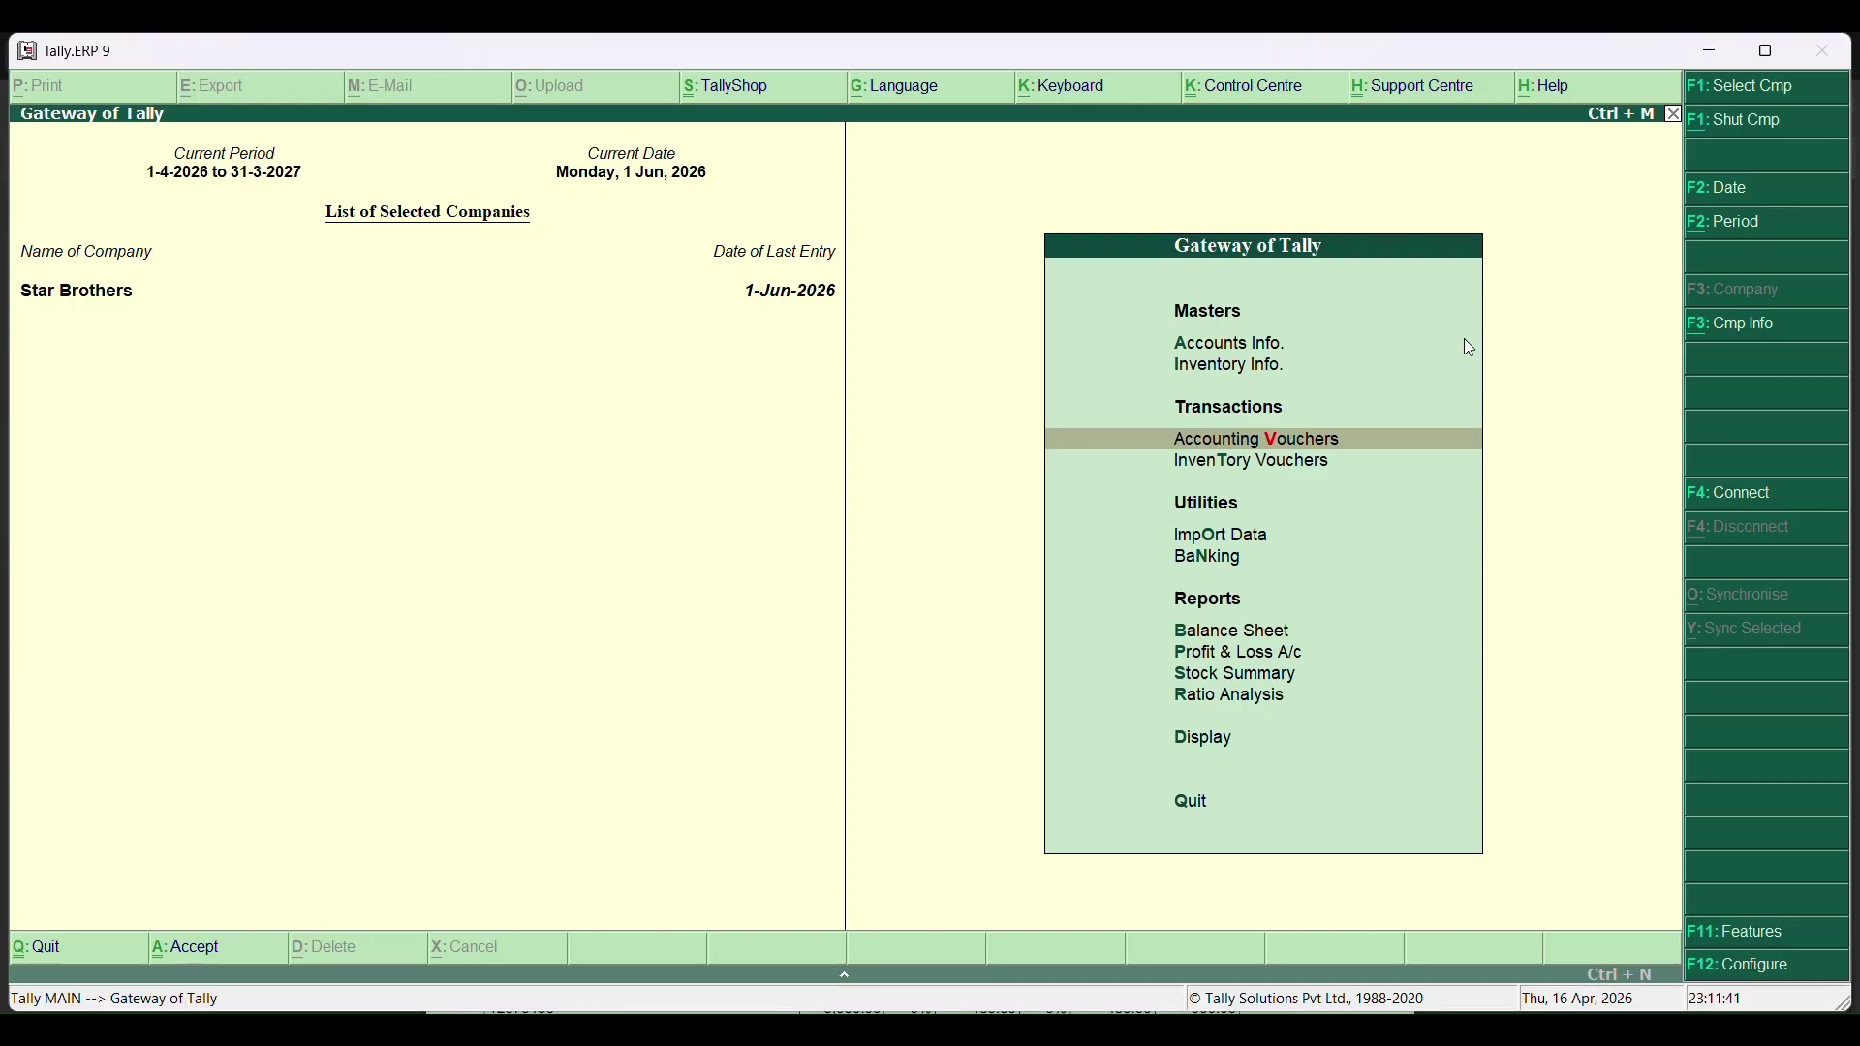
{"action": "key", "text": "Down"}
{"action": "key", "text": "Down"}
{"action": "key", "text": "Down"}
{"action": "key", "text": "Down"}
{"action": "key", "text": "Down"}
{"action": "key", "text": "Down"}
{"action": "key", "text": "Down"}
{"action": "key", "text": "Down"}
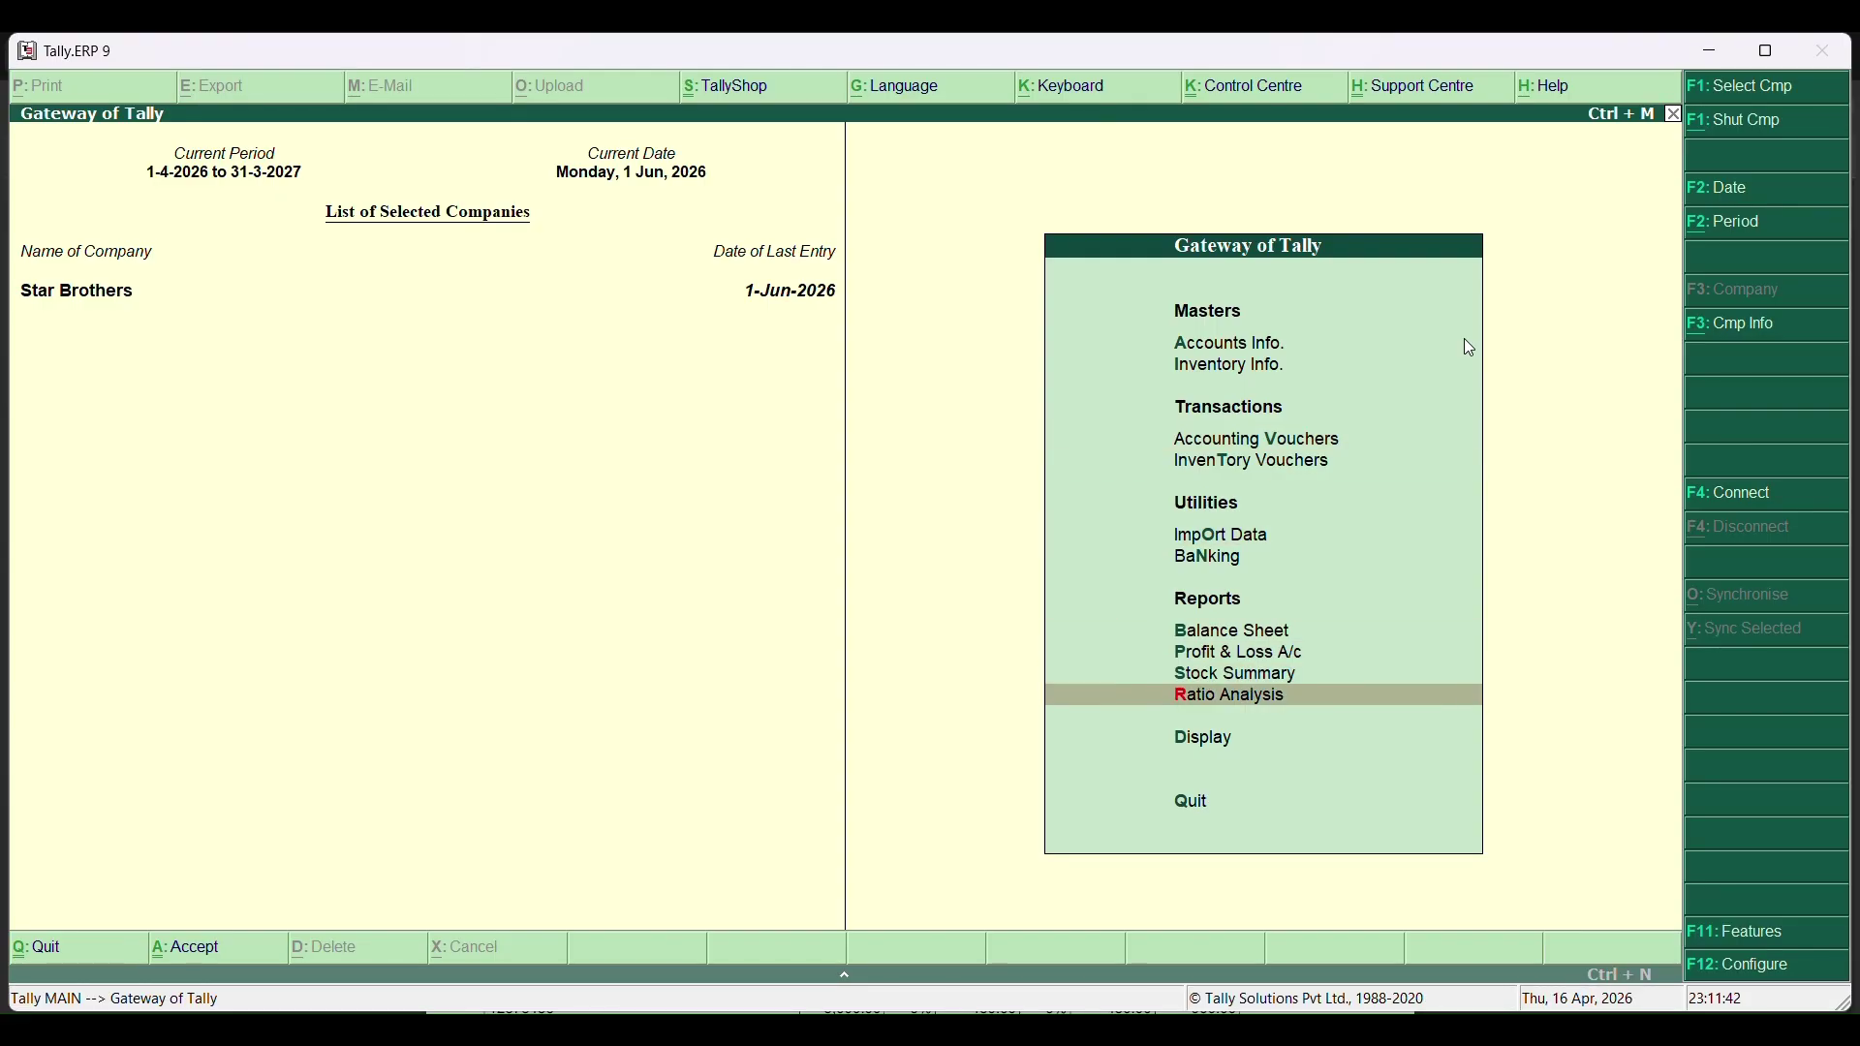
{"action": "key", "text": "Return"}
Open the CGST ledger's vouchers from the Account Books.
{"action": "key", "text": "Down"}
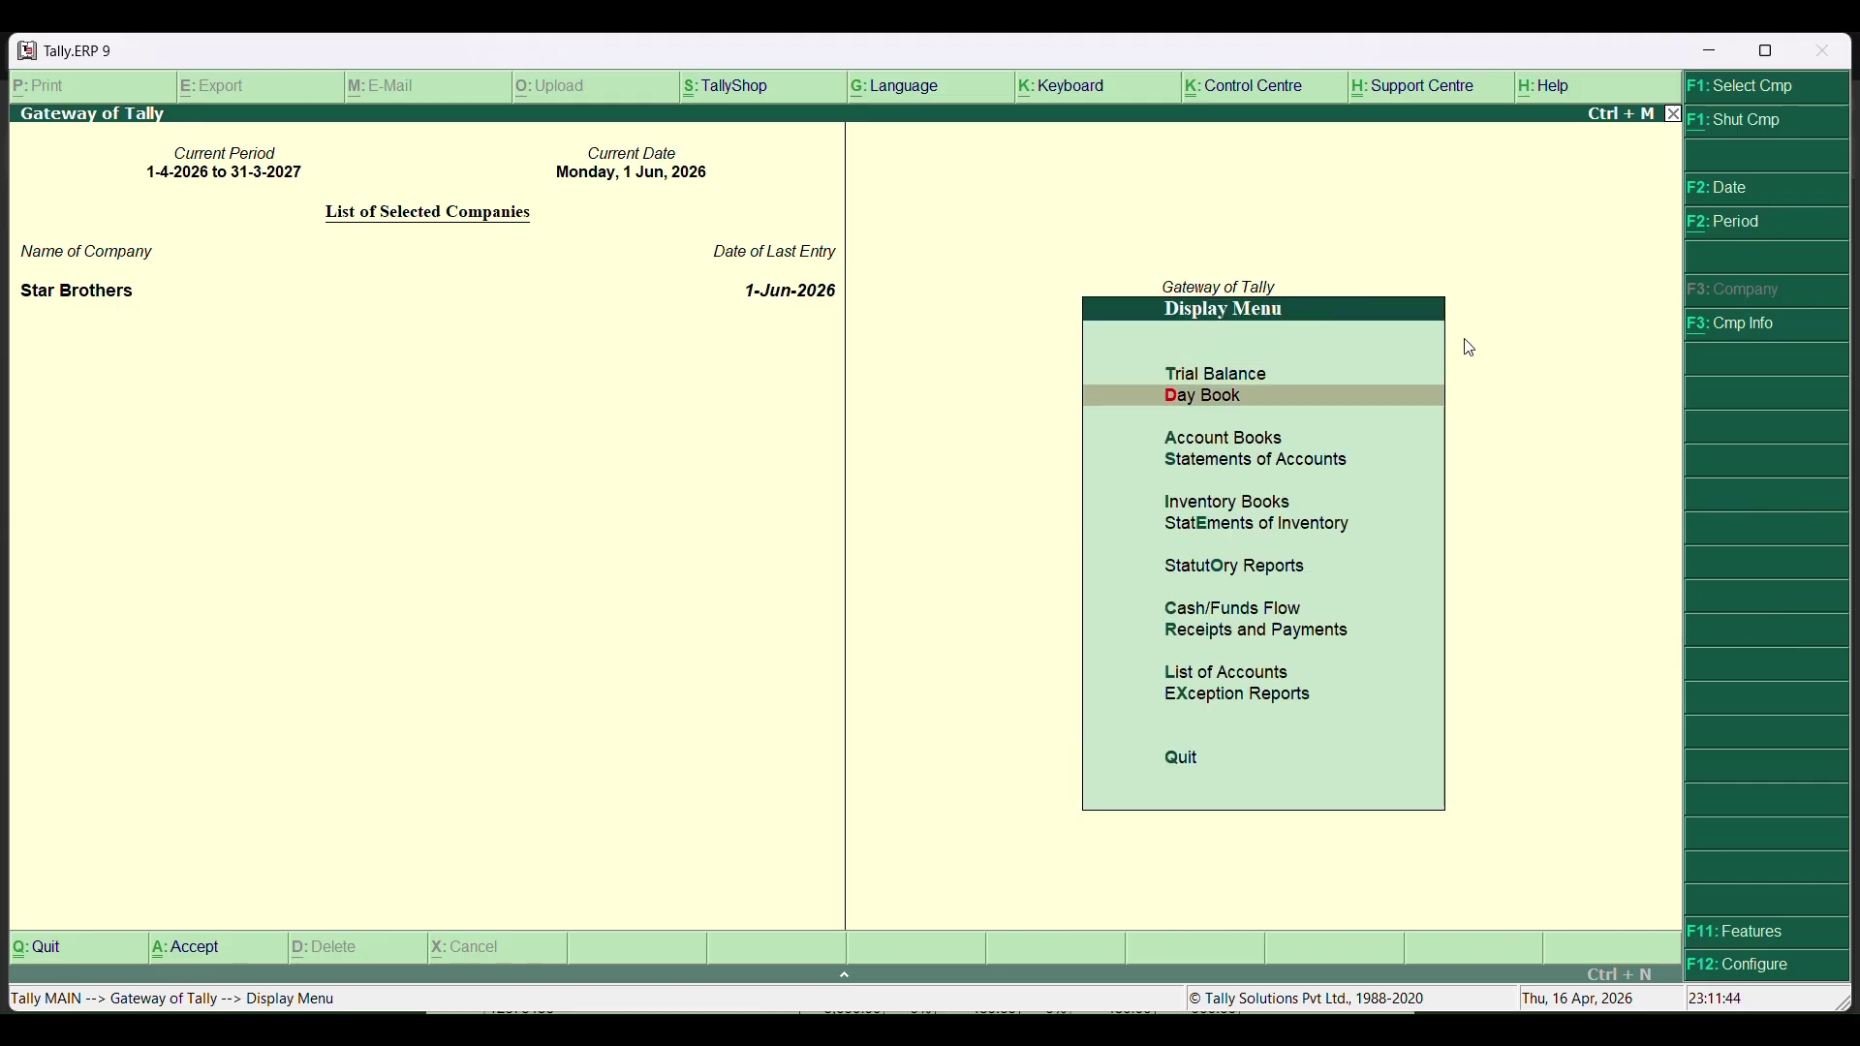
{"action": "key", "text": "Down"}
{"action": "key", "text": "Return"}
{"action": "key", "text": "Down"}
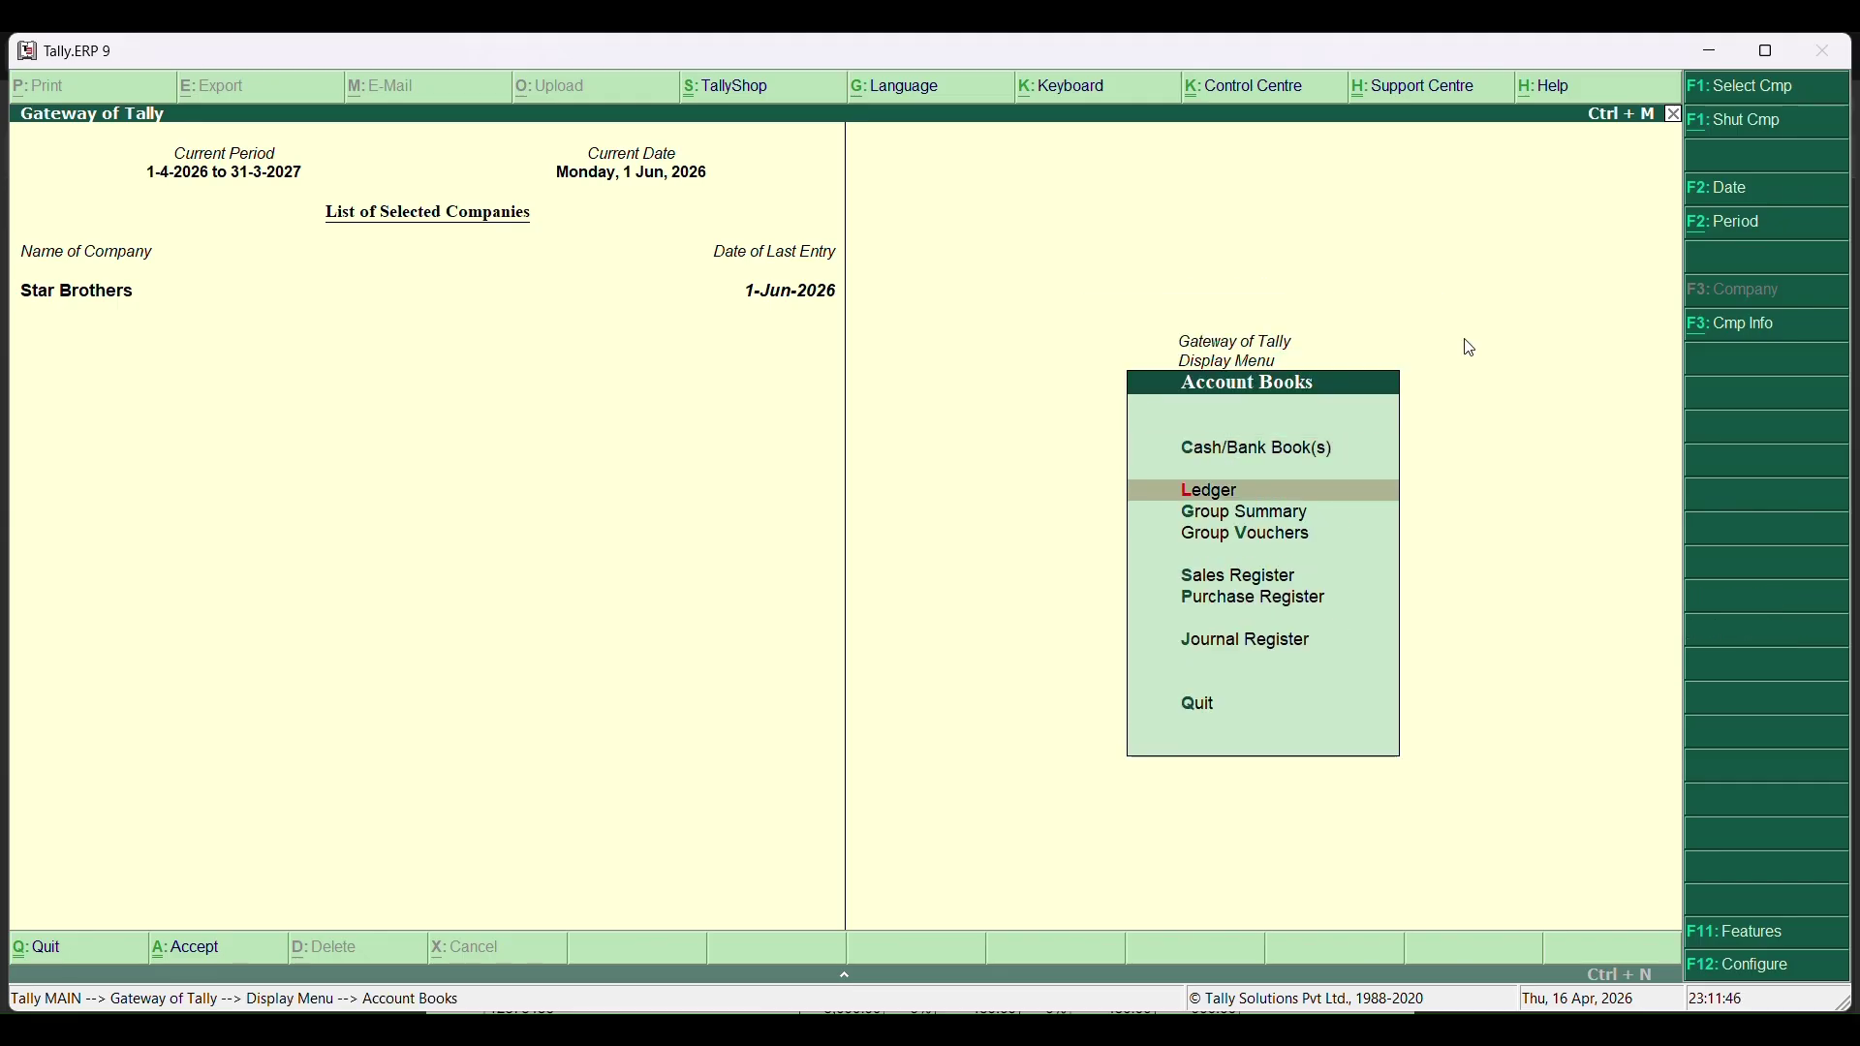
{"action": "key", "text": "Return"}
{"action": "type", "text": "c"}
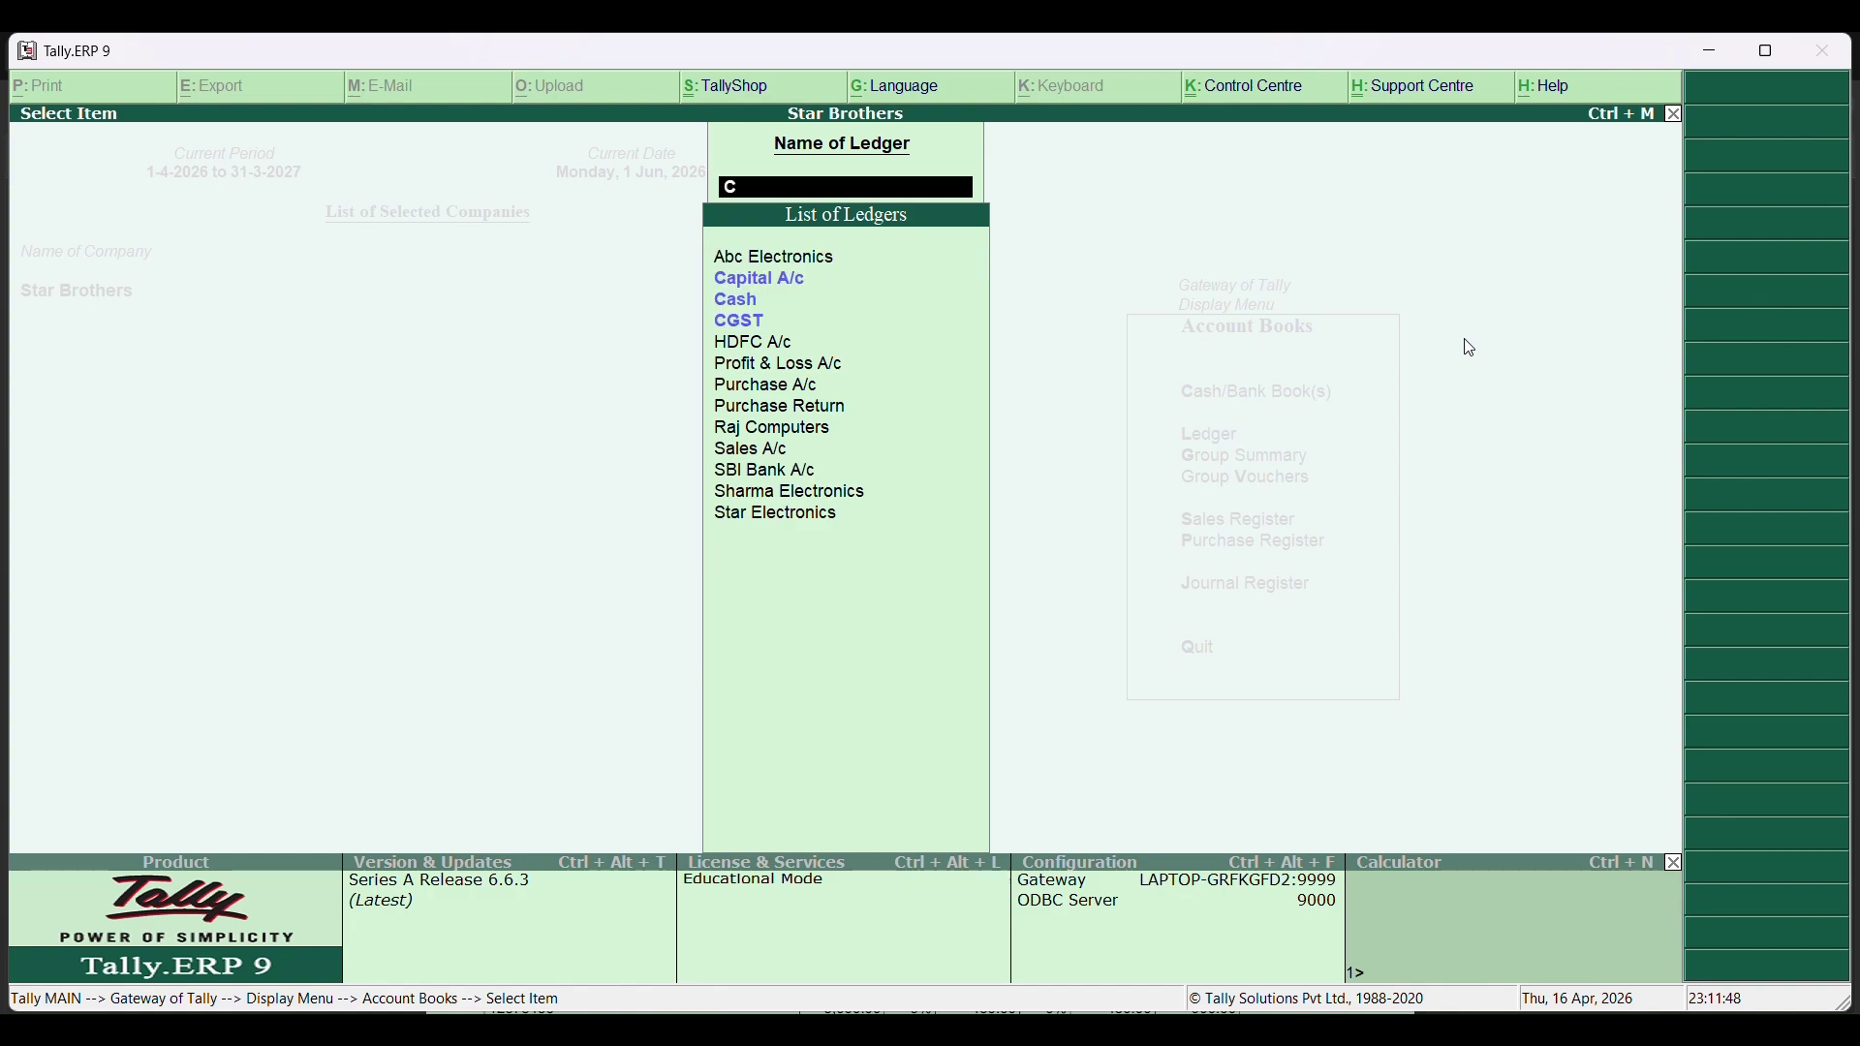
{"action": "type", "text": "g"}
{"action": "key", "text": "Return"}
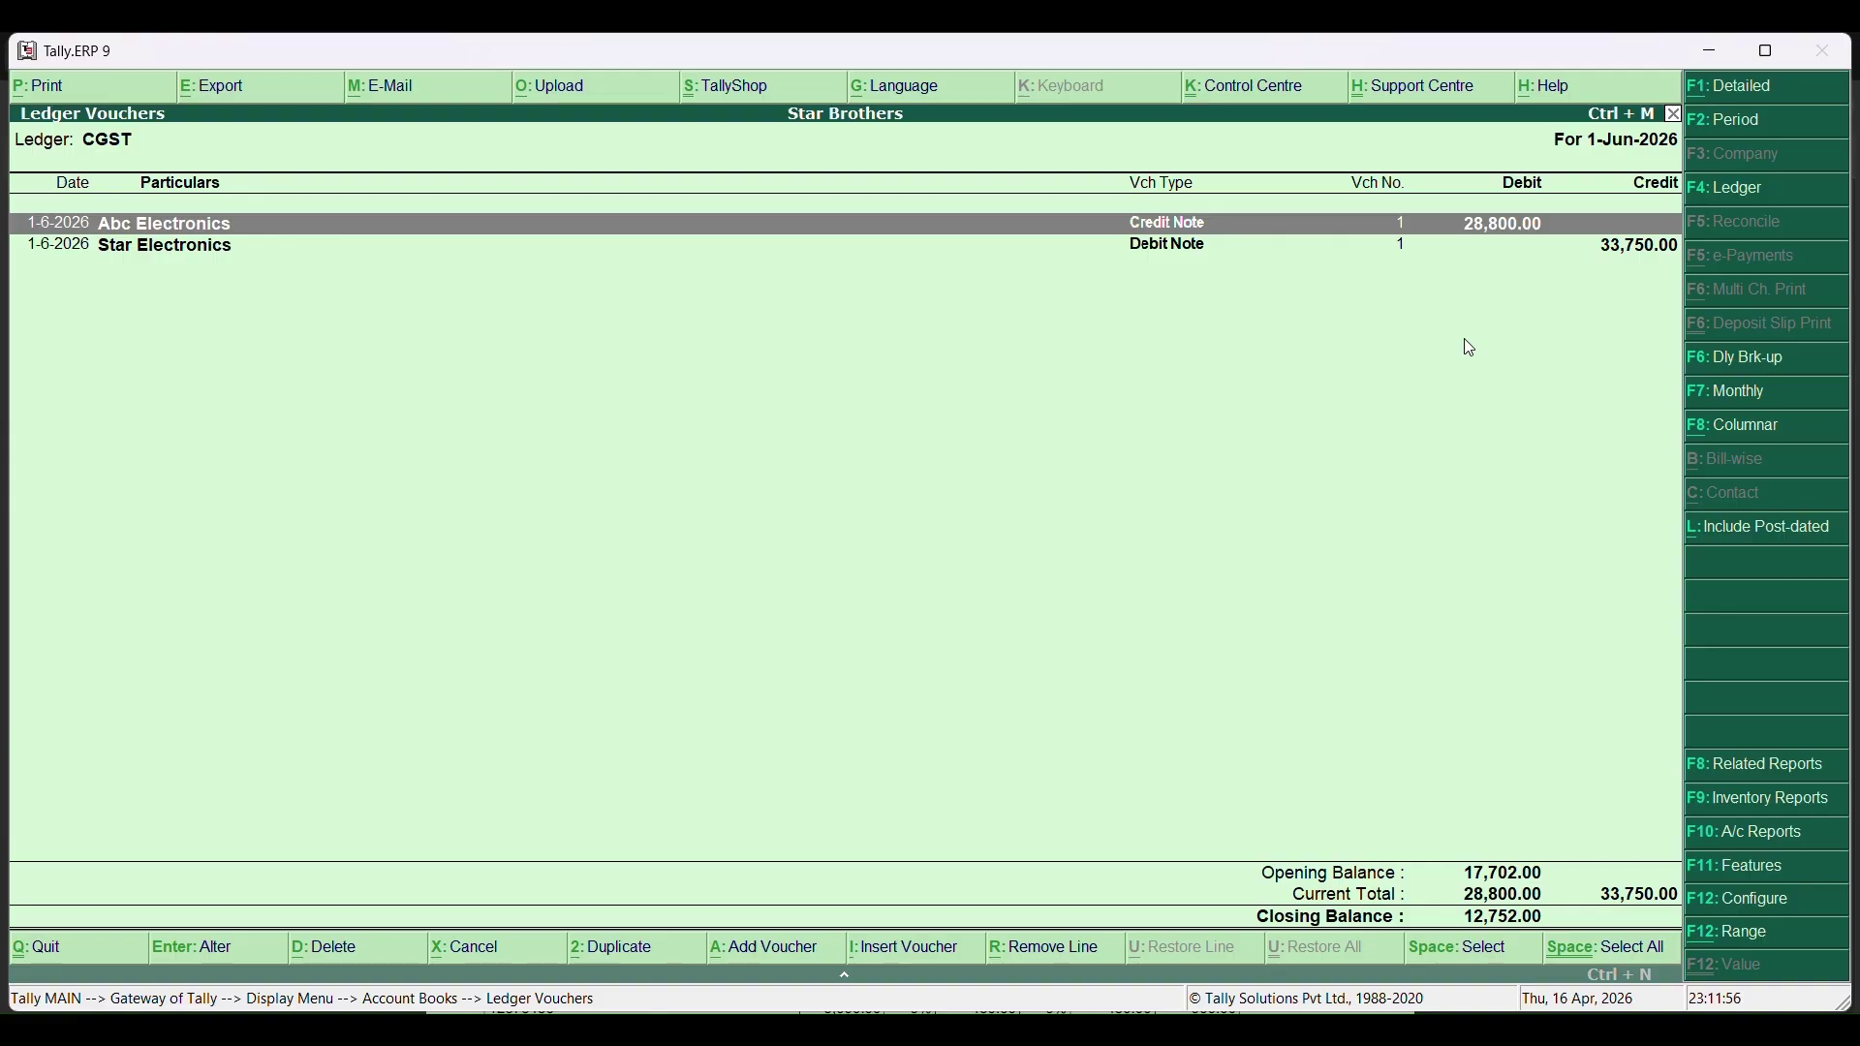
Set the CGST ledger's period to 1-4-2026 through 1-6-2026 and examine its payment, purchase, sales and credit note entries.
{"action": "key", "text": "F2"}
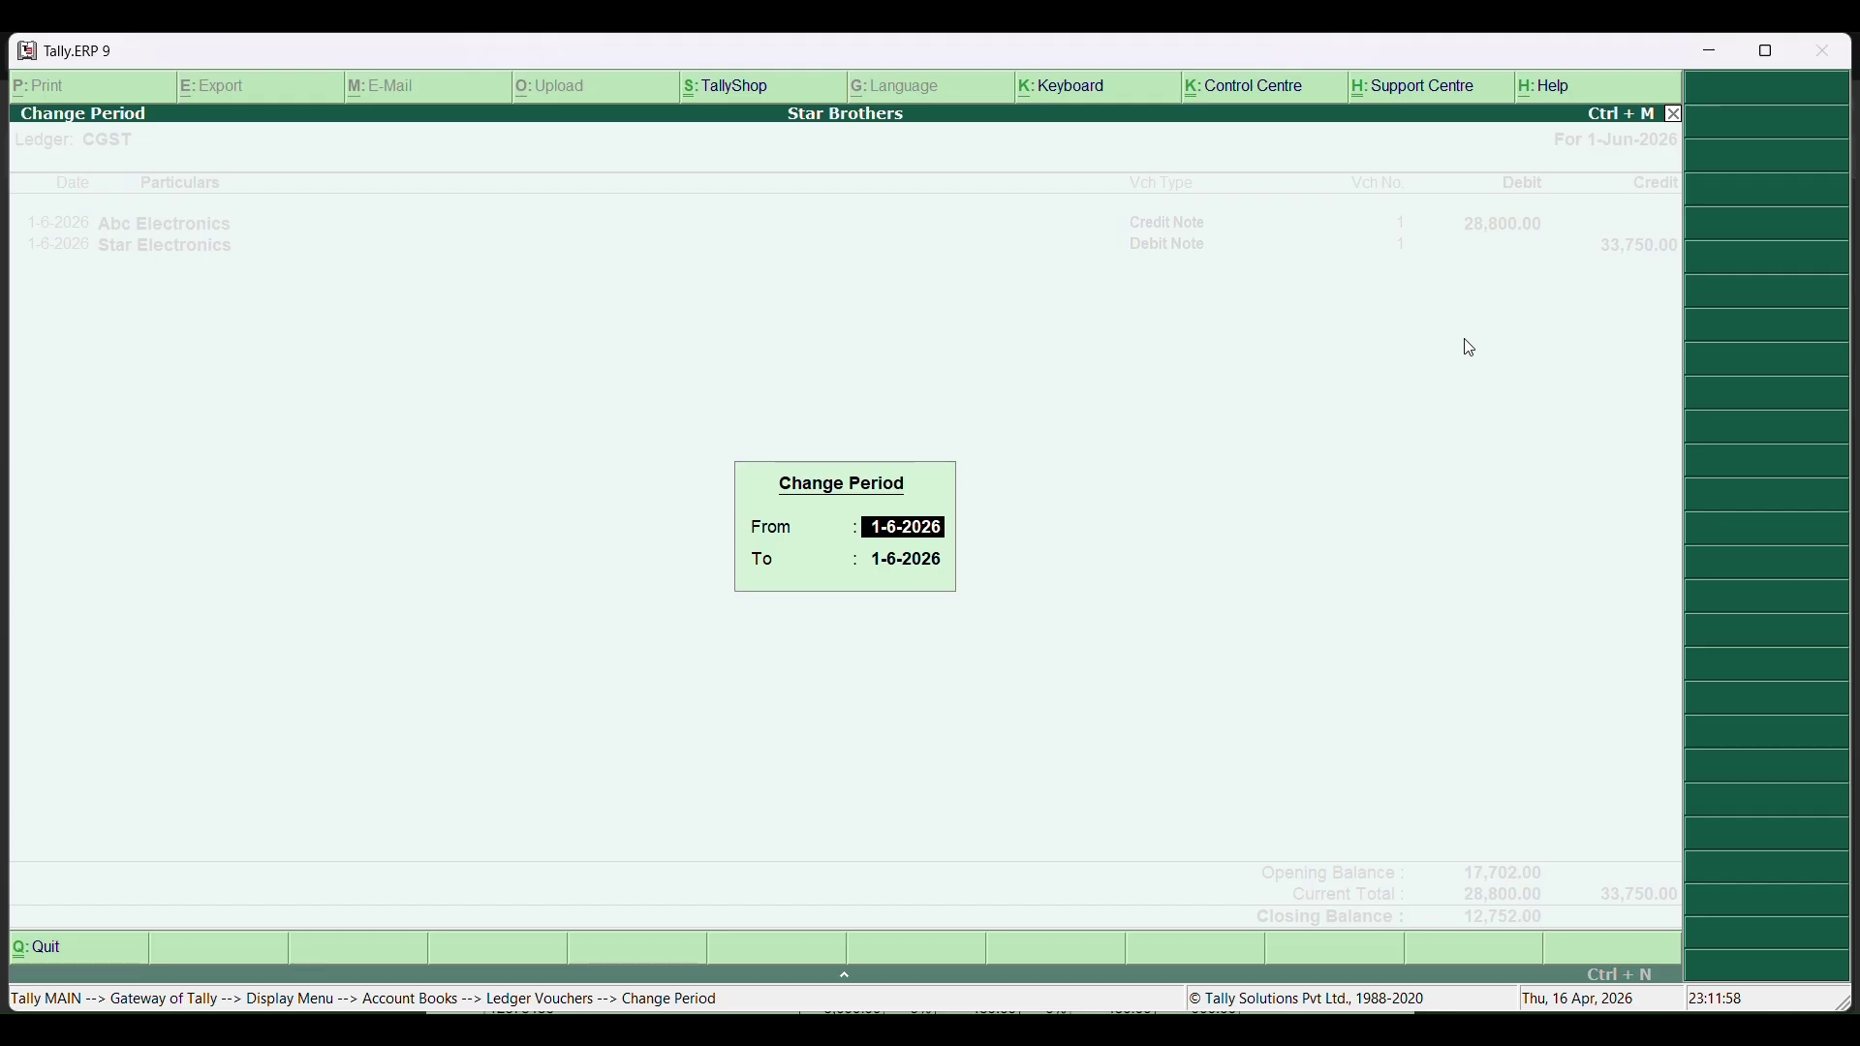
{"action": "type", "text": "1-4-2026"}
{"action": "key", "text": "Return"}
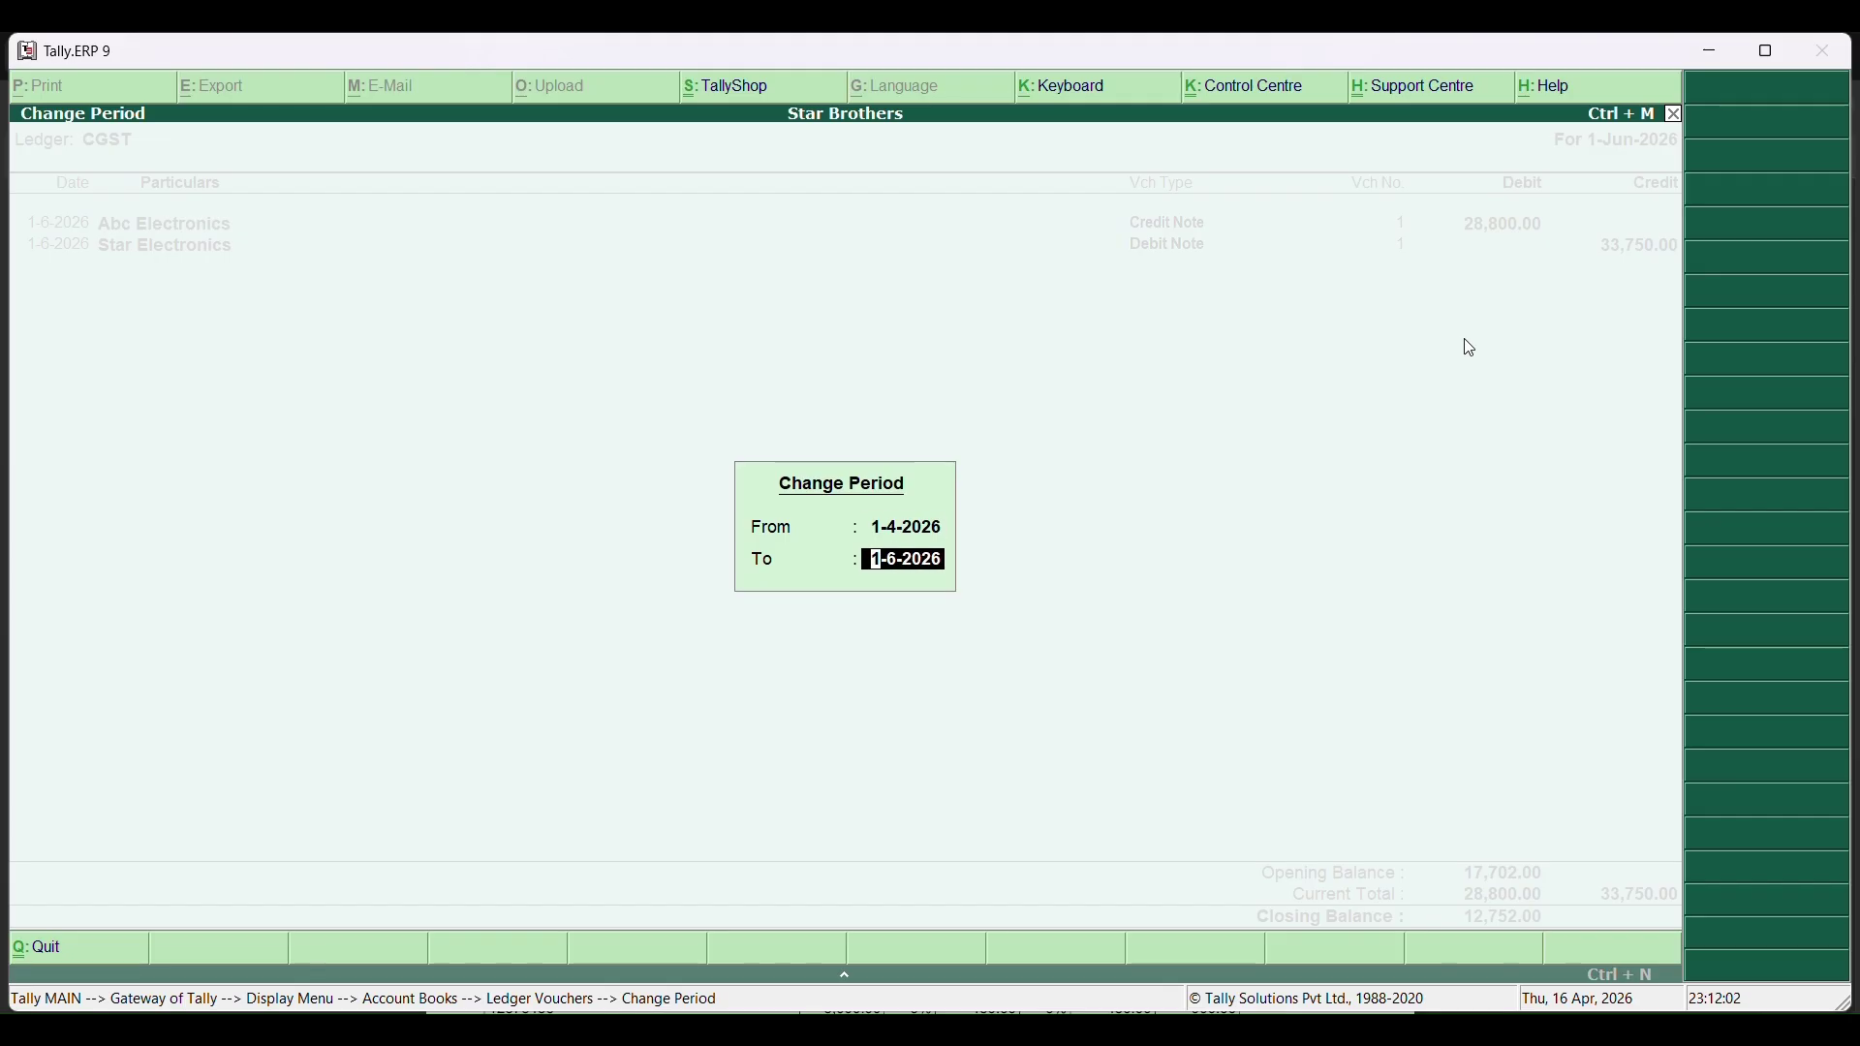
{"action": "key", "text": "Return"}
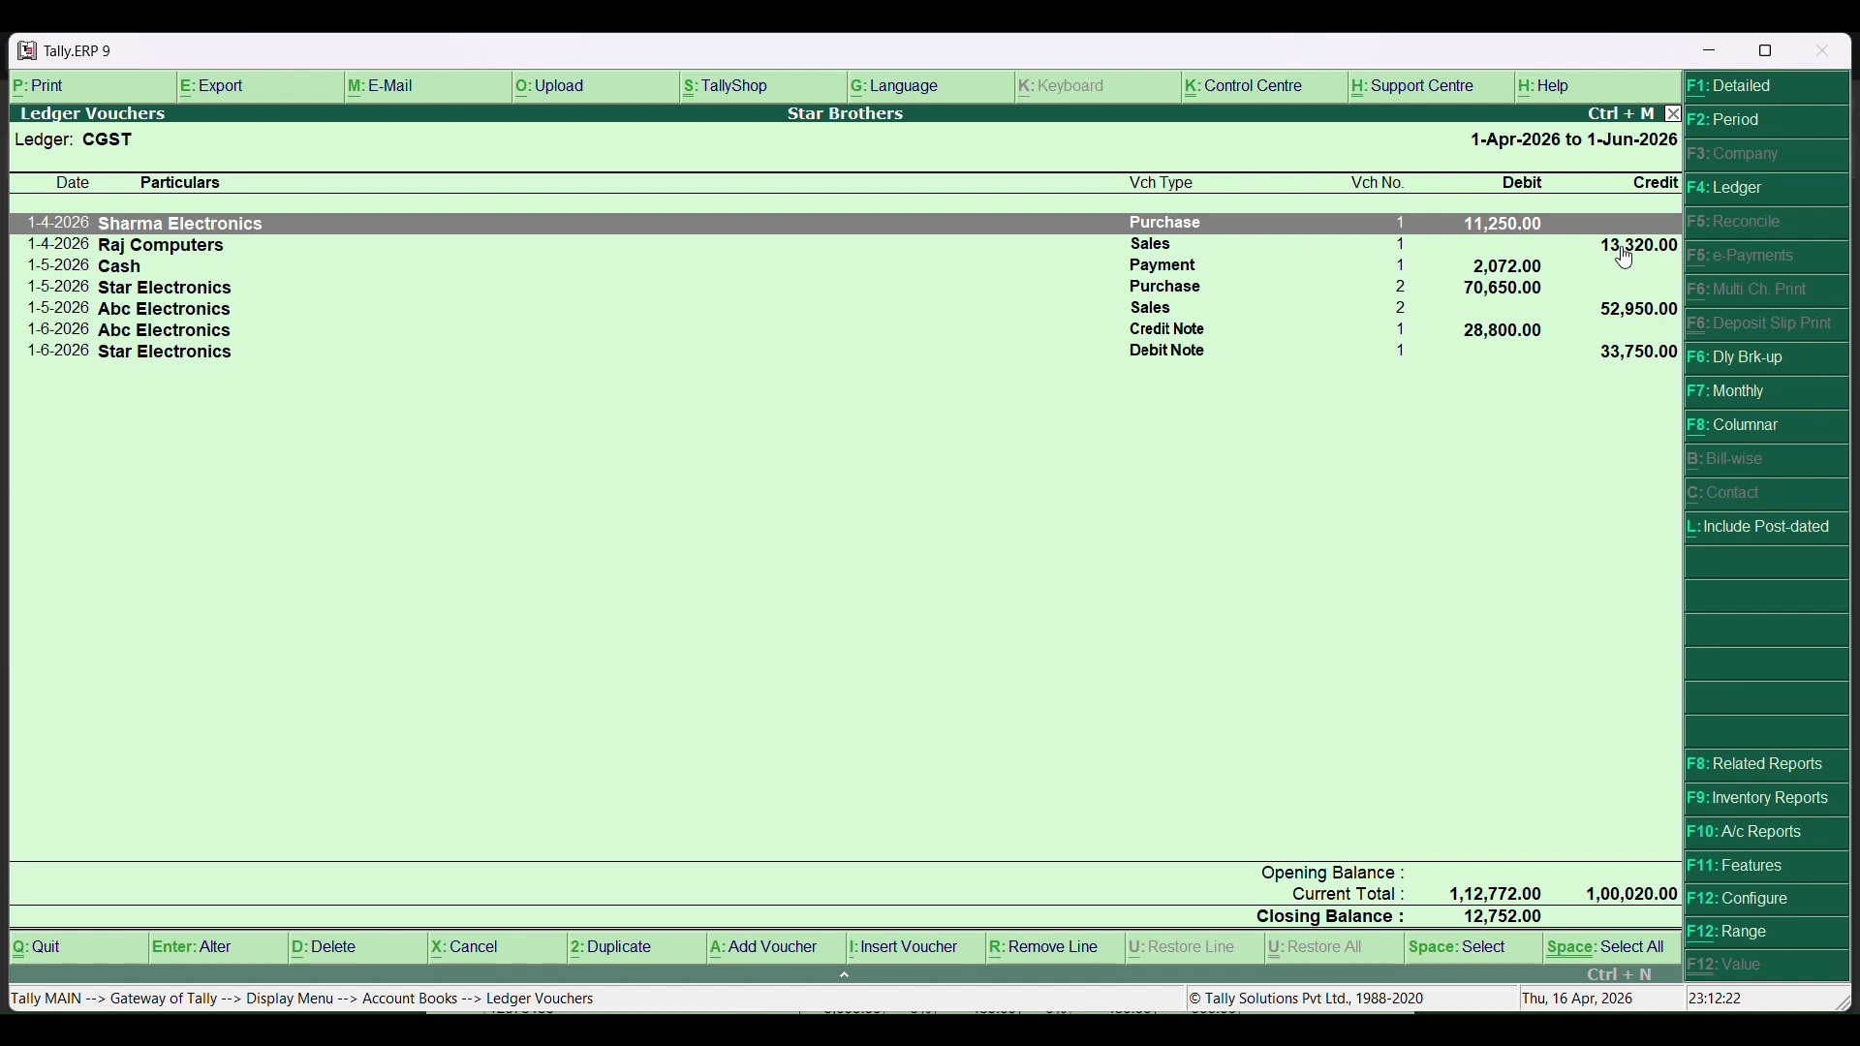
{"action": "left_click", "coordinate": [1480, 272]}
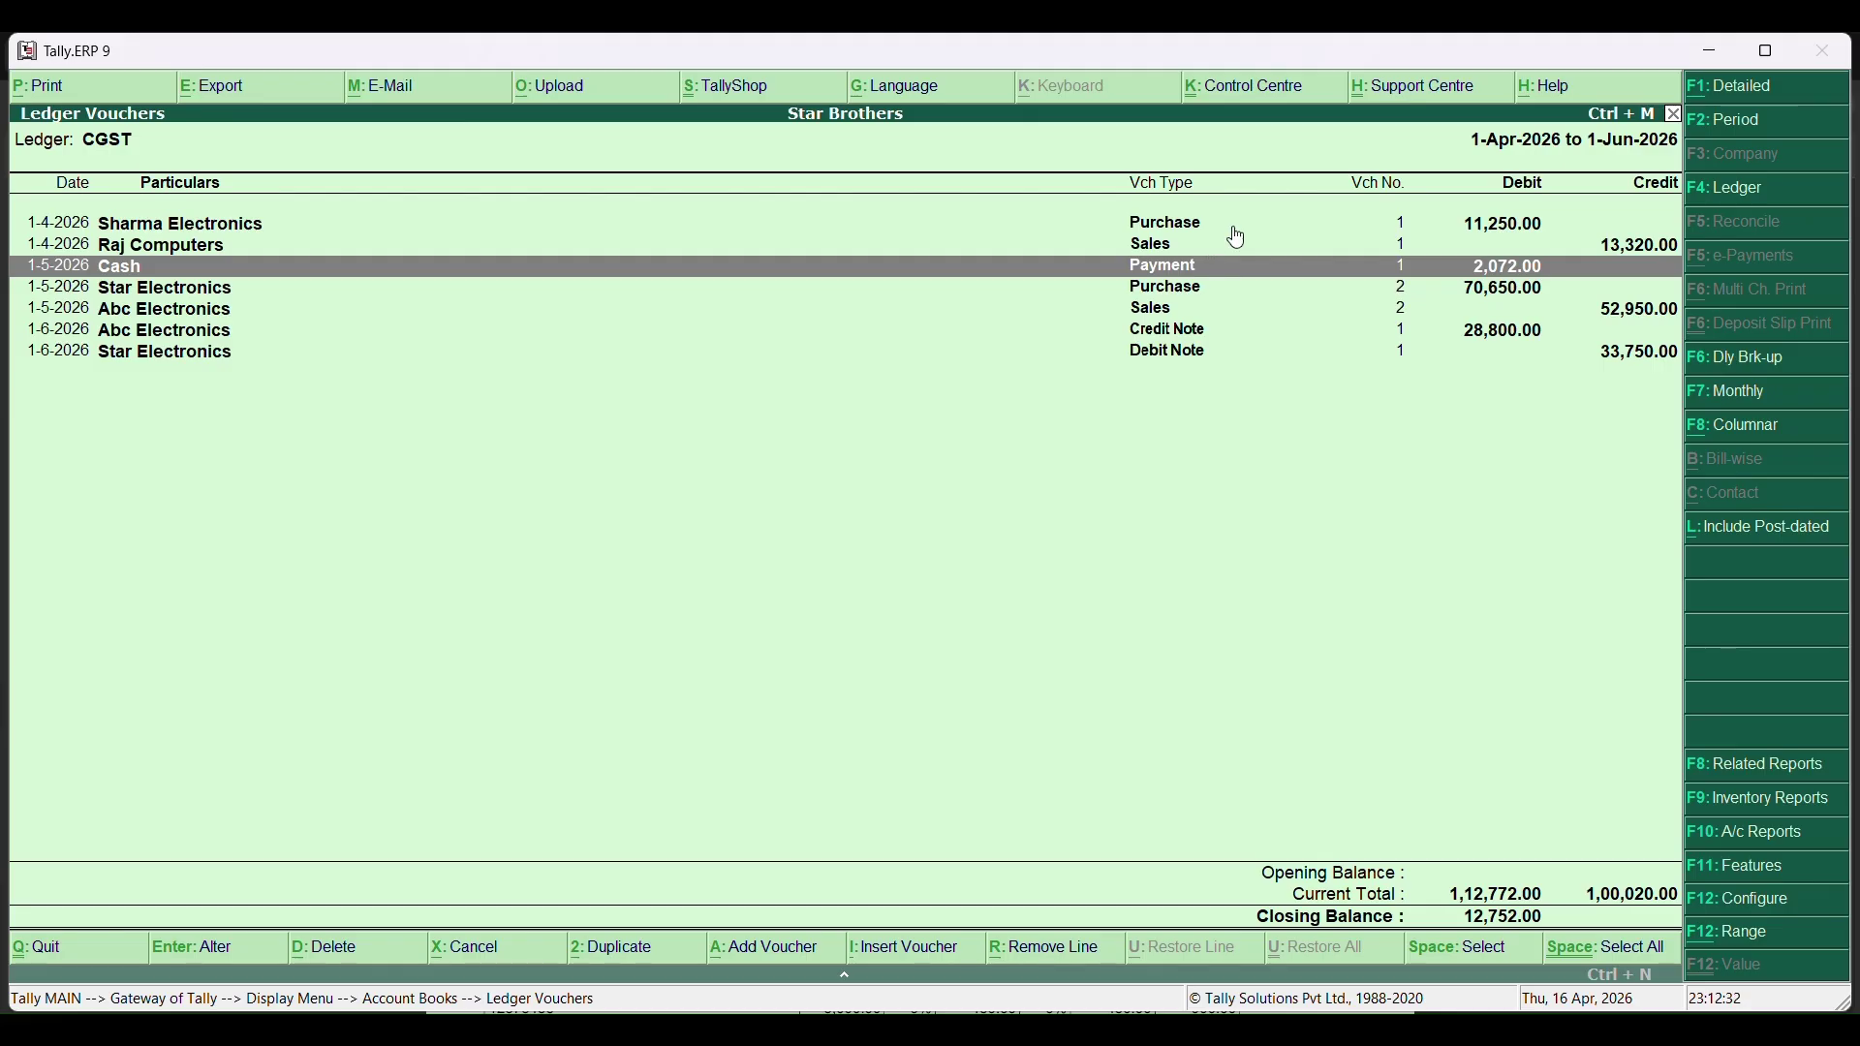
{"action": "left_click", "coordinate": [1488, 296]}
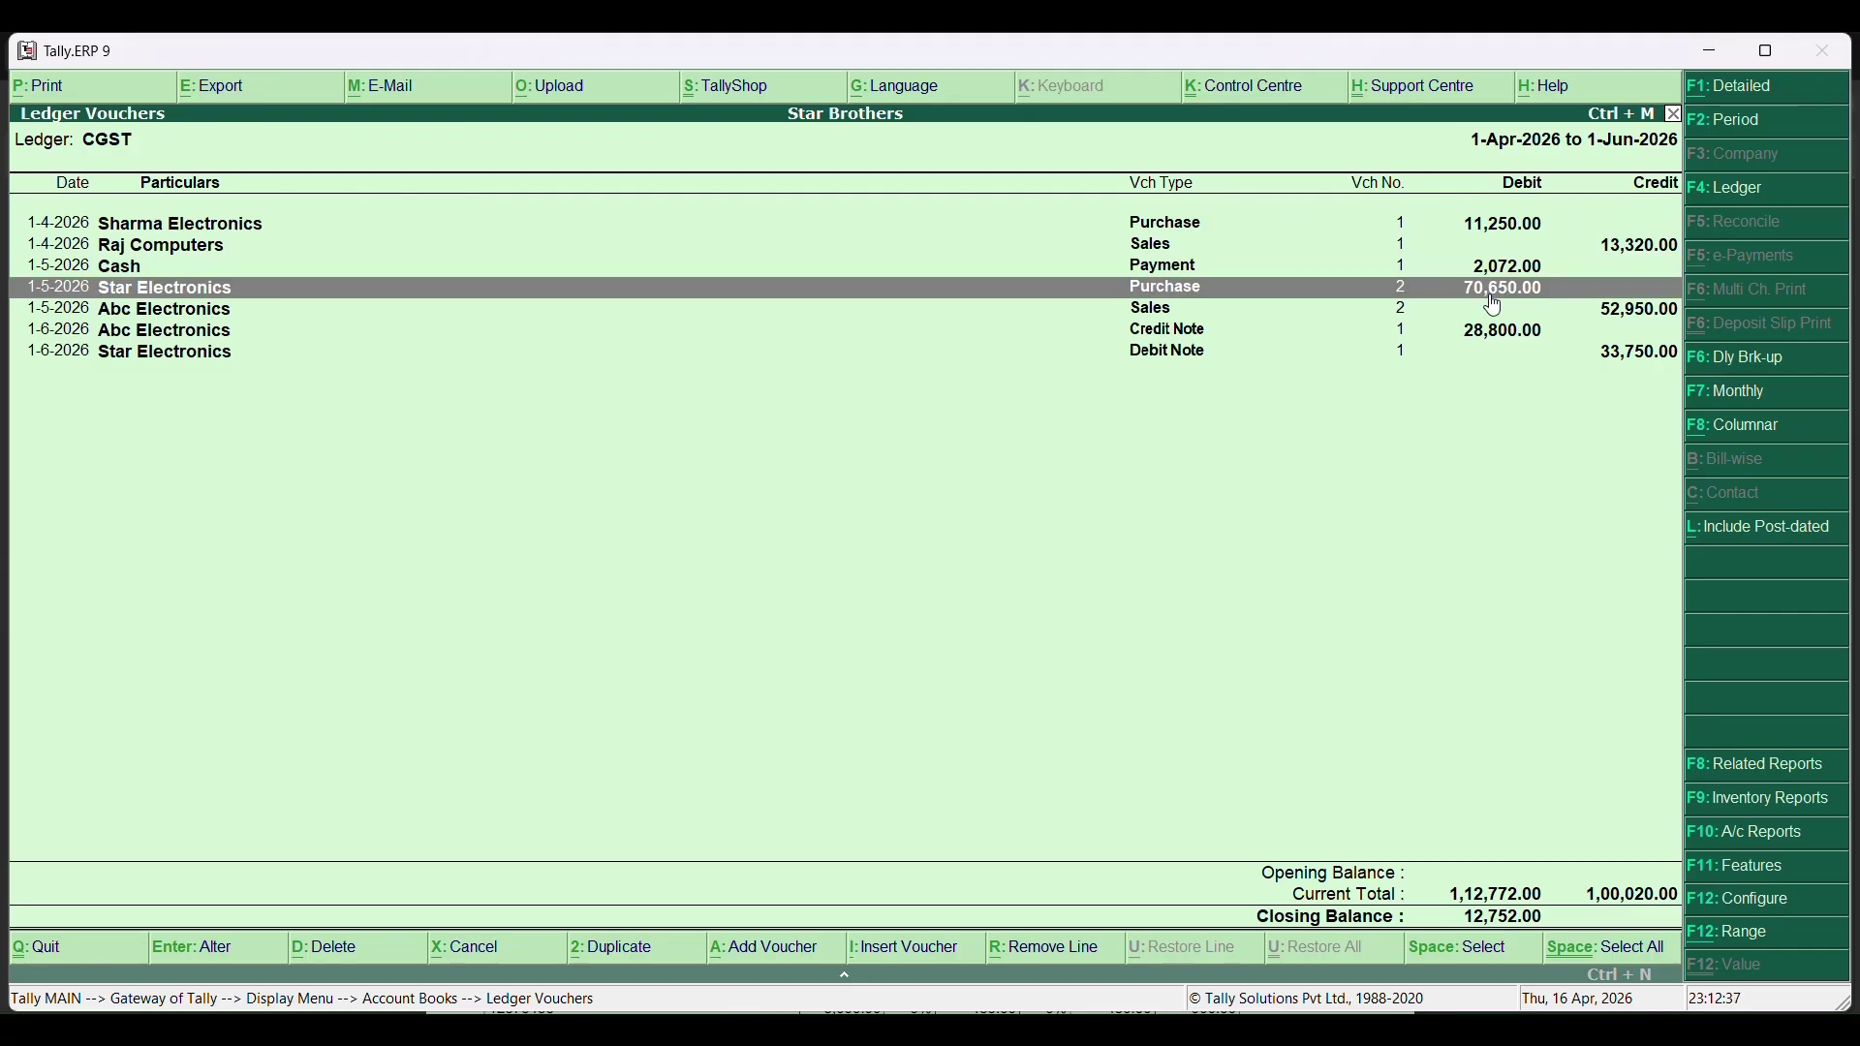
{"action": "left_click", "coordinate": [1612, 315]}
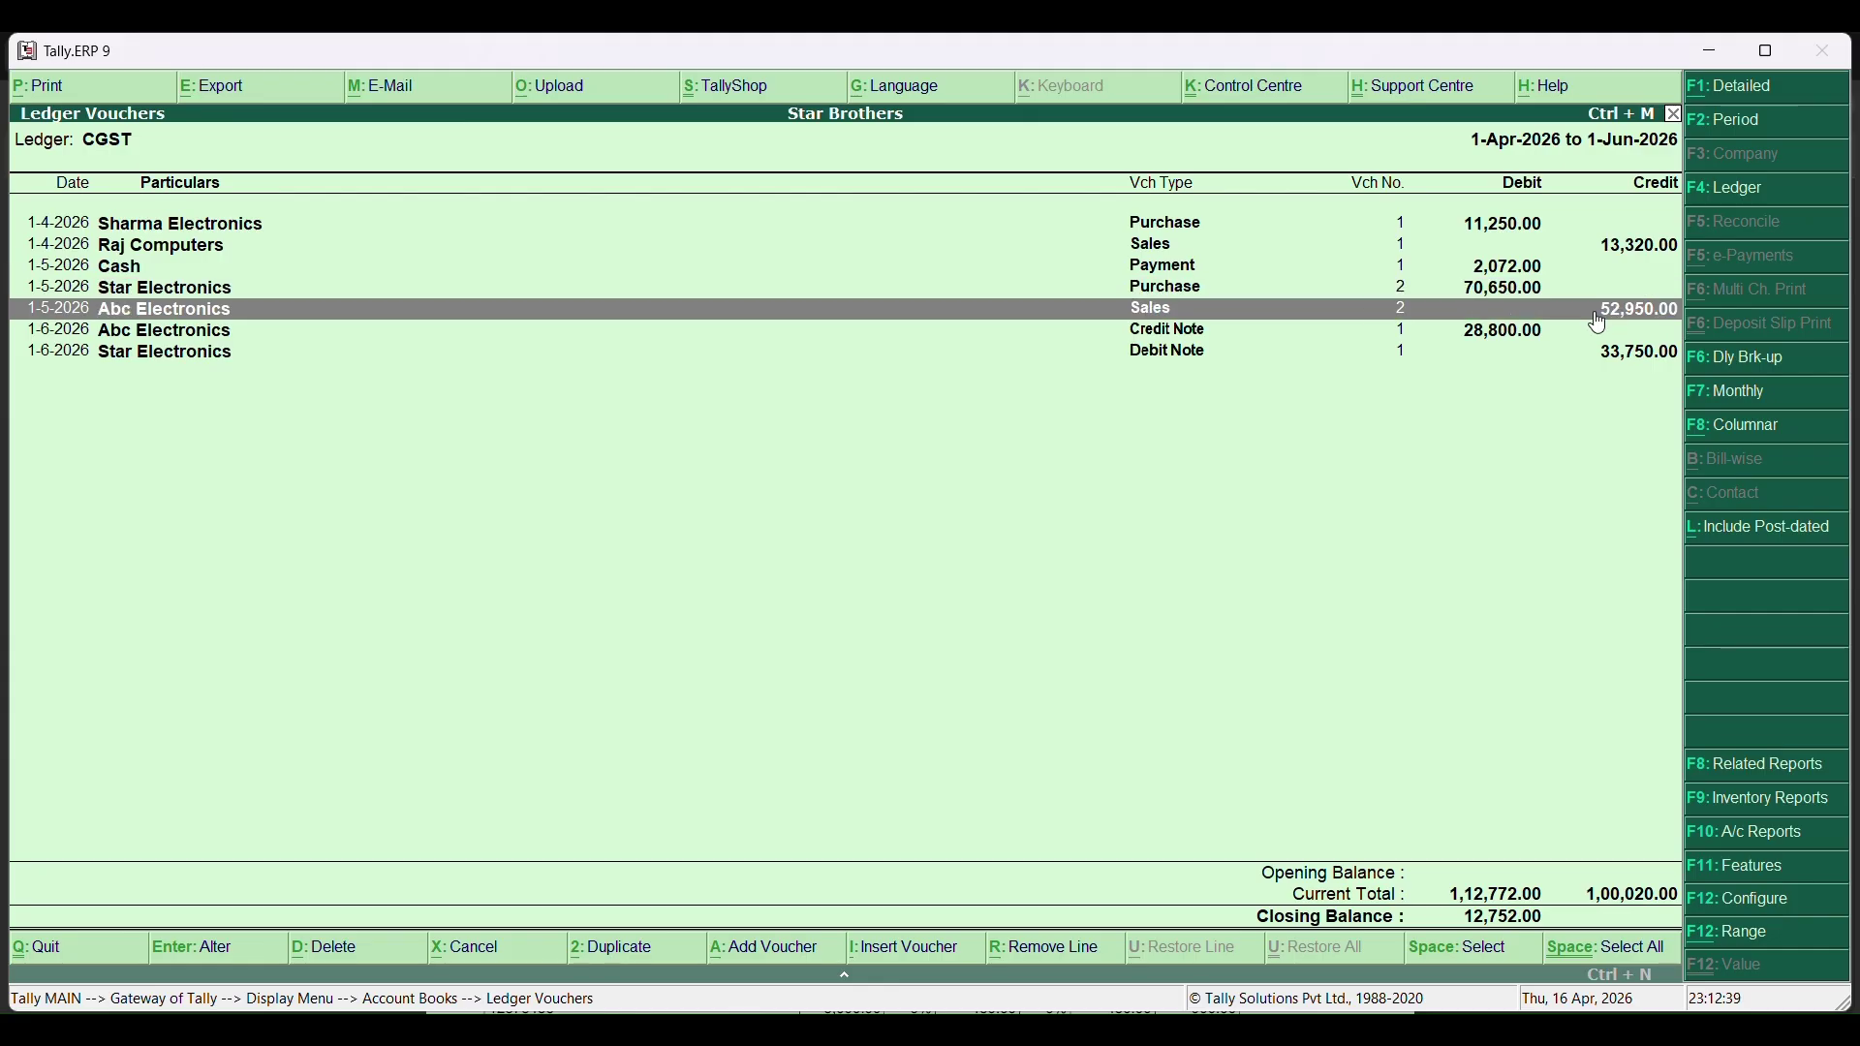
{"action": "left_click", "coordinate": [1504, 334]}
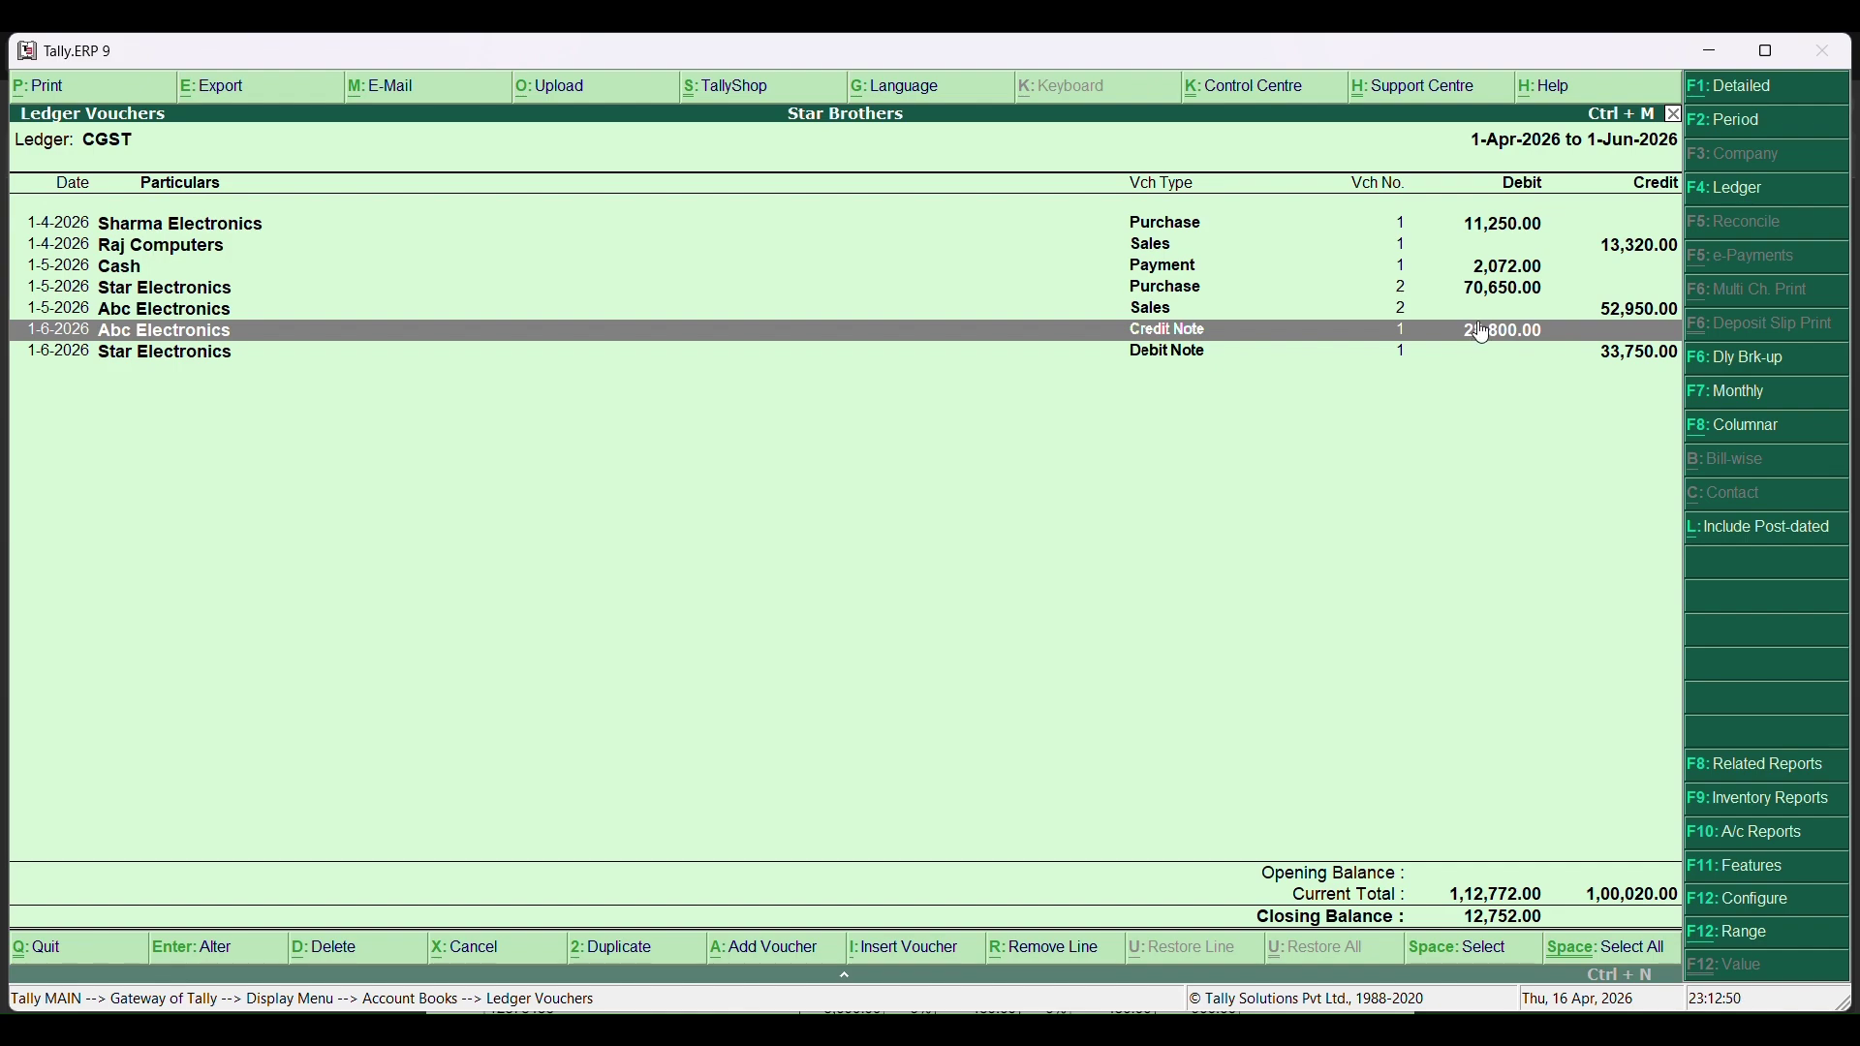
{"action": "left_click", "coordinate": [1501, 299]}
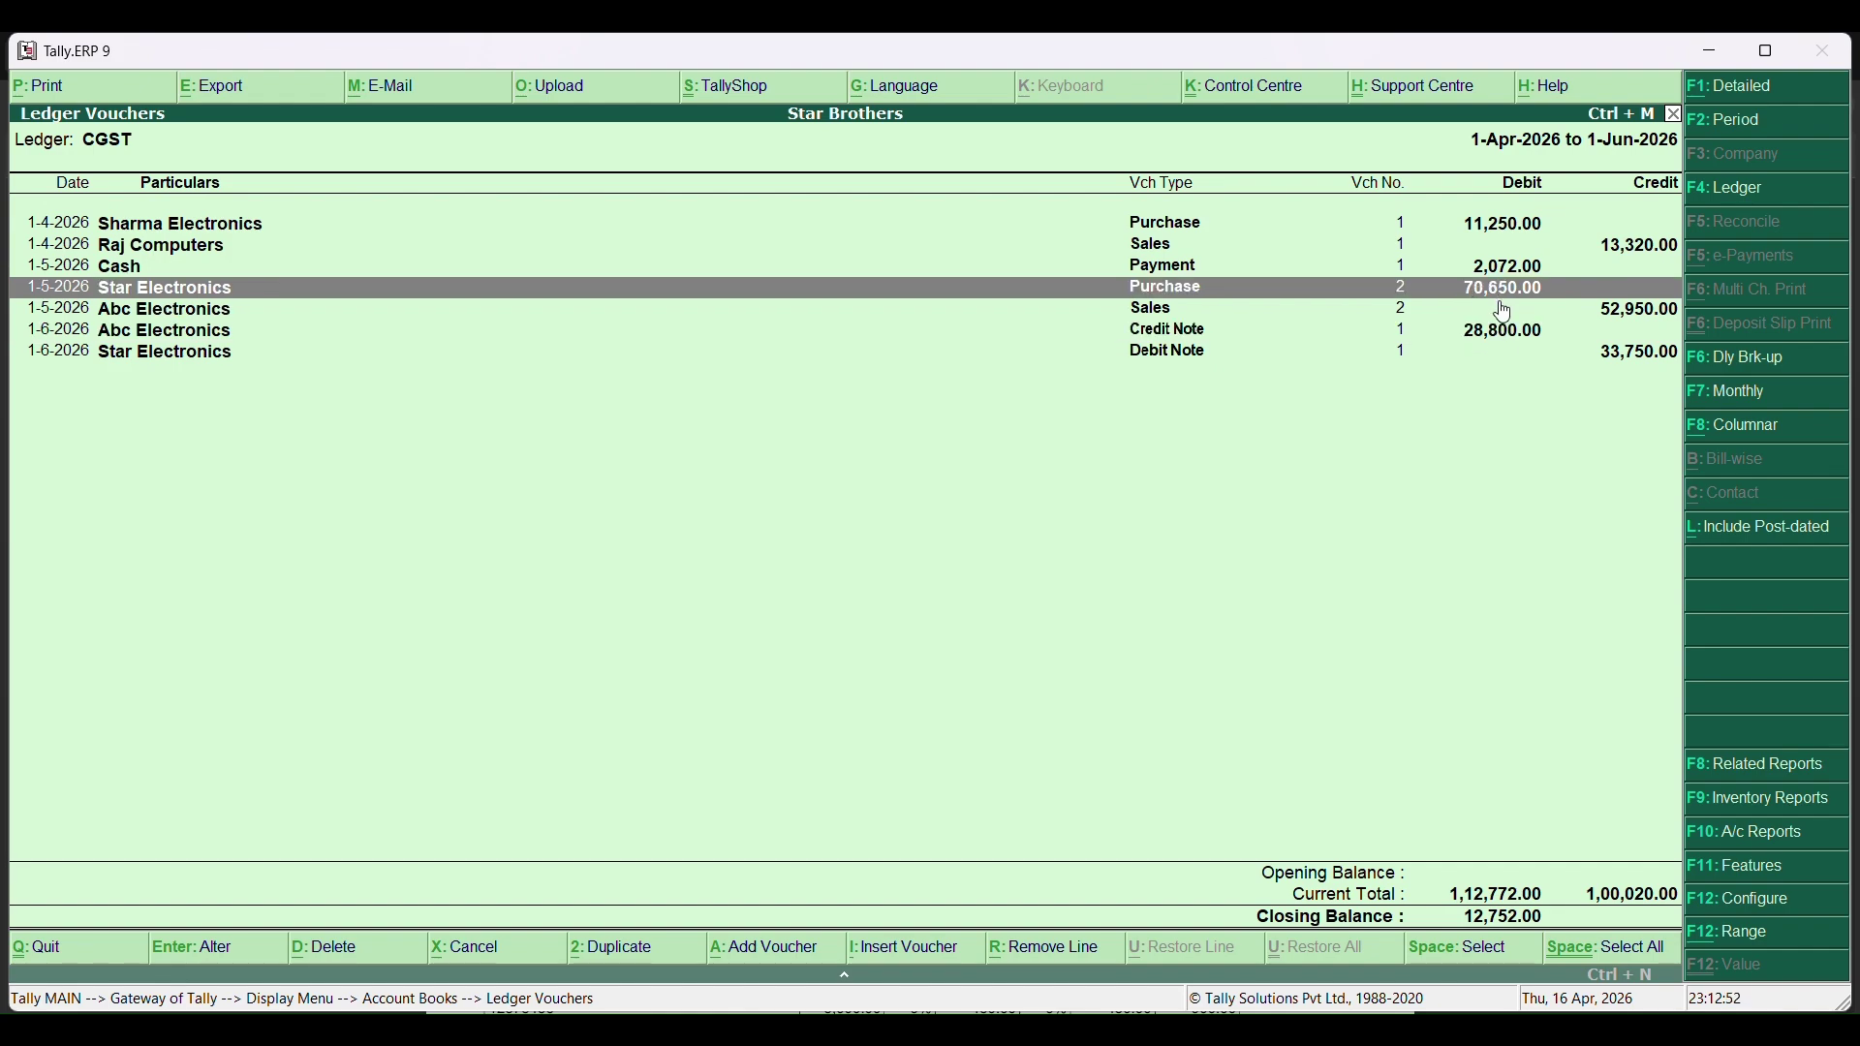
View the 1-5-2026 Abc Electronics sales voucher and compare the CGST ledger's purchase, sales, credit note and debit note entries.
{"action": "double_click", "coordinate": [1502, 306]}
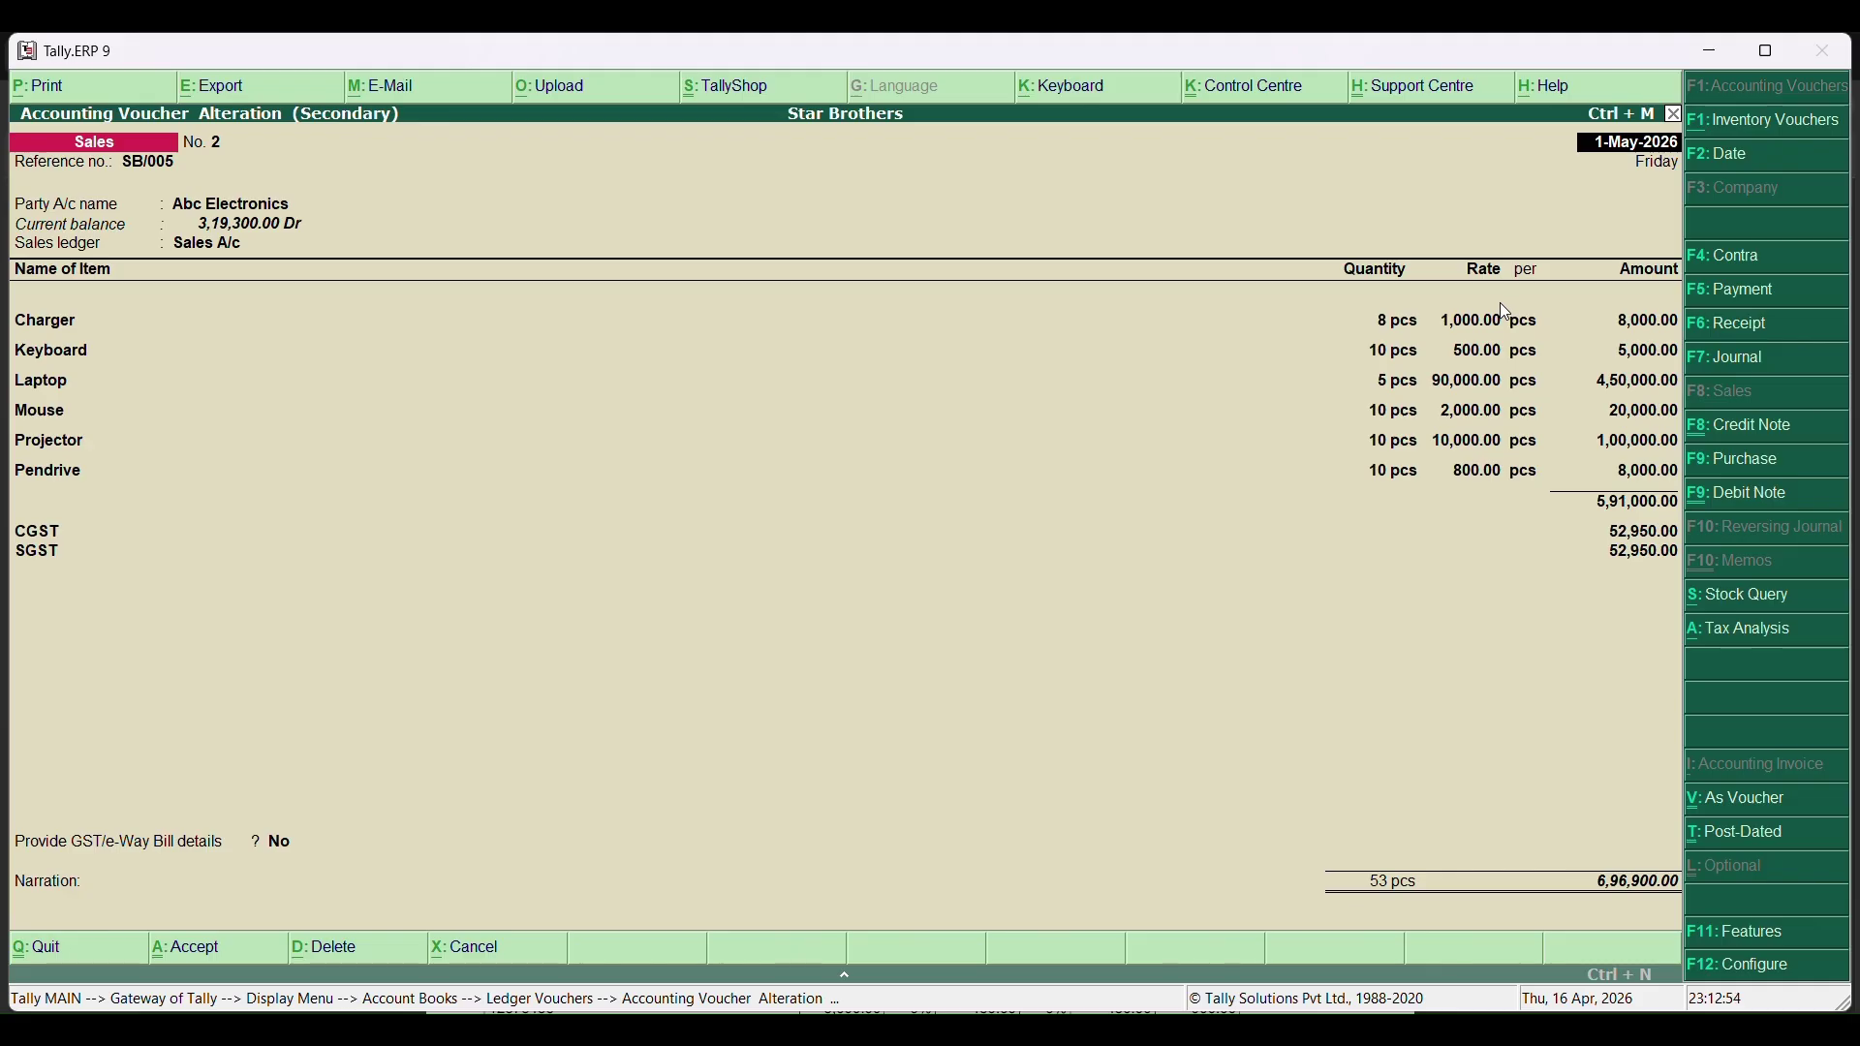
{"action": "key", "text": "Escape"}
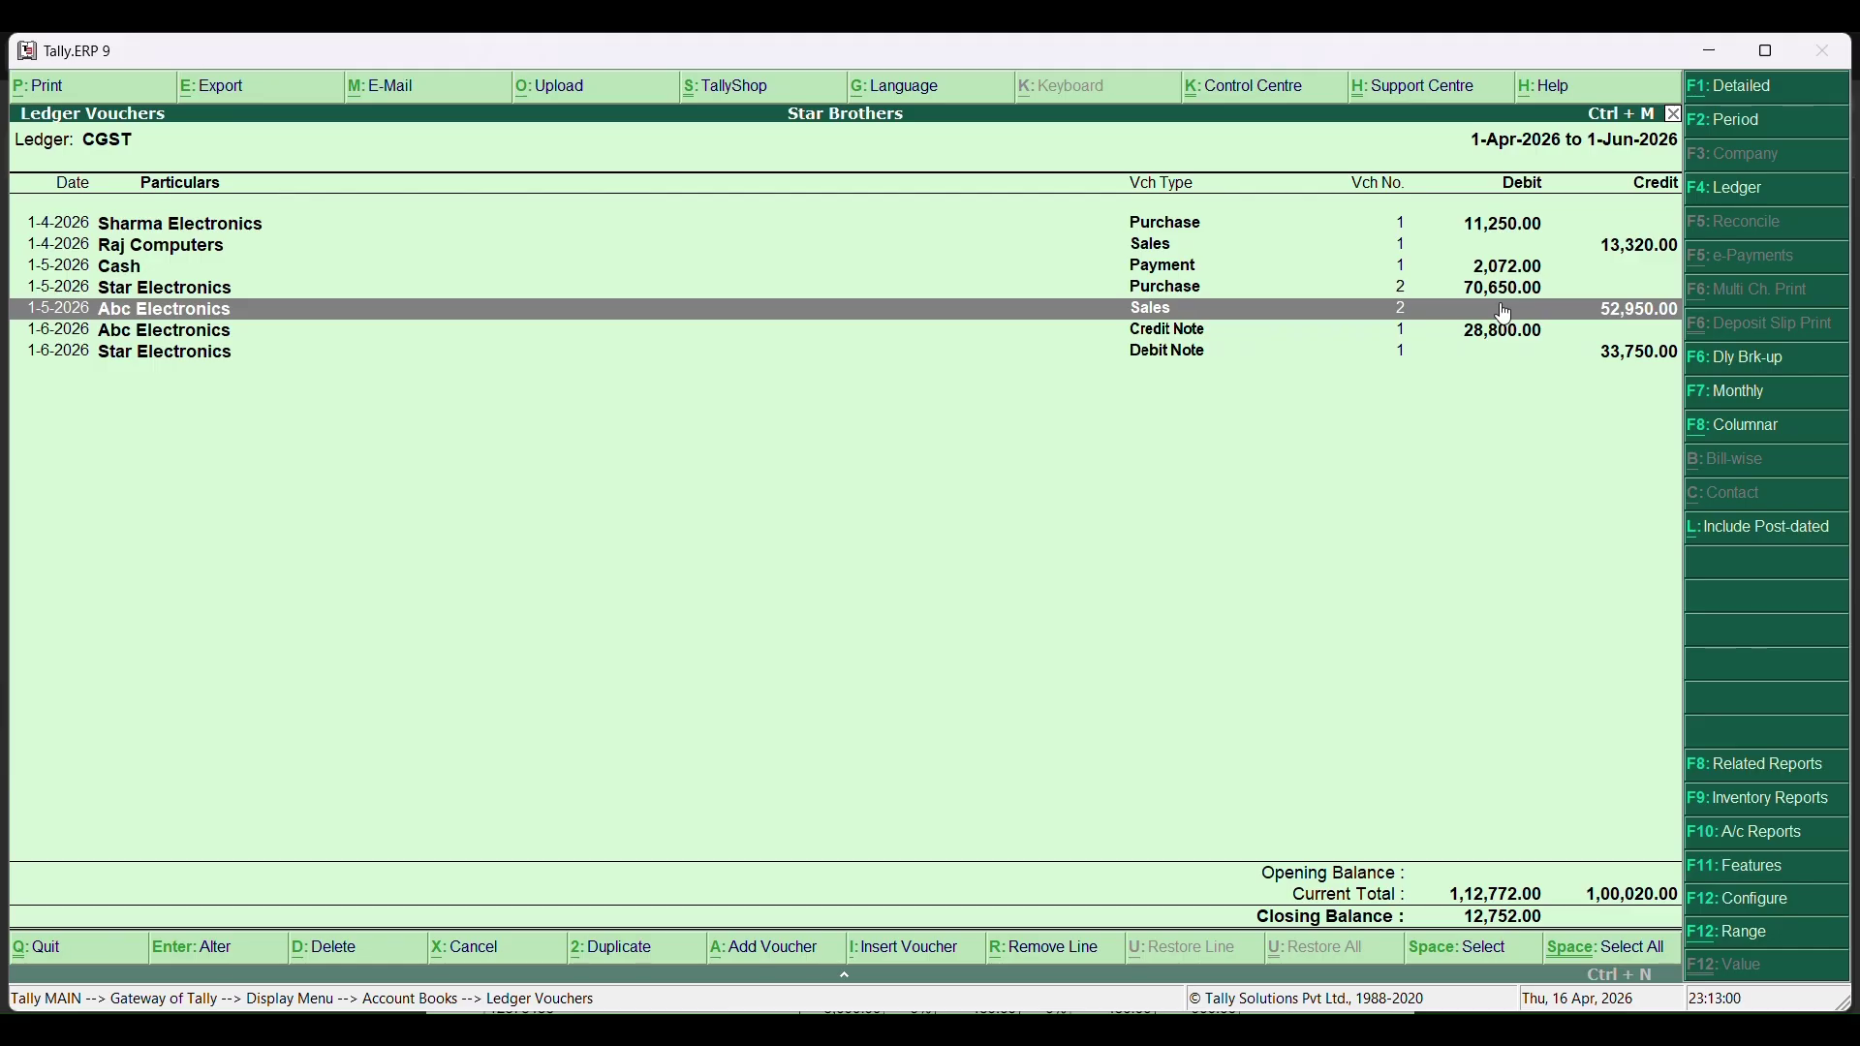
{"action": "key", "text": "Down"}
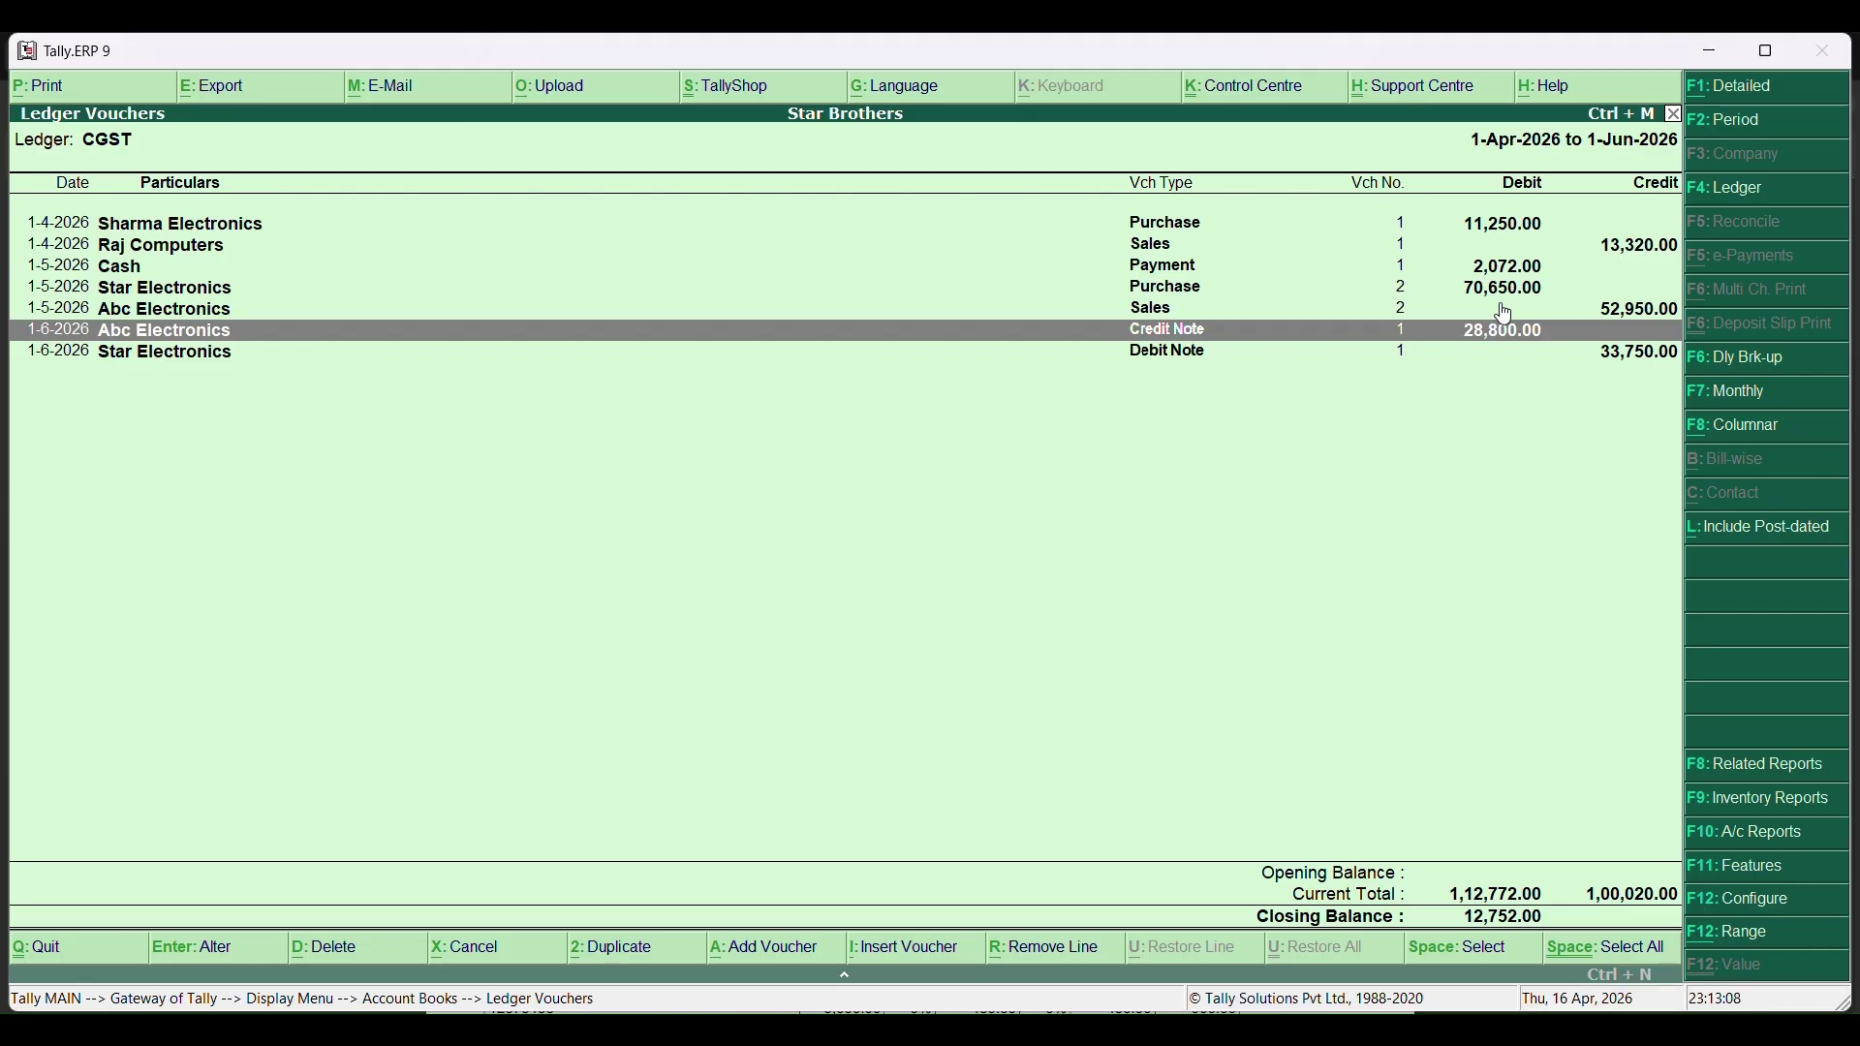
{"action": "key", "text": "Down"}
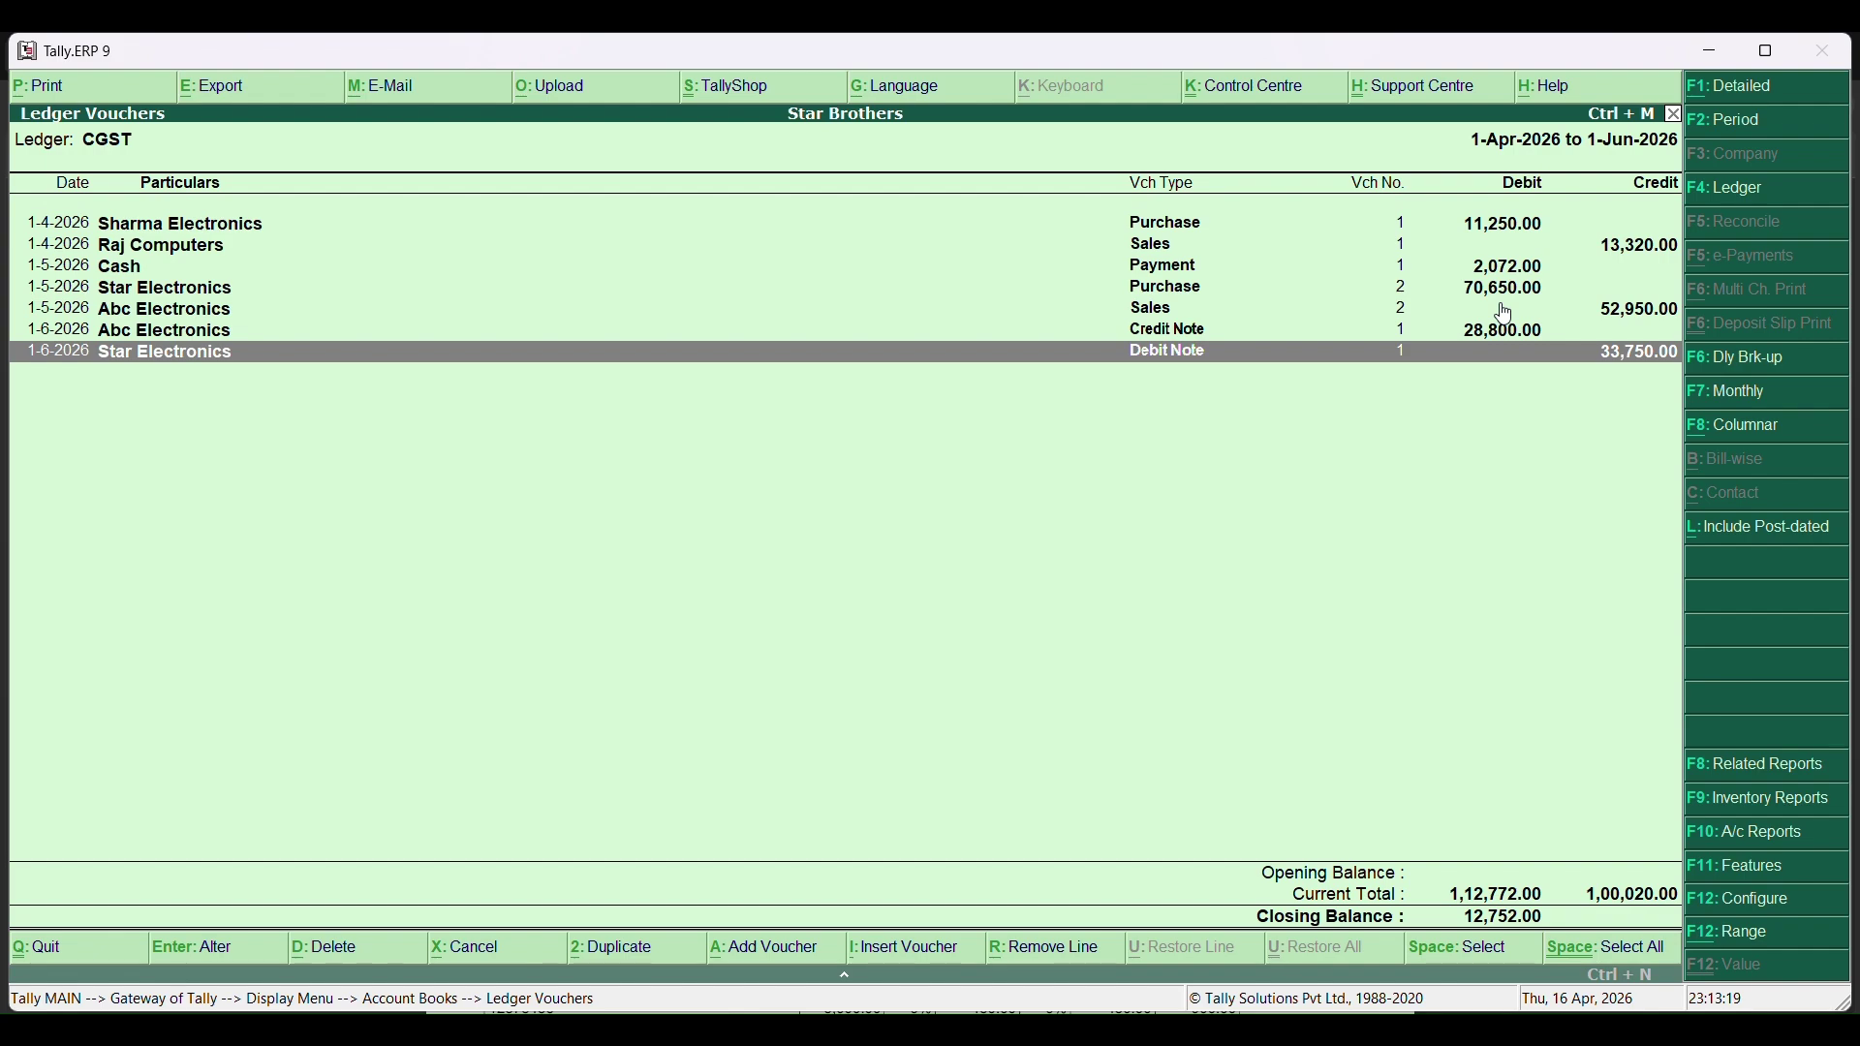
{"action": "key", "text": "Up"}
{"action": "key", "text": "Up"}
{"action": "key", "text": "Up"}
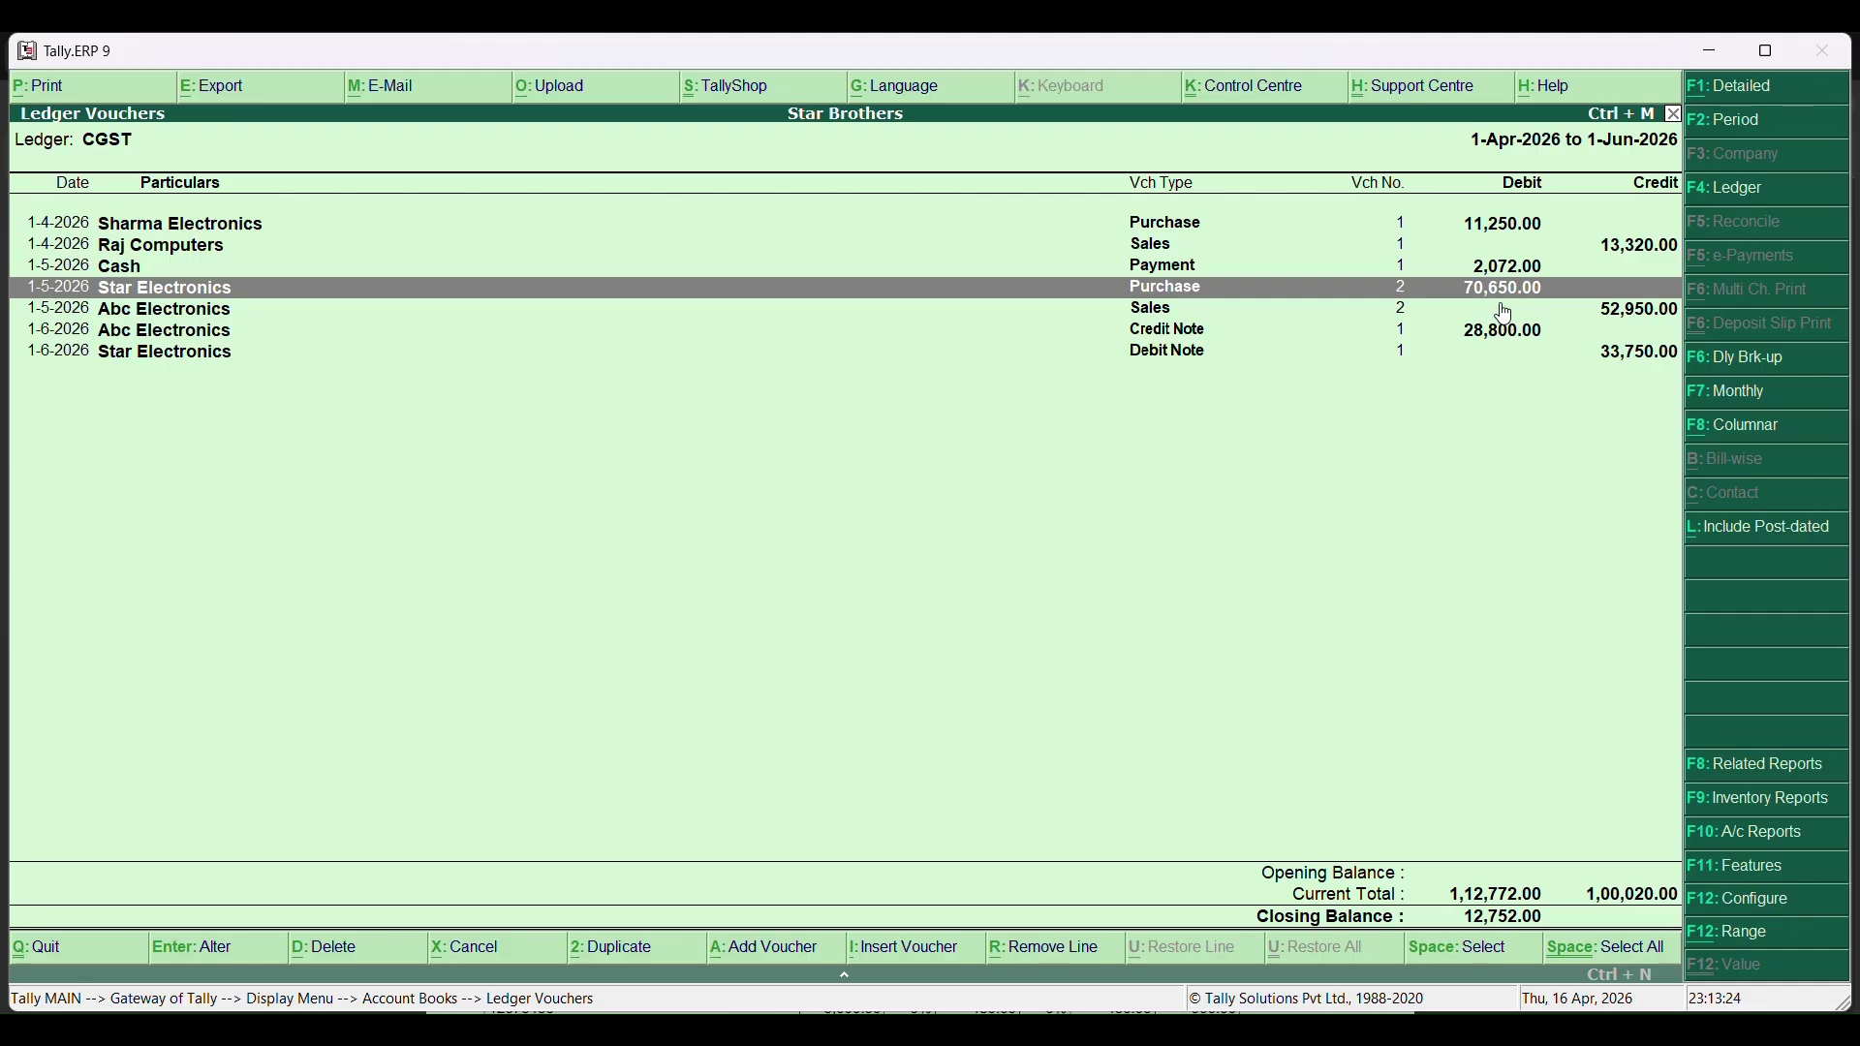
{"action": "key", "text": "Down"}
{"action": "key", "text": "Down"}
{"action": "key", "text": "Down"}
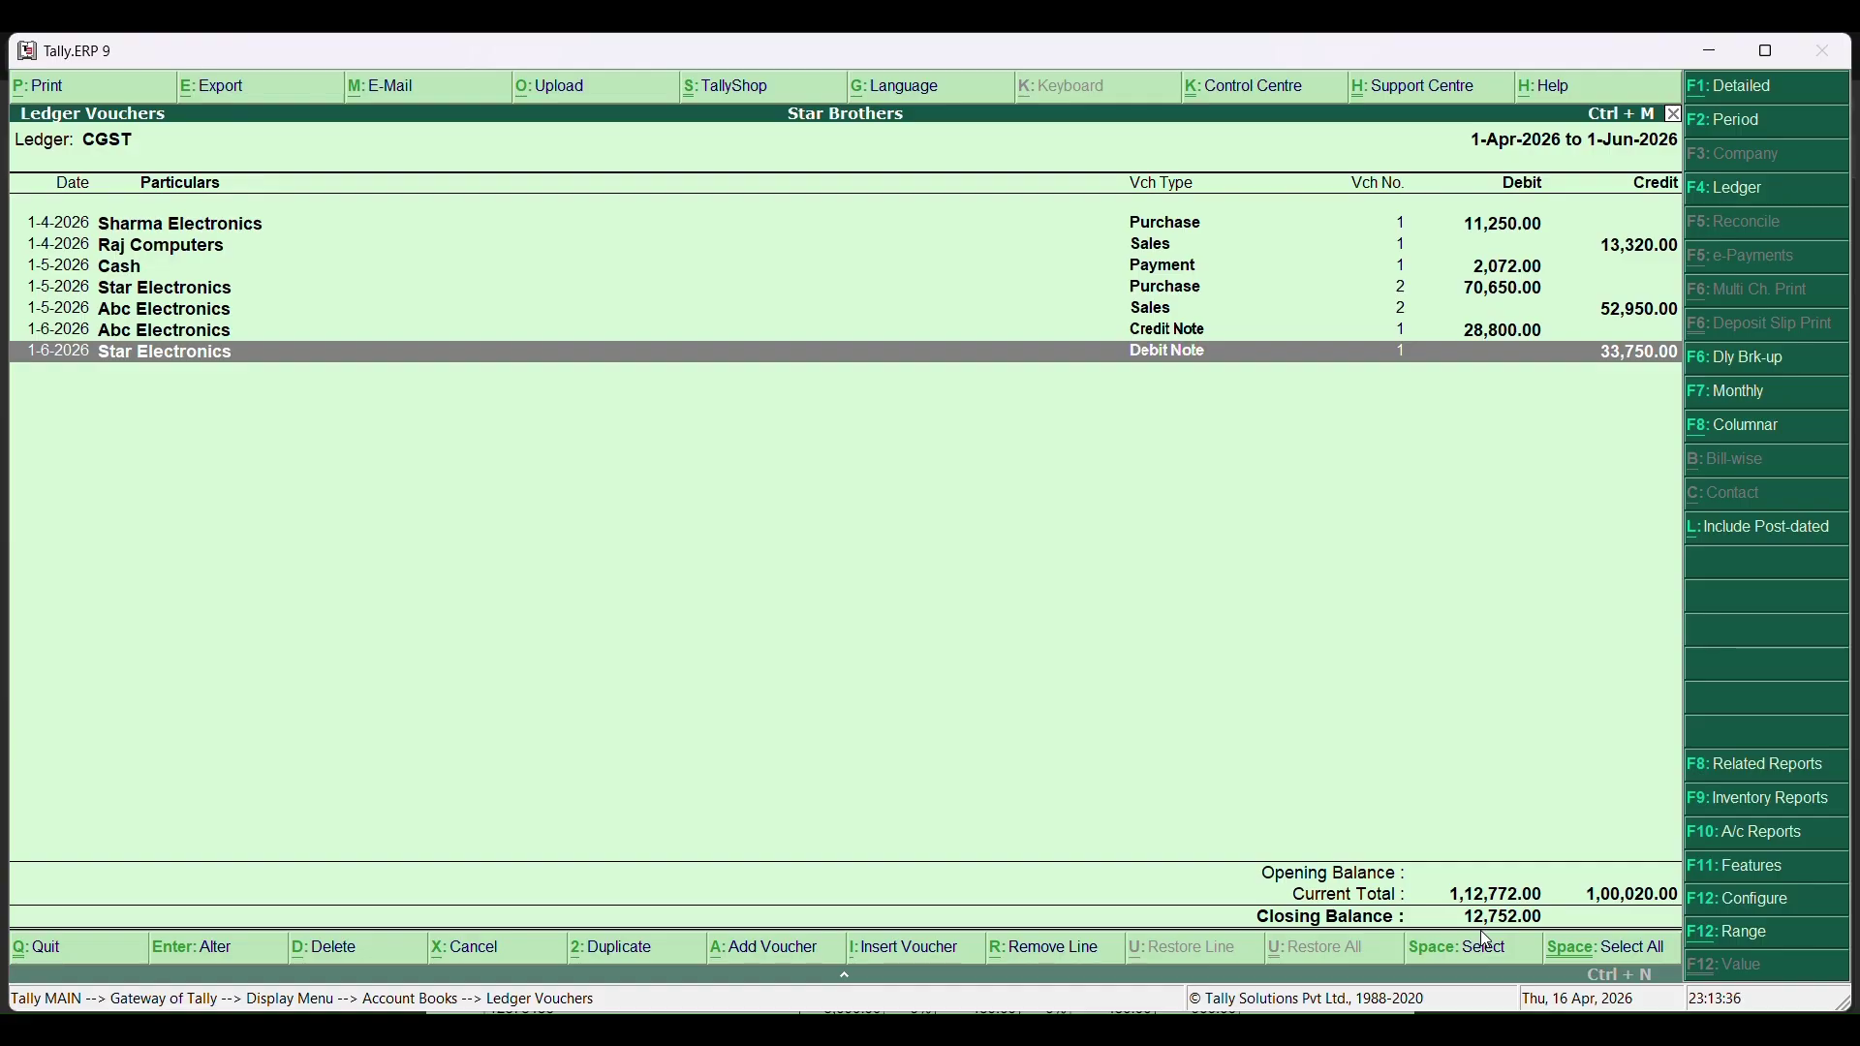
Set the CGST ledger's period to 1-6-2026 through 1-6-2026 to examine that day's credit and debit note entries.
{"action": "key", "text": "F2"}
{"action": "type", "text": "1"}
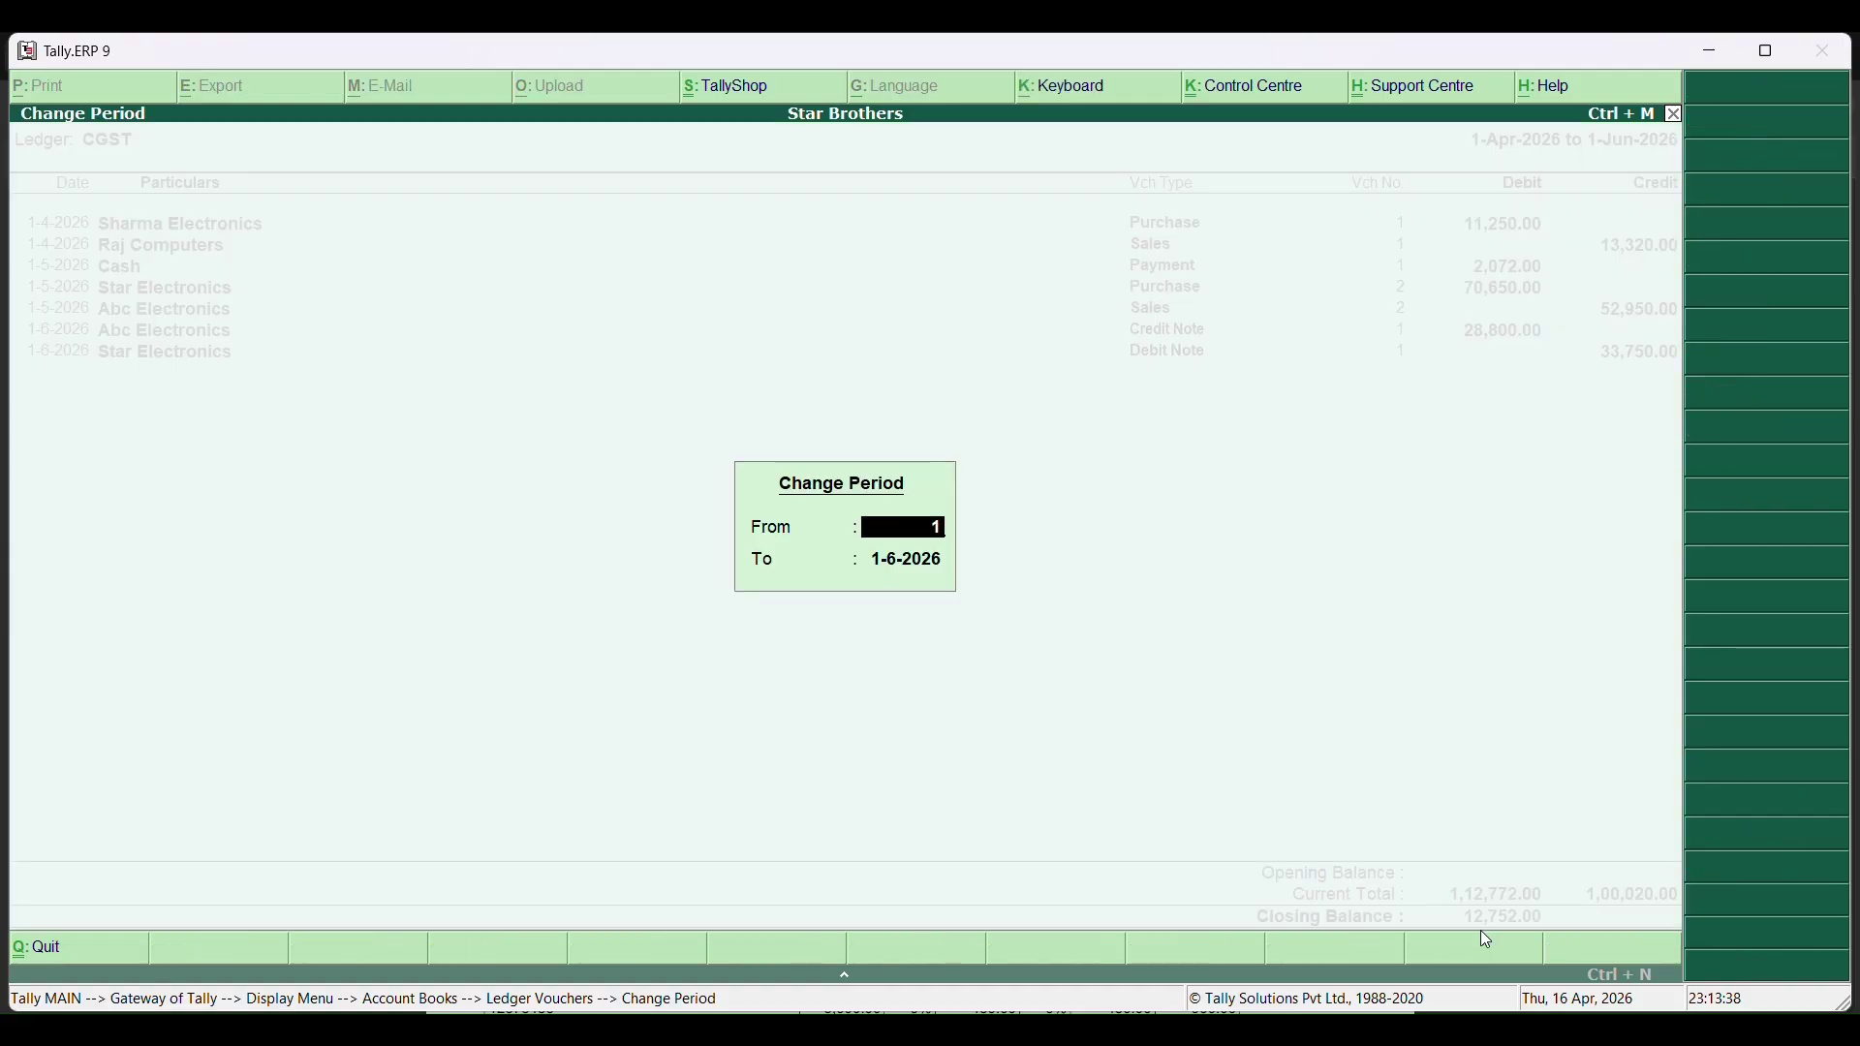
{"action": "type", "text": "-6-2026"}
{"action": "key", "text": "Return"}
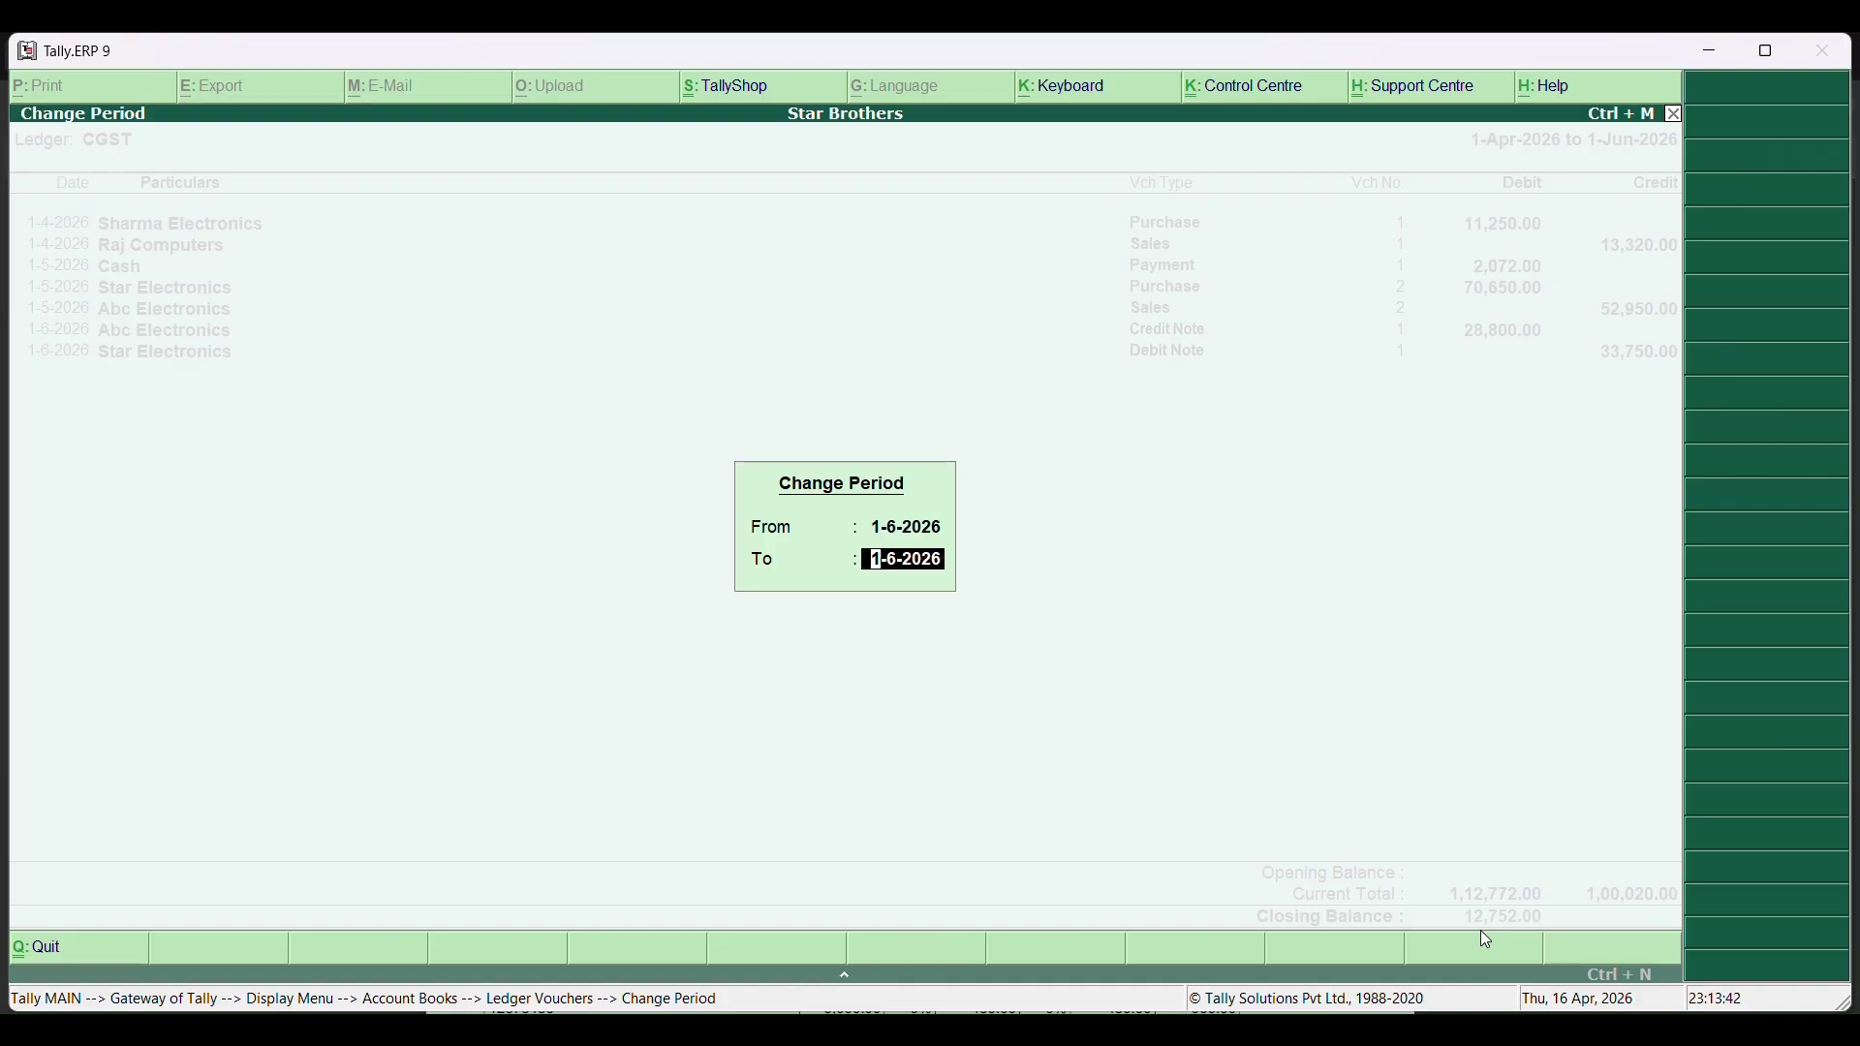
{"action": "key", "text": "Return"}
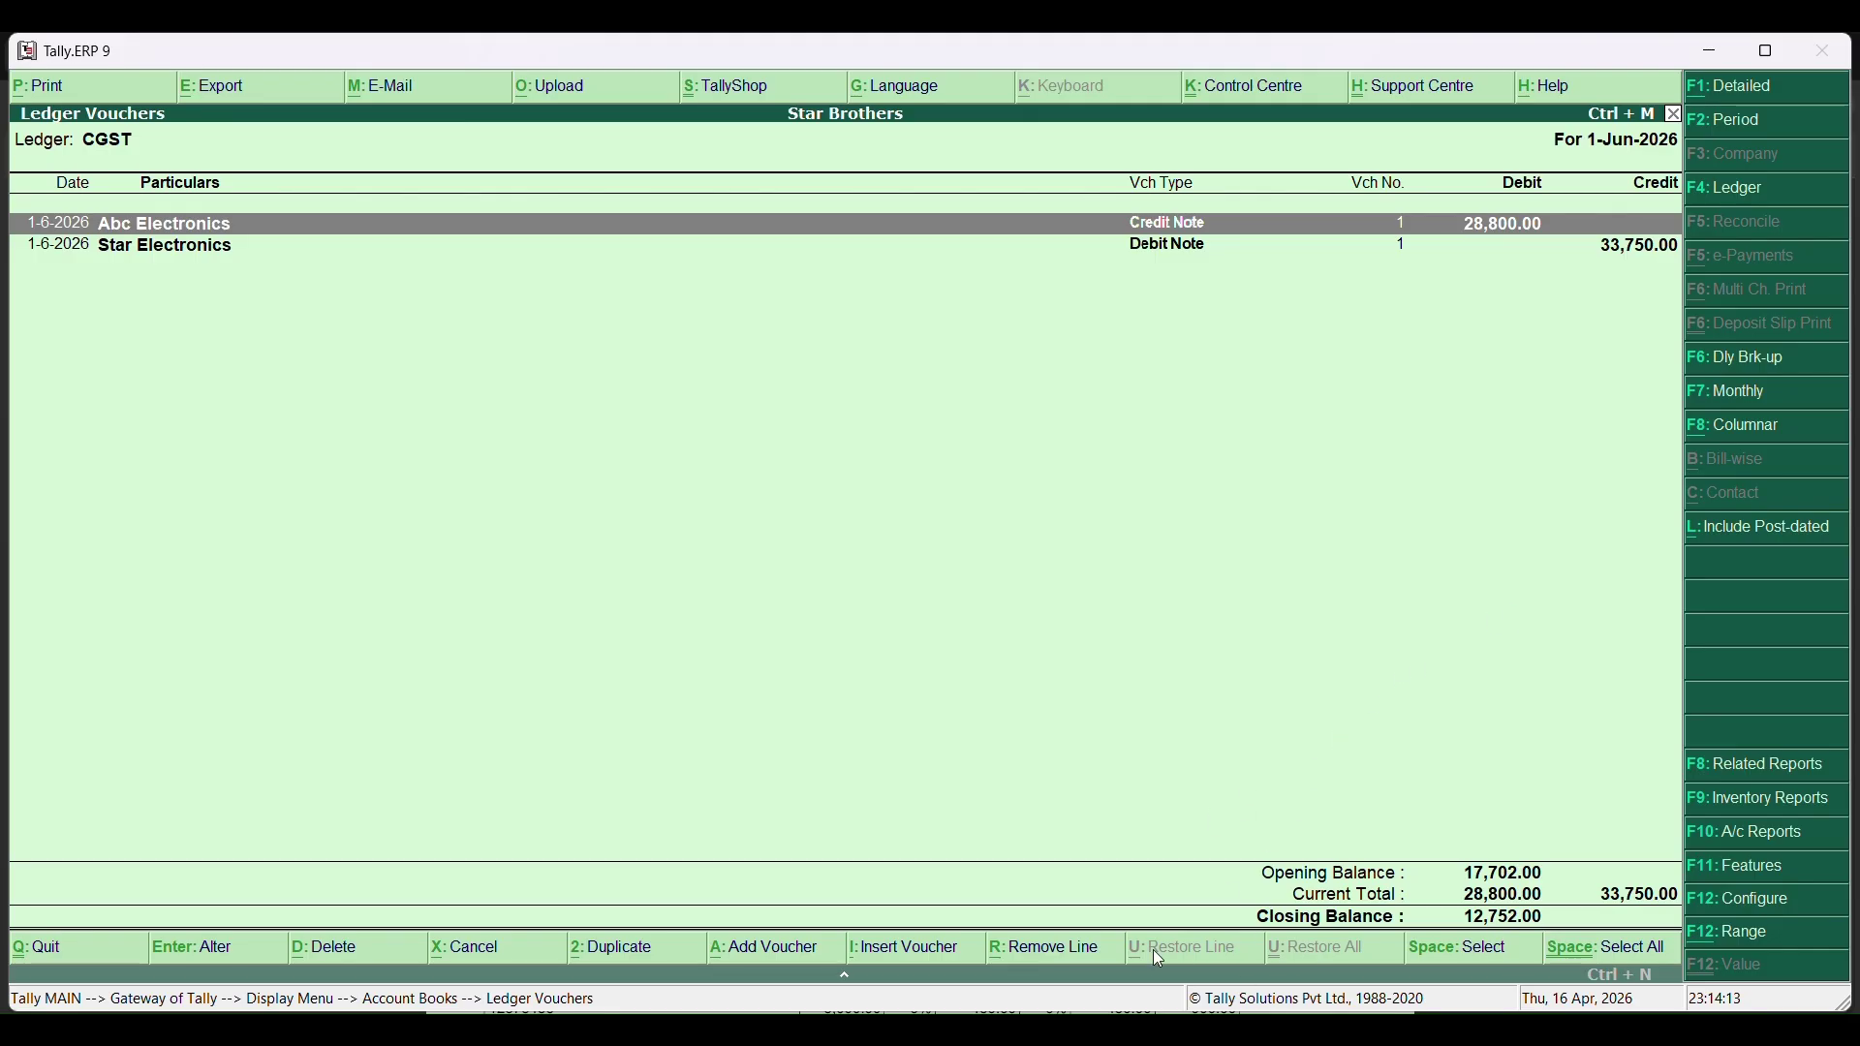
Leave the CGST ledger, the Account Books and the Display reports to return to the Gateway of Tally.
{"action": "key", "text": "Escape"}
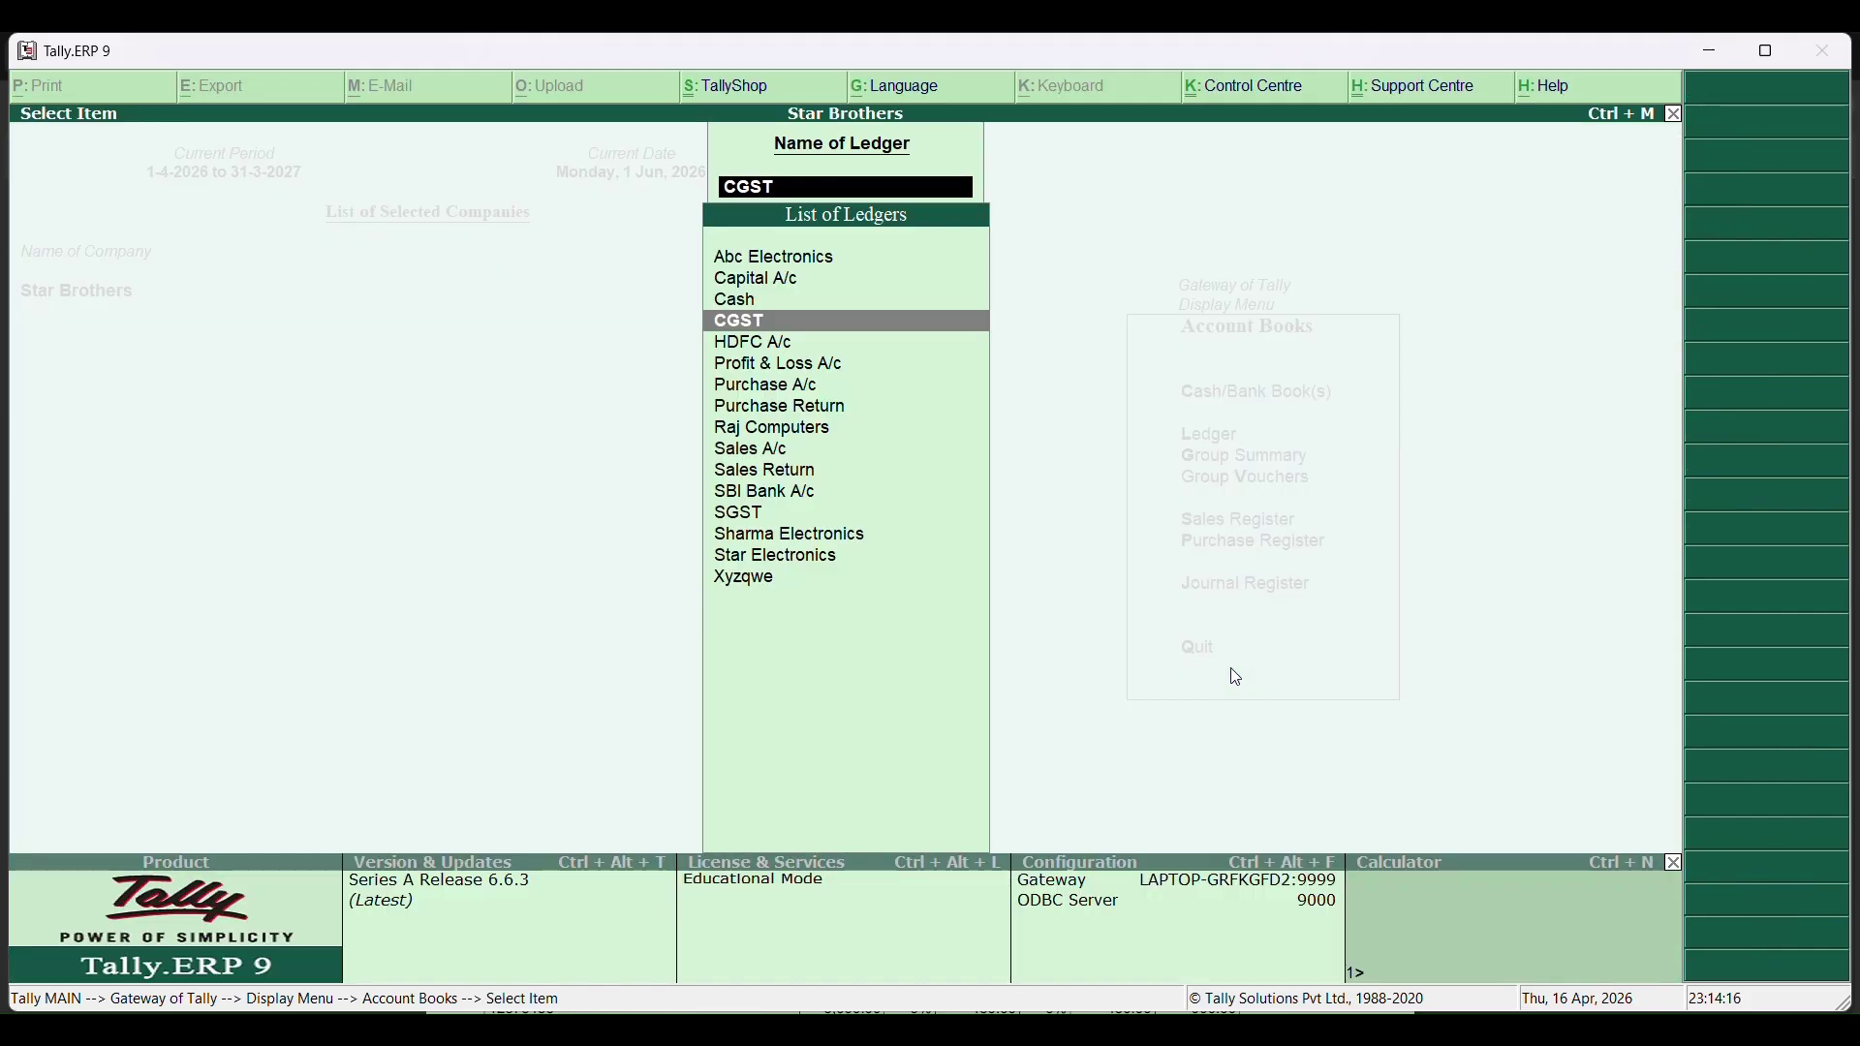
{"action": "key", "text": "Escape"}
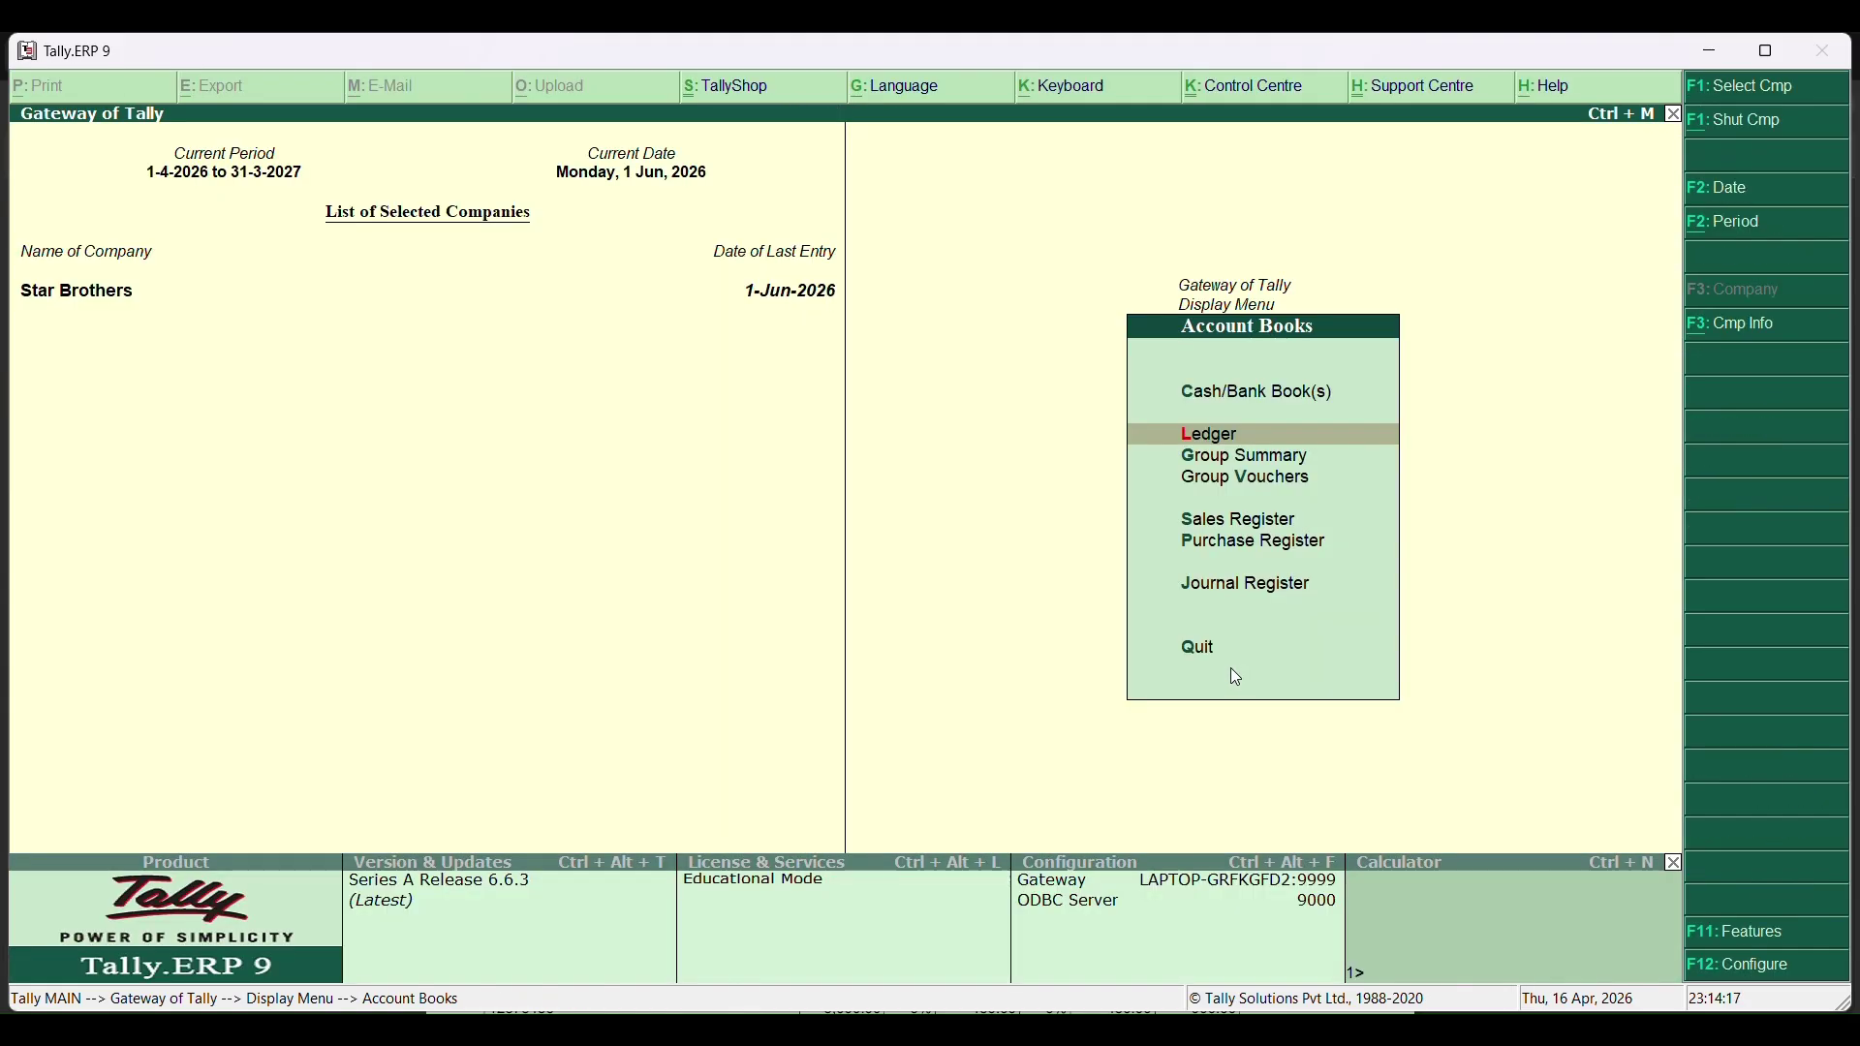
{"action": "key", "text": "Escape"}
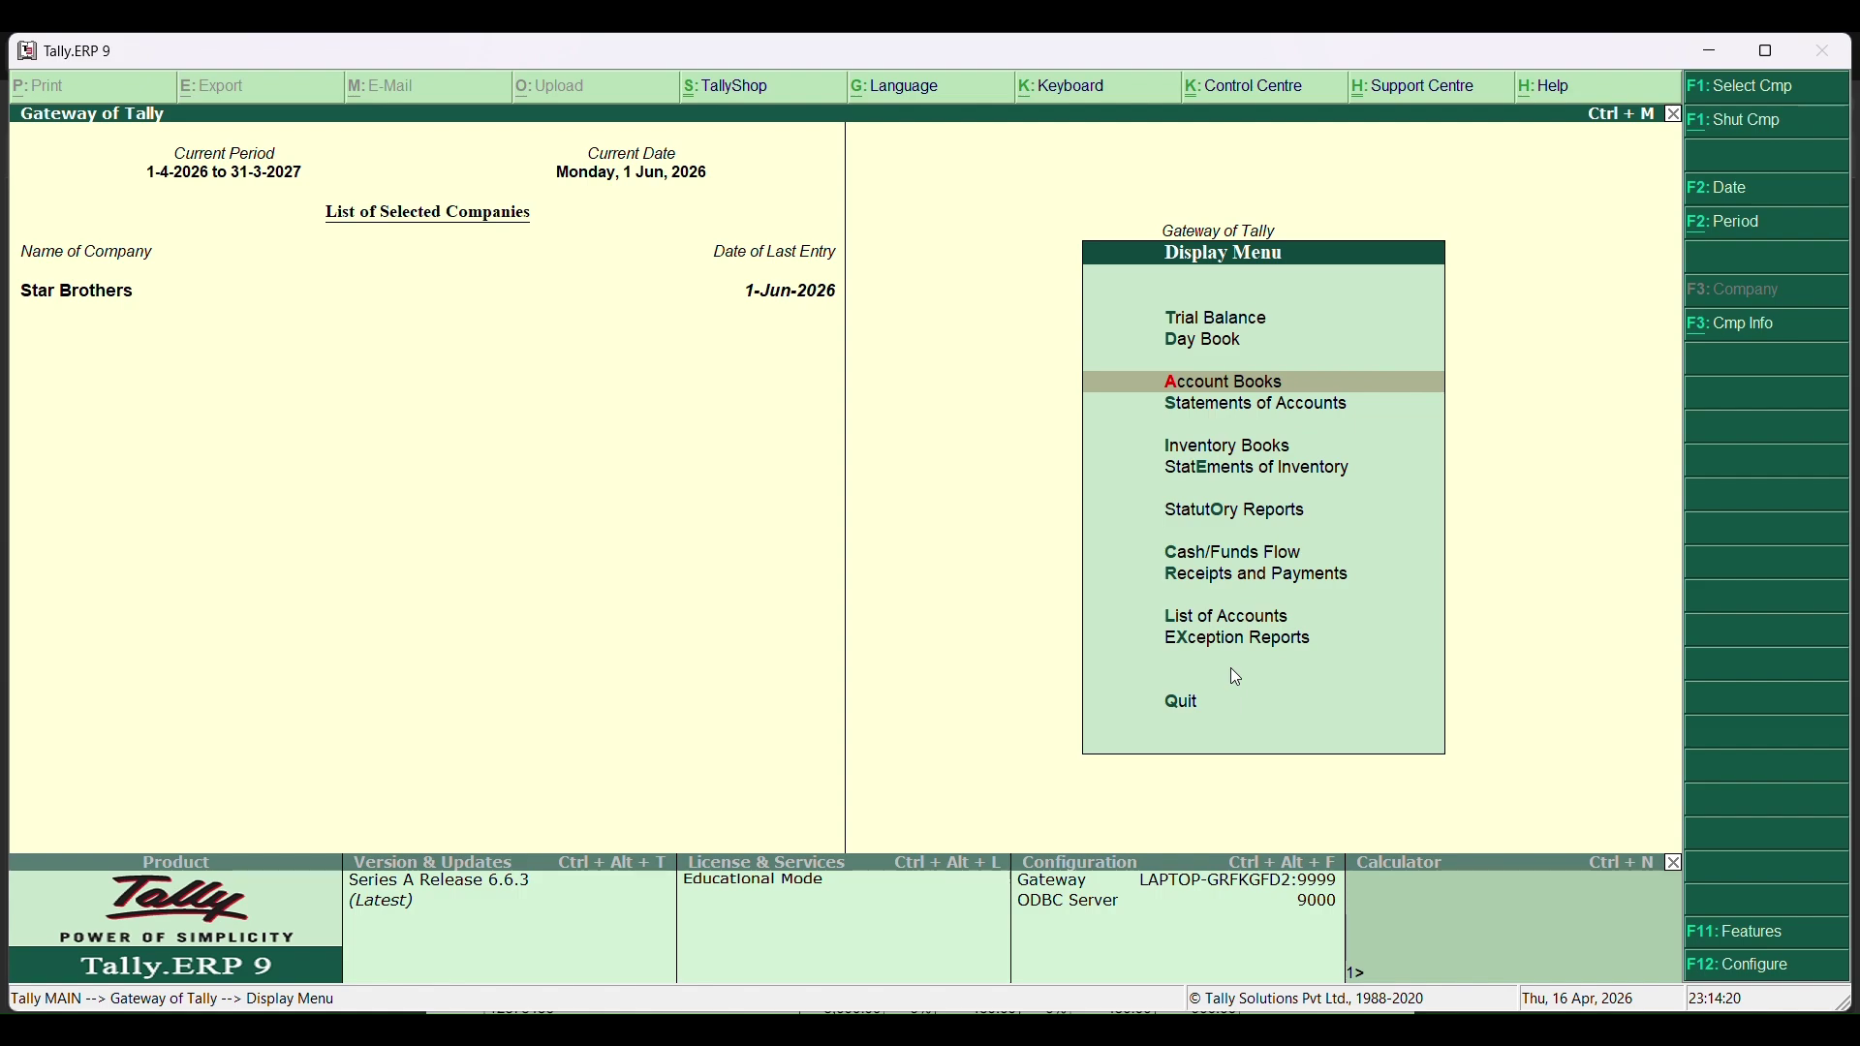
{"action": "key", "text": "Escape"}
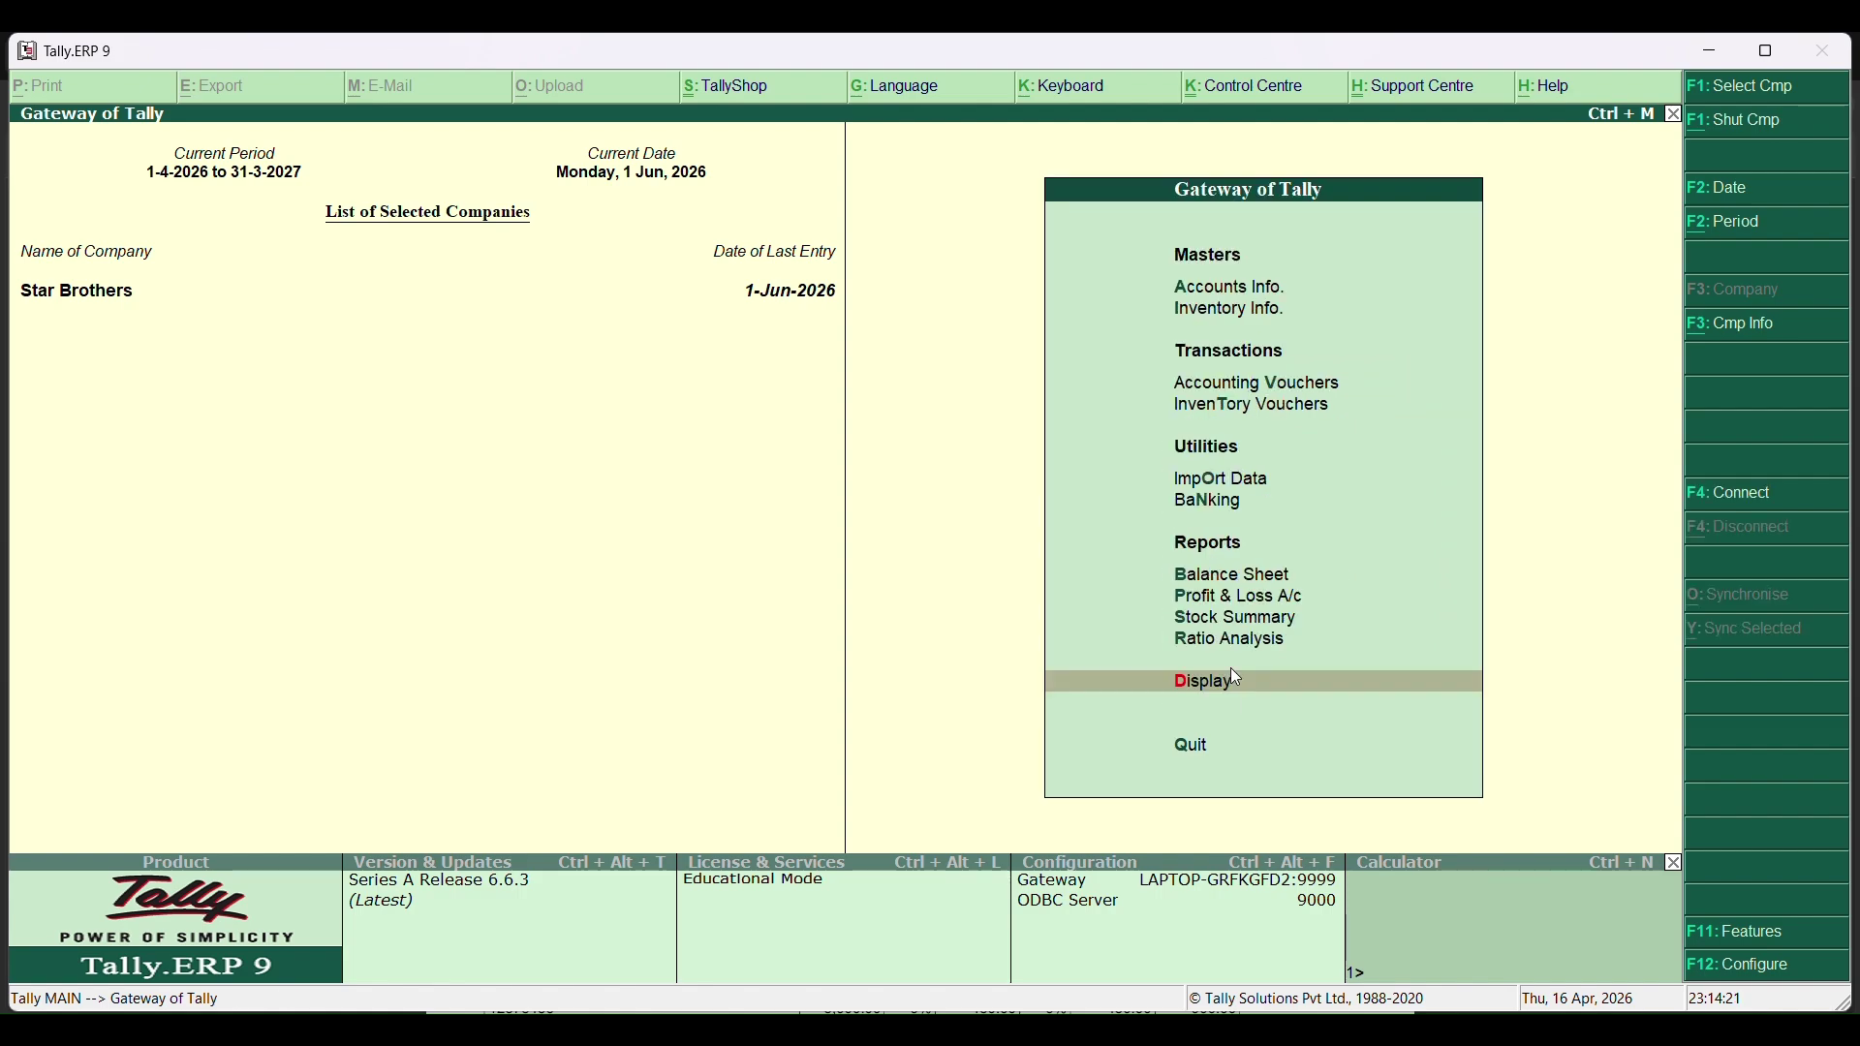